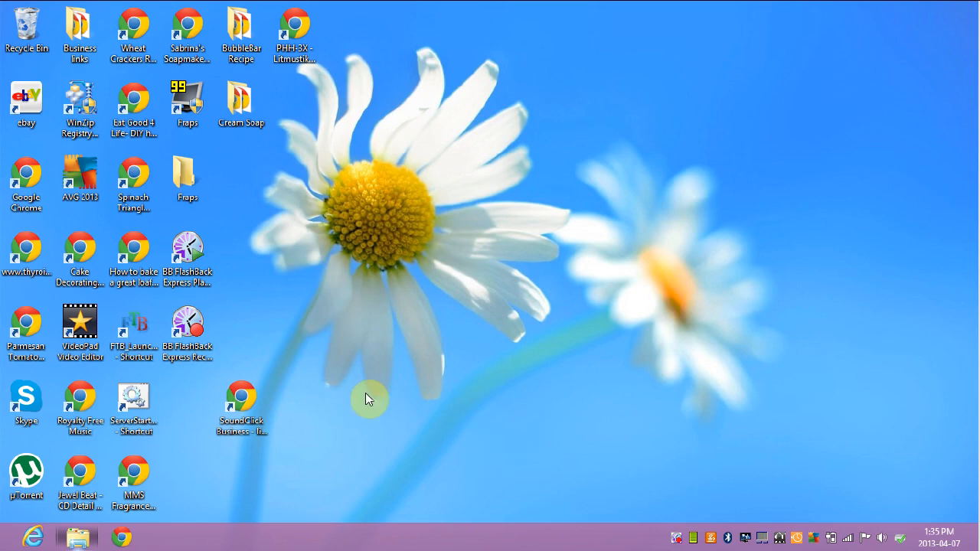
Search Google in Chrome for "video pad editor" and open the Softonic download page for VideoPad Video Editor
click(123, 540)
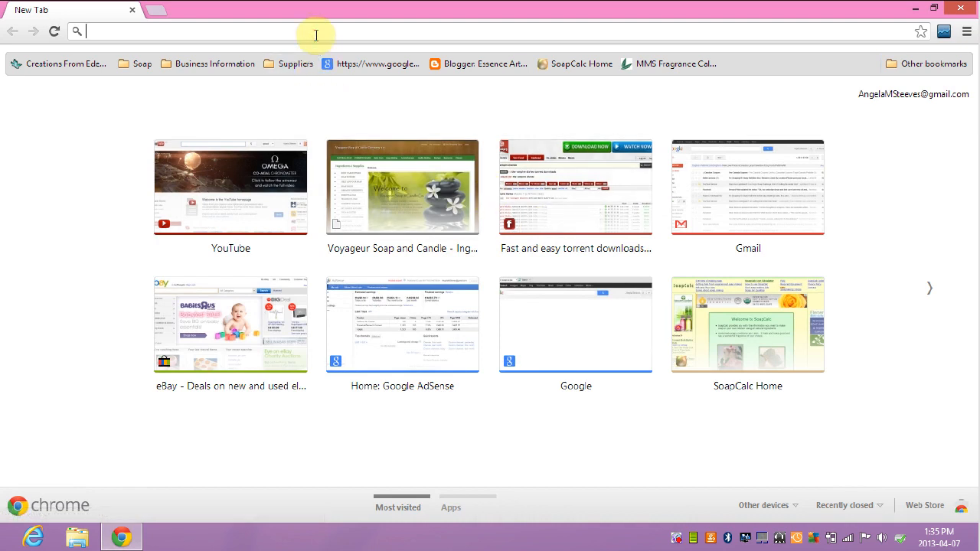
text(Video pad editor)
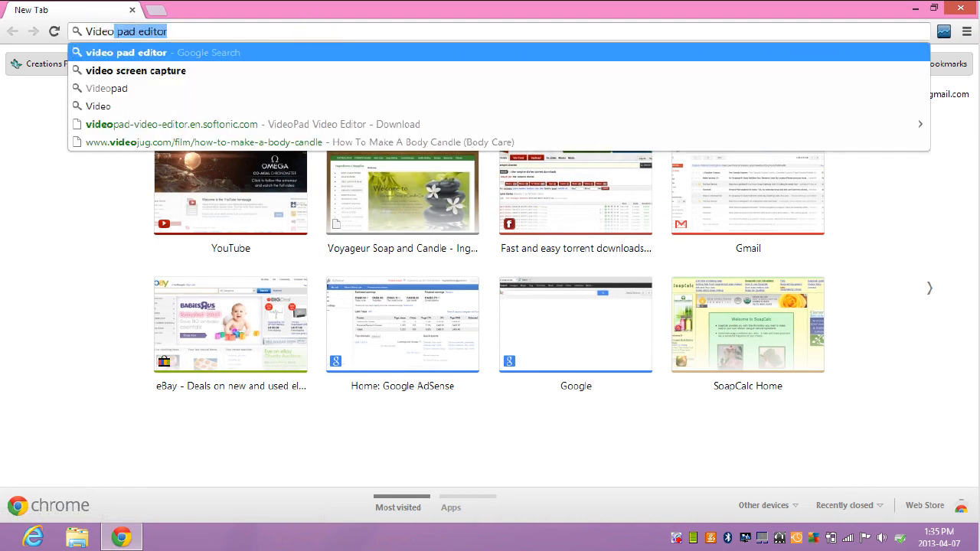
key(Return)
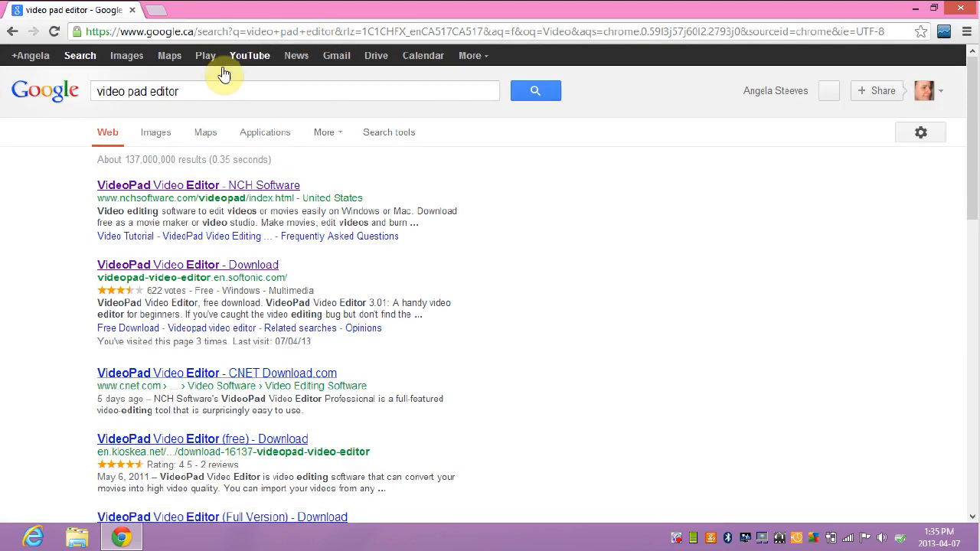
click(197, 268)
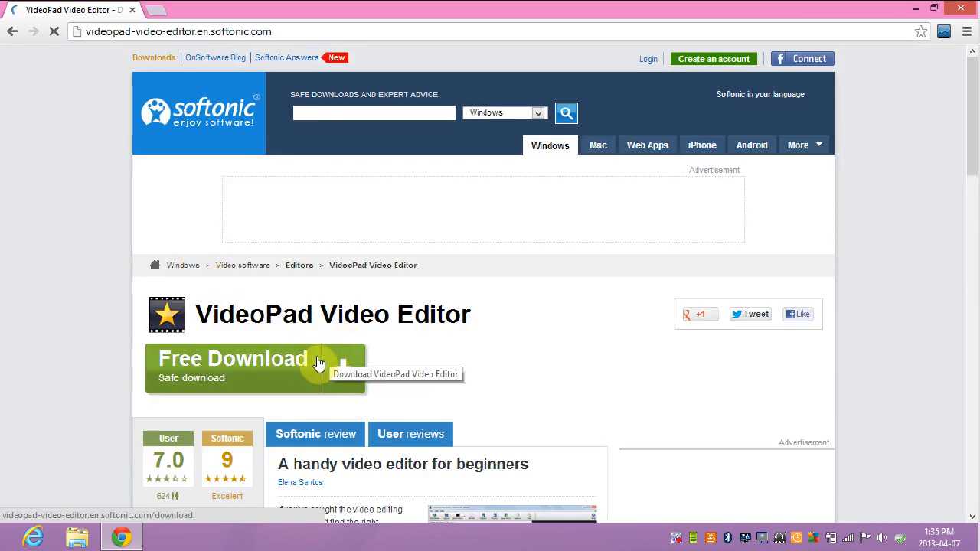
Look over the Softonic download page for VideoPad Video Editor and close the browser
click(320, 362)
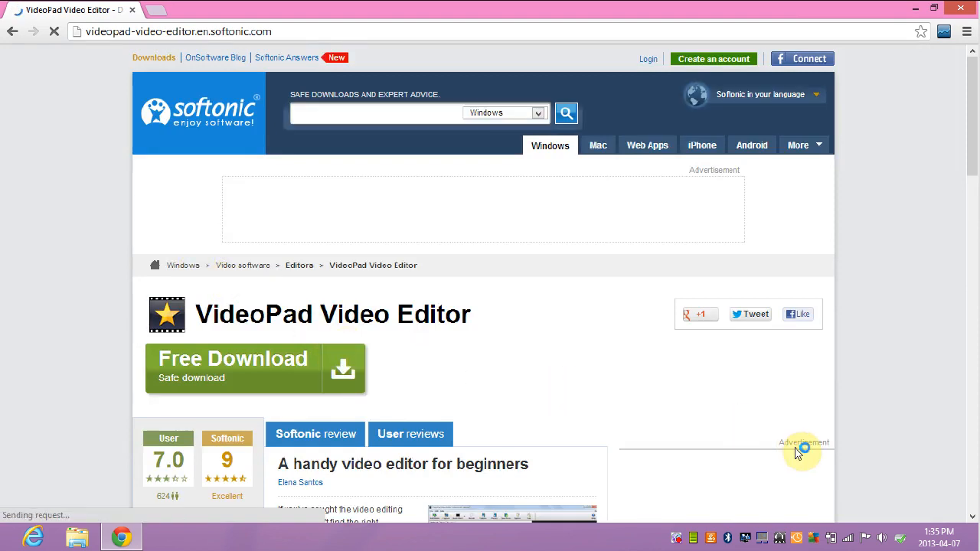
click(975, 463)
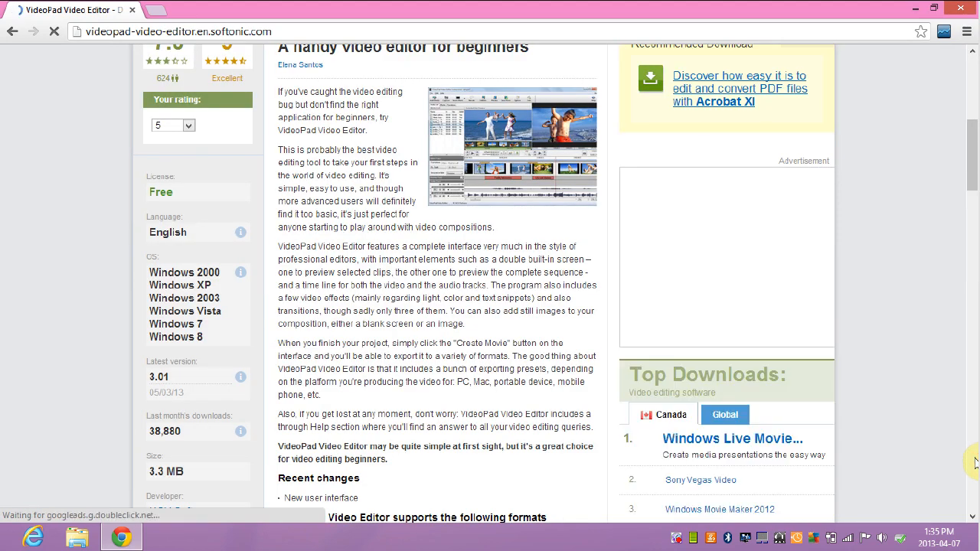
drag(975, 120, 973, 61)
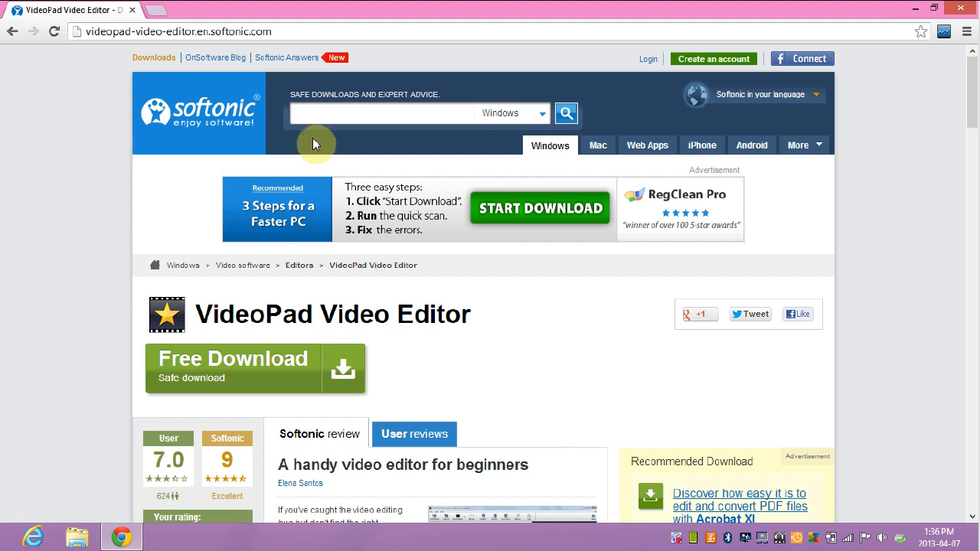
click(961, 13)
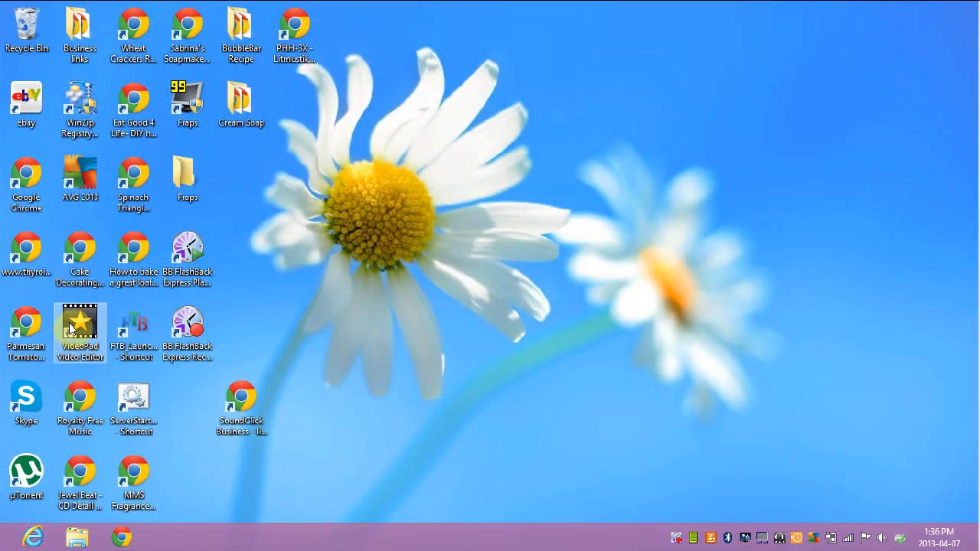
Launch VideoPad Video Editor, certify non-commercial home use, and create a new blank project
double_click(71, 328)
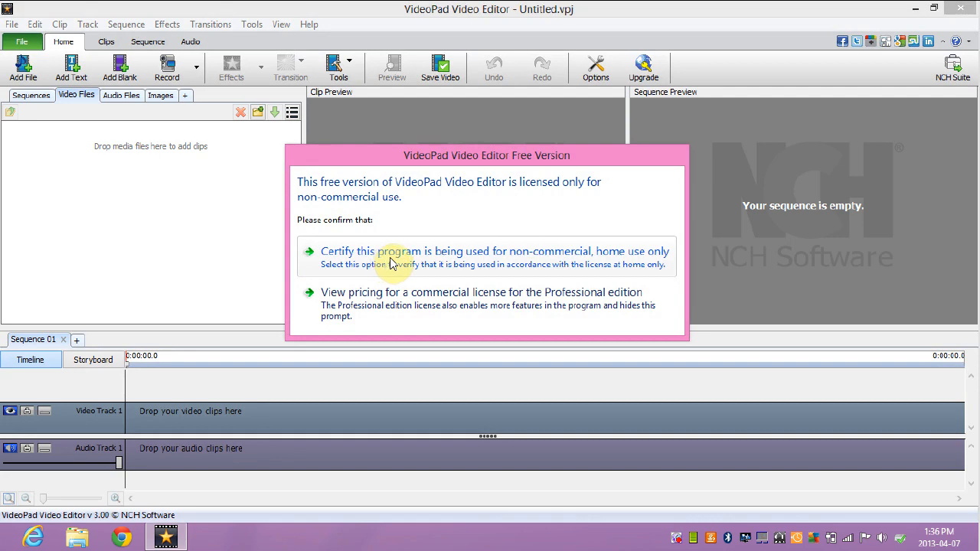
click(387, 262)
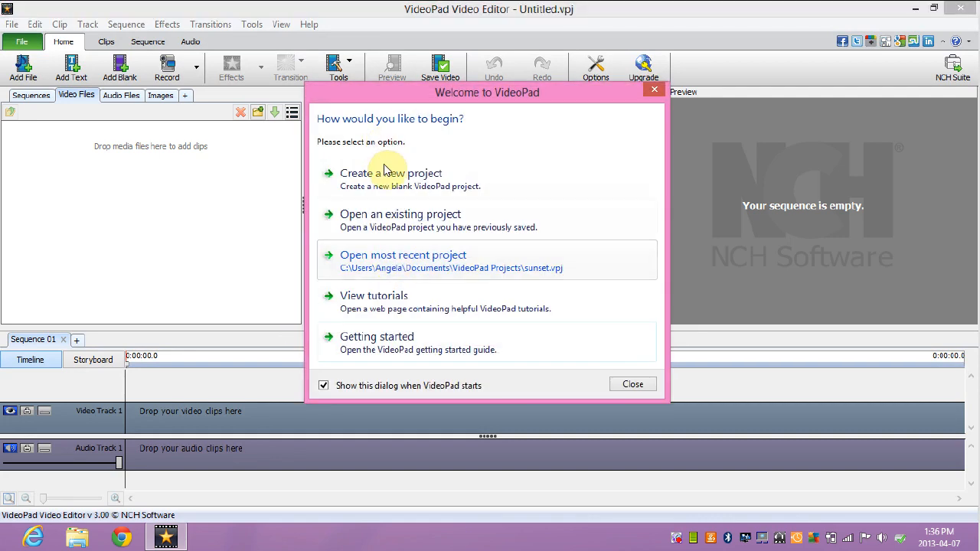
click(385, 176)
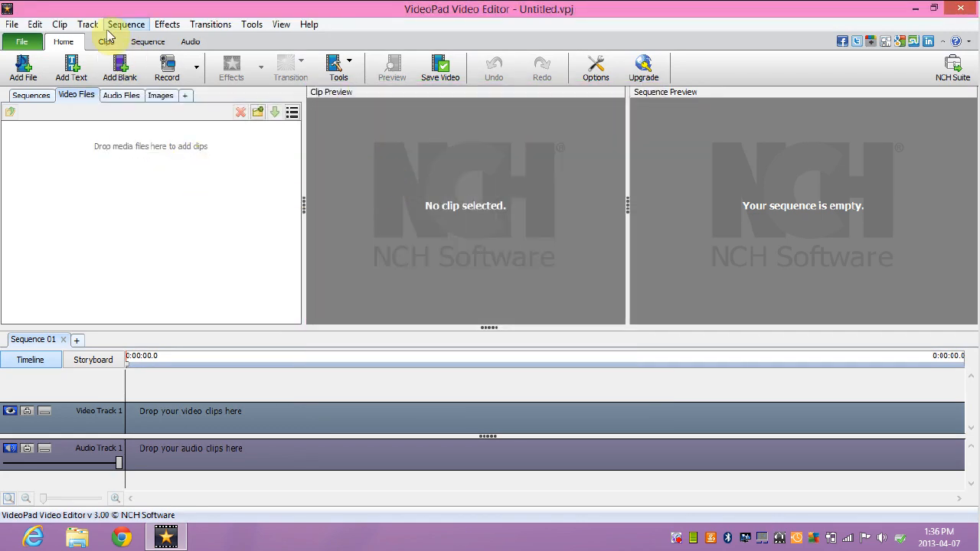
Add the video file Making Spearmint Soap.MP4 from the Videos library to the project
click(31, 69)
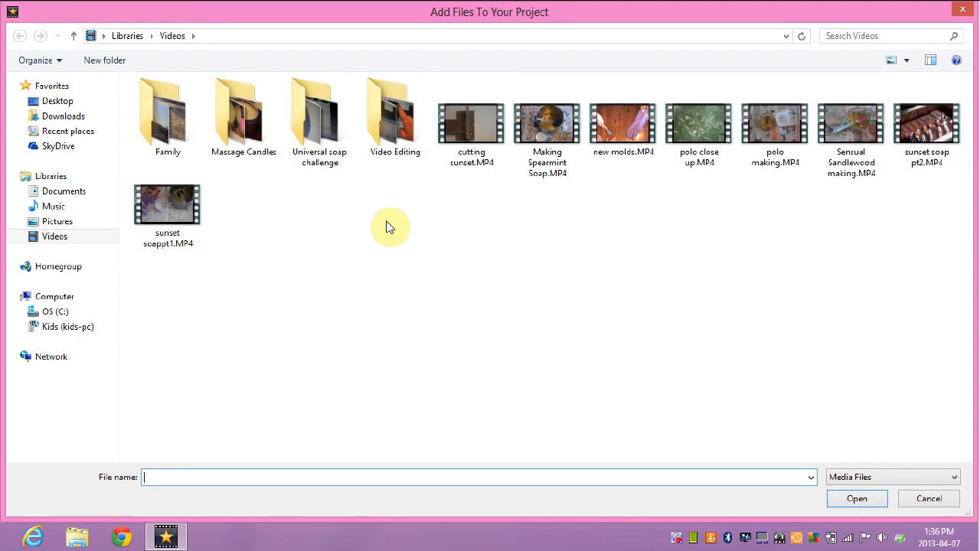
double_click(534, 134)
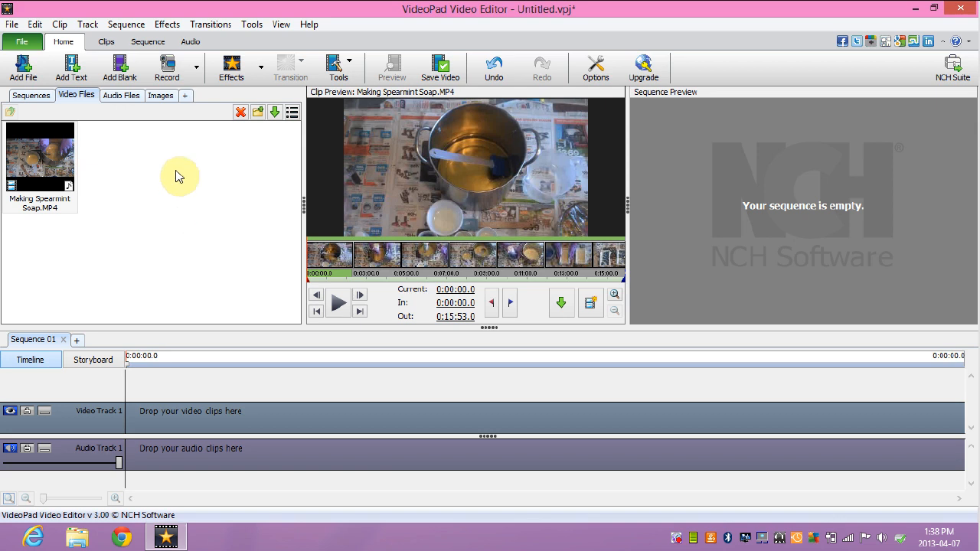
Start a new text clip and name it "Beginning"
click(71, 67)
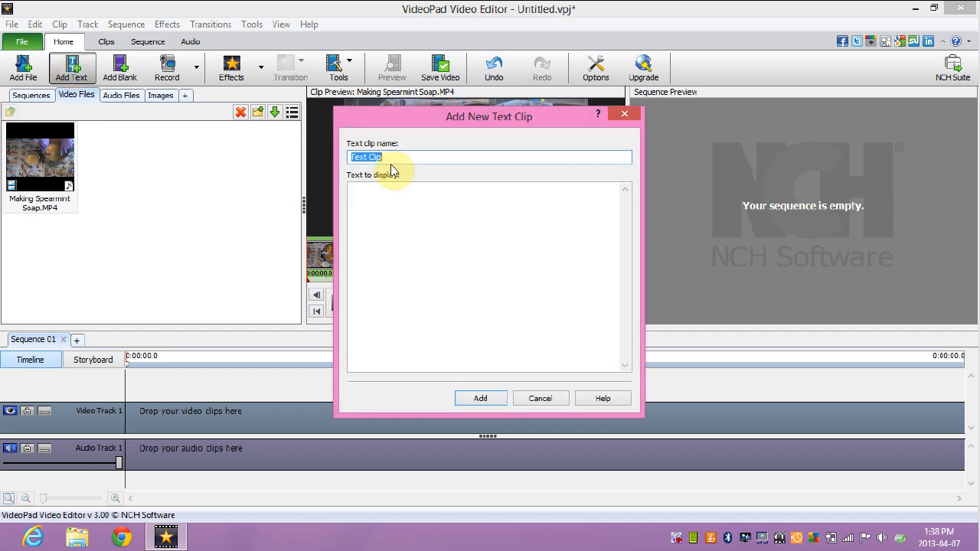
click(393, 157)
key(BackSpace)
key(BackSpace)
key(BackSpace)
key(BackSpace)
key(BackSpace)
key(BackSpace)
key(BackSpace)
text(Be)
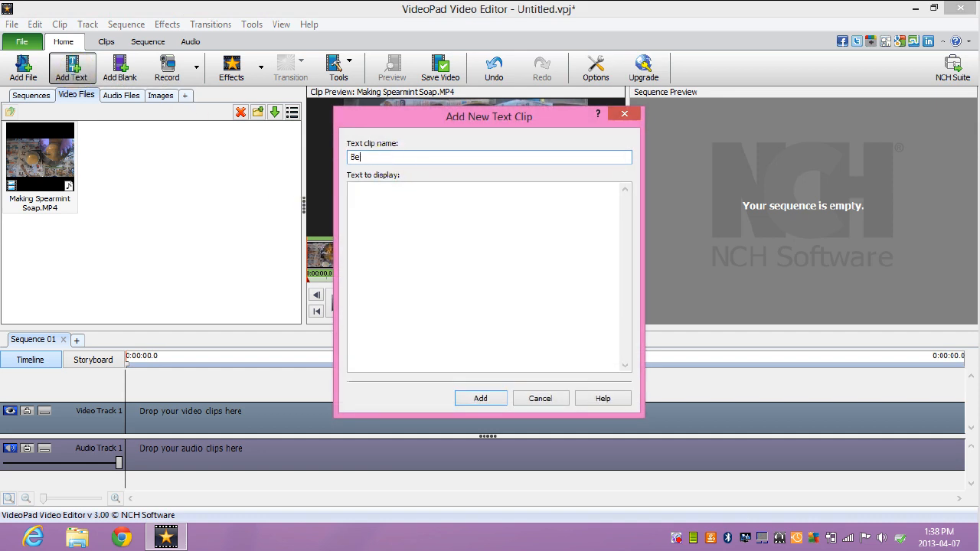
text(ginning)
Enter the title clip's display text as spaced lines reading "Adventures", "in", "Soaping!" and "Making"
click(414, 224)
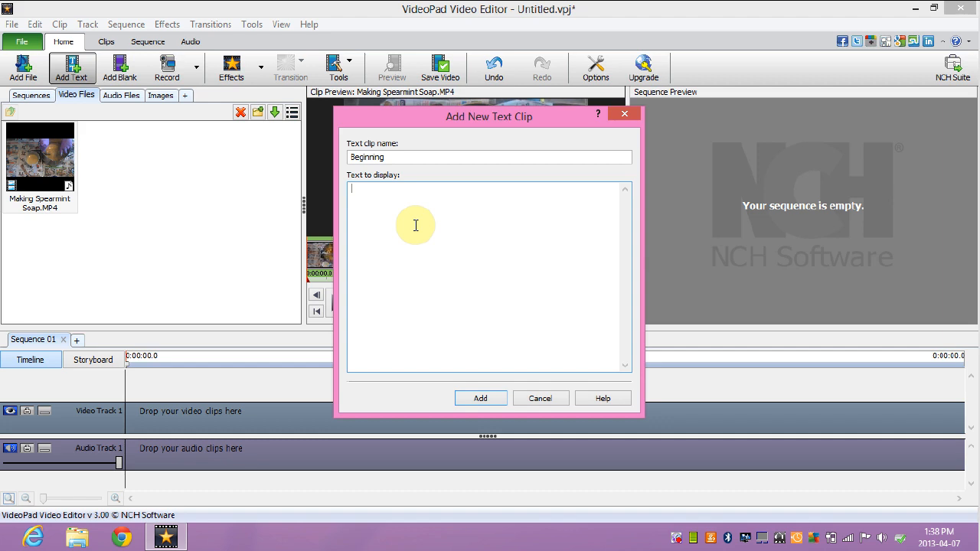
text(Ad)
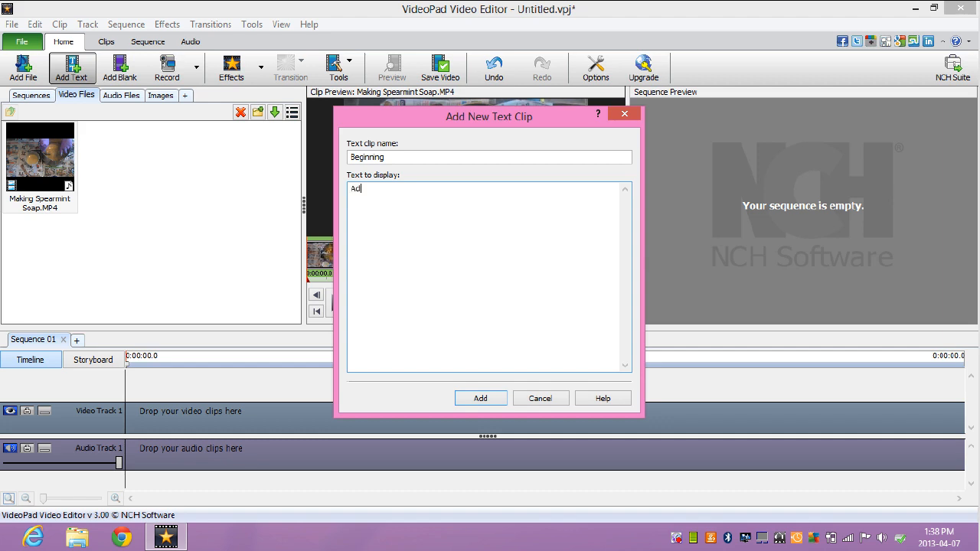
key(BackSpace)
key(BackSpace)
key(BackSpace)
text(Adventures  )
text(in)
key(Return)
text(Soaping!)
key(Return)
text(Making)
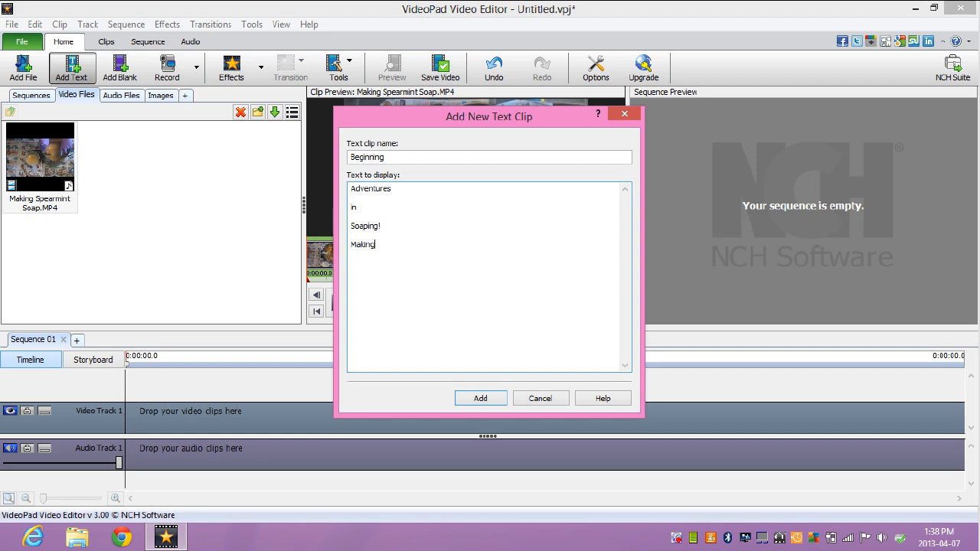
Continue the title clip's display text below "Making" with the spaced lines "Spearmint" and "Soap"
click(404, 225)
key(Return)
key(Delete)
key(Return)
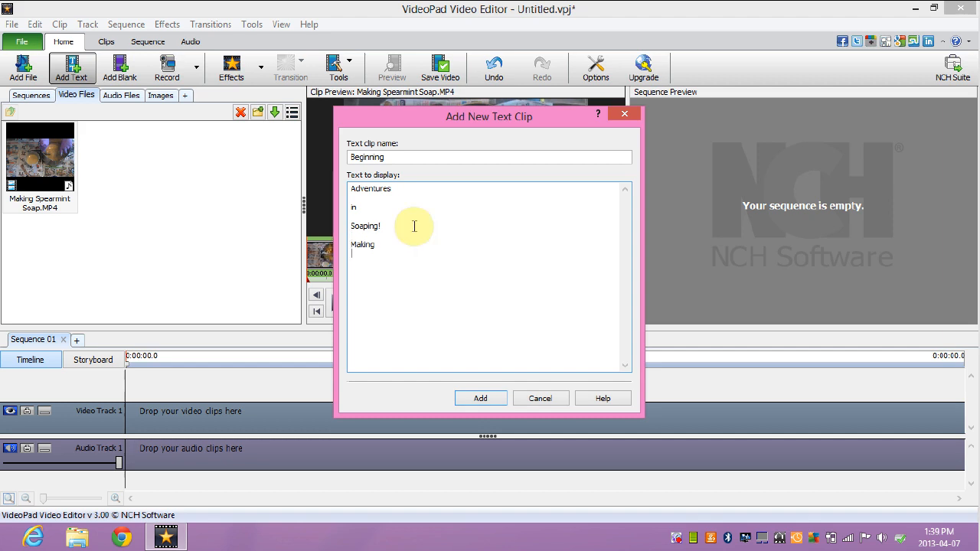
key(Return)
text(S[ea)
key(BackSpace)
key(BackSpace)
text([ea)
key(BackSpace)
key(BackSpace)
text(p)
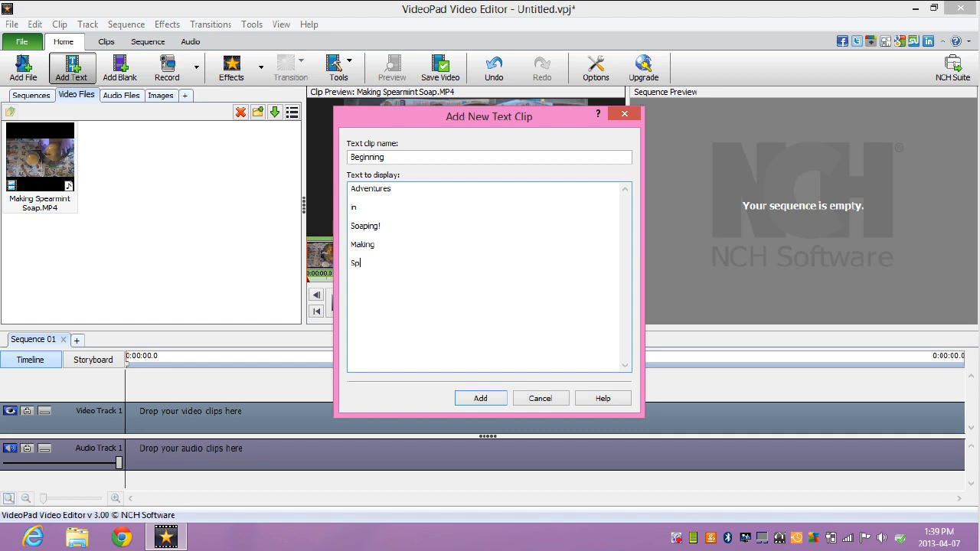
text(earmint)
key(Return)
text(Sopa)
key(BackSpace)
text(ap)
click(501, 403)
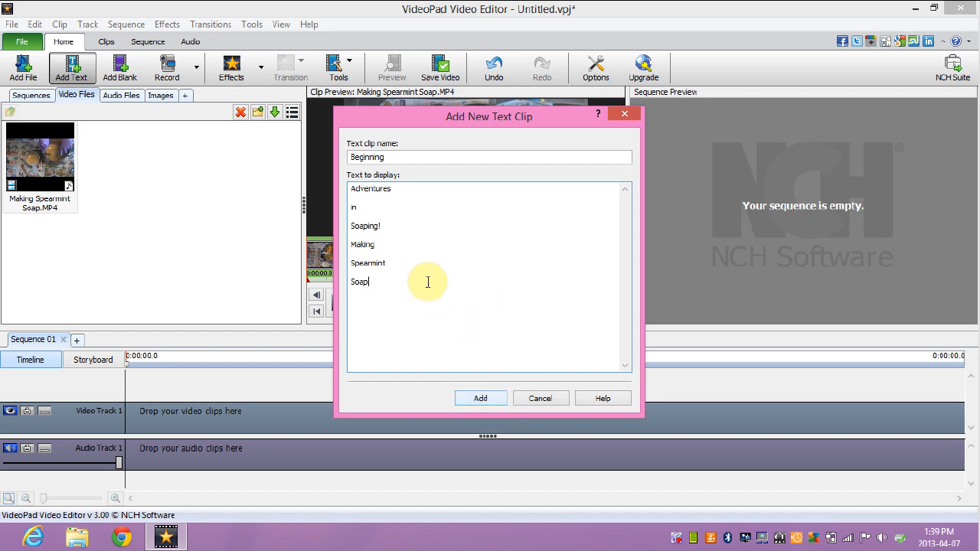
Replace "Spearmint" with "Bright Eyes" in the display text and add the text clip to the project
click(391, 262)
key(BackSpace)
key(BackSpace)
key(BackSpace)
key(BackSpace)
key(BackSpace)
key(BackSpace)
key(BackSpace)
key(BackSpace)
key(BackSpace)
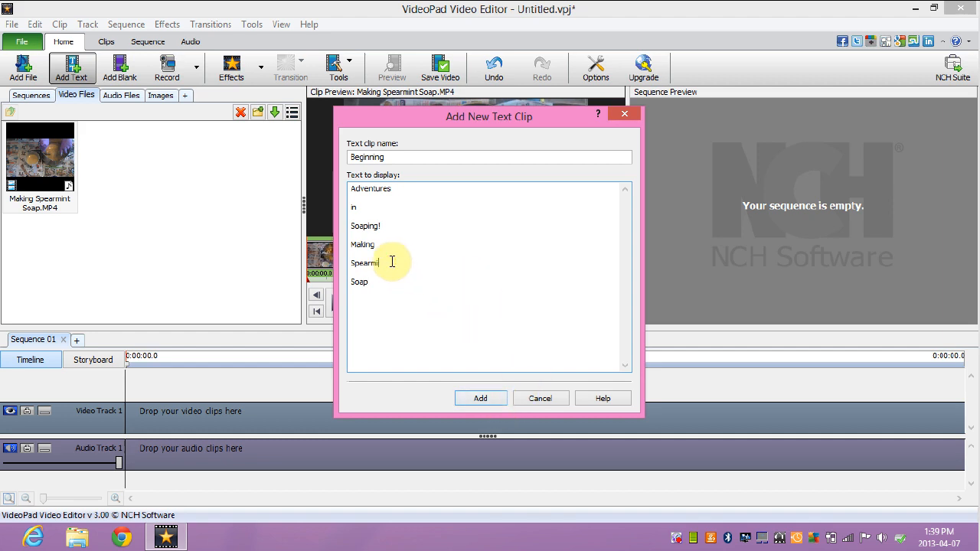
text(Brigh)
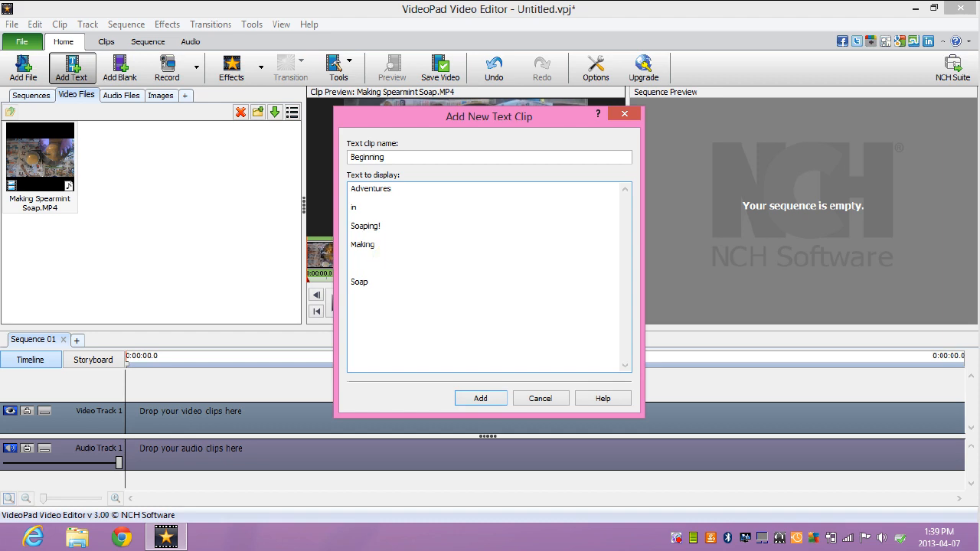
text(t Eyes)
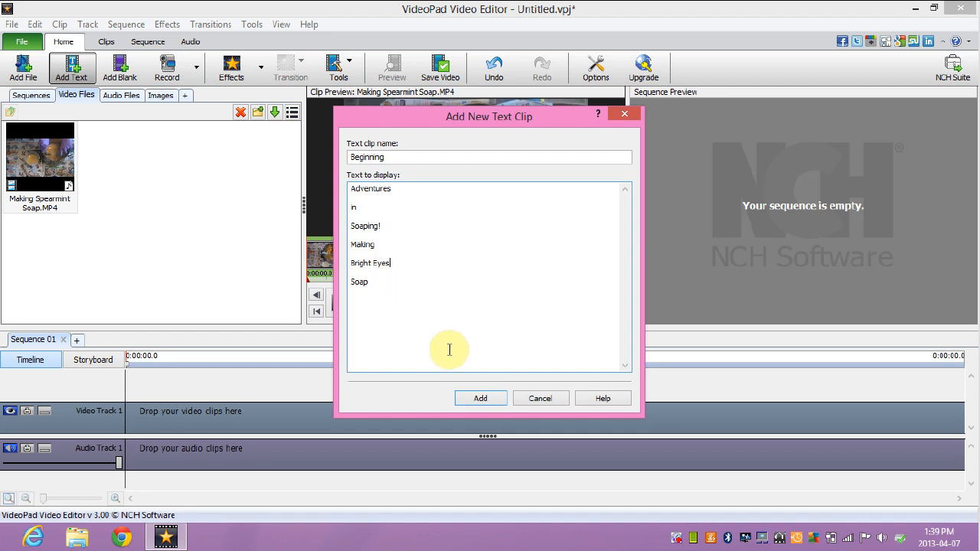
click(480, 398)
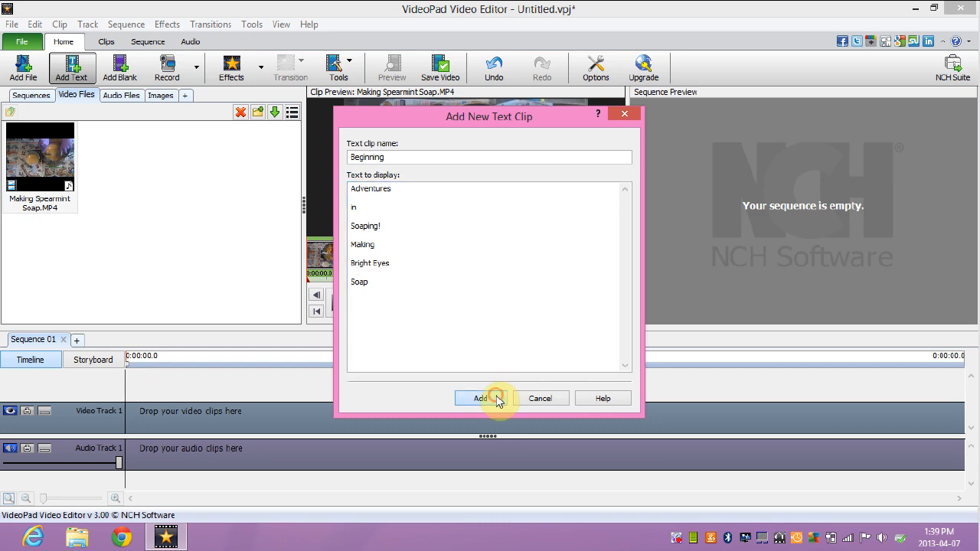
Set the duration of the Beginning text clip to 0:00:10.0
click(60, 158)
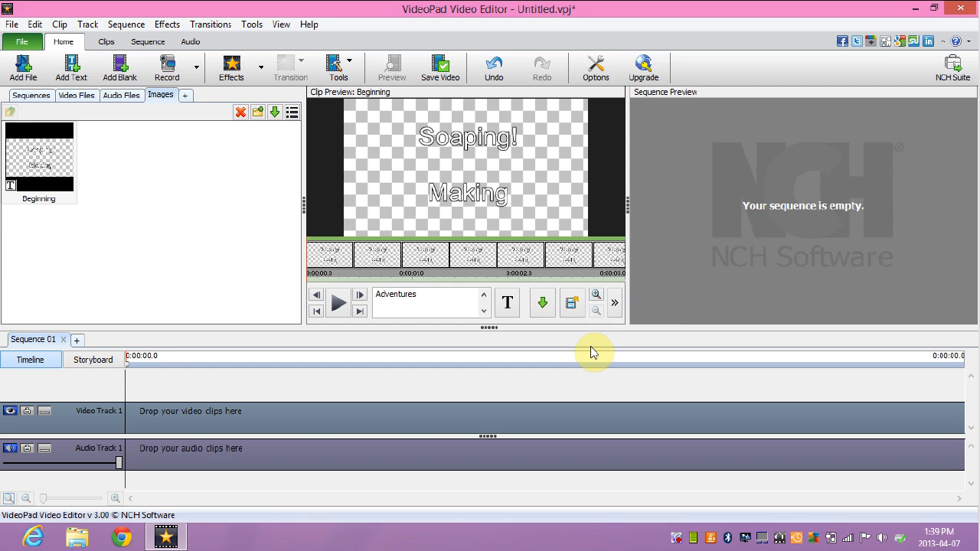
click(616, 304)
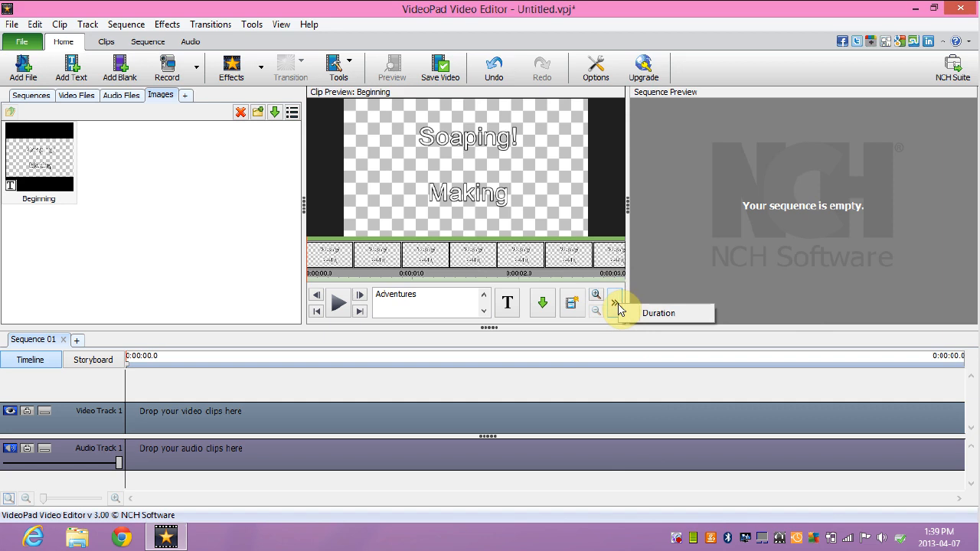
click(636, 315)
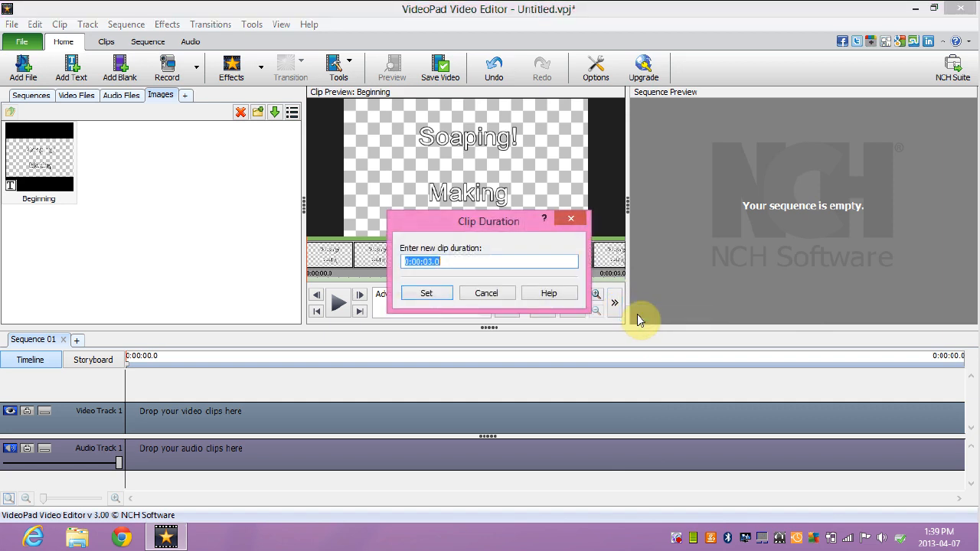
click(426, 261)
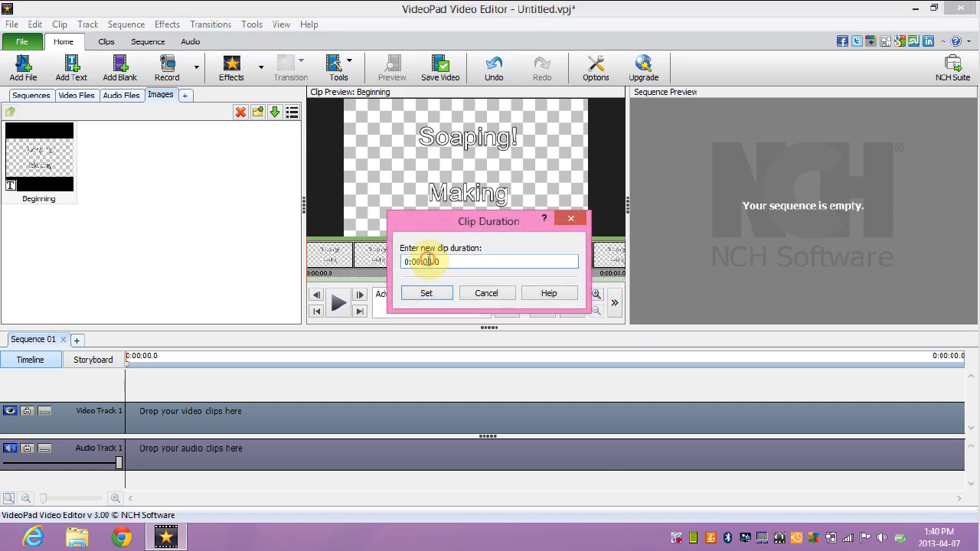
click(463, 261)
click(433, 260)
key(BackSpace)
key(BackSpace)
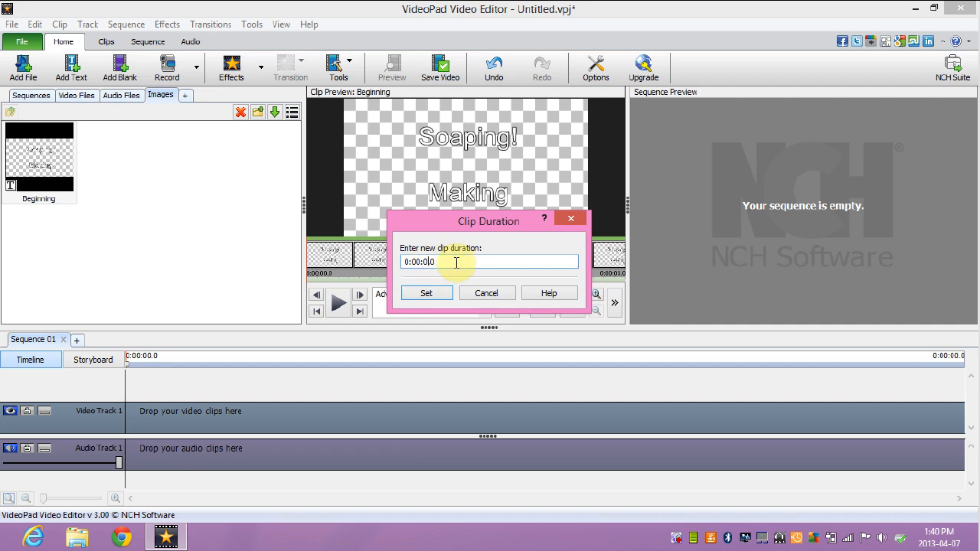
text(10.)
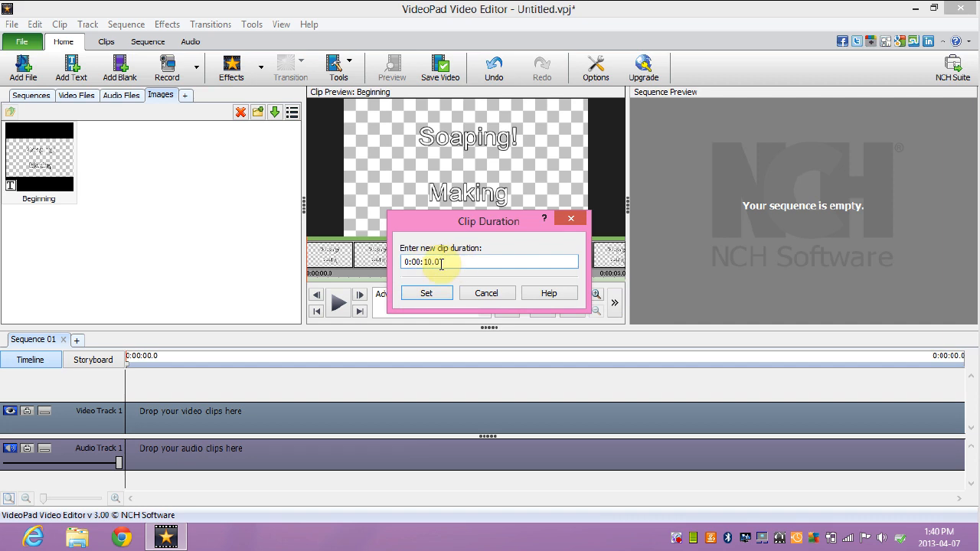
click(422, 297)
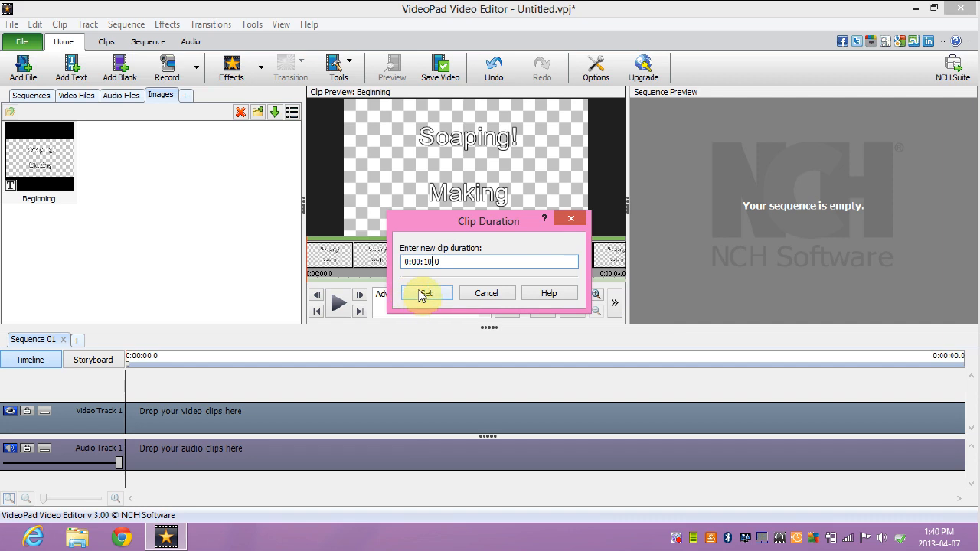
click(423, 297)
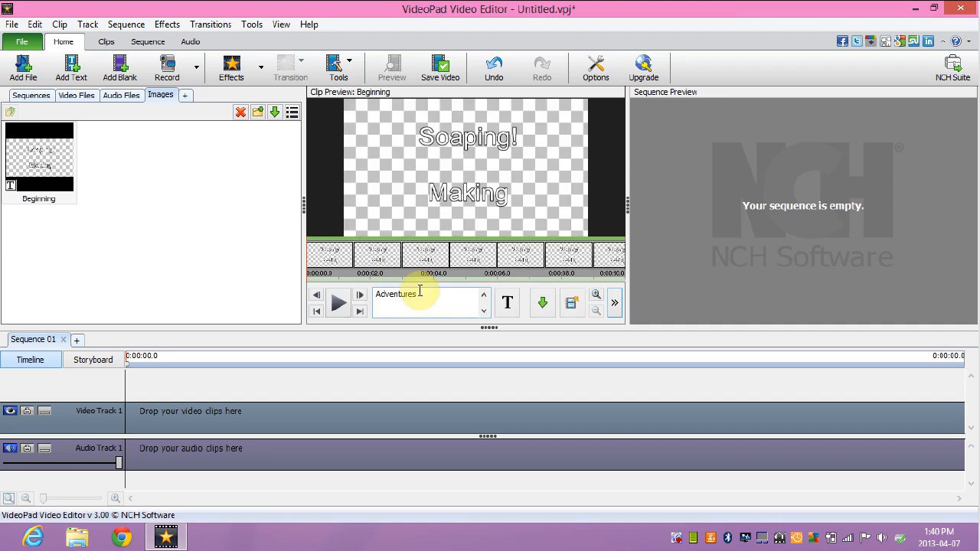
Set the Beginning title's font to AR DECODE and its outline color to orange
click(510, 303)
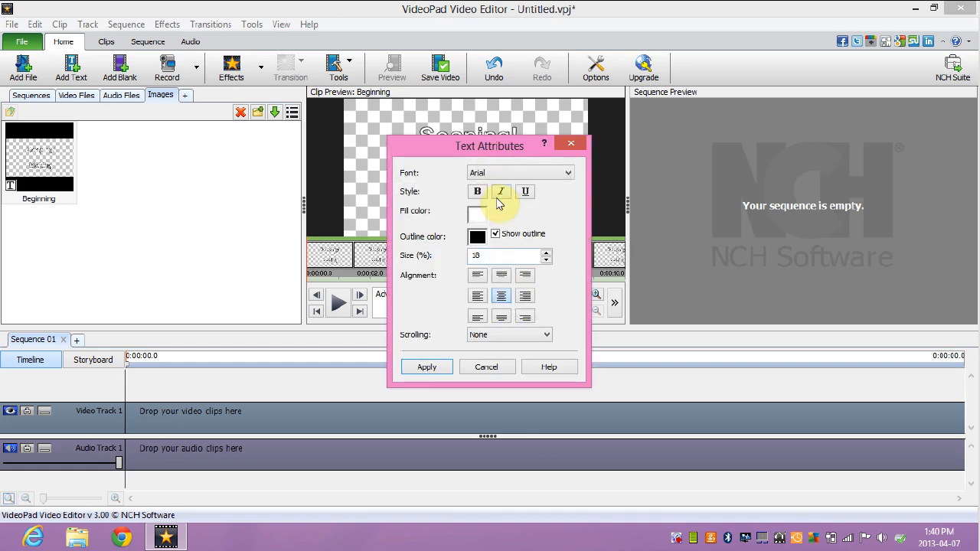
click(526, 173)
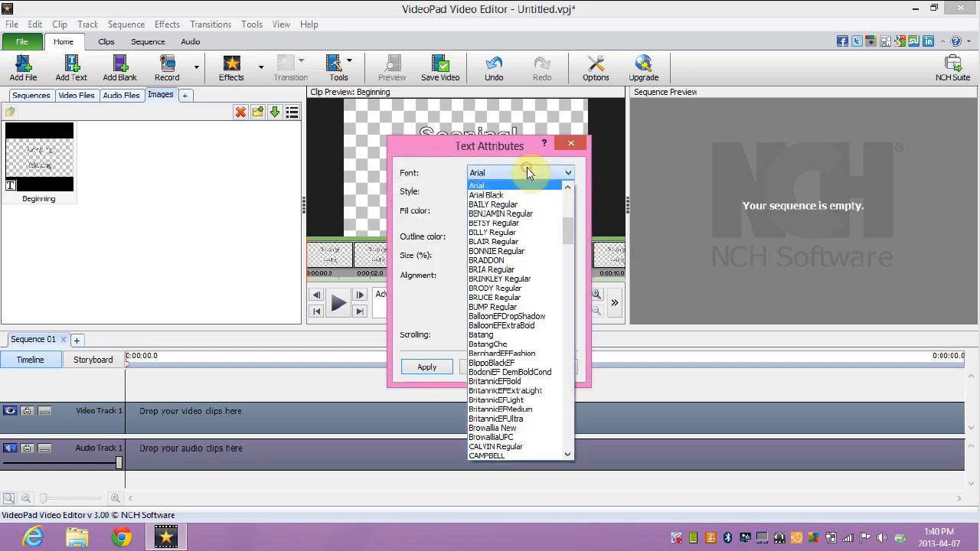
click(565, 205)
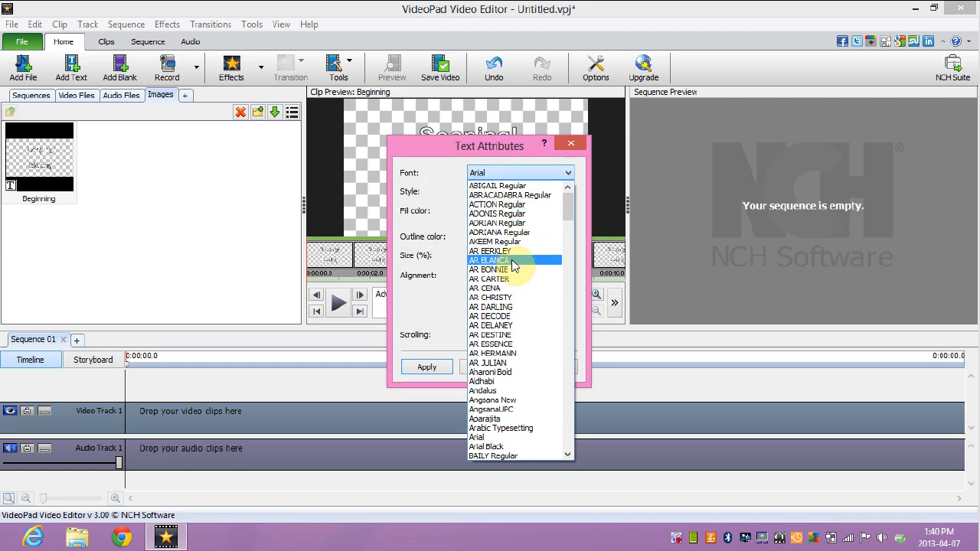
click(516, 316)
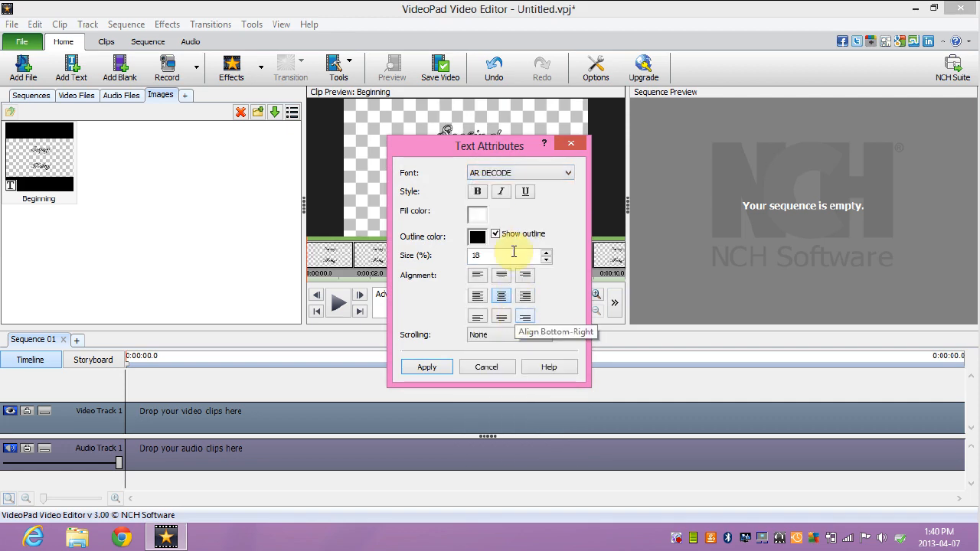
click(475, 238)
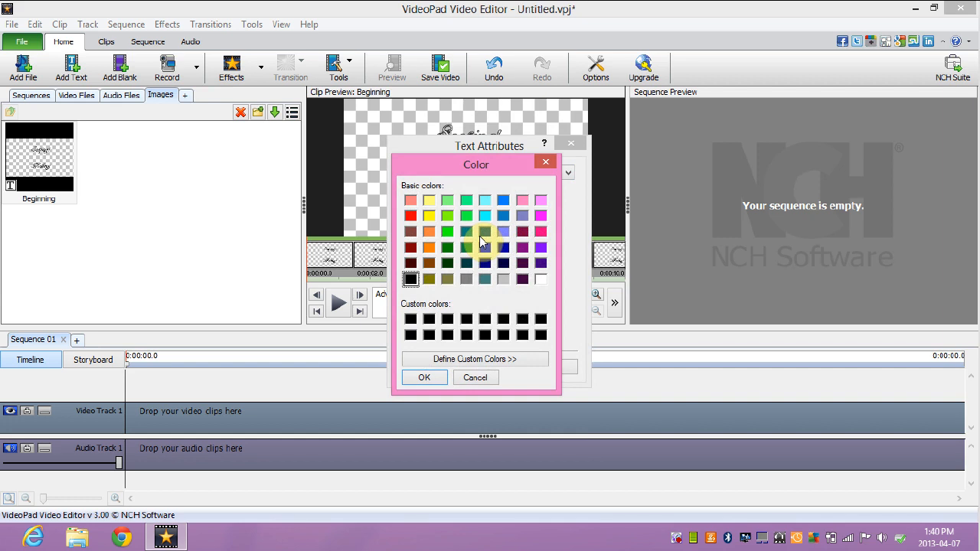
click(429, 248)
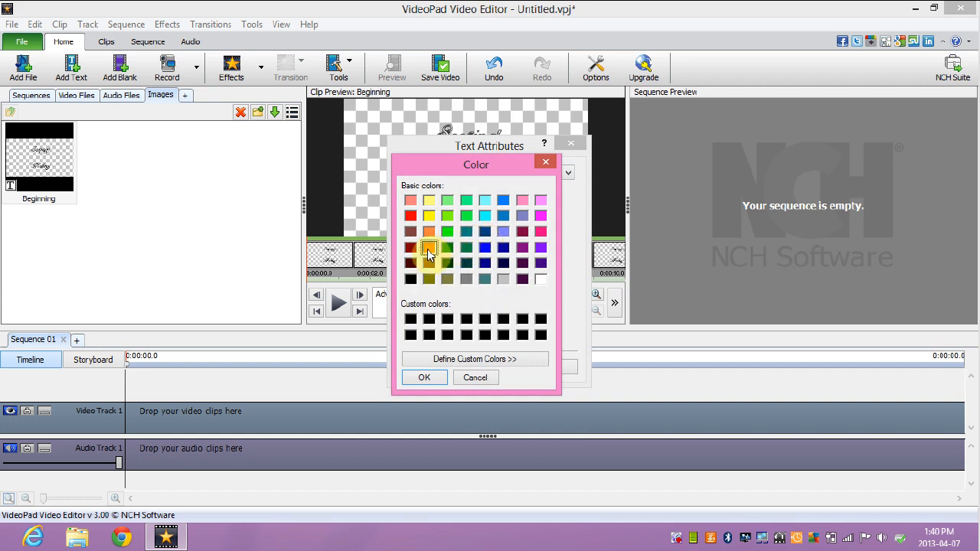
click(419, 378)
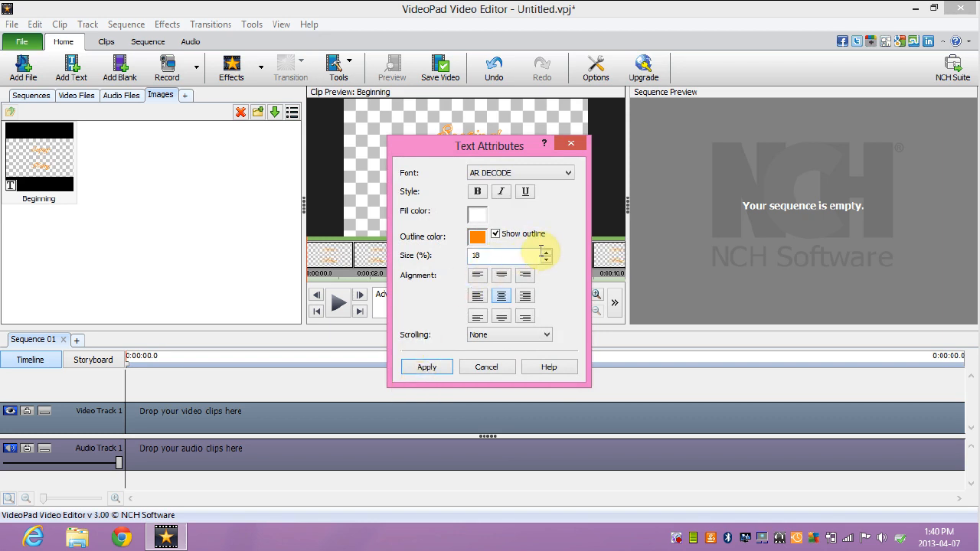
Align the title text to the center, set its scrolling to Bottom to top, and apply the text attributes
click(502, 298)
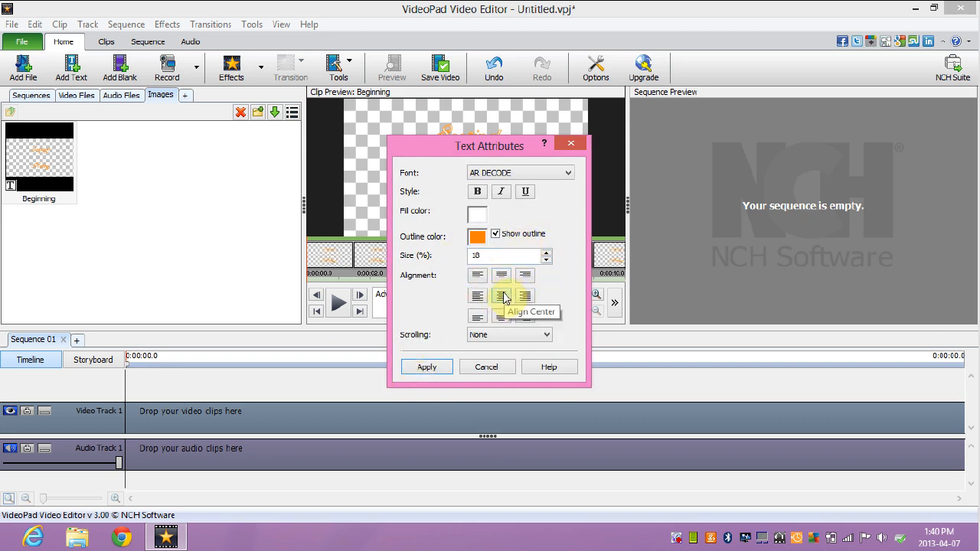
click(474, 337)
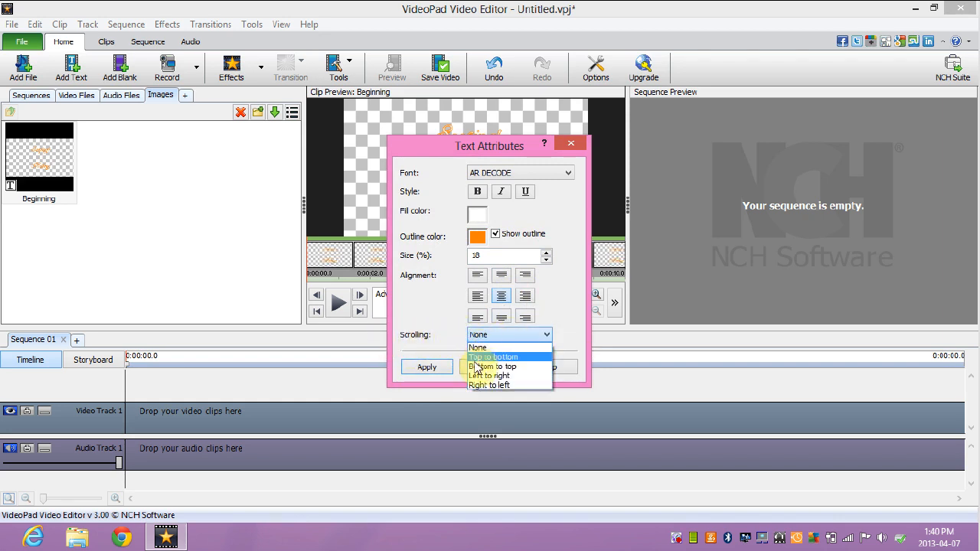
click(477, 367)
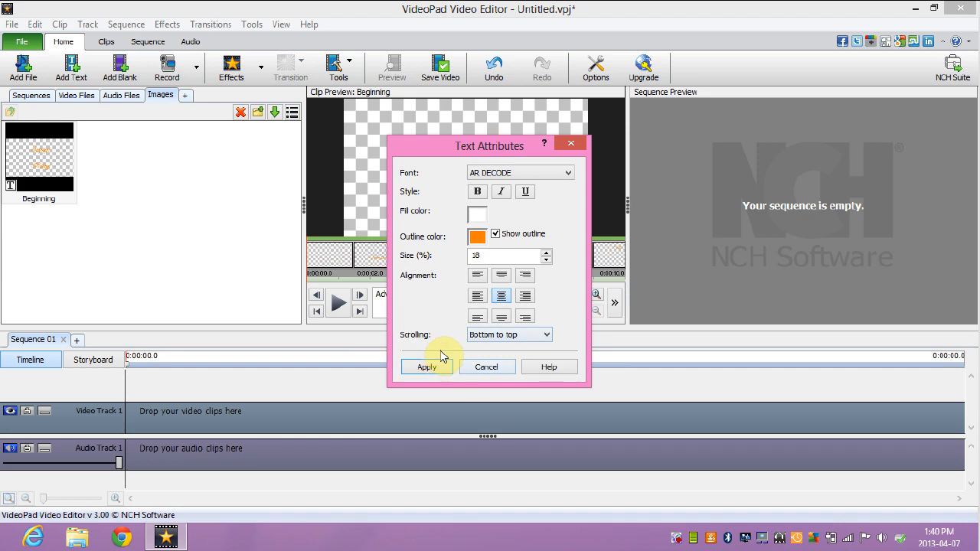
click(426, 367)
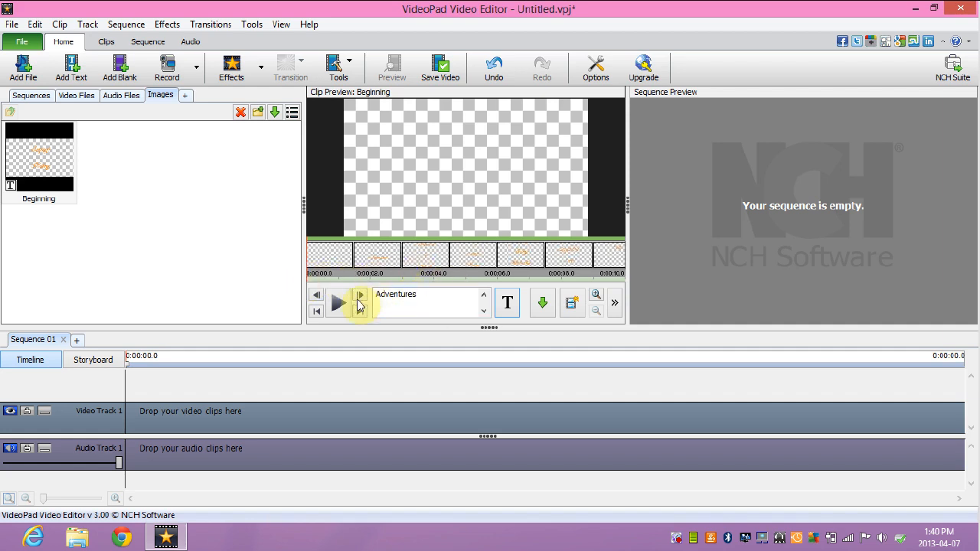
Preview the Beginning clip from its start to check the scrolling title
click(337, 303)
click(337, 303)
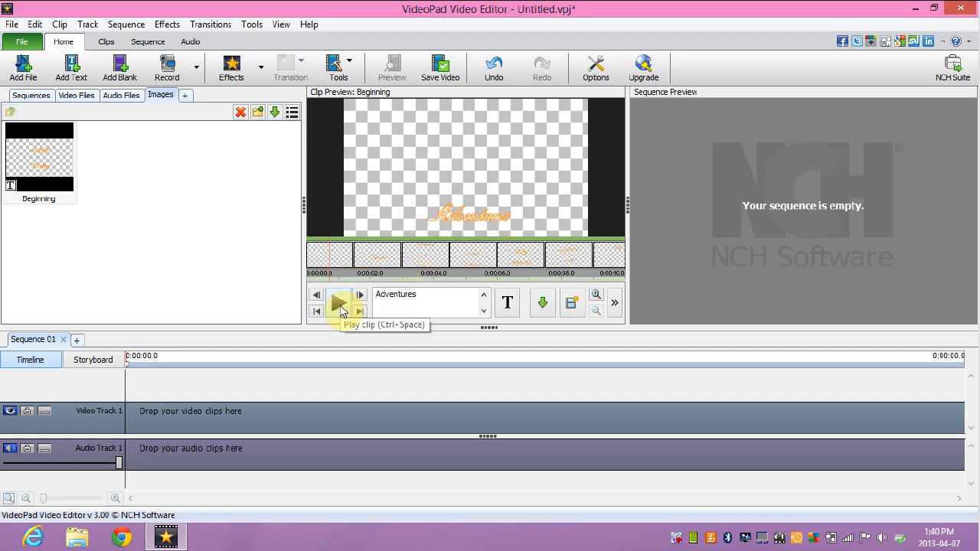
click(317, 274)
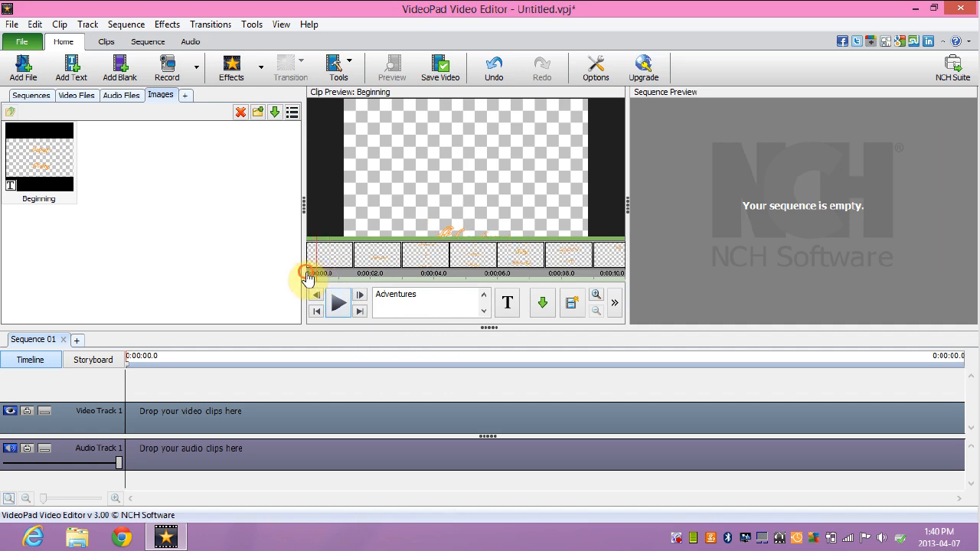
click(340, 305)
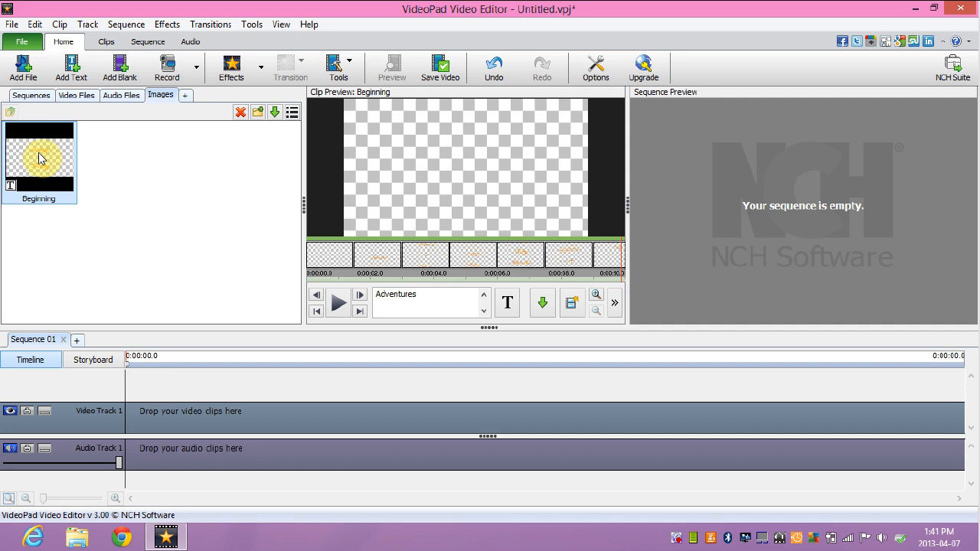
Place the Beginning title clip on Video Track 1 and add Making Spearmint Soap.MP4 directly after it
drag(39, 157, 198, 419)
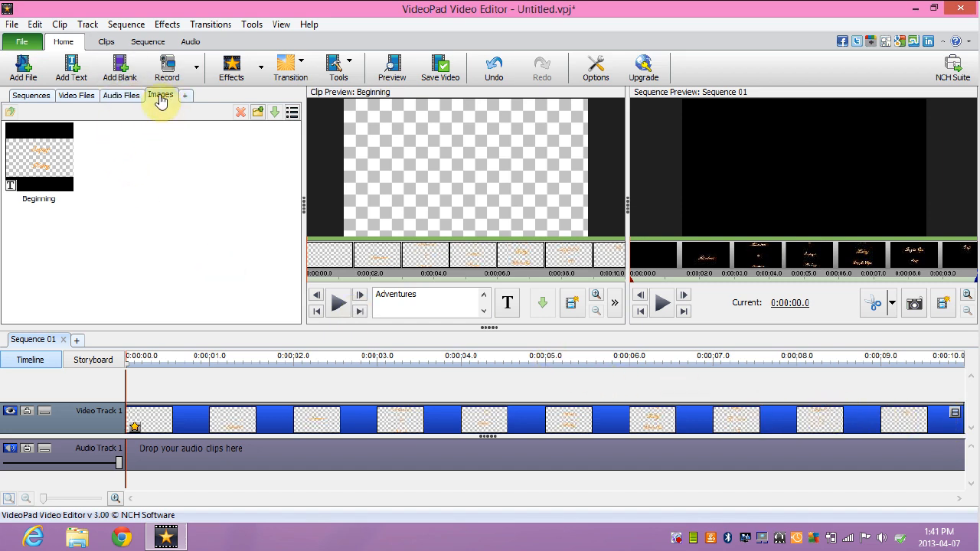
click(80, 97)
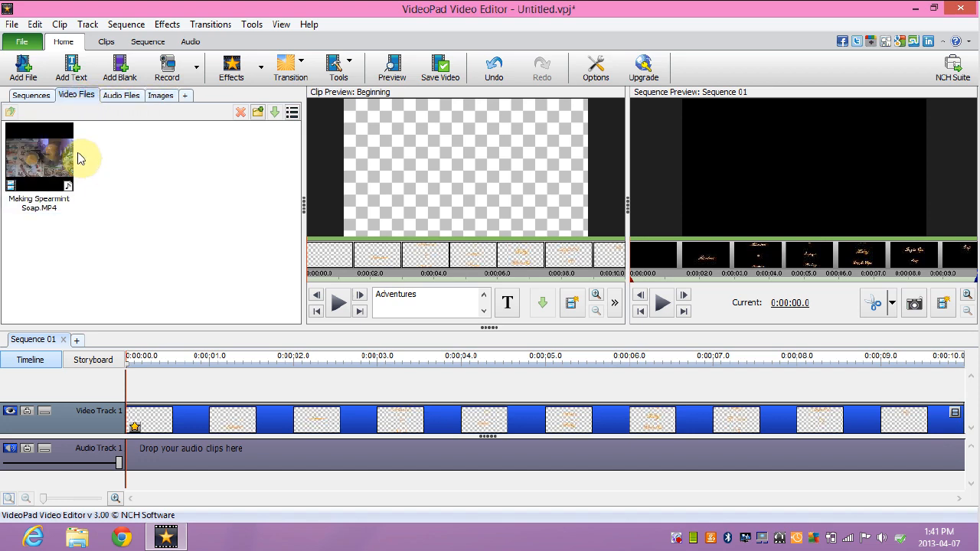
click(34, 140)
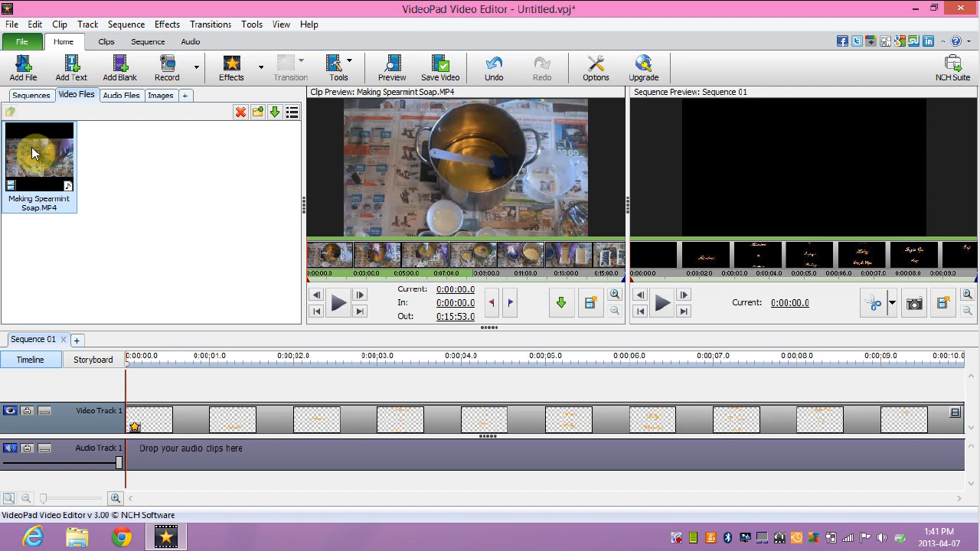
drag(32, 153, 964, 433)
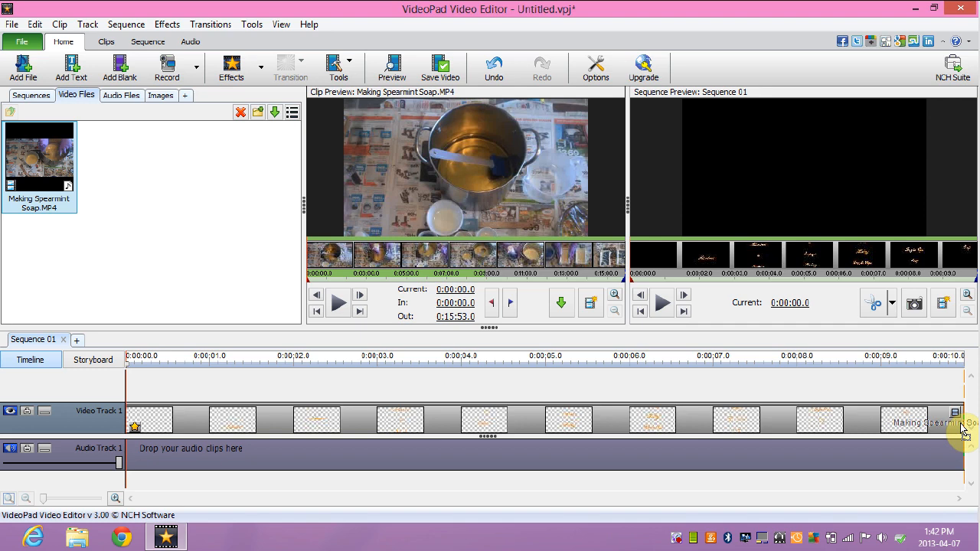
drag(963, 432, 964, 431)
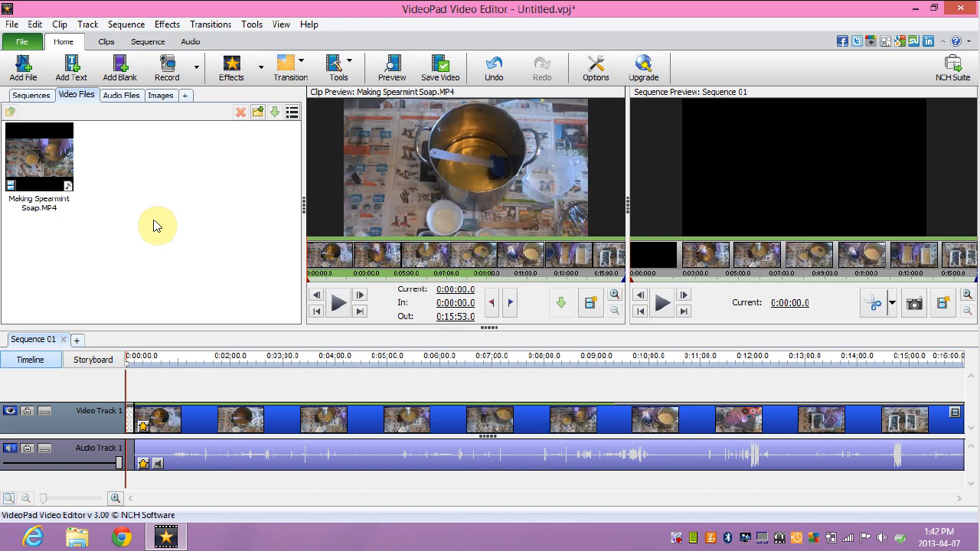
Save the project as "making Bright Eyes.vpj" in the VideoPad Projects folder under Documents
click(11, 25)
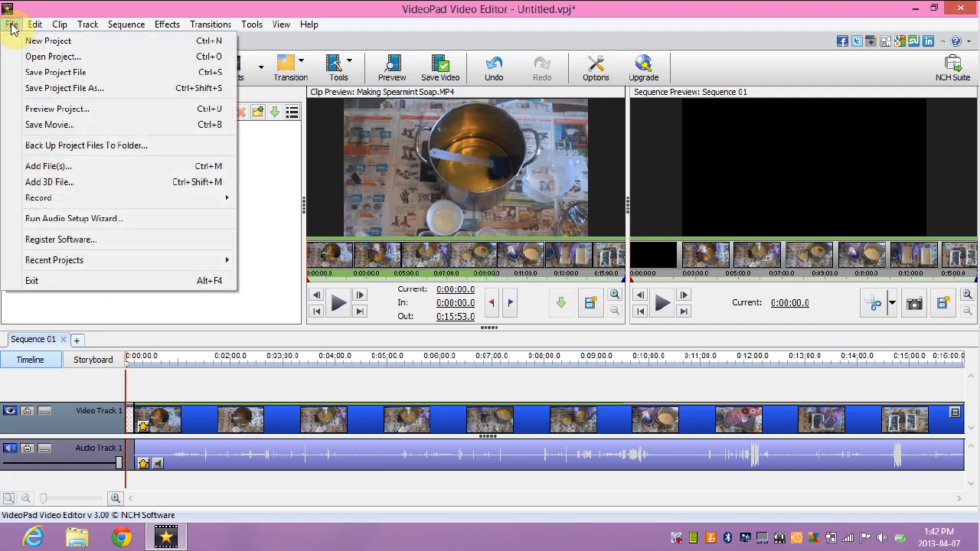
click(71, 89)
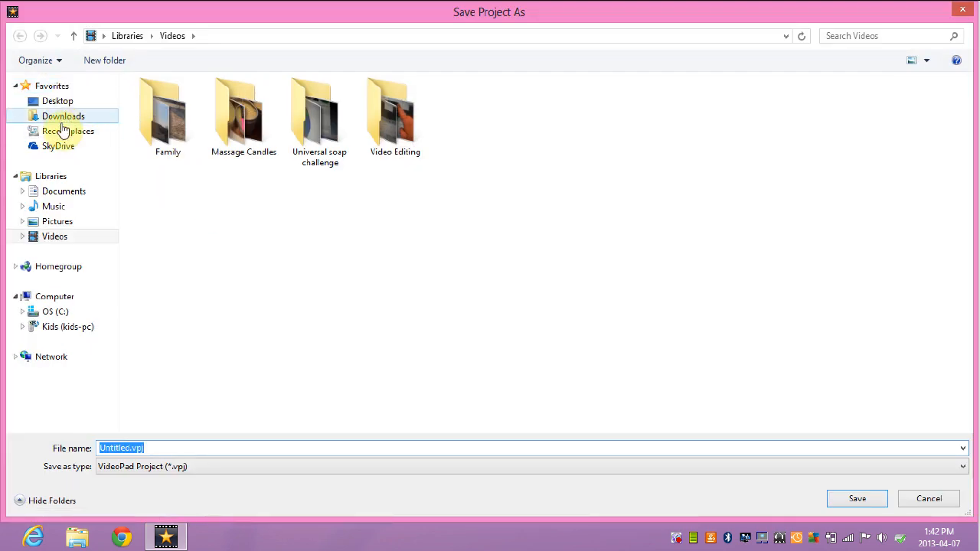
click(90, 195)
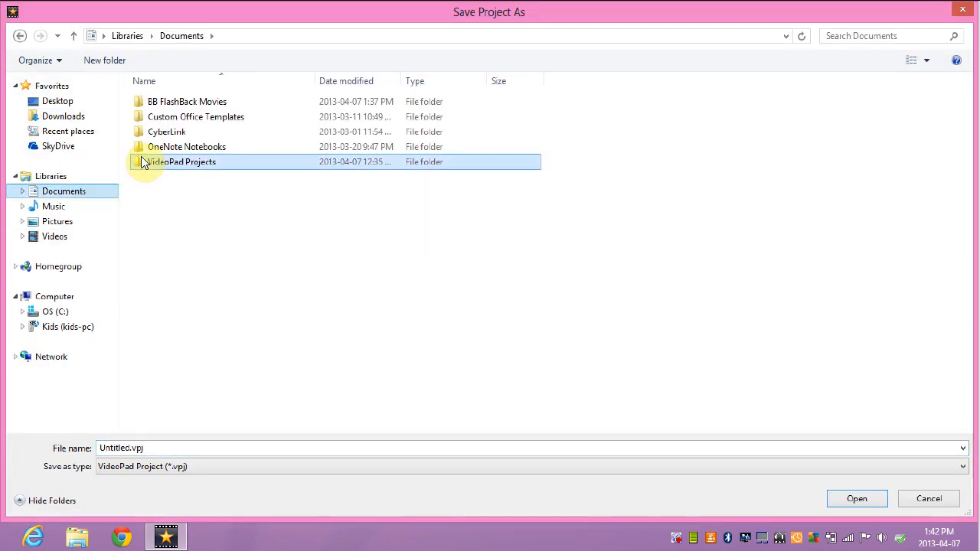
double_click(144, 162)
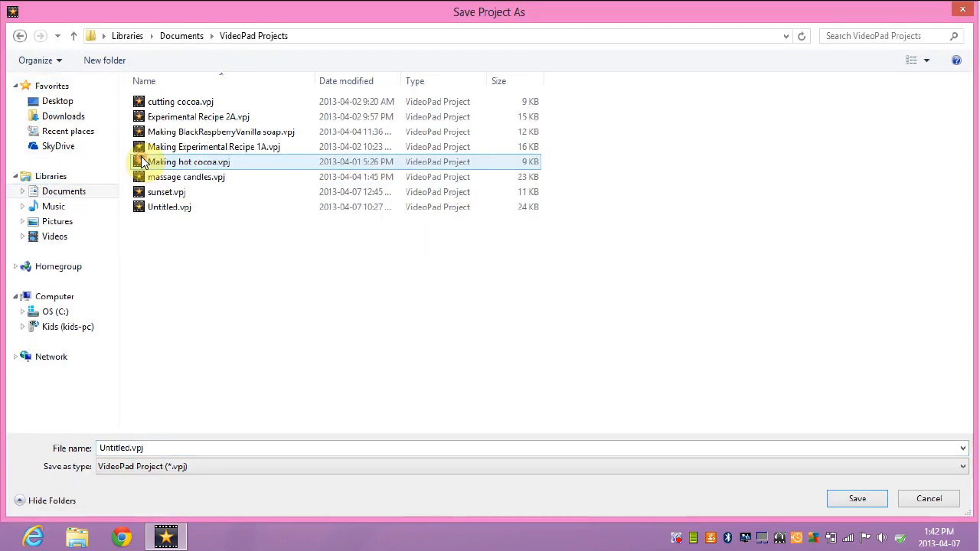
double_click(127, 444)
click(128, 445)
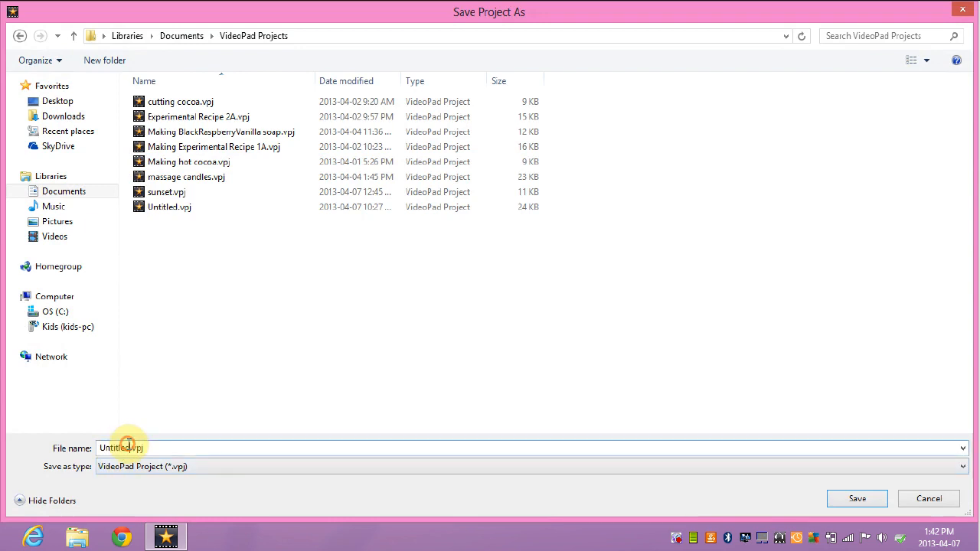
key(BackSpace)
key(BackSpace)
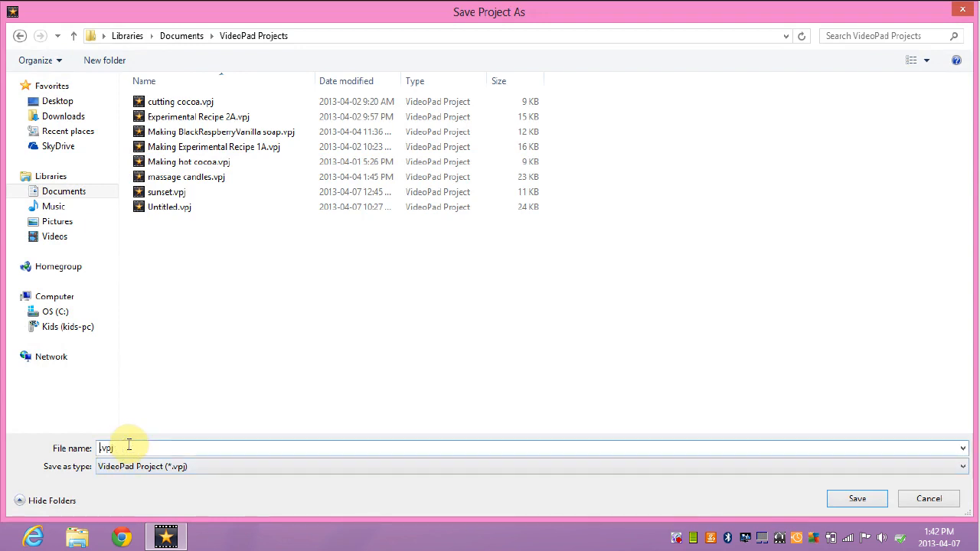
text(making Bright Eyes)
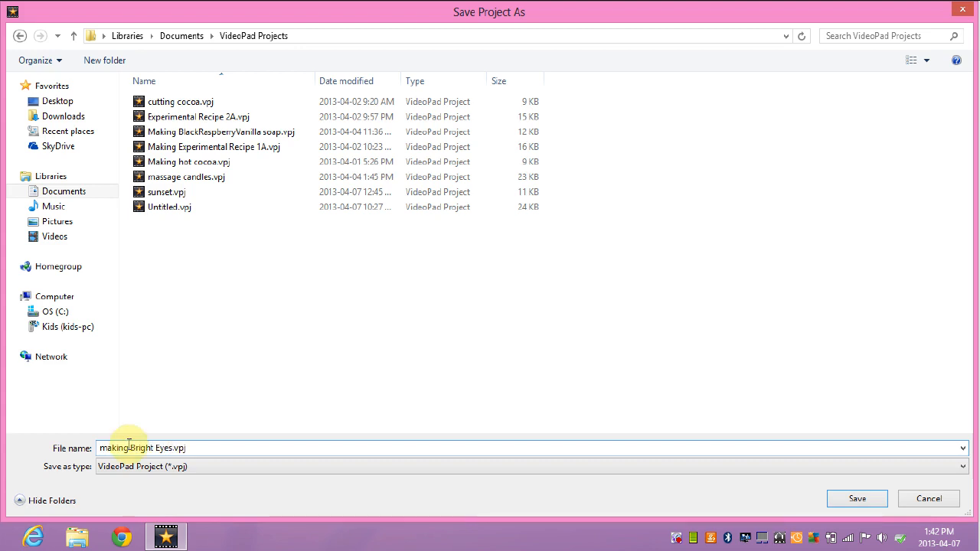
click(840, 501)
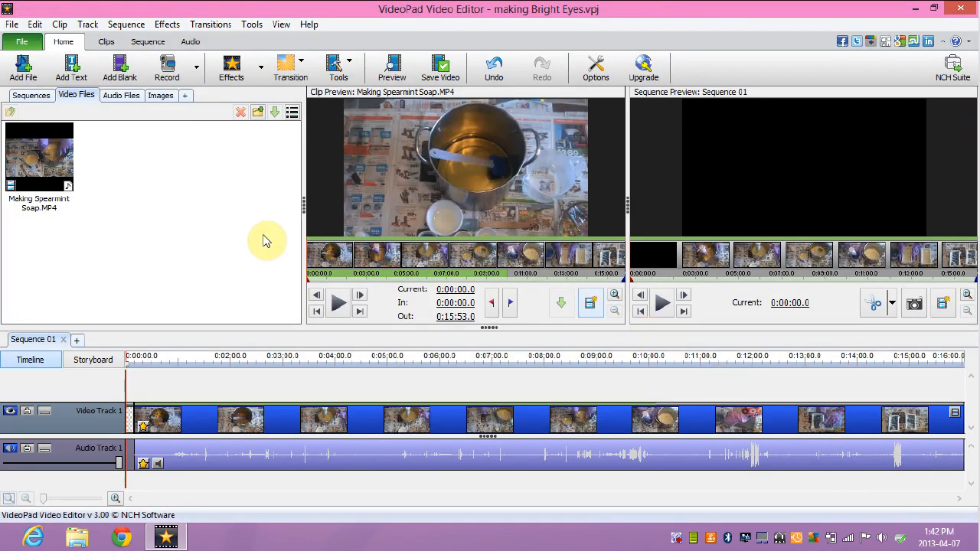
click(237, 221)
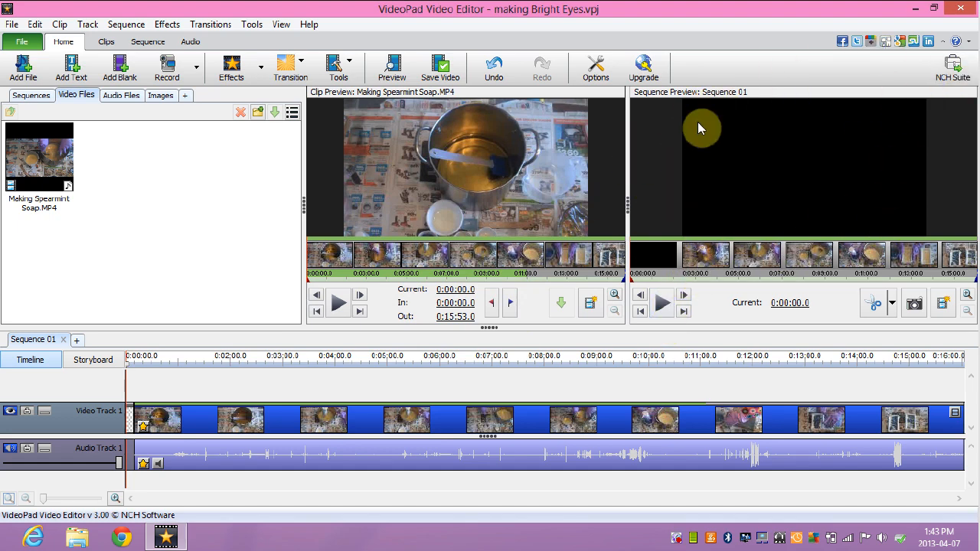
Play Sequence 01 through the title into the soap footage and move the playhead back to 0:00:23.8
click(662, 305)
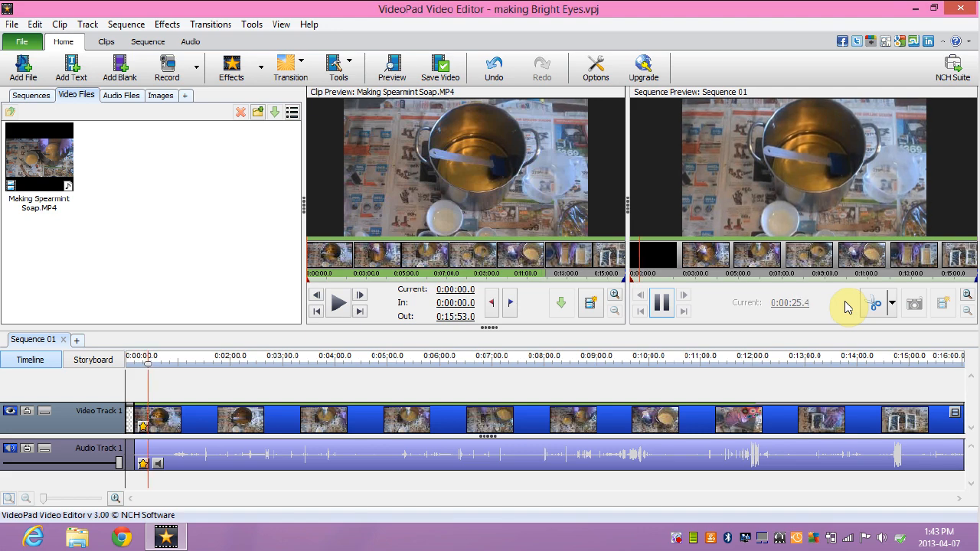
click(663, 307)
click(640, 267)
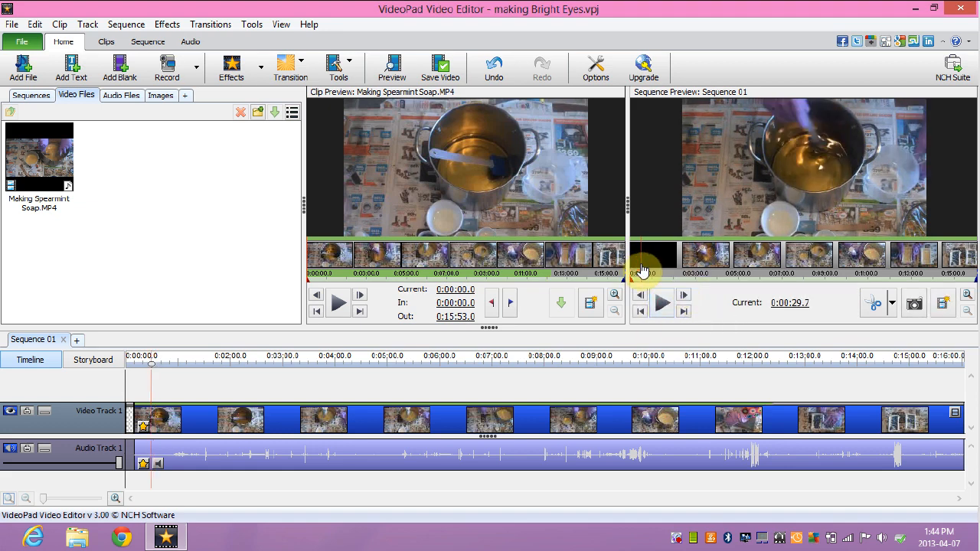
click(640, 270)
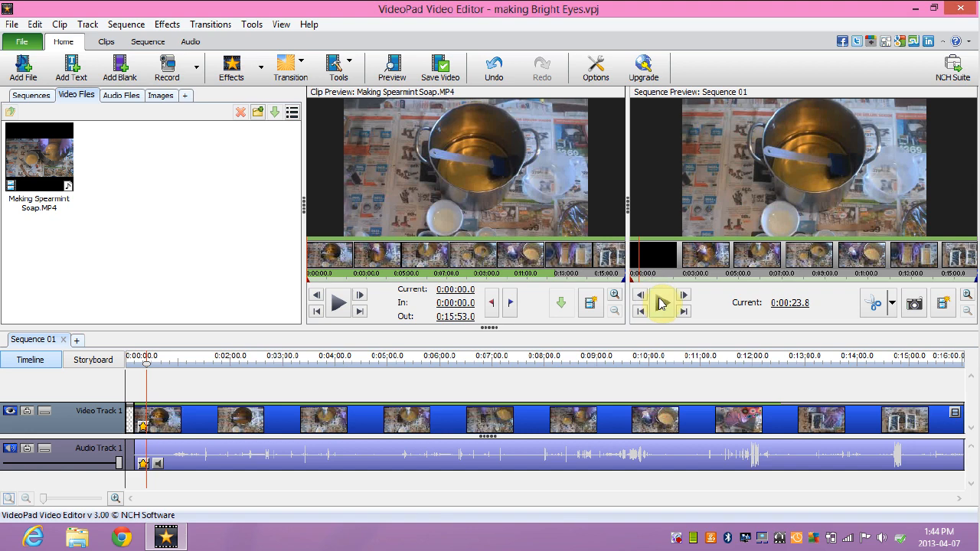
Play the sequence in short bursts up to 0:00:28.5 to locate where the stirring in the pot begins
click(663, 304)
click(662, 303)
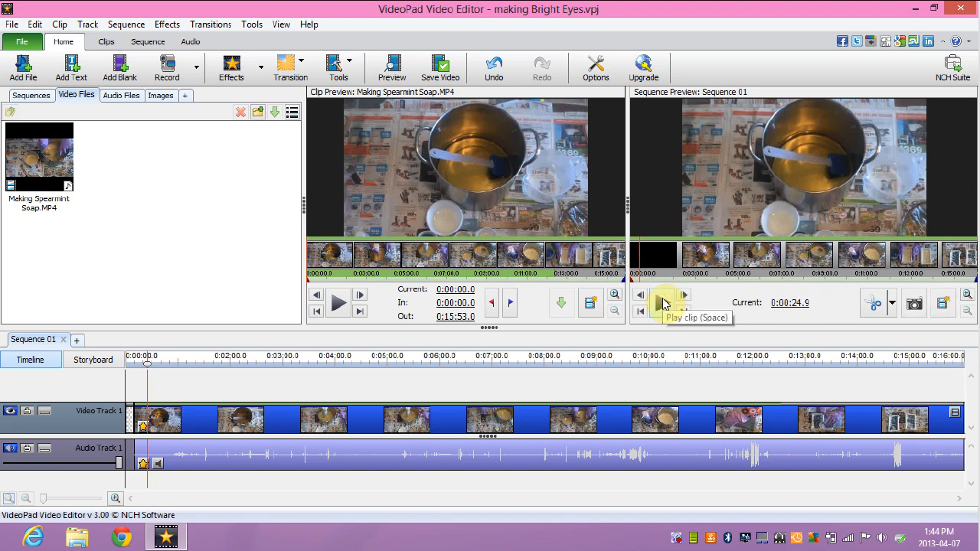
click(662, 304)
click(662, 303)
click(662, 304)
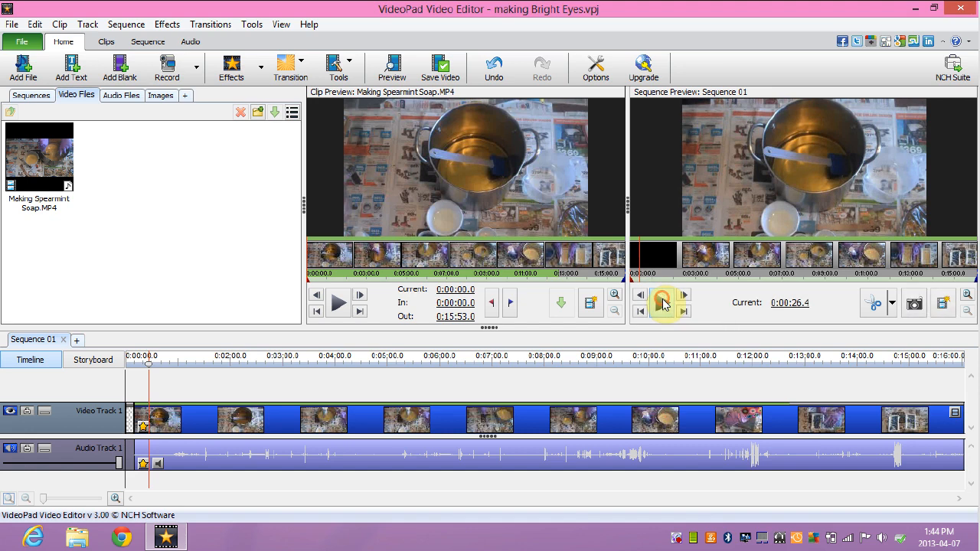
click(663, 303)
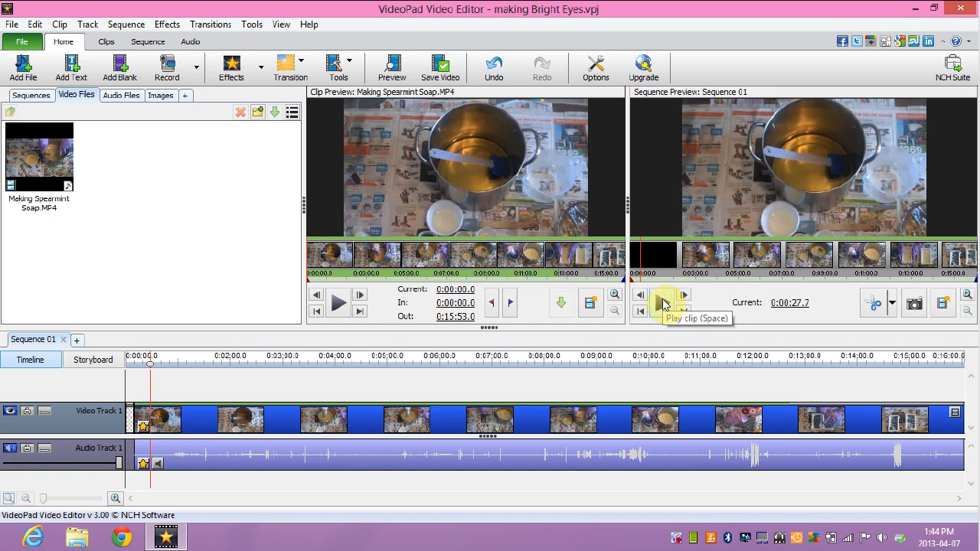
click(663, 303)
click(663, 304)
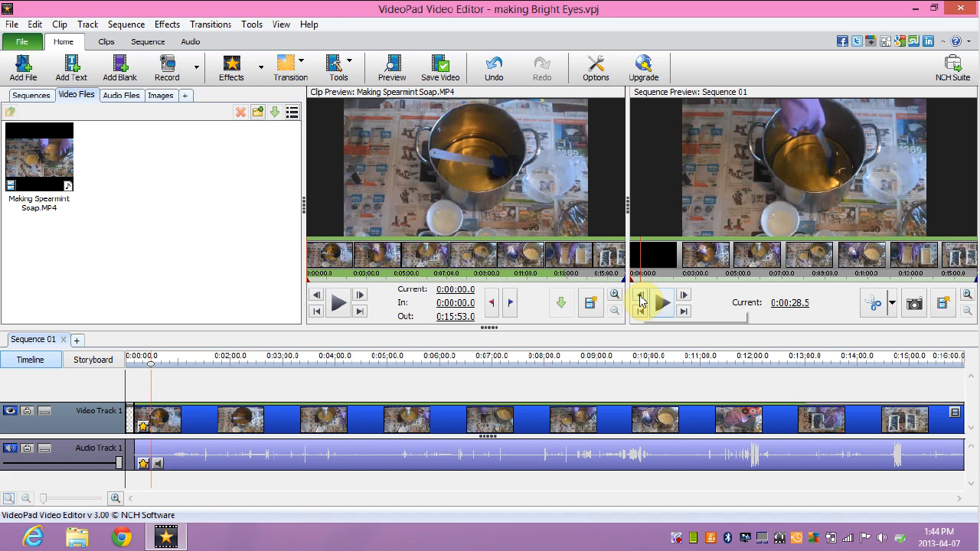
Step the sequence playhead back frame by frame to 0:00:27.9 and split the soap clip there
click(639, 301)
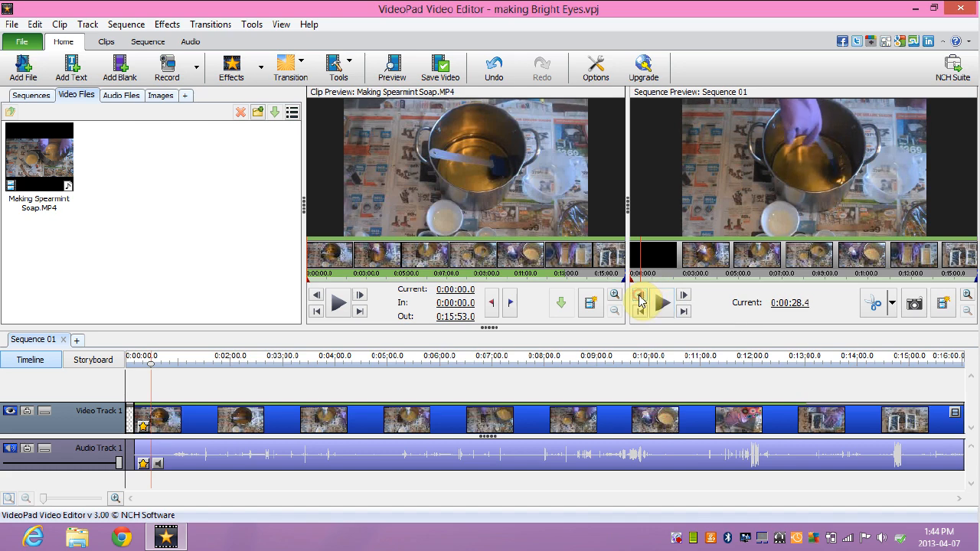
click(640, 301)
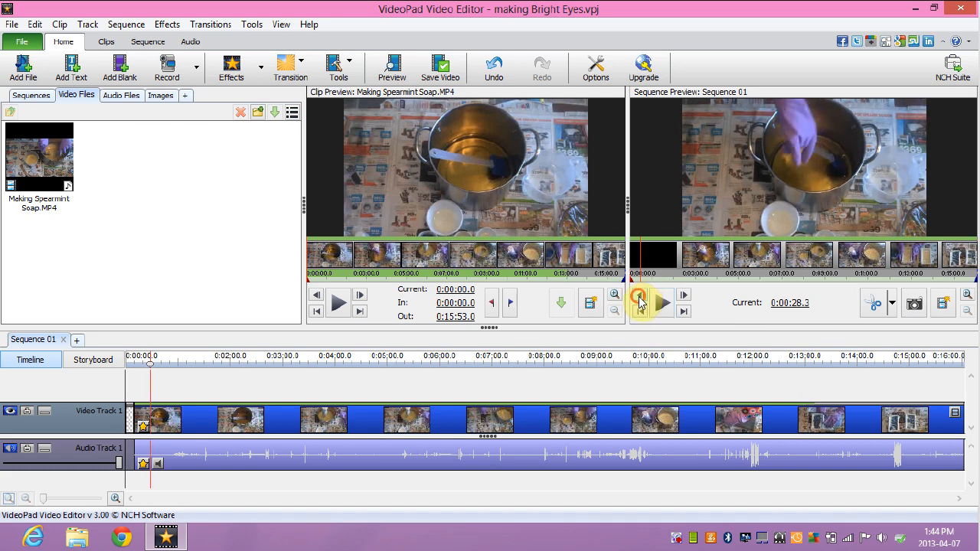
click(640, 300)
click(640, 300)
click(639, 301)
click(640, 300)
click(640, 300)
click(640, 301)
click(639, 301)
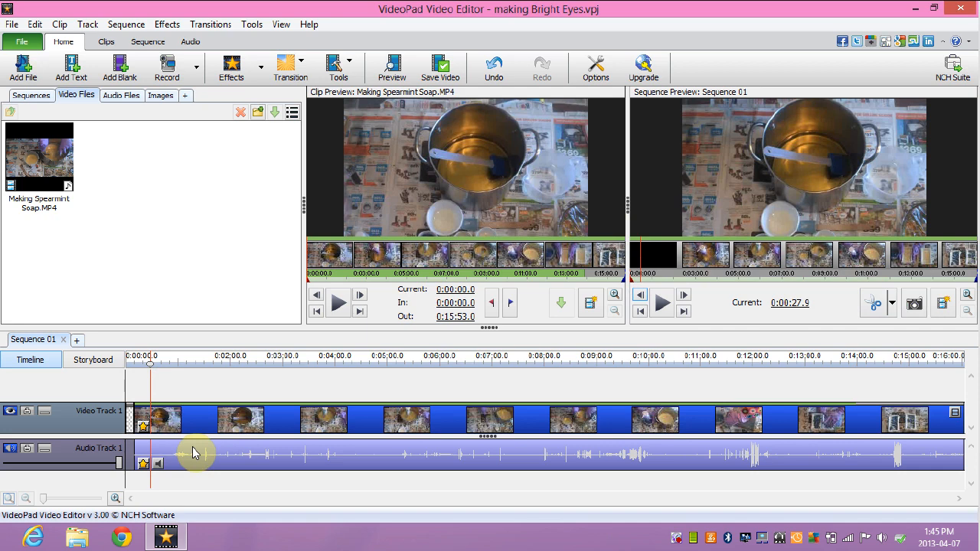
click(876, 304)
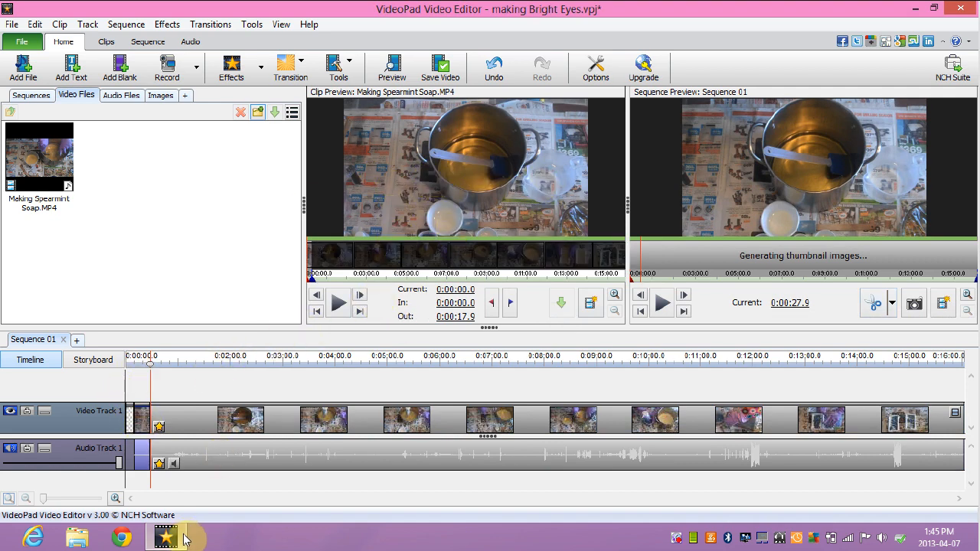
Delete the short soap clip between the title and the 0:00:27.9 split, and close the gap it leaves on Video Track 1
click(140, 425)
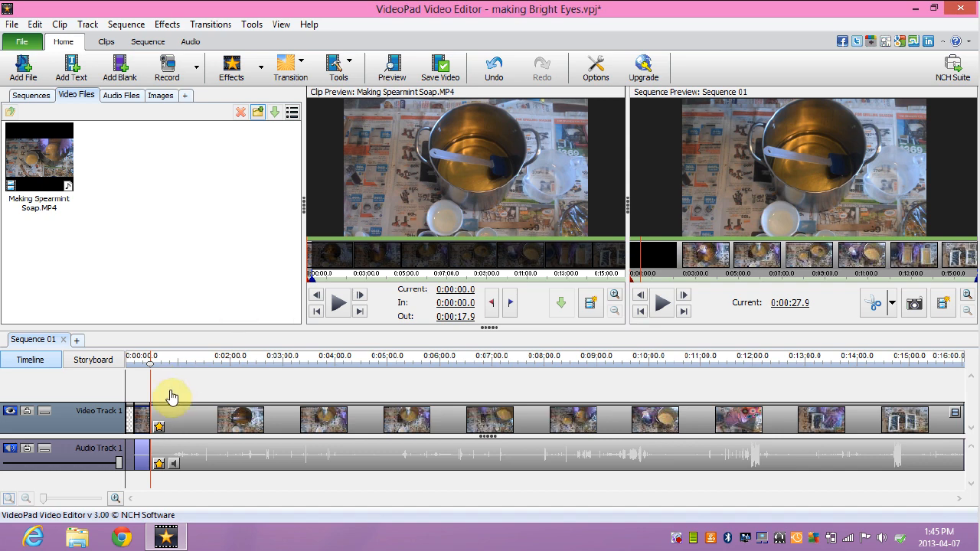
right_click(141, 424)
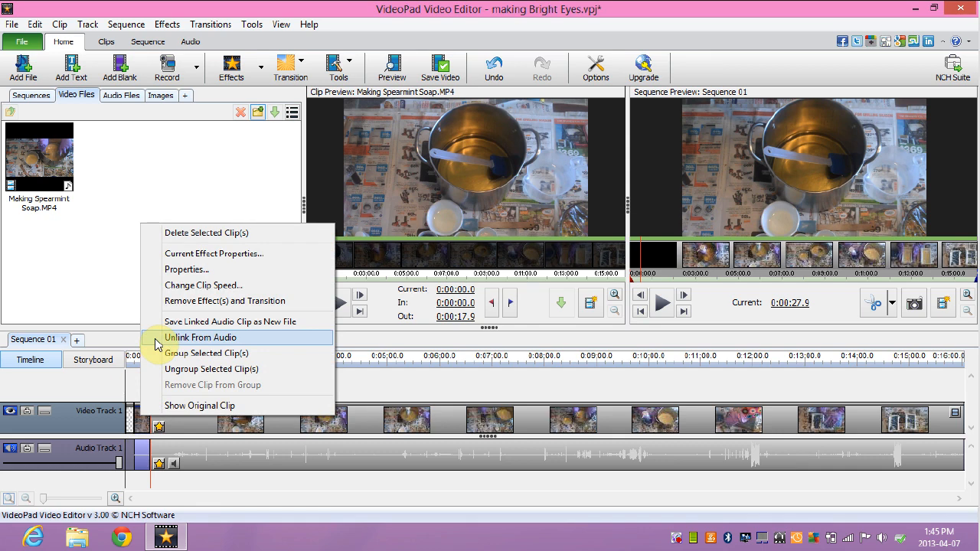
click(170, 241)
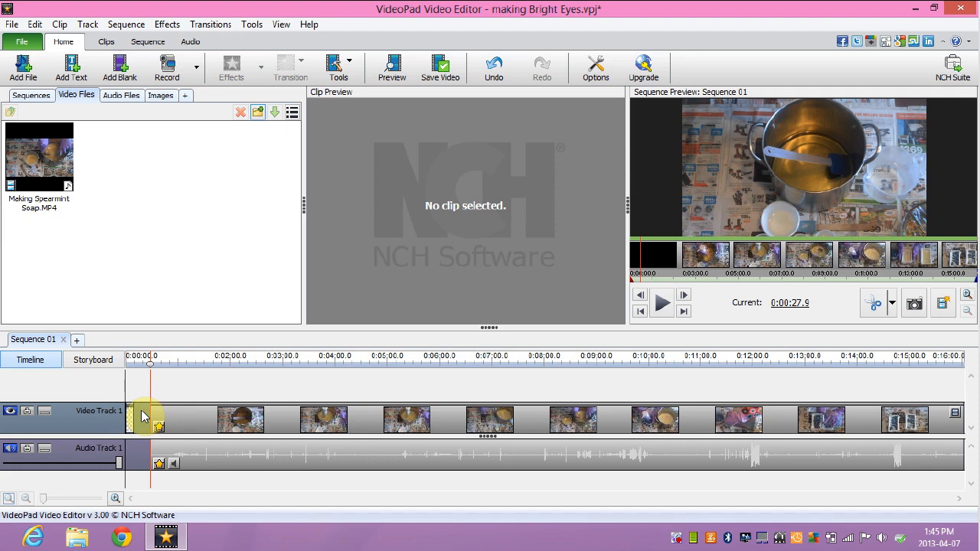
right_click(140, 416)
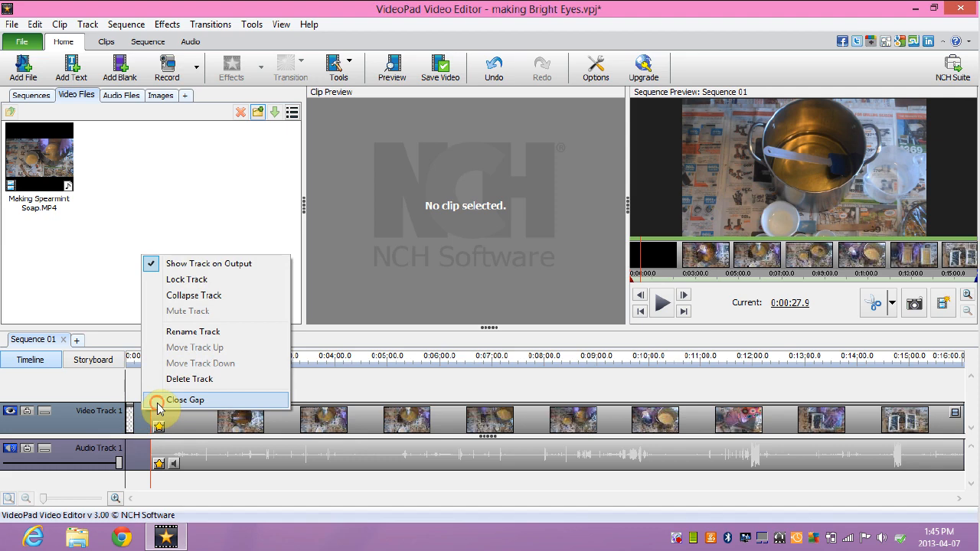
click(157, 401)
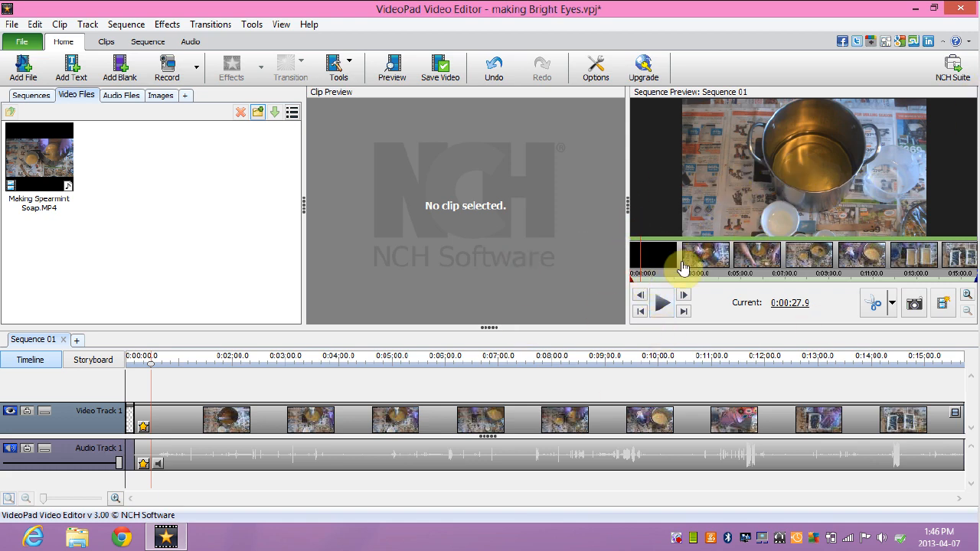
Play the sequence from the title into the soap footage and split the soap clip at 0:00:27.5
click(632, 272)
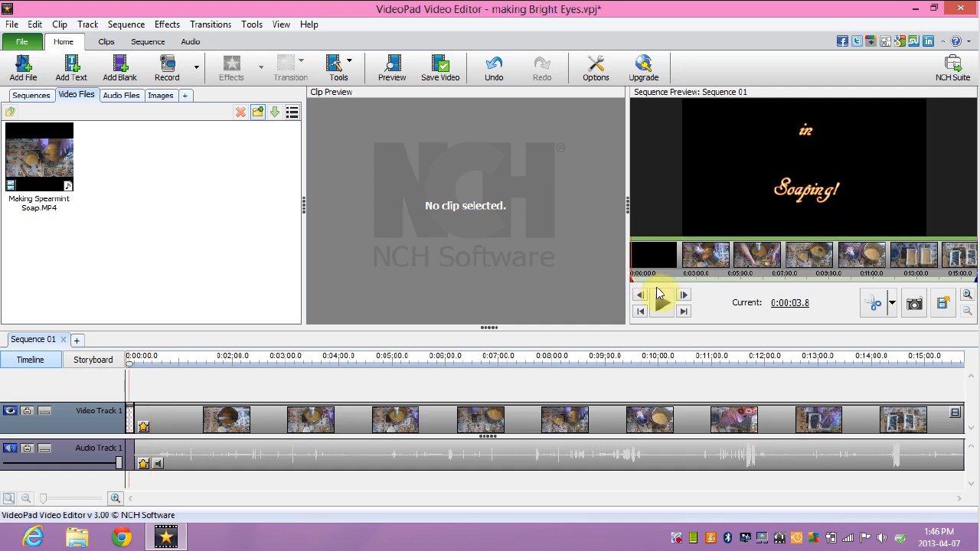
click(662, 304)
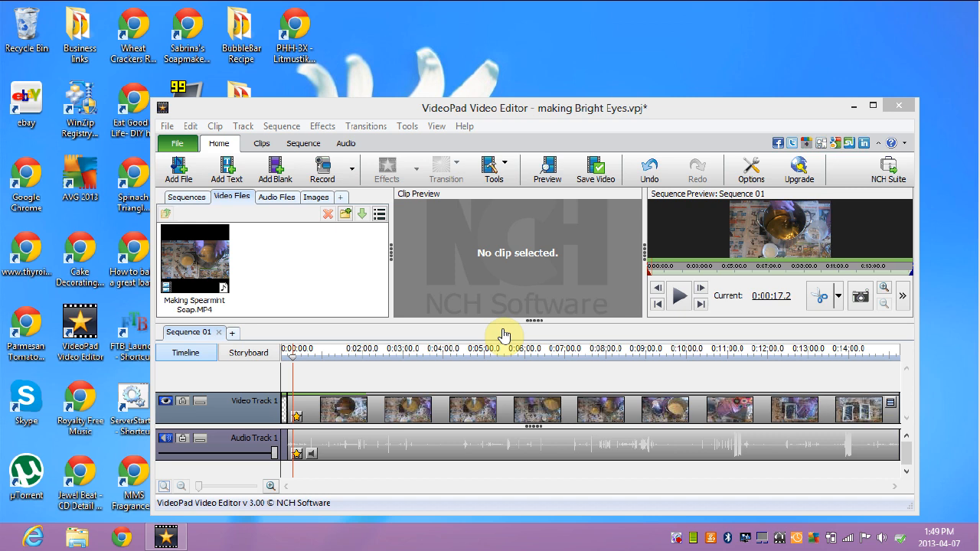
click(679, 296)
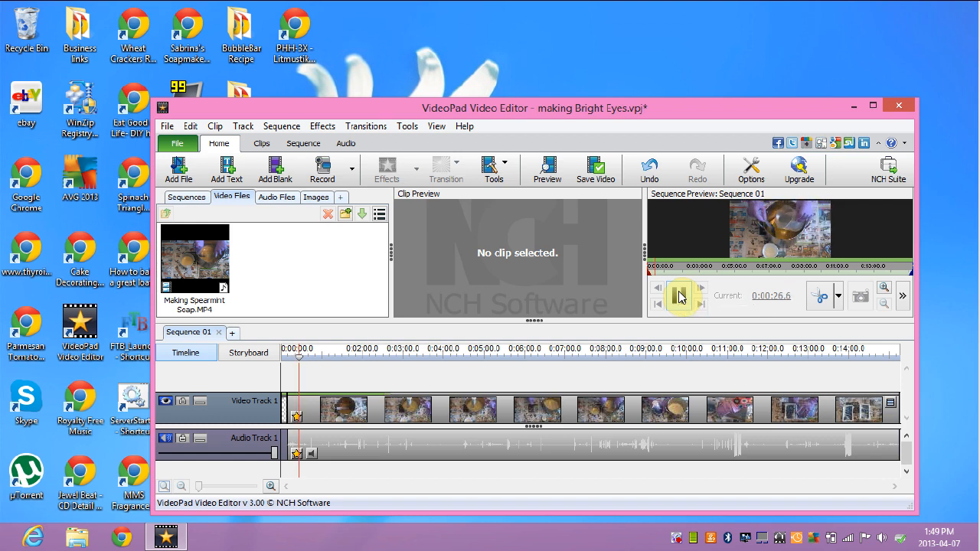
click(679, 297)
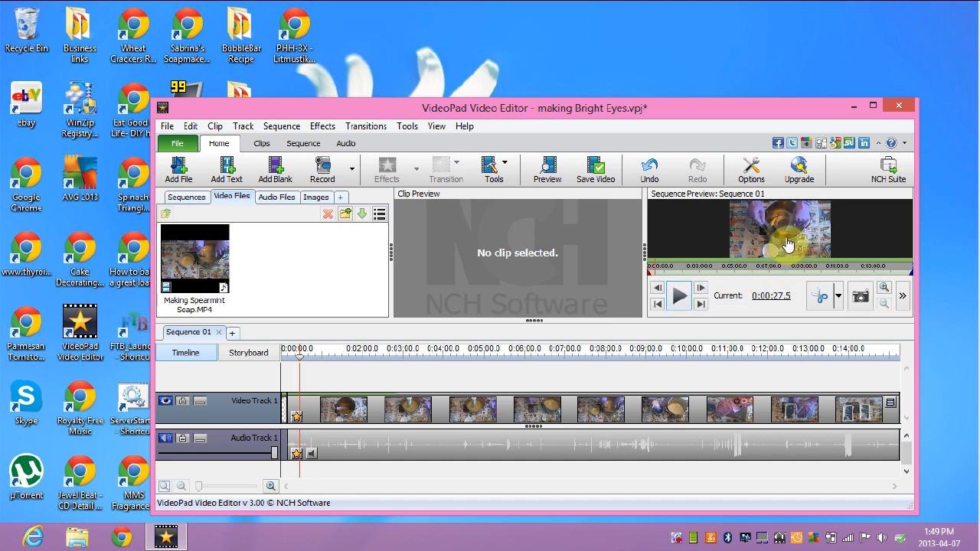
click(825, 297)
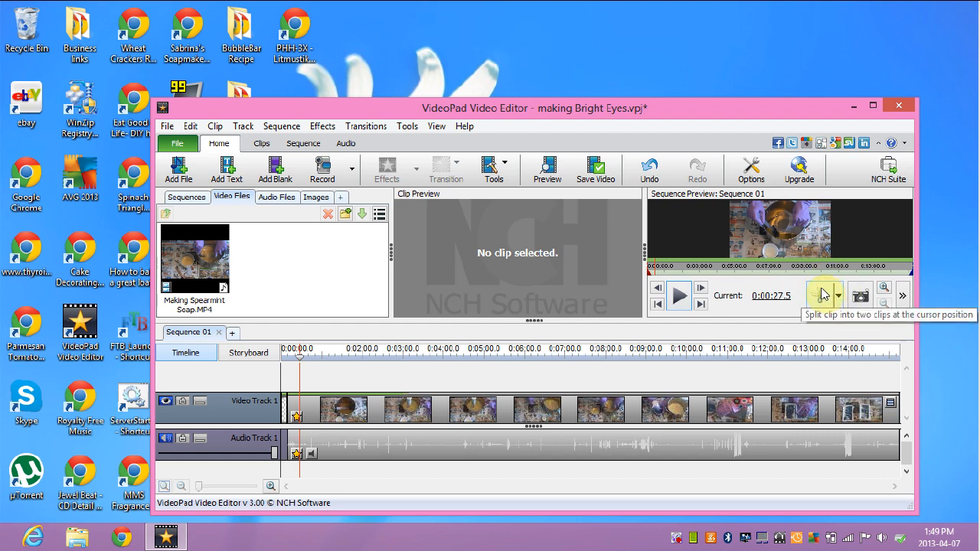
click(823, 294)
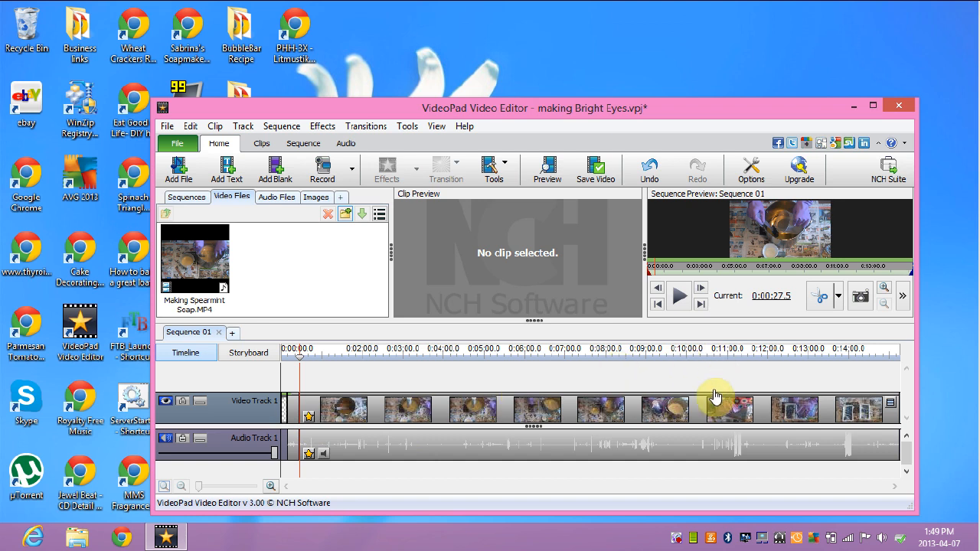
Play the sequence on to 0:00:45.1 and move the playhead back to 0:00:39.4
click(679, 294)
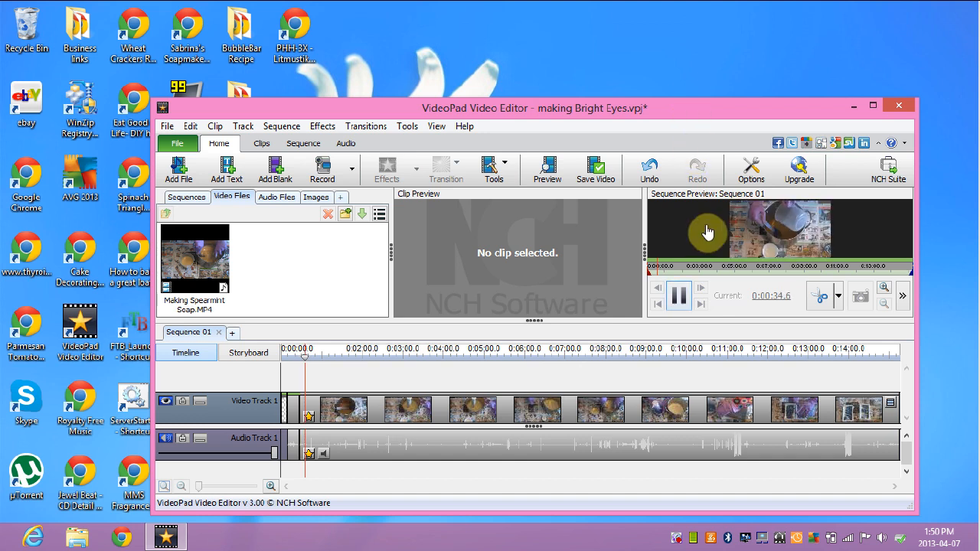
click(680, 300)
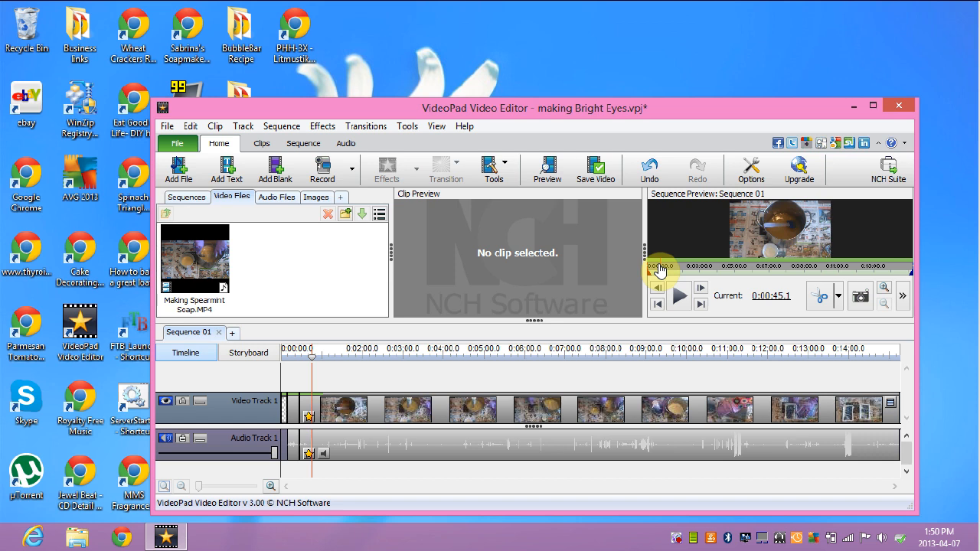
click(657, 269)
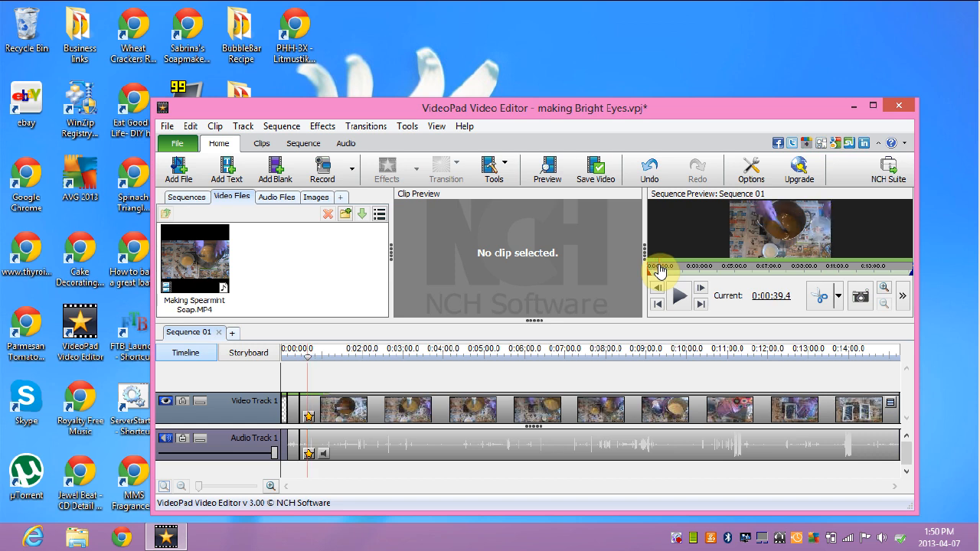
Advance frame by frame from 0:00:39.4 and play on to 0:00:45.2 to locate where the stirring stops
click(700, 289)
click(700, 290)
click(699, 289)
click(699, 290)
click(699, 291)
click(699, 292)
click(699, 294)
click(698, 294)
click(699, 295)
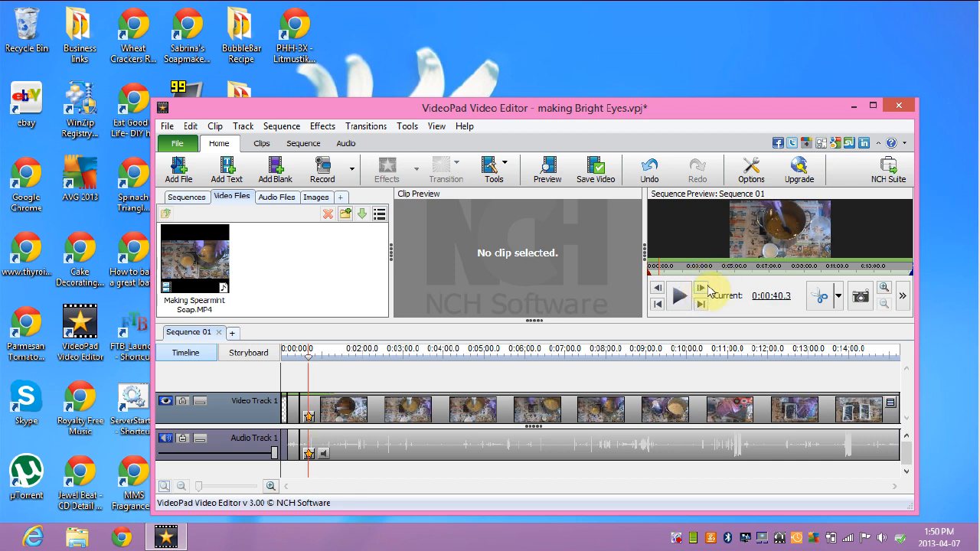
click(700, 293)
click(700, 293)
click(701, 294)
click(675, 296)
click(675, 296)
click(675, 296)
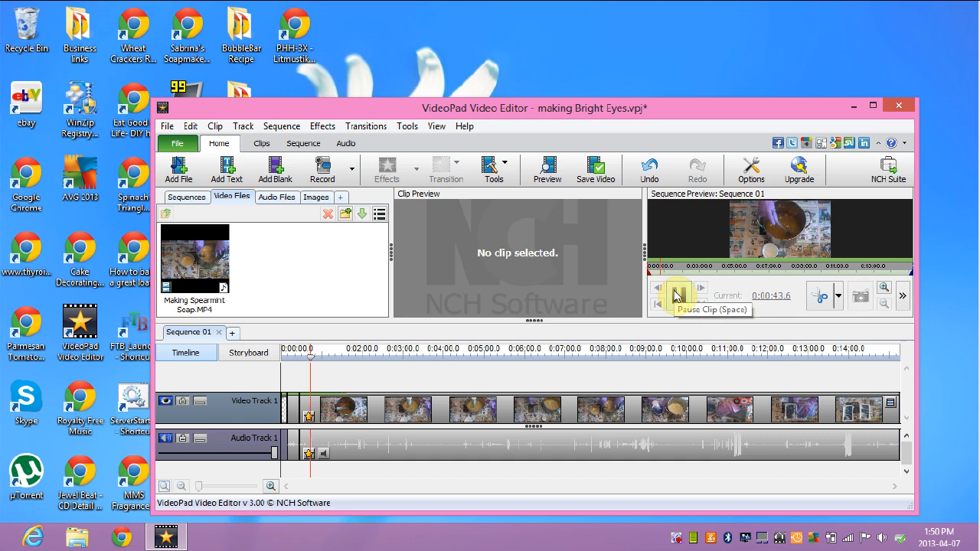
click(676, 297)
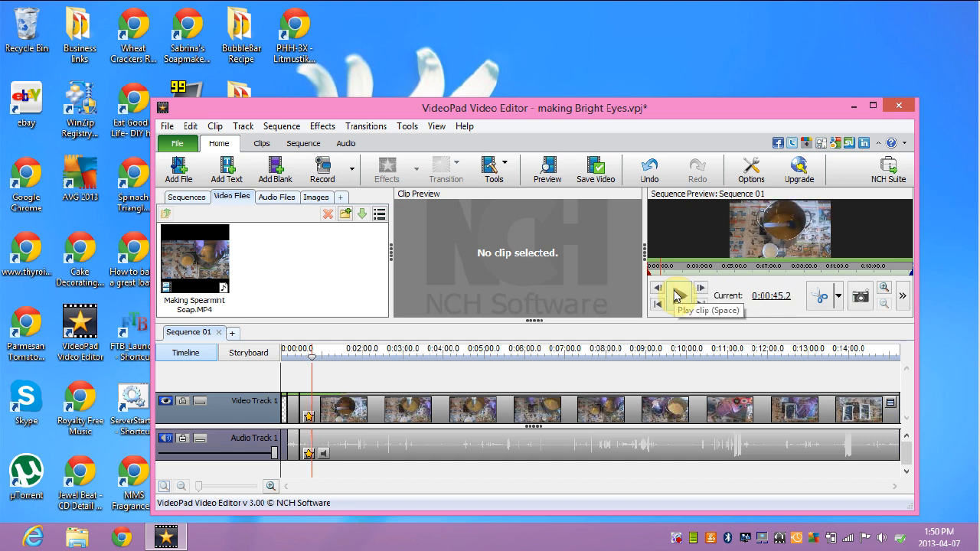
Step the playhead back to 0:00:43.9 and split the soap clip there
click(657, 289)
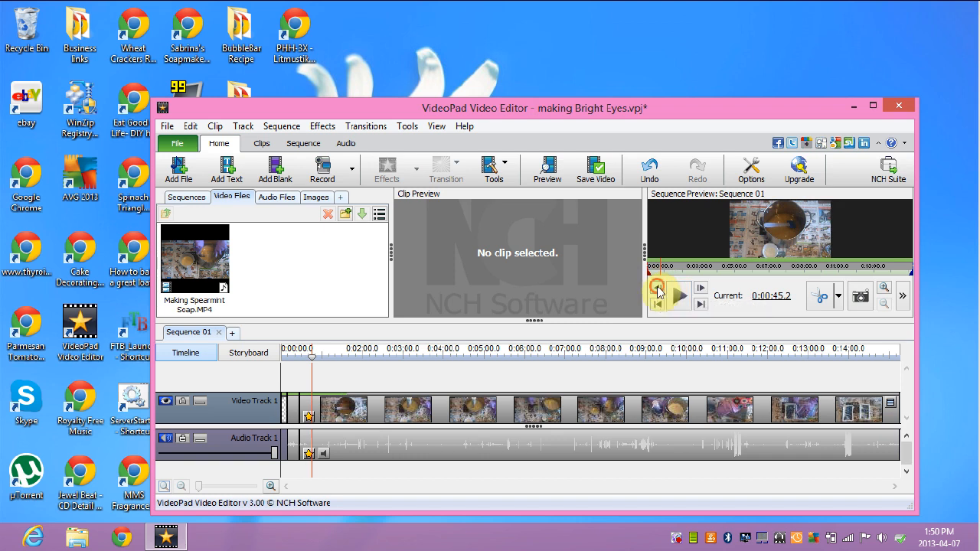
click(657, 290)
click(656, 291)
click(656, 291)
click(656, 291)
click(656, 291)
click(656, 291)
click(656, 290)
click(656, 291)
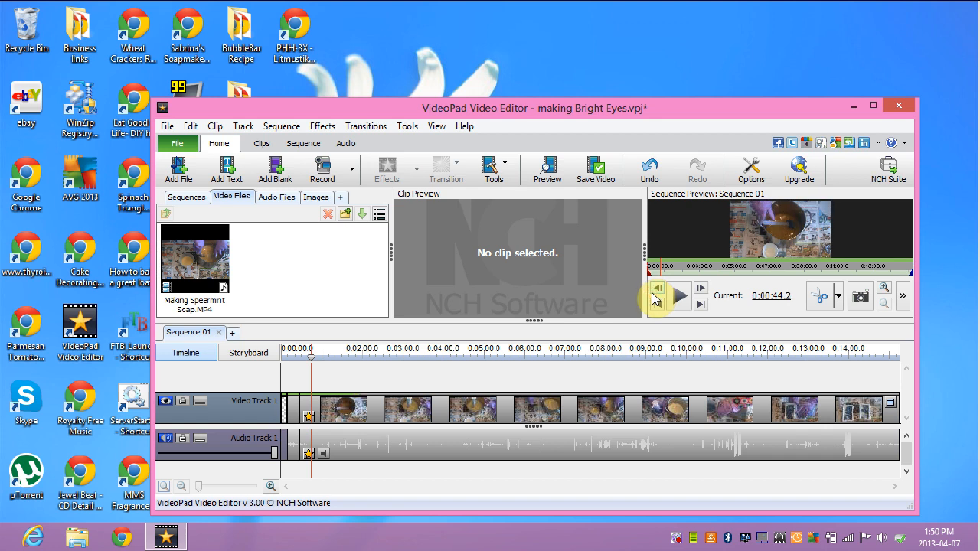
click(655, 295)
click(656, 295)
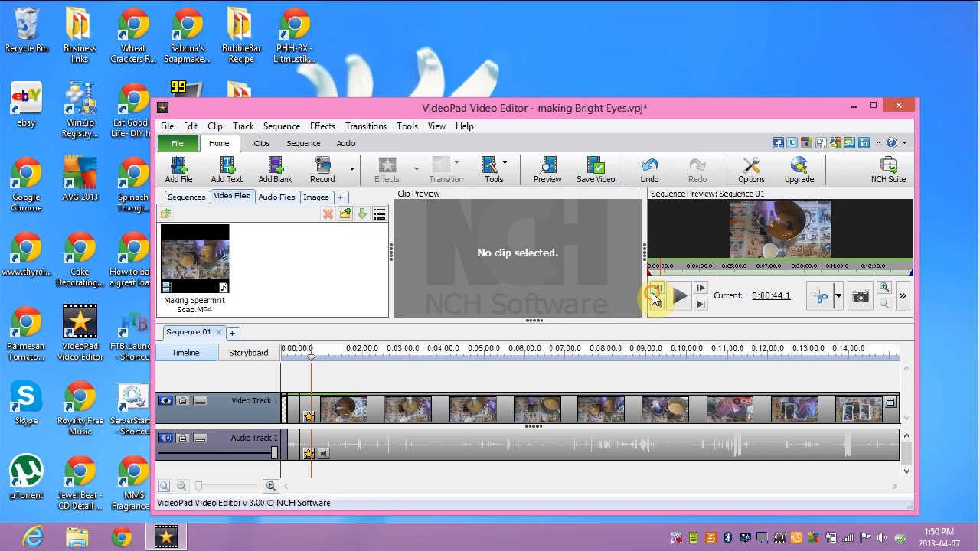
click(655, 295)
click(655, 297)
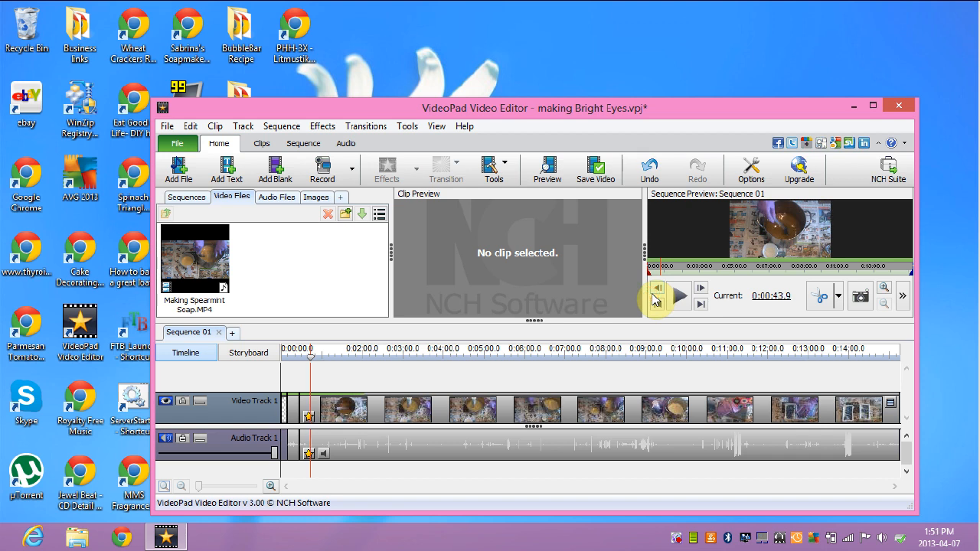
click(822, 296)
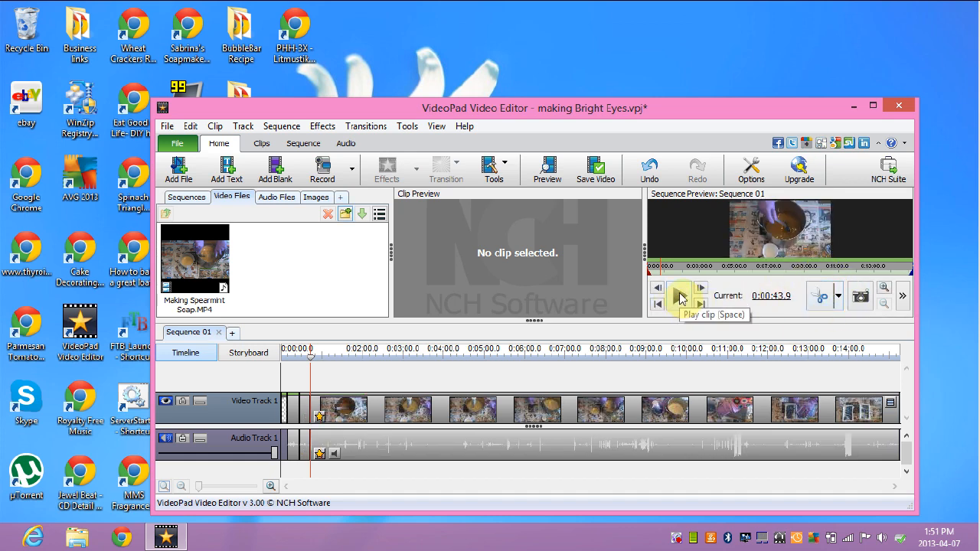
Play the remaining soap clip to 0:01:12.0, step back to 0:01:11.4 and split the clip there
click(681, 297)
click(497, 414)
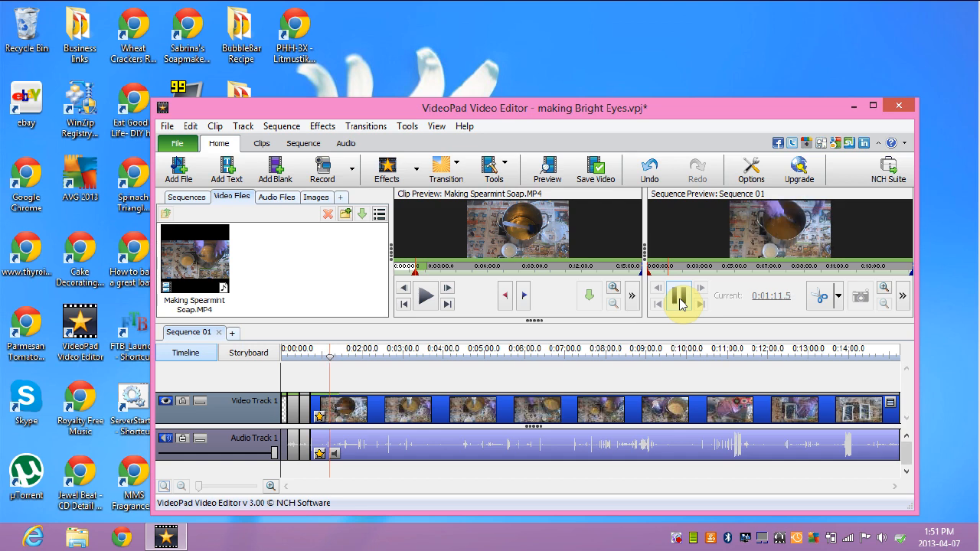
click(680, 300)
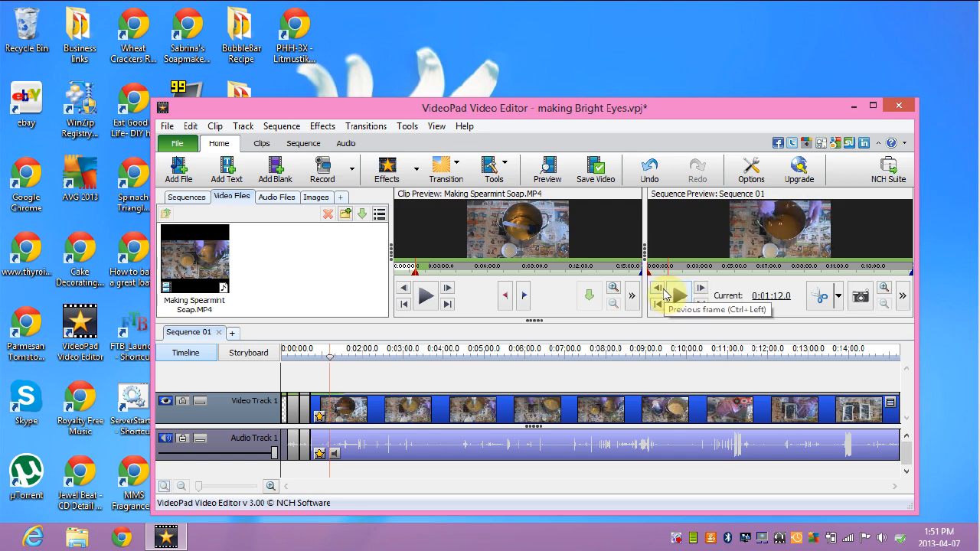
click(657, 287)
click(656, 289)
click(655, 289)
click(656, 288)
click(655, 290)
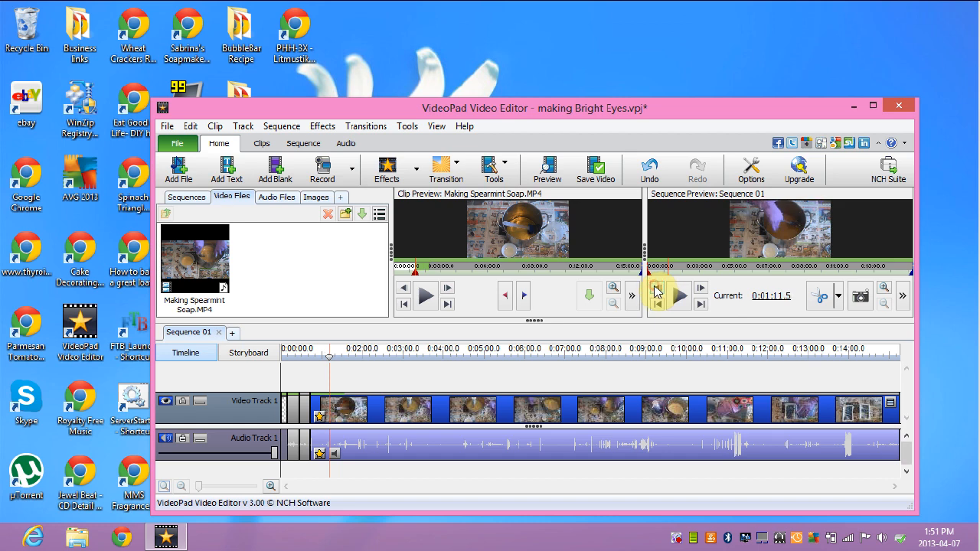
click(656, 288)
click(819, 295)
click(822, 294)
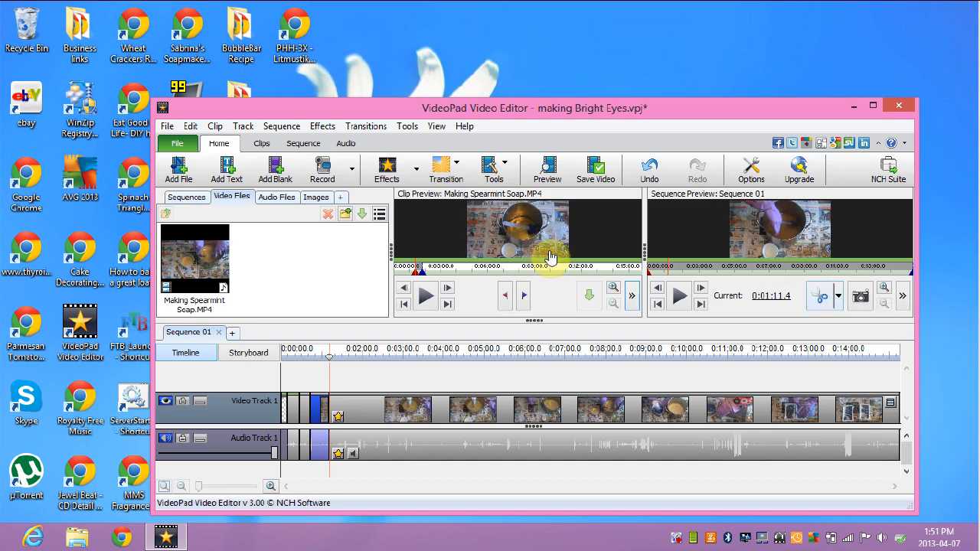
Delete the soap clip between 0:00:43.9 and 0:01:11.4 and close the gap it leaves on Video Track 1
mouse_move(303, 405)
mouse_down()
mouse_move(324, 406)
mouse_move(317, 412)
mouse_up()
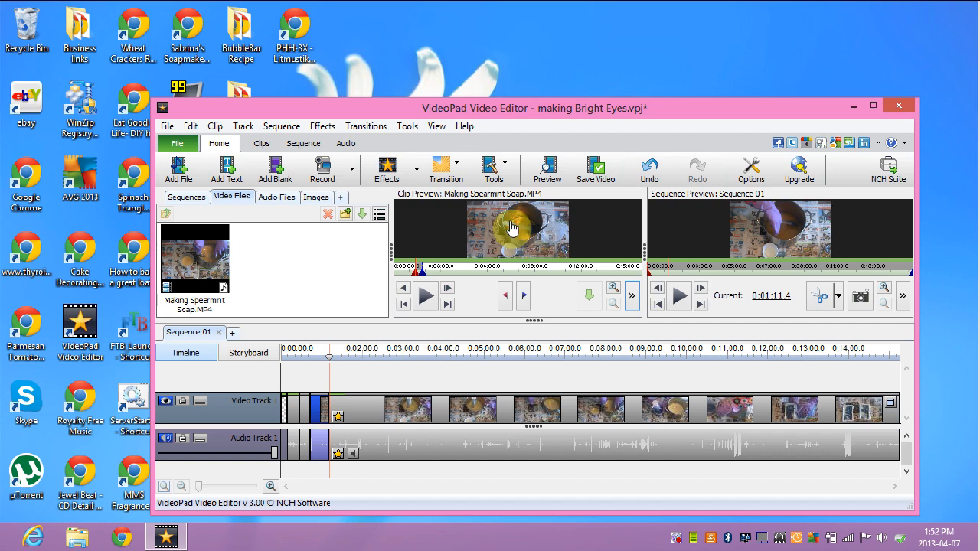
right_click(317, 413)
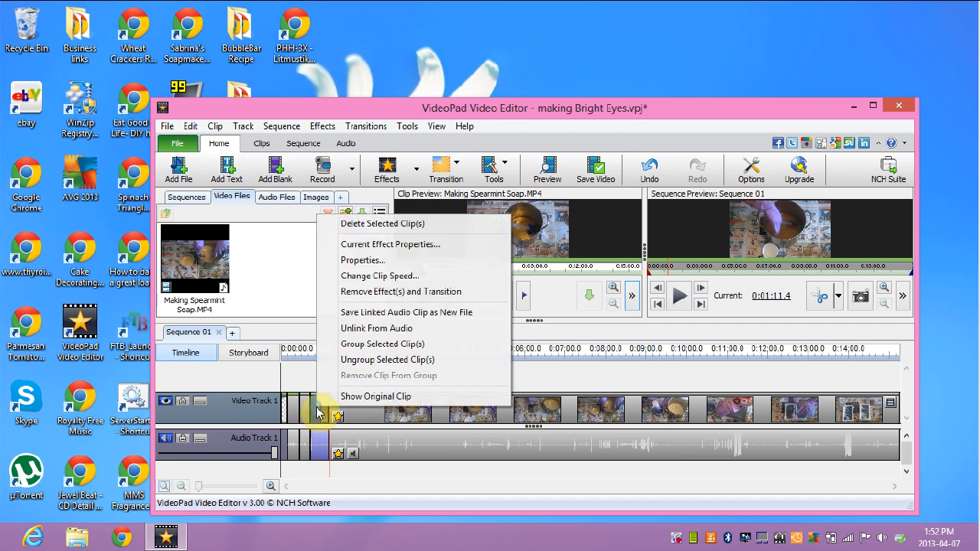
click(352, 225)
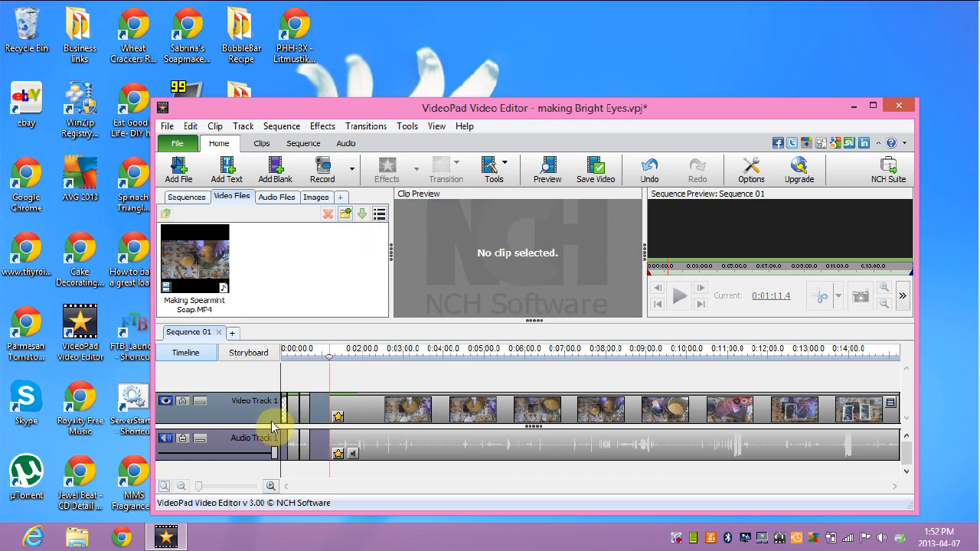
right_click(316, 411)
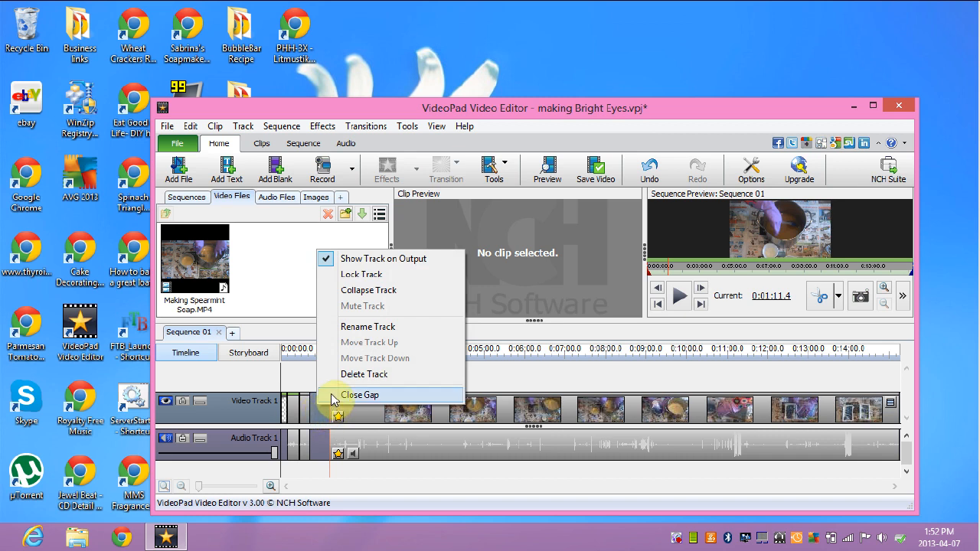
click(332, 396)
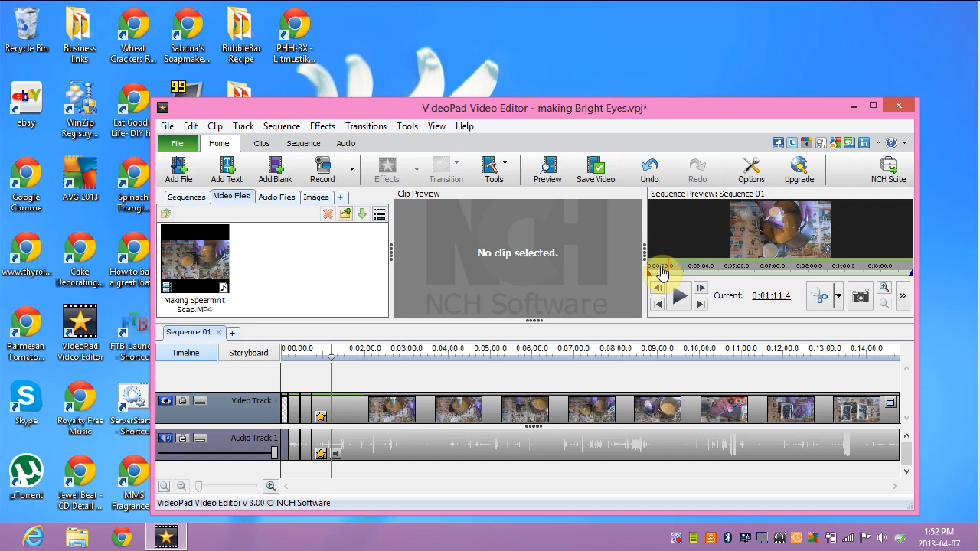
Move the playhead back to 0:00:26.3 and play the sequence from there to check the cuts
click(659, 269)
drag(660, 271, 655, 271)
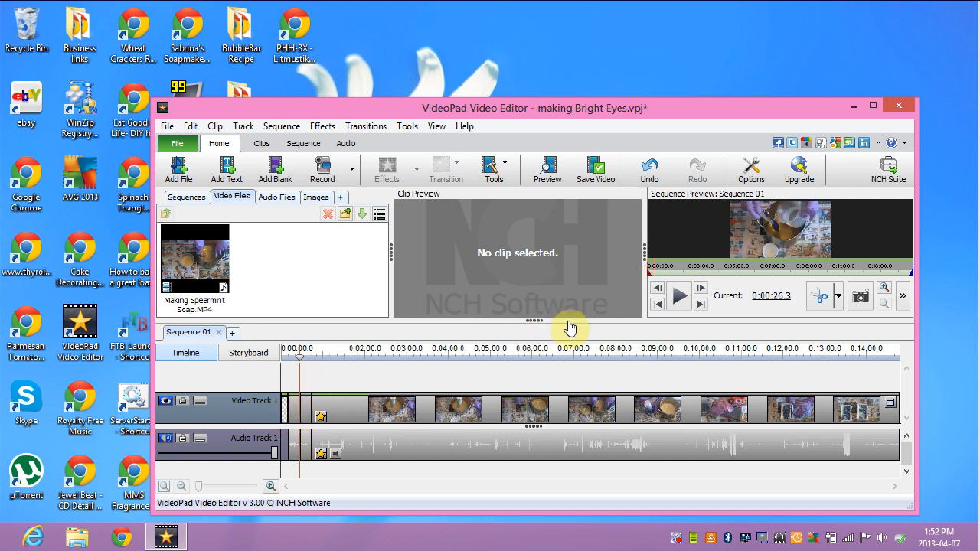
click(679, 297)
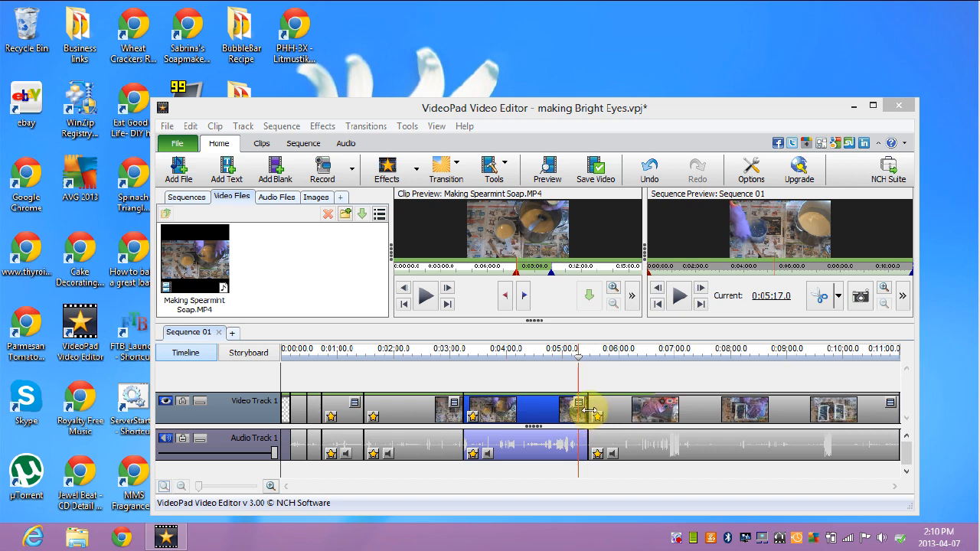
Play the sequence from 0:05:17.0 to 0:05:30.5 and set the playhead back to 0:05:25.9, just before the cut
click(679, 297)
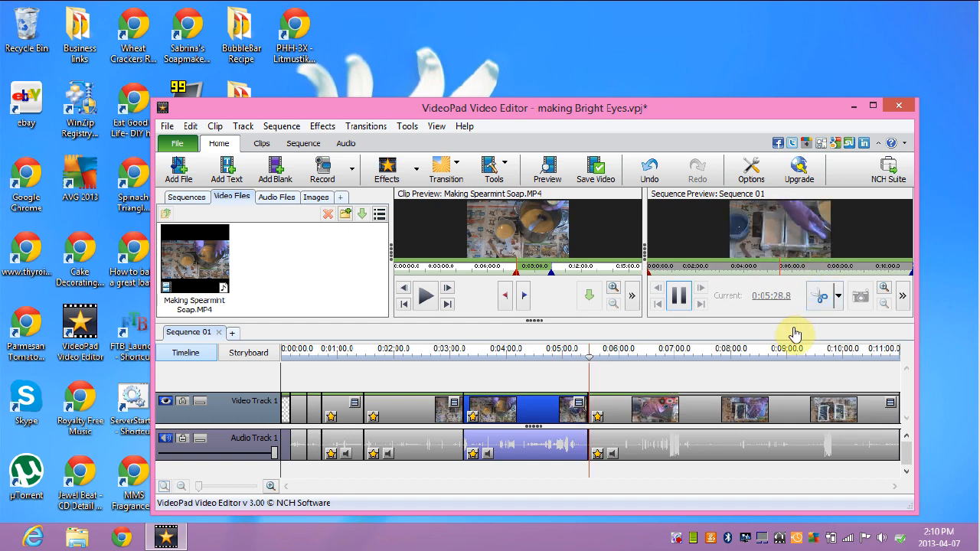
click(679, 293)
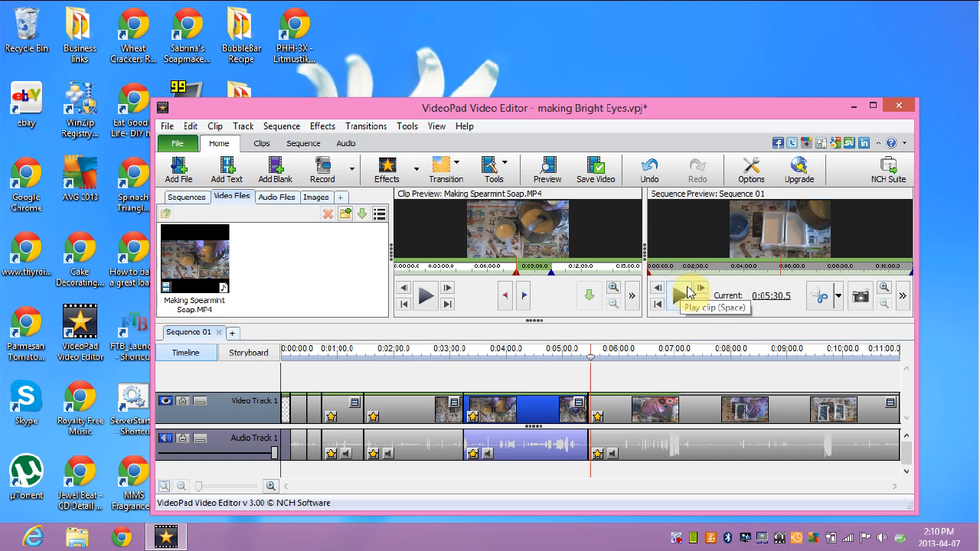
click(779, 268)
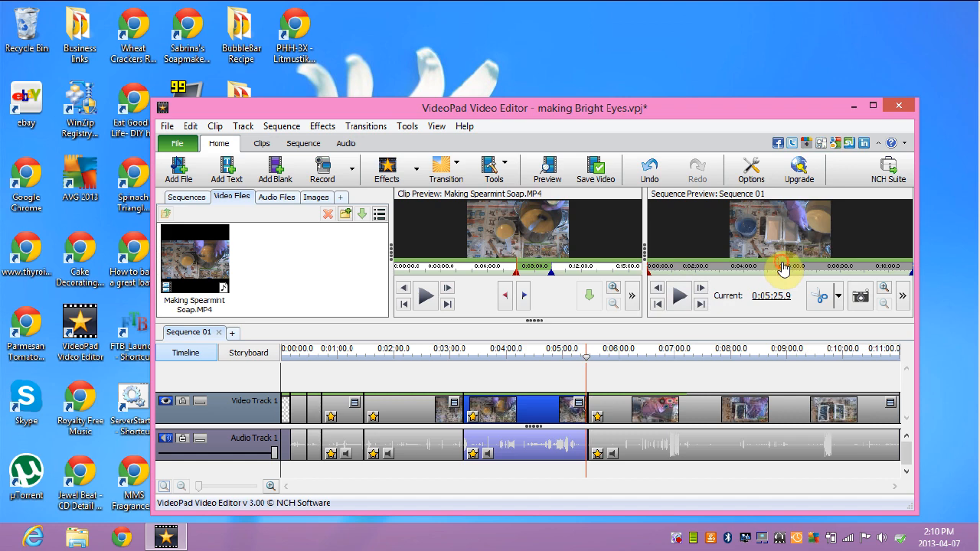
click(783, 268)
click(779, 268)
mouse_move(961, 282)
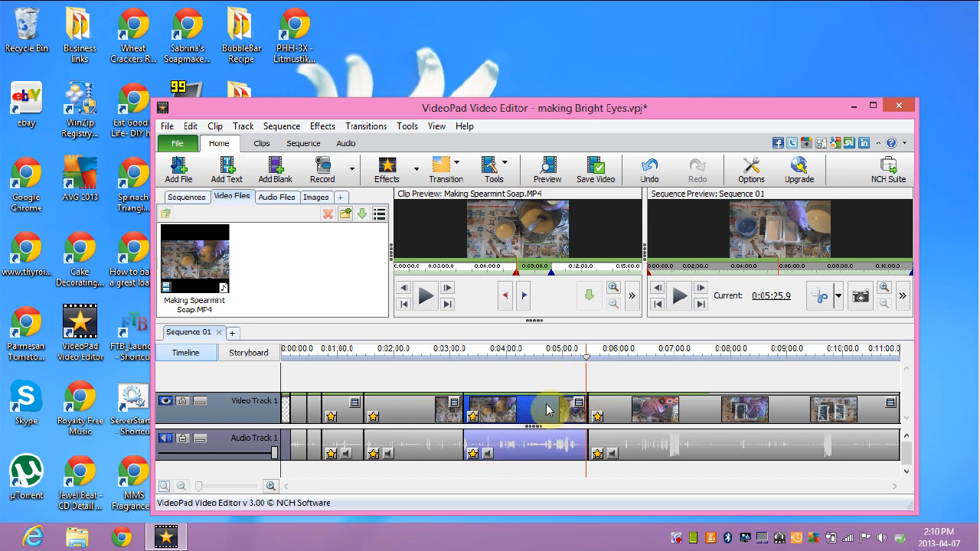
Review the effects list and the Video Effects settings of the selected soap clip, and close them without changes
click(415, 176)
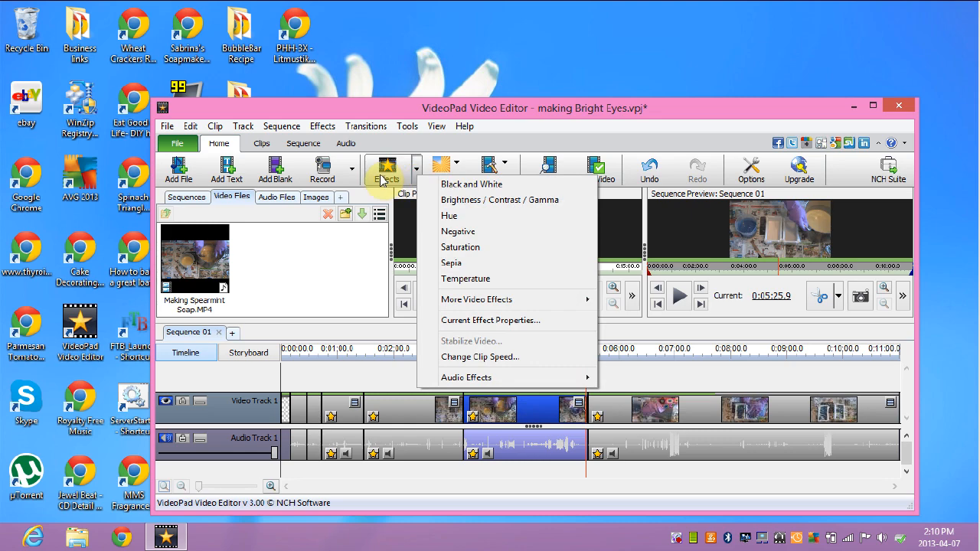
click(387, 170)
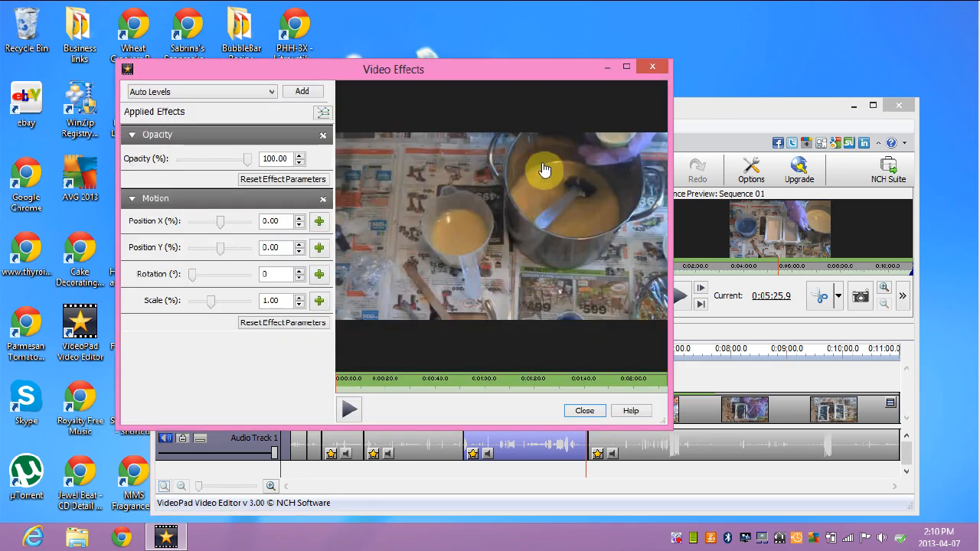
click(590, 410)
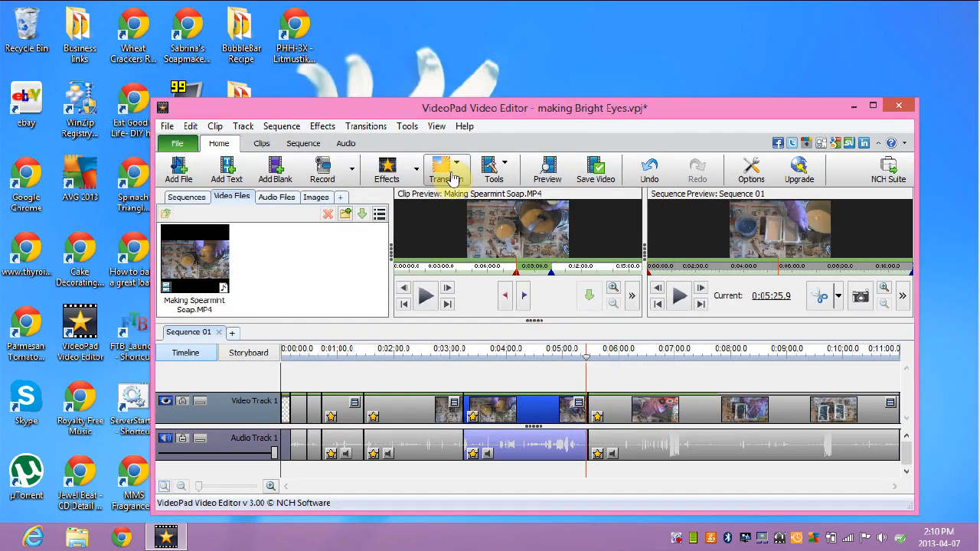
Apply a Zoom transition with a duration of 2 seconds to the end of the selected soap clip
click(459, 176)
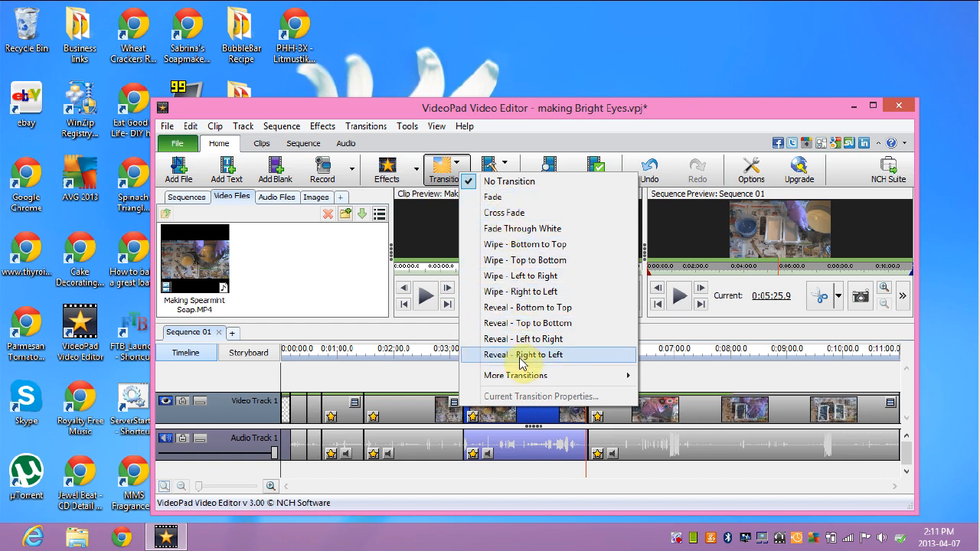
mouse_move(536, 376)
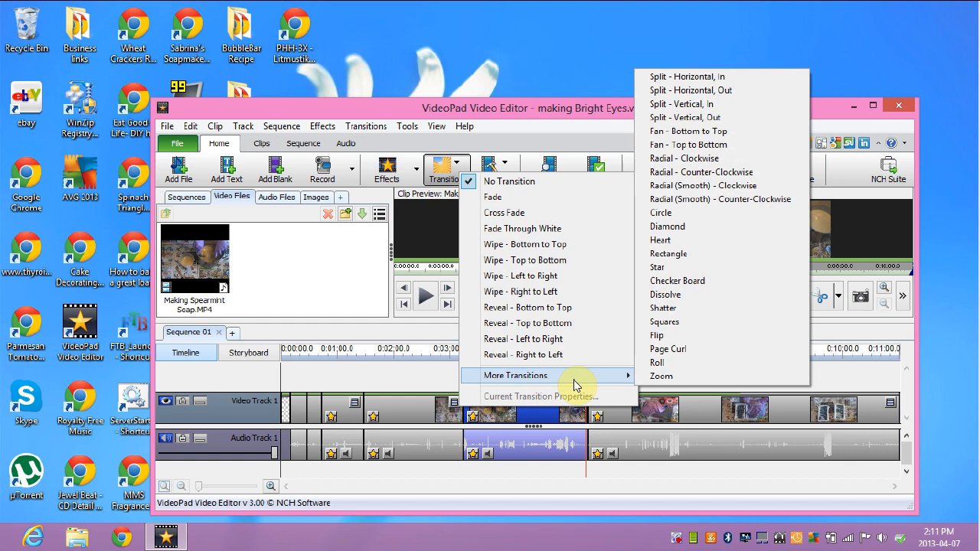
click(655, 377)
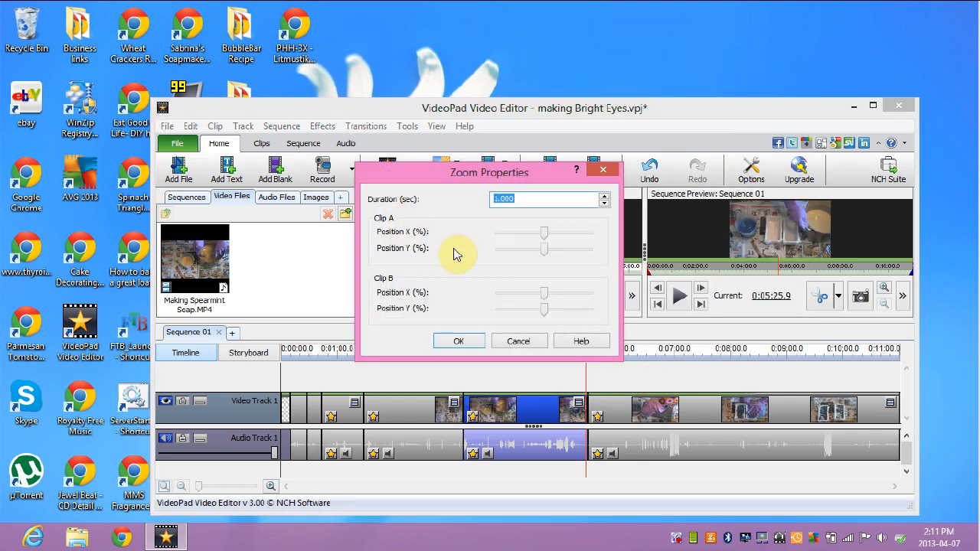
click(496, 197)
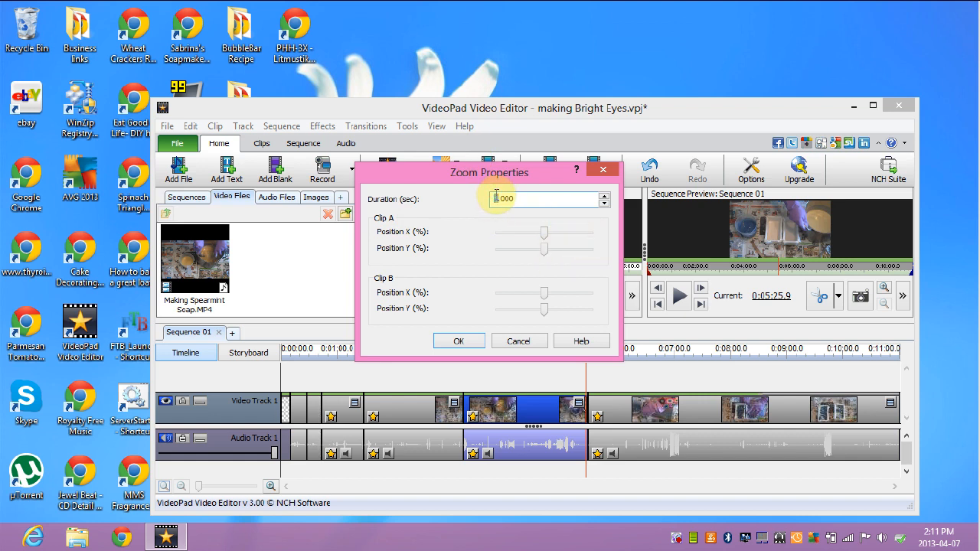
text(2)
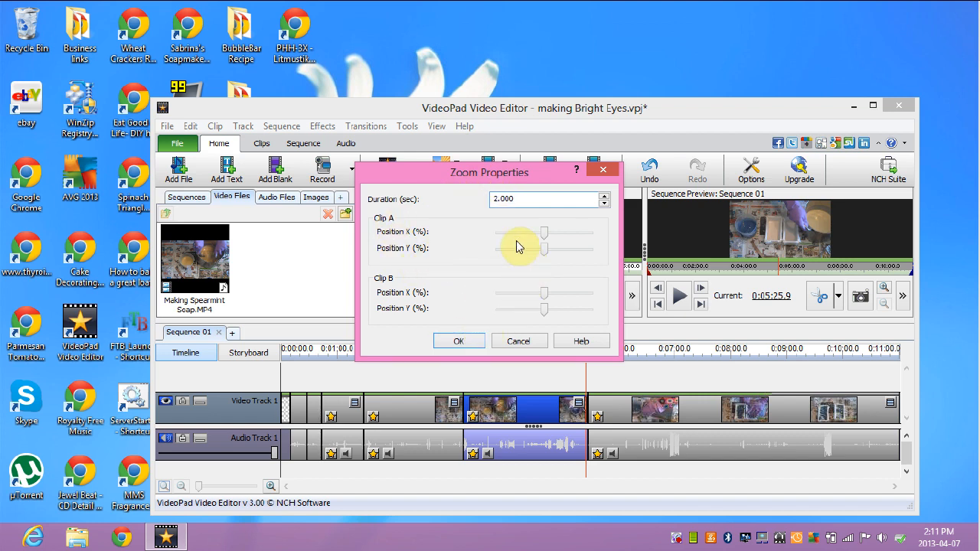
click(472, 340)
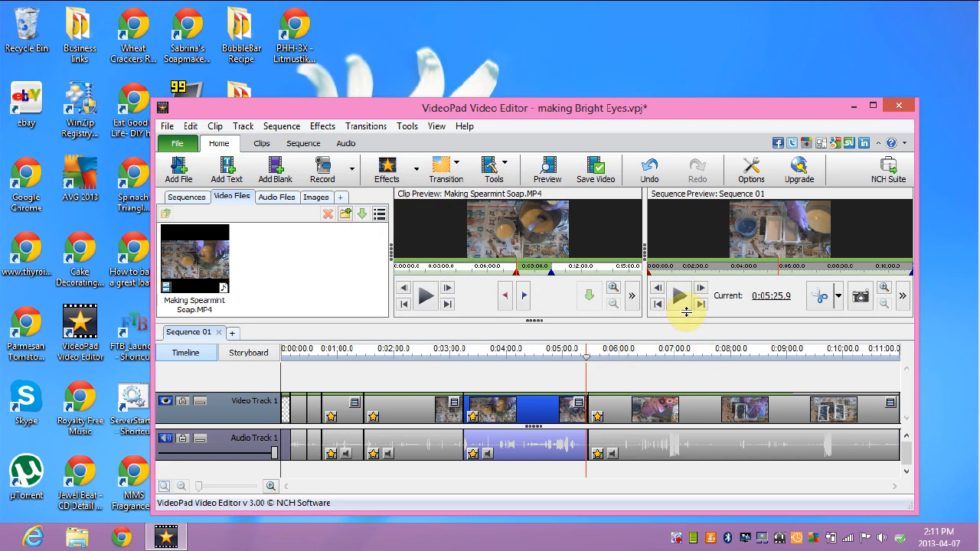
Play the Zoom transition from 0:05:20.6 to 0:05:34.1 in the sequence preview with the editor window maximized
click(779, 275)
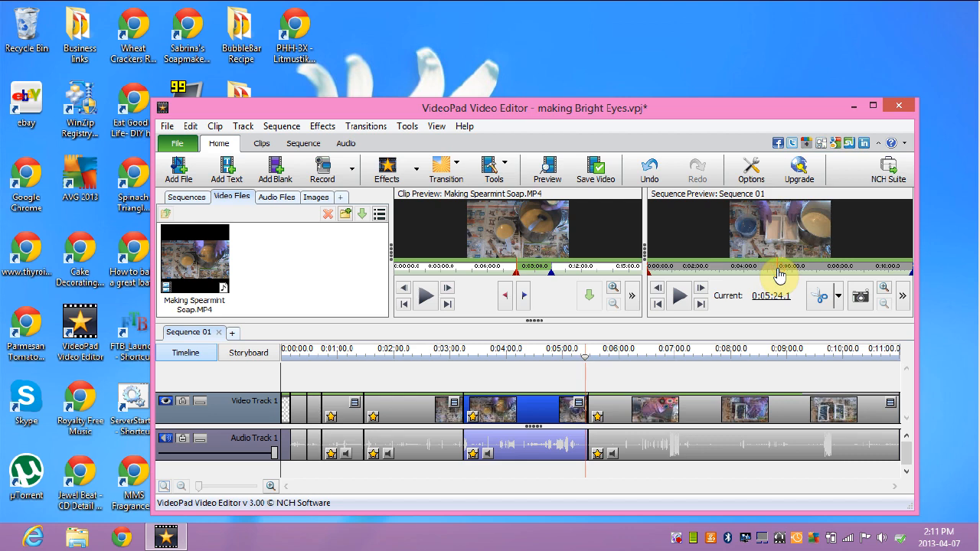
click(775, 274)
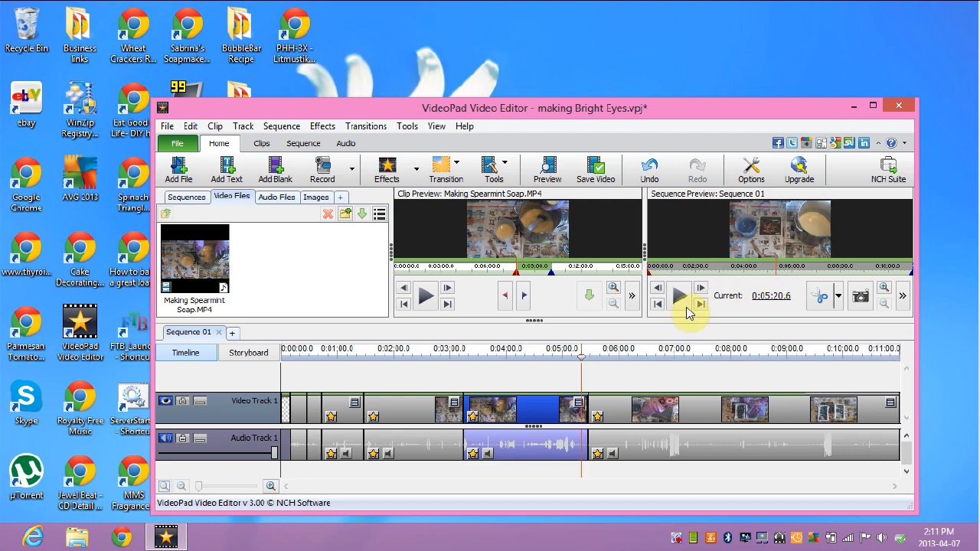
click(676, 296)
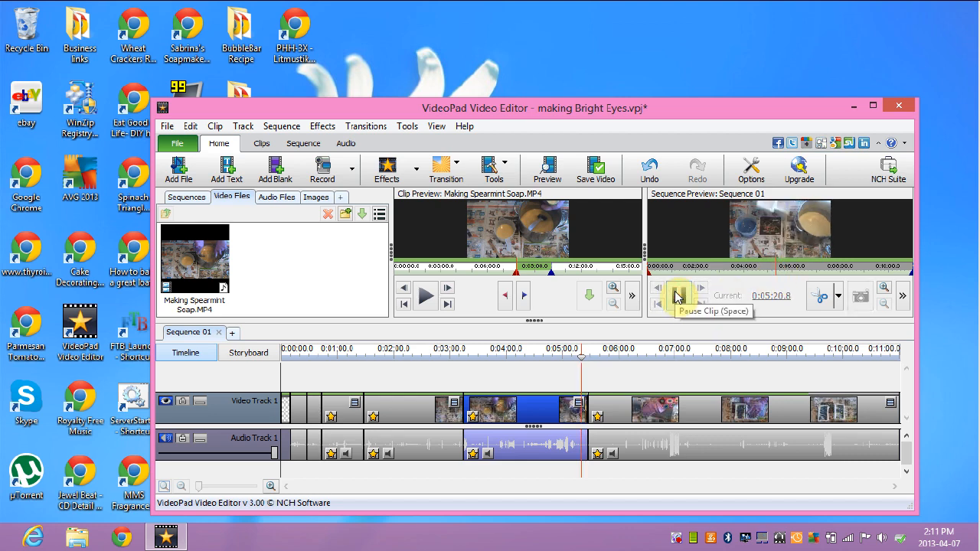
click(873, 106)
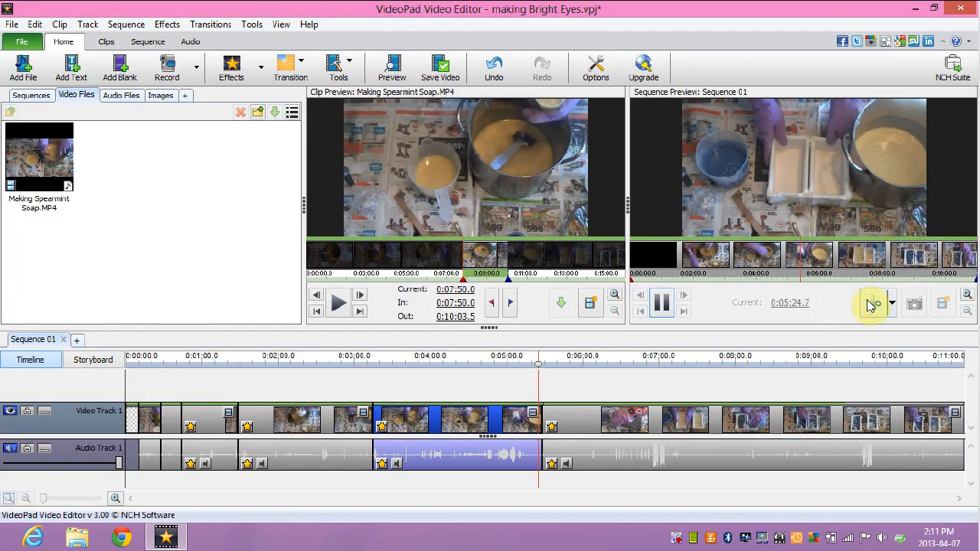
click(663, 305)
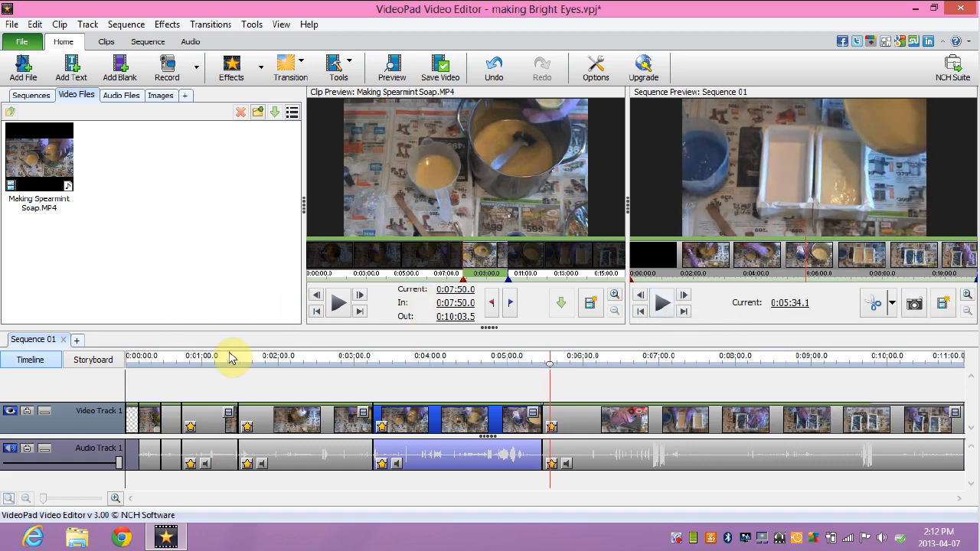
Select the first soap clip after the title and play the sequence across its end, from 0:00:21.8 to 0:00:29.4
click(153, 419)
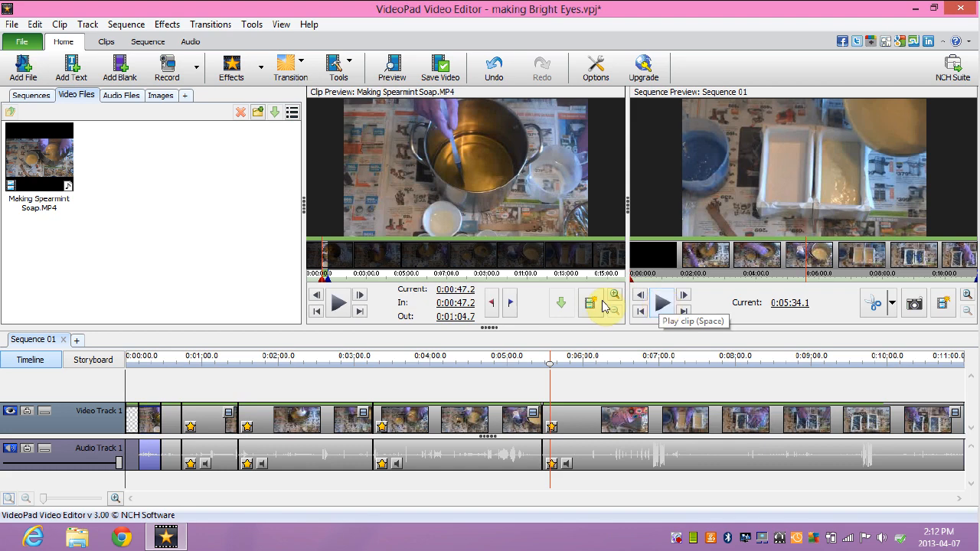
click(647, 259)
drag(648, 259, 641, 260)
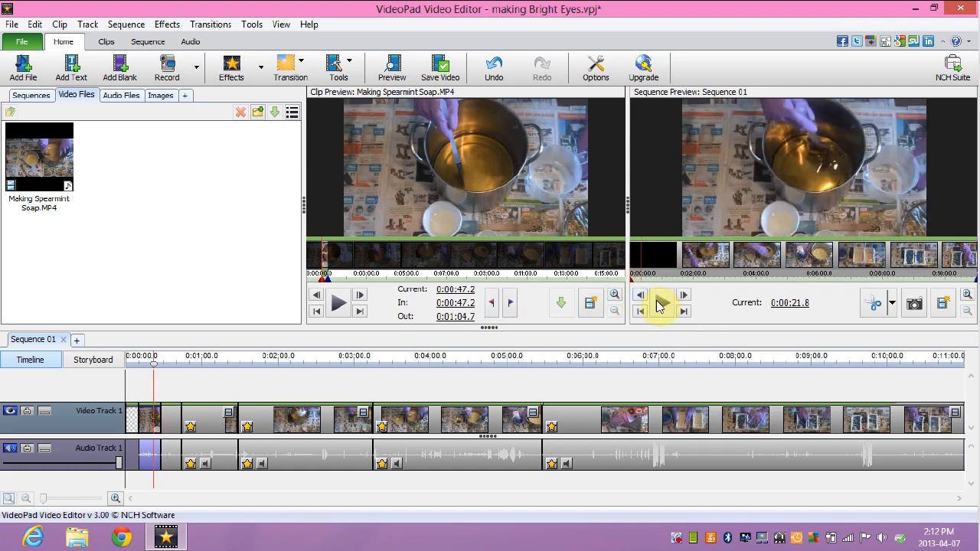
click(663, 306)
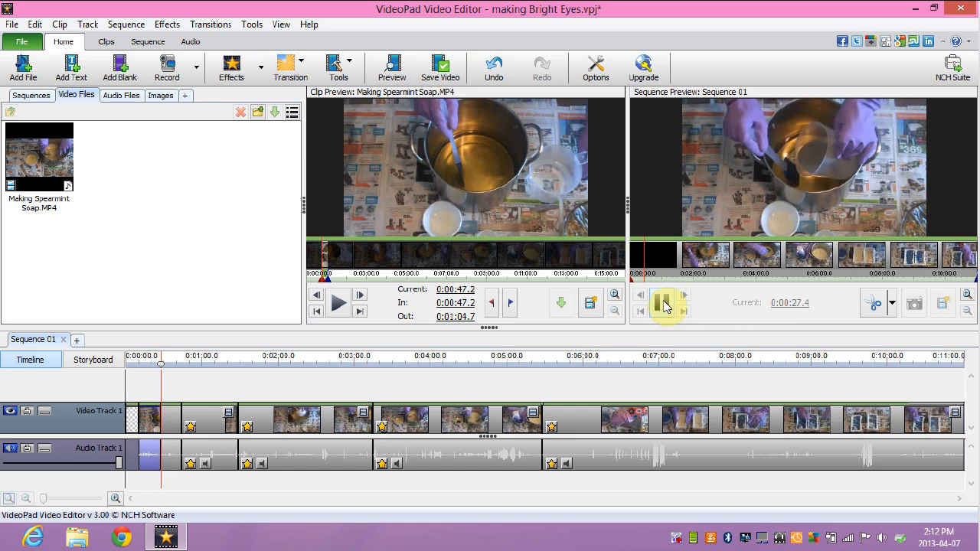
click(663, 304)
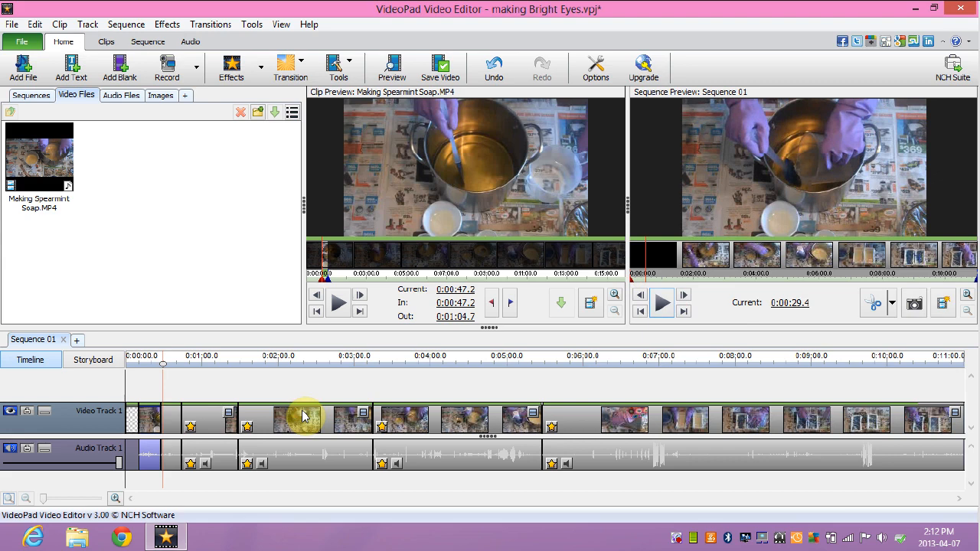
Apply a Fade transition with a duration of 2 seconds to the first soap clip
click(307, 69)
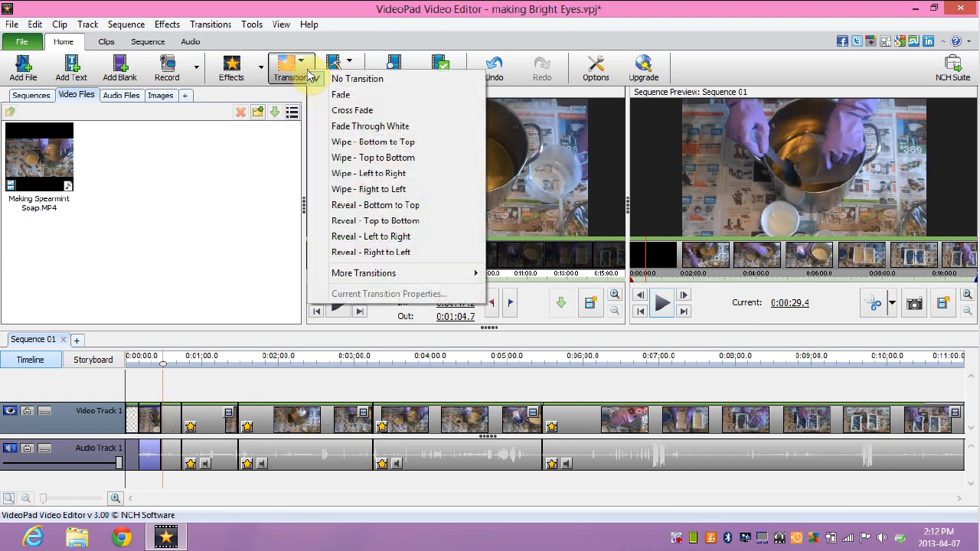
click(343, 96)
click(493, 253)
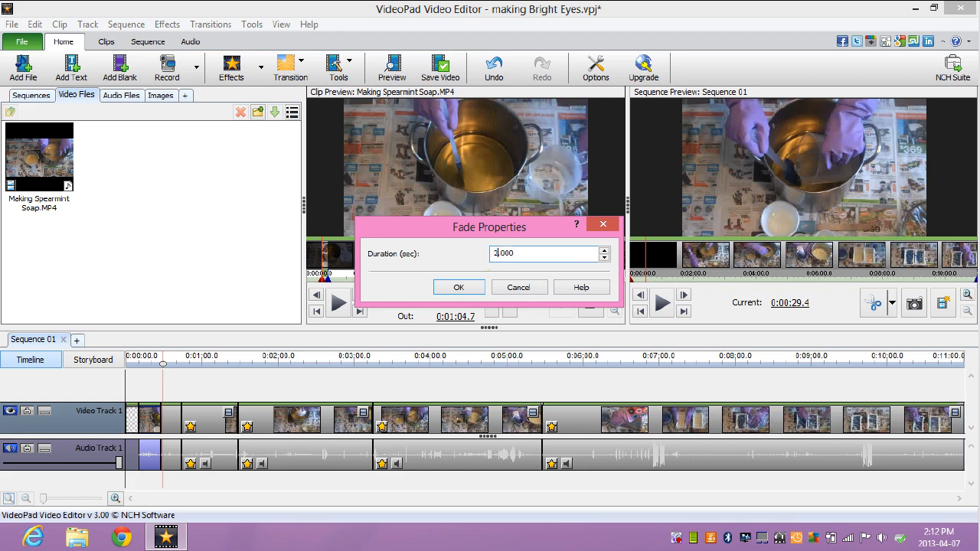
click(459, 289)
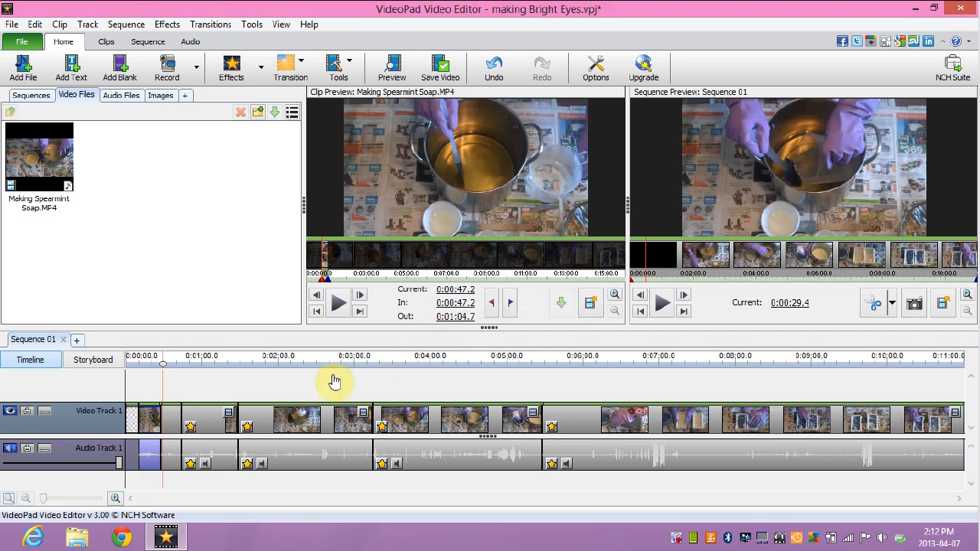
Play the Fade transition from 0:00:24.5 to 0:00:31.5 and scrub ahead through the rest of the sequence
click(645, 264)
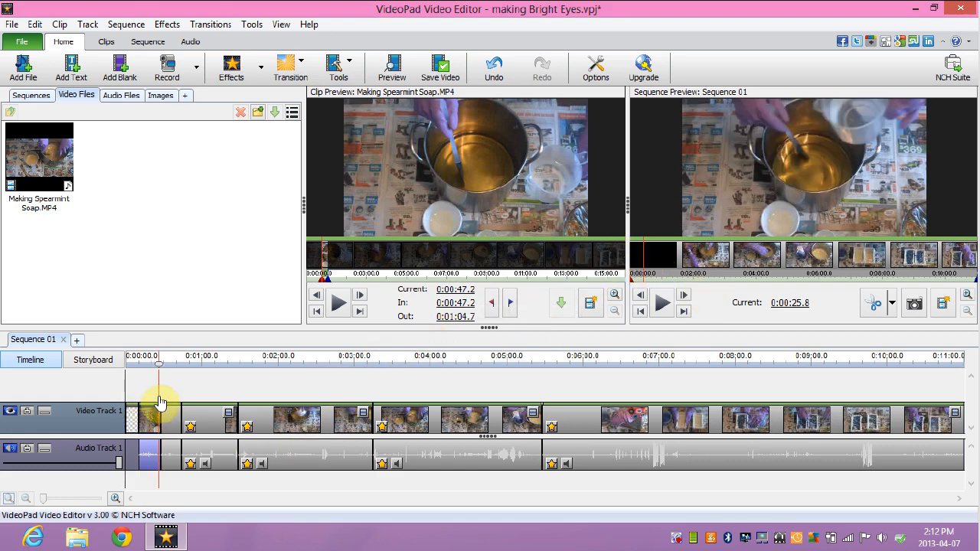
click(645, 250)
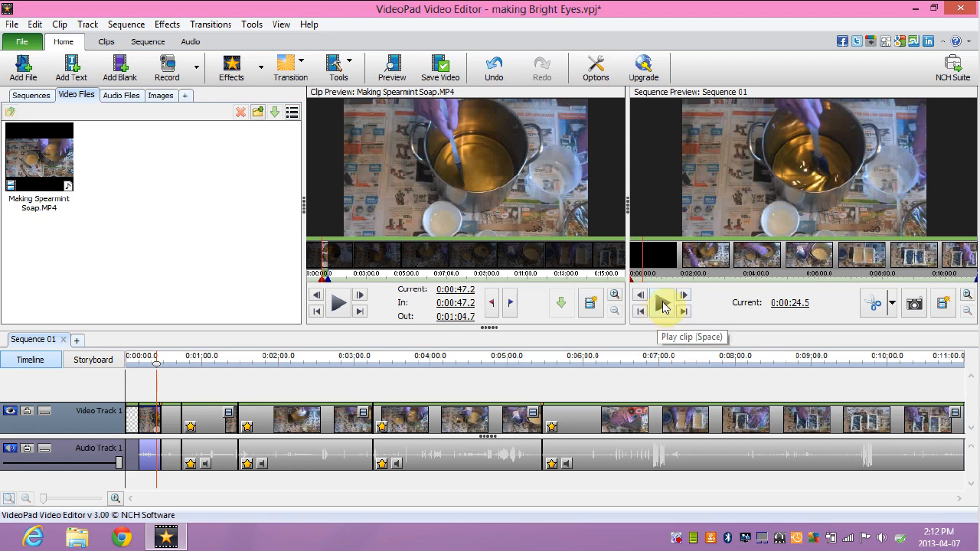
click(663, 305)
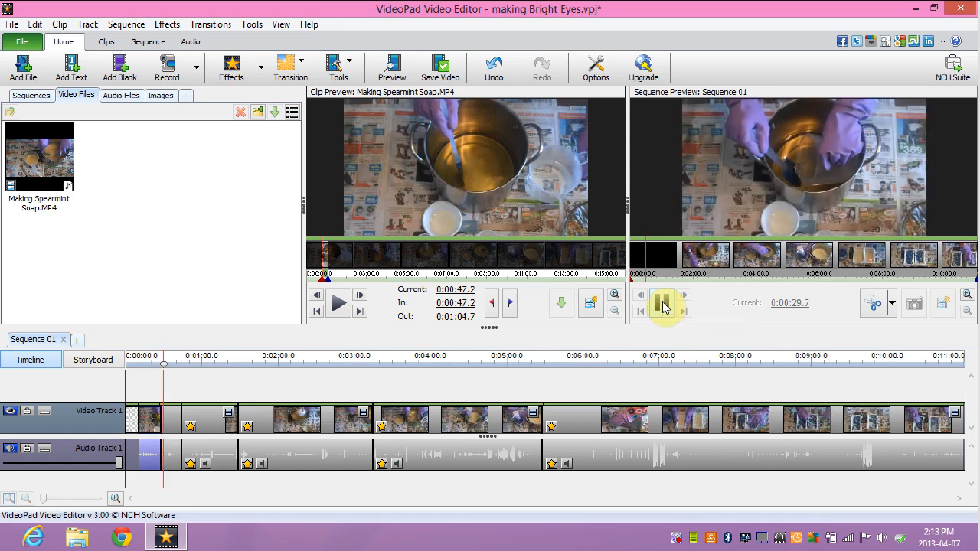
click(662, 303)
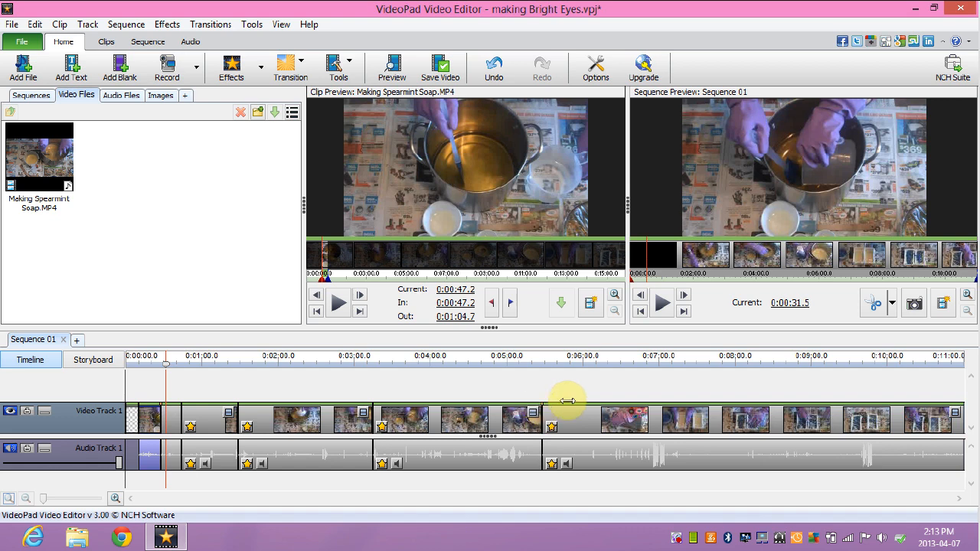
click(682, 266)
drag(747, 261, 801, 276)
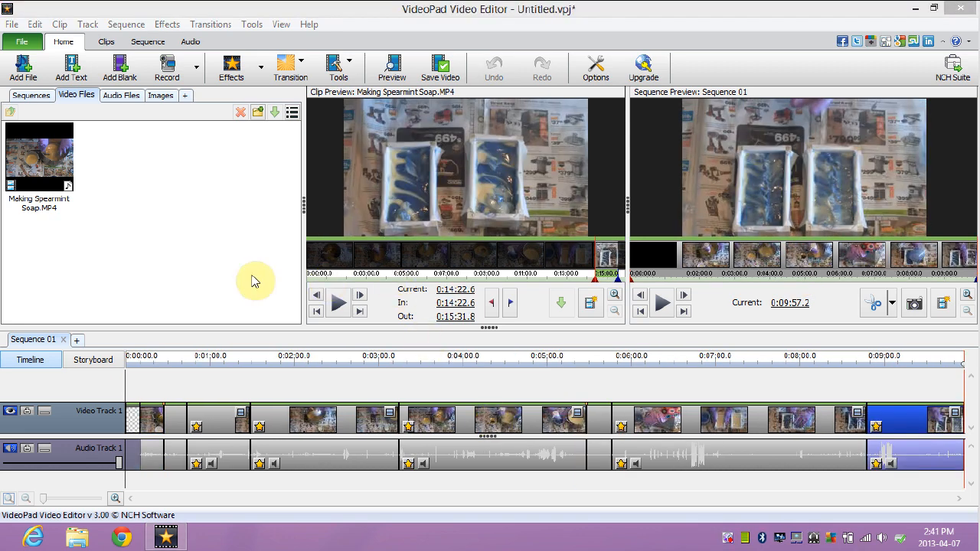
Select the first soap clip after the title and play the sequence from 0:00:20.9 to 0:00:31.1
click(154, 426)
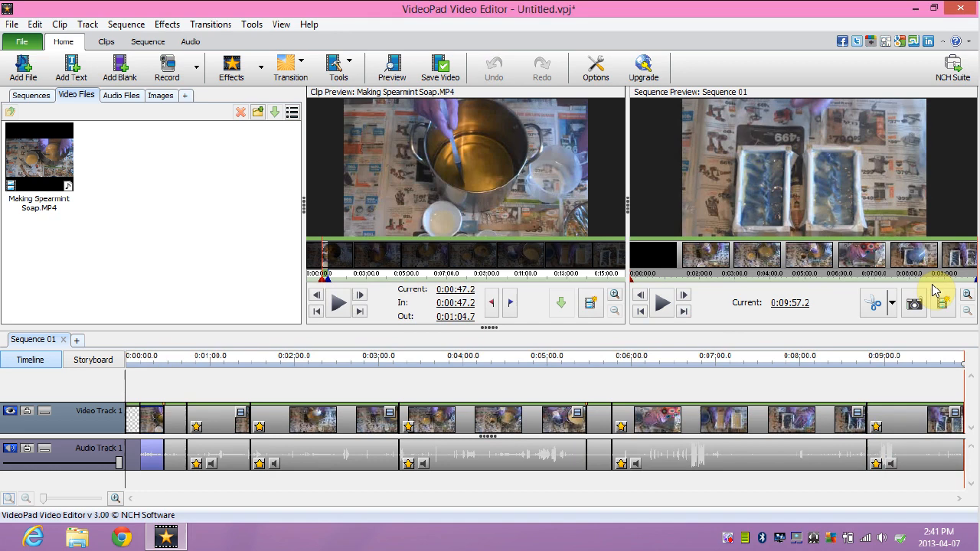
click(714, 271)
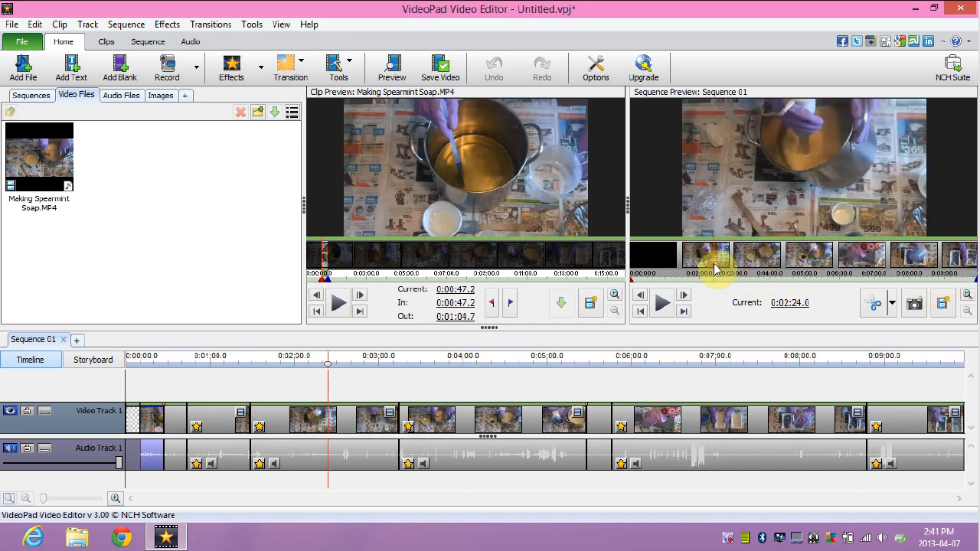
click(674, 272)
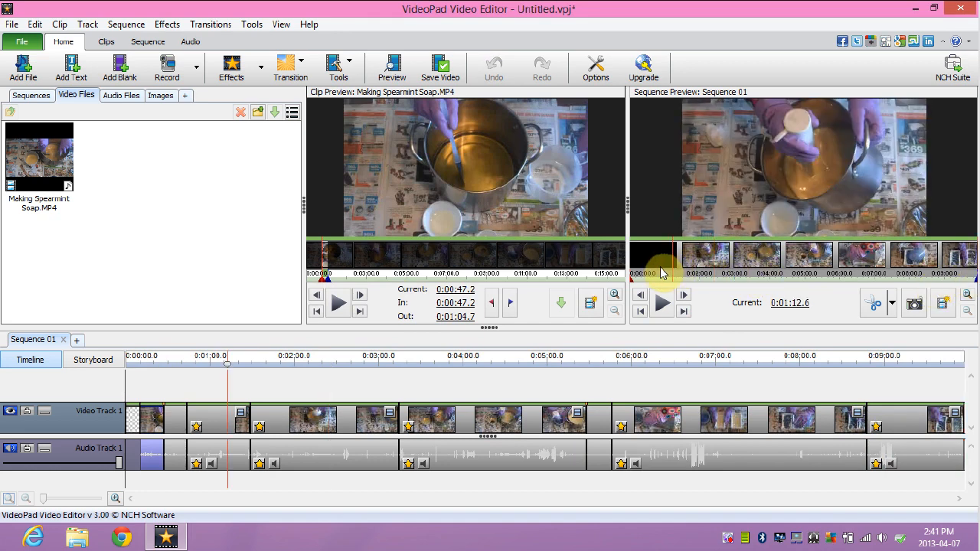
click(660, 271)
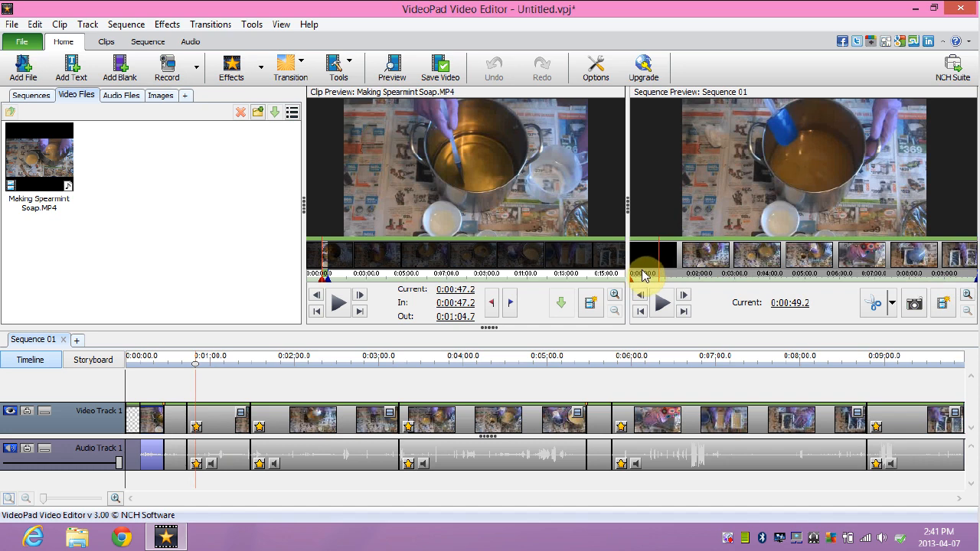
click(641, 274)
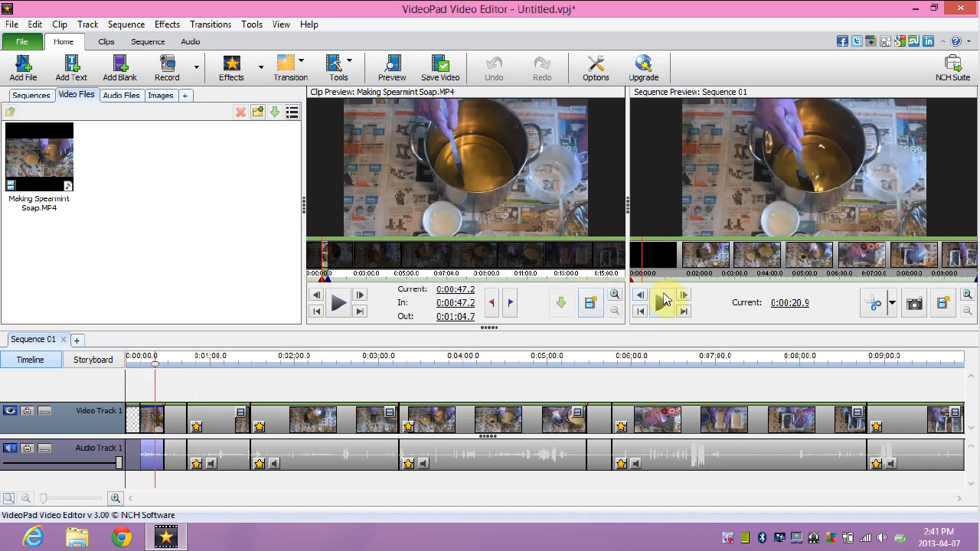
click(663, 302)
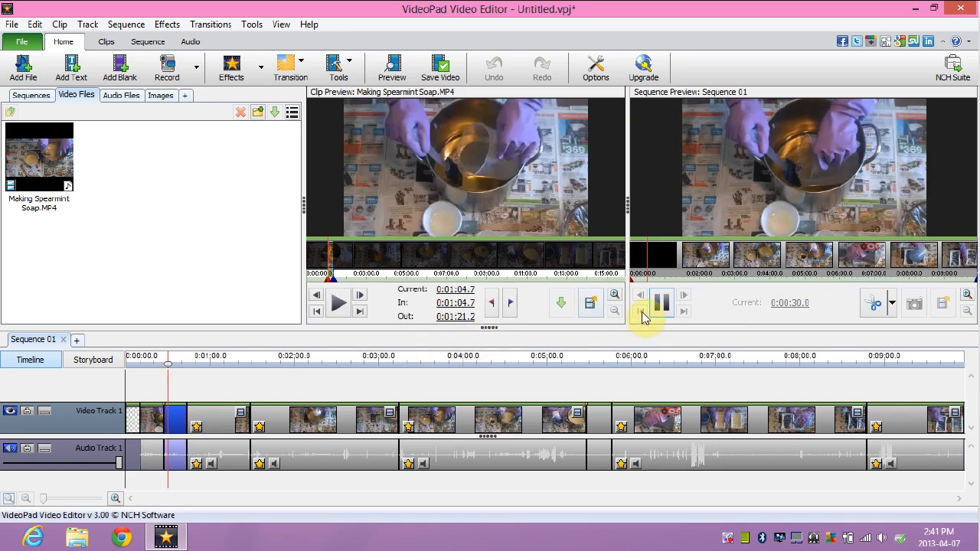
click(661, 304)
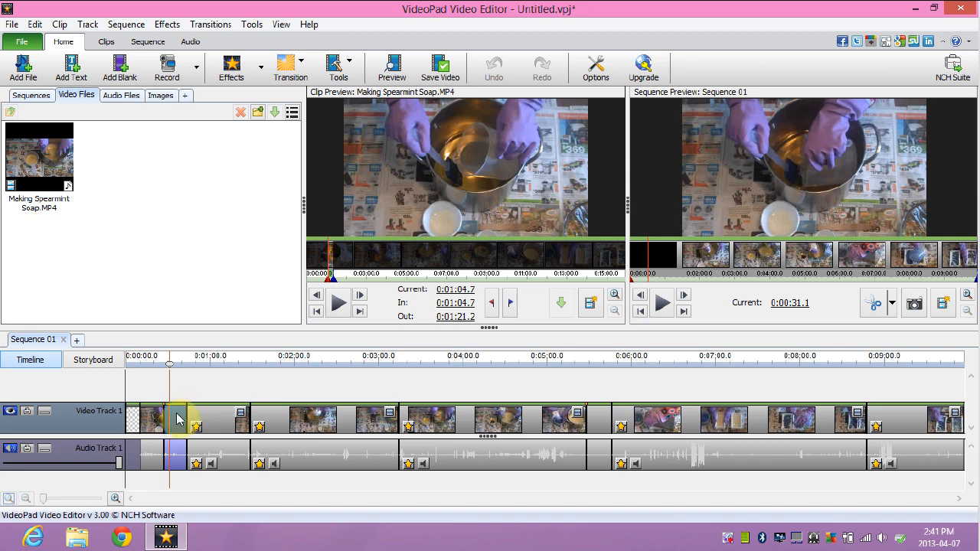
Change the second soap clip's speed to 500% and close the gap it leaves on the video track
click(176, 418)
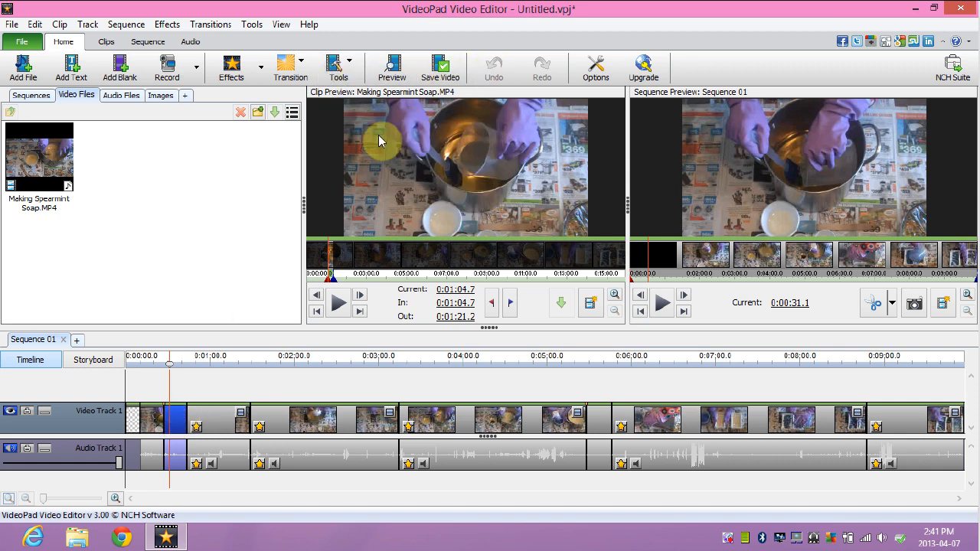
click(261, 69)
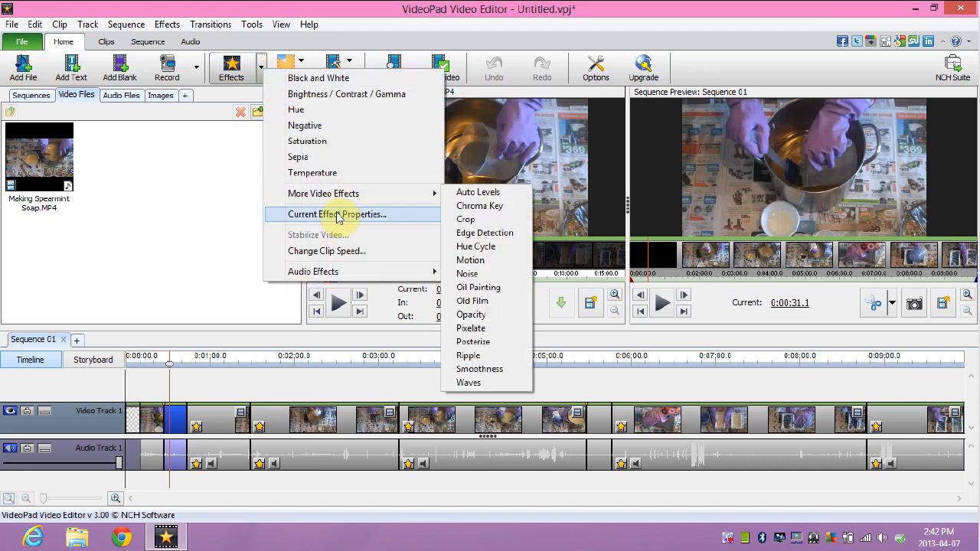
click(342, 251)
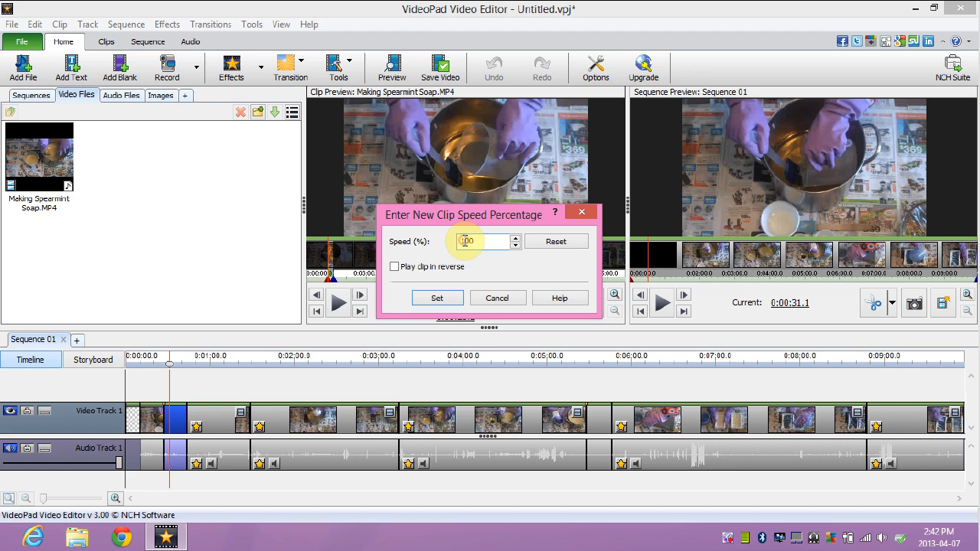
text(5)
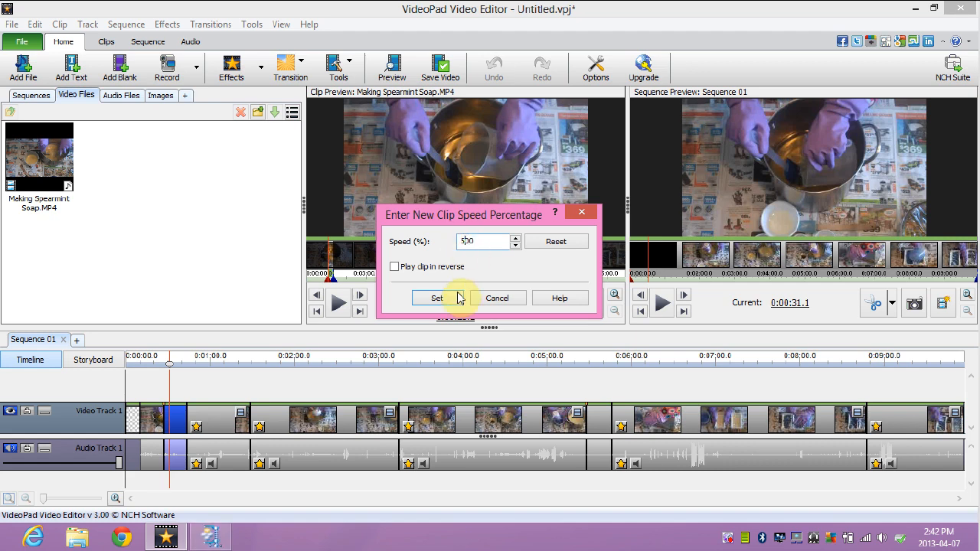
click(438, 298)
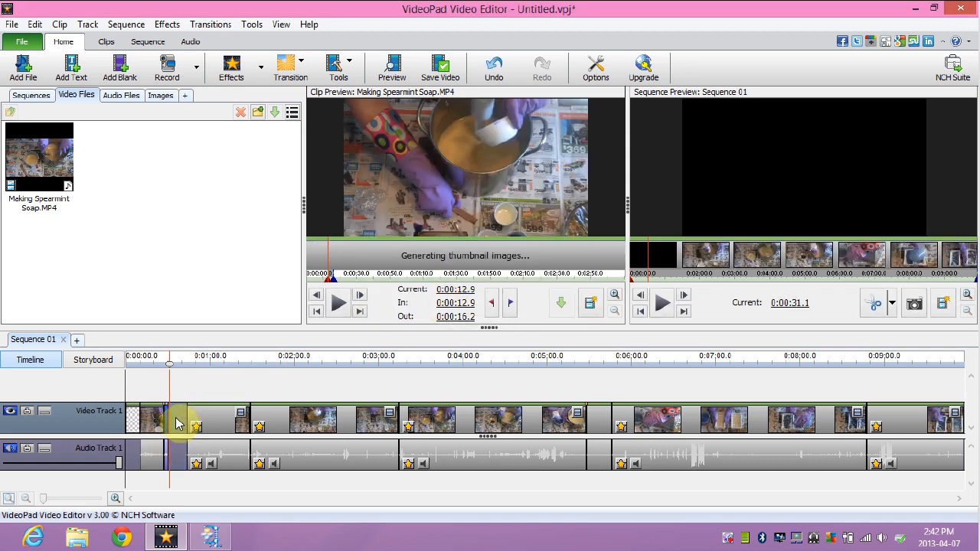
right_click(176, 424)
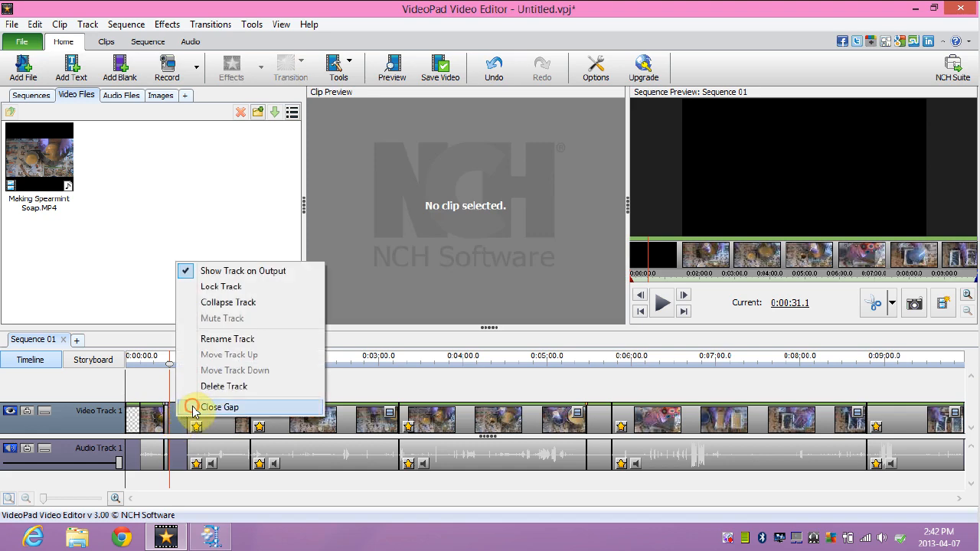
click(193, 409)
Select the third soap clip after the title and open its clip speed setting
click(195, 419)
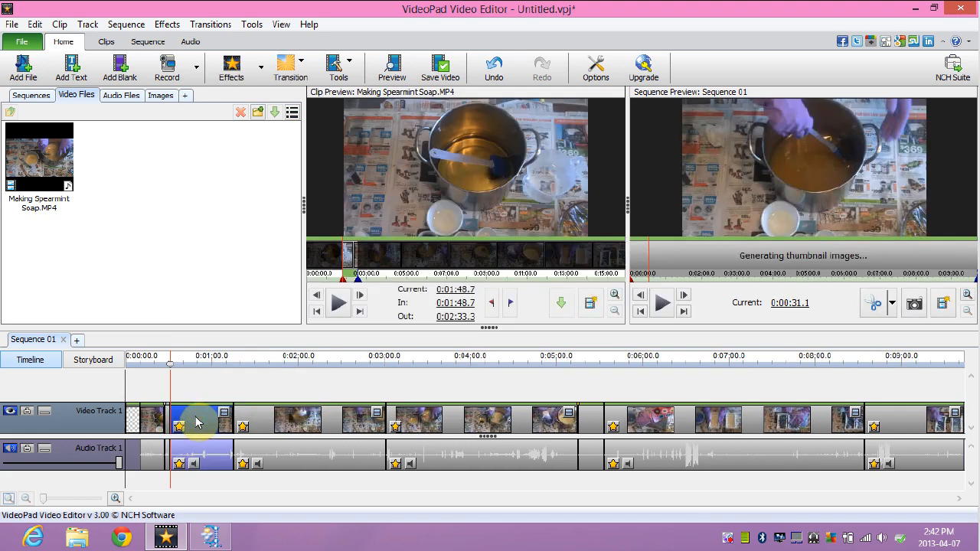
click(261, 69)
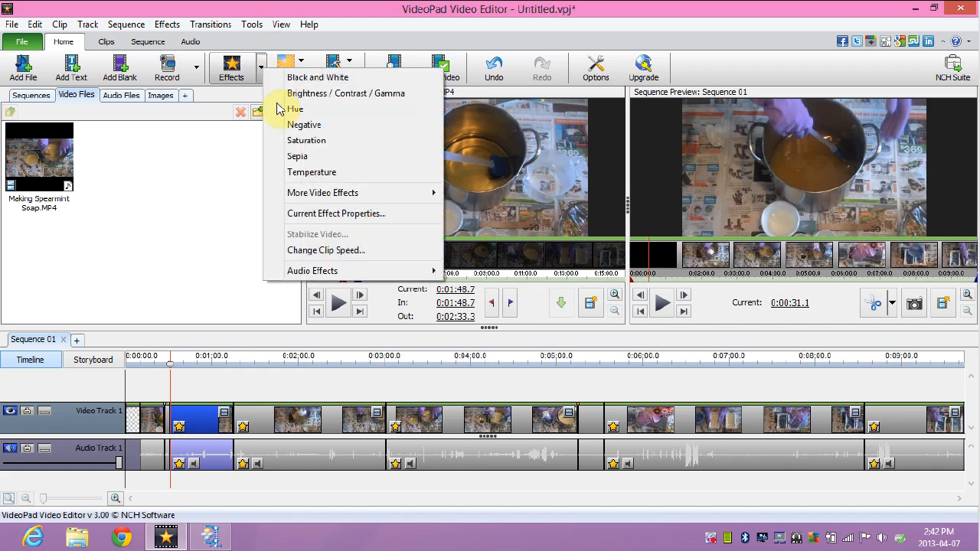
click(313, 257)
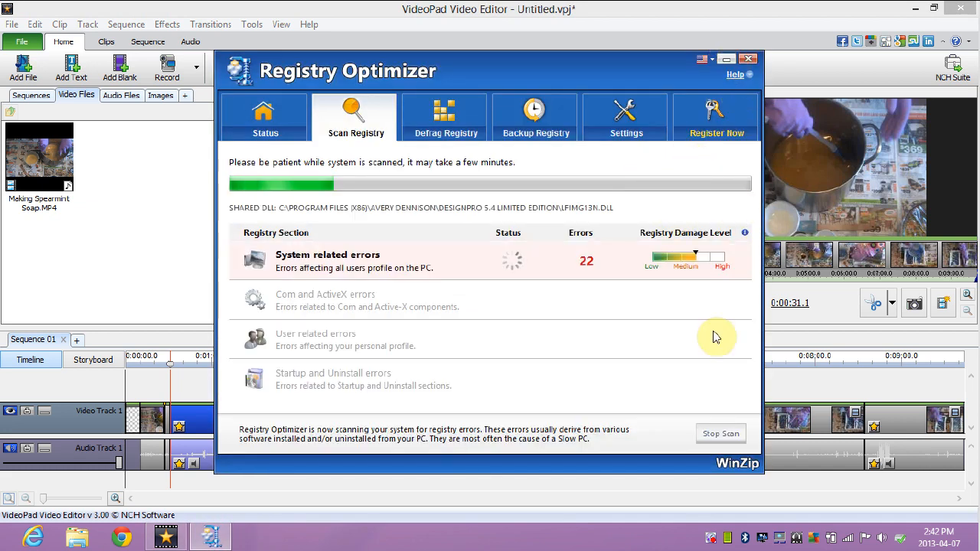
Stop the registry scan in WinZip Registry Optimizer and quit that program without registering
click(721, 434)
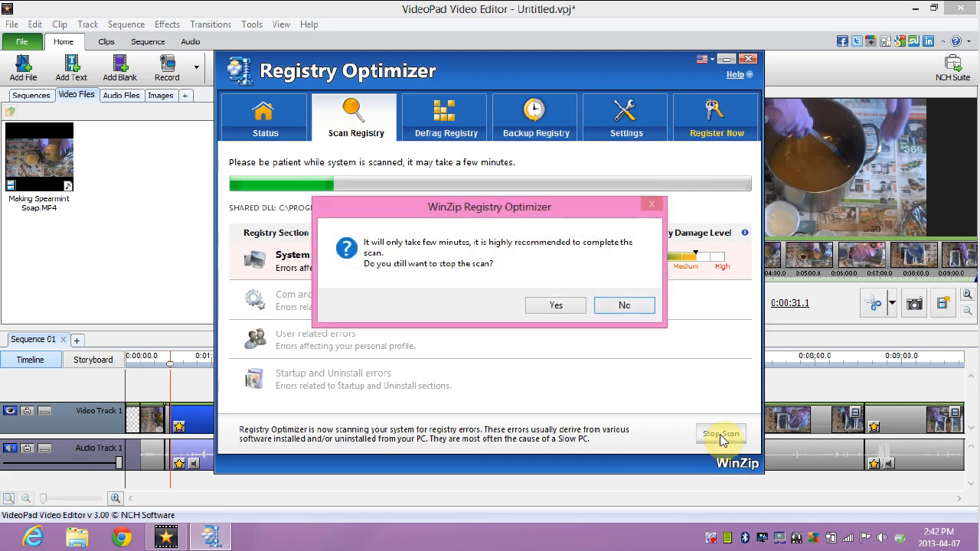
click(576, 310)
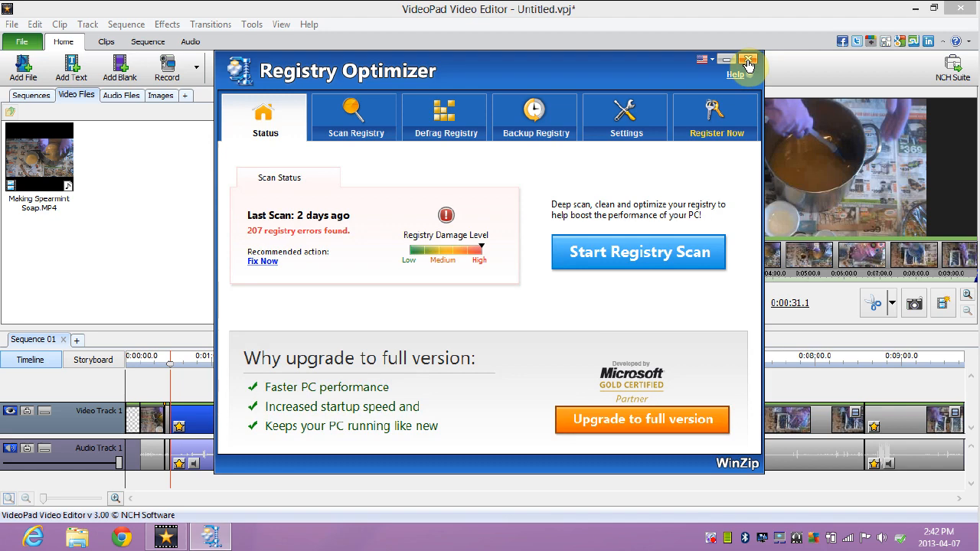
click(747, 61)
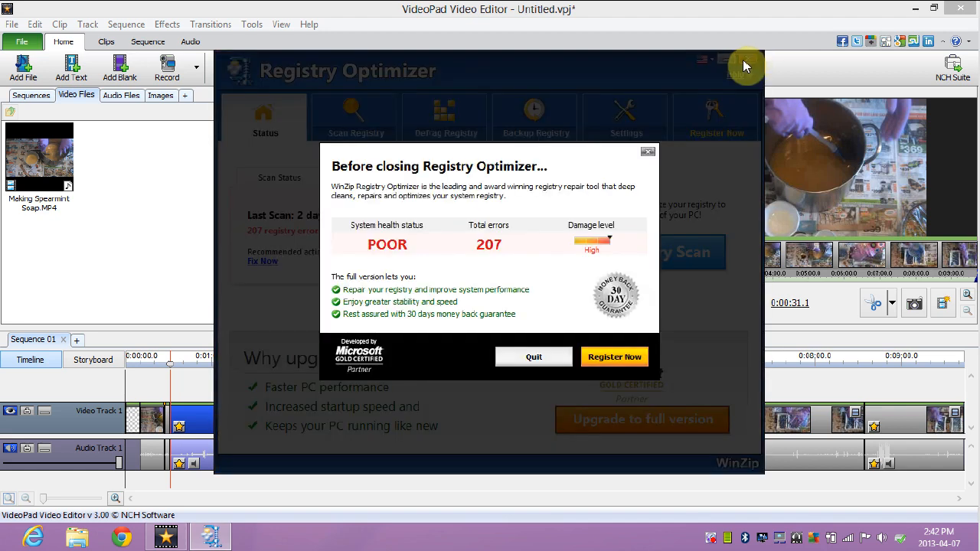
click(552, 357)
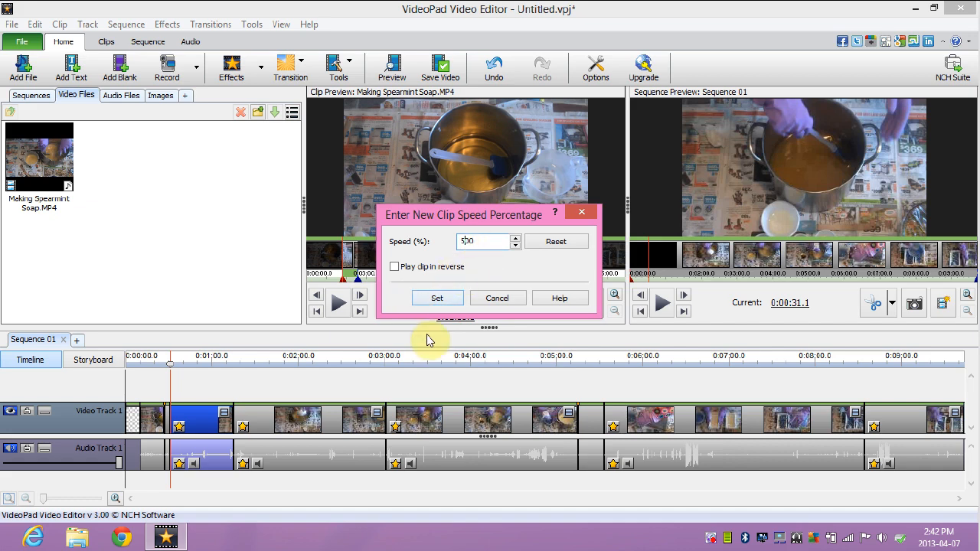
Apply a clip speed of 500% to the third soap clip and close the gap after it
click(450, 303)
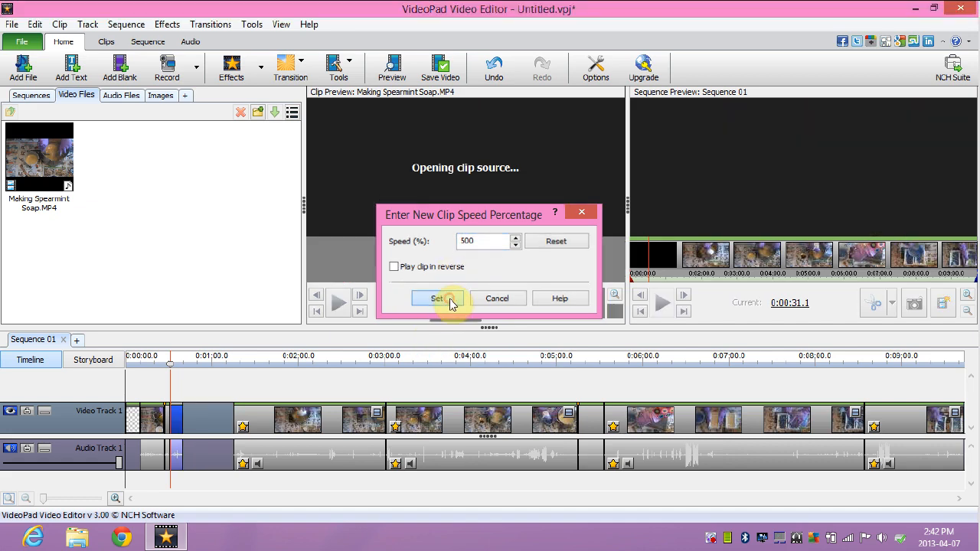
right_click(205, 411)
click(231, 395)
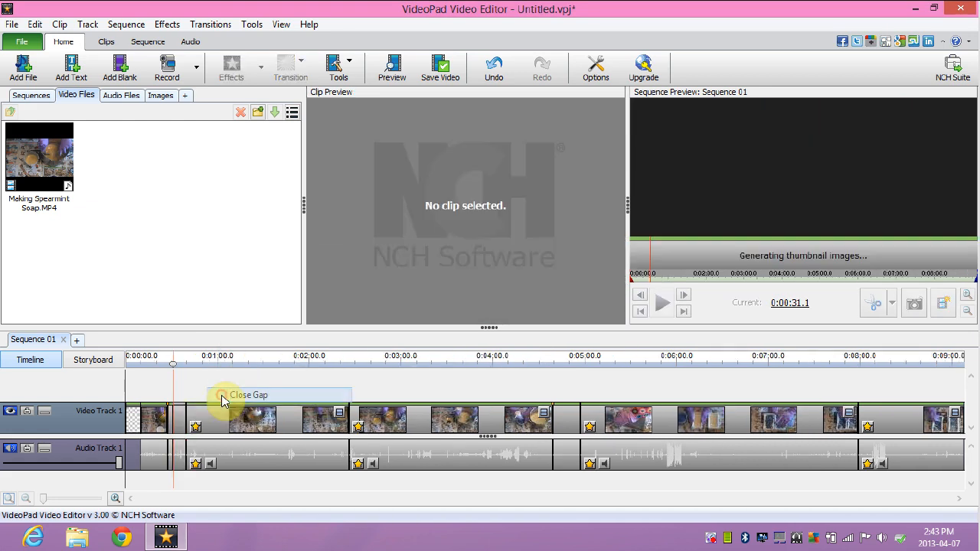
Speed up the fourth soap clip, which starts at about 0:00:40, to 500% and close the resulting gap
click(220, 414)
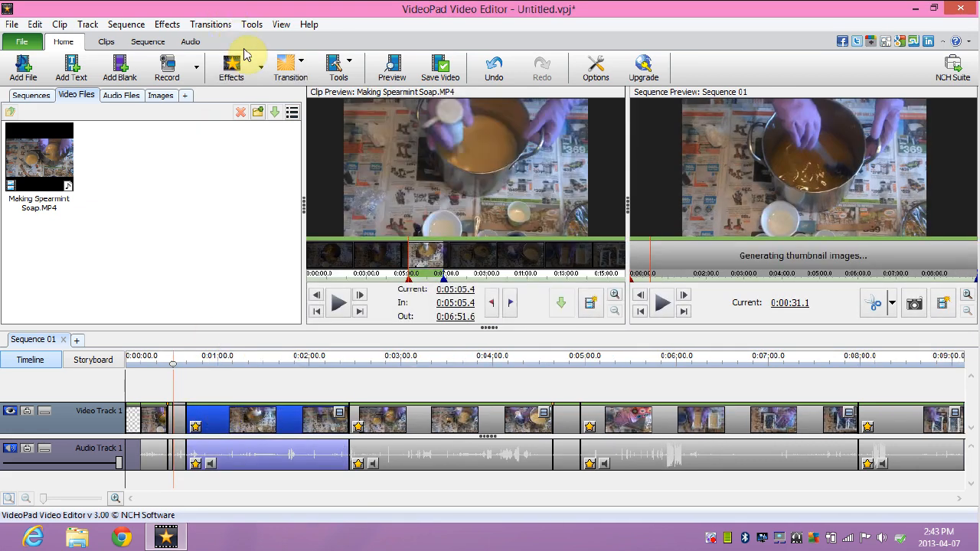
click(261, 72)
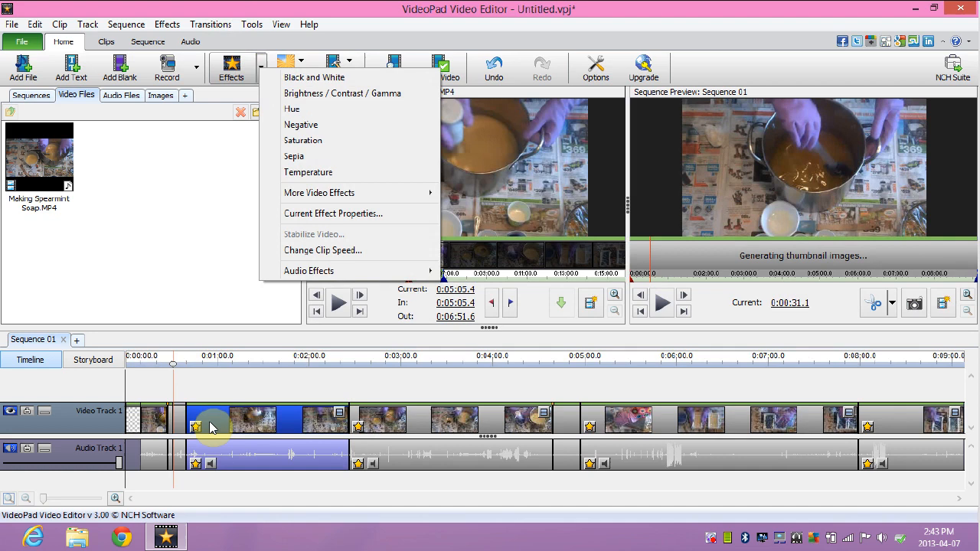
click(322, 250)
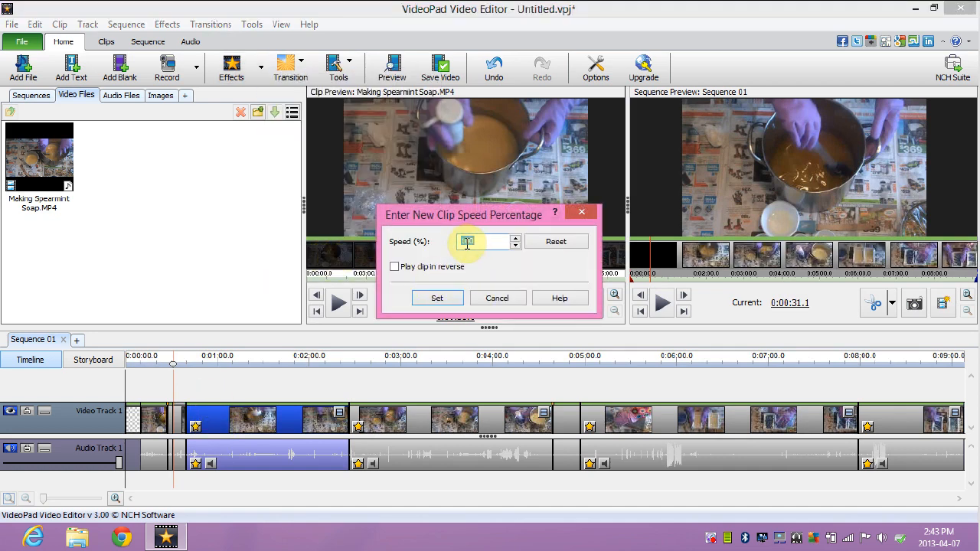
text(500)
click(448, 300)
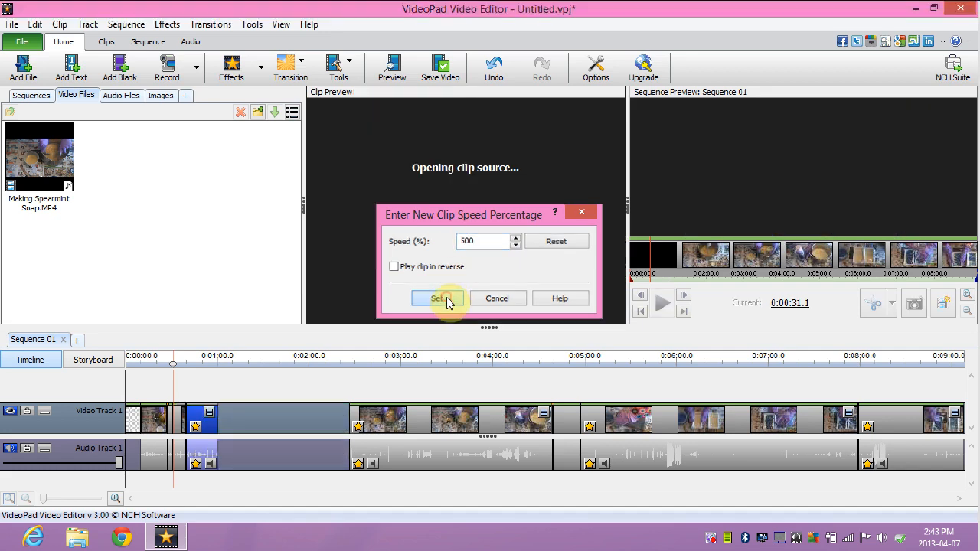
right_click(267, 410)
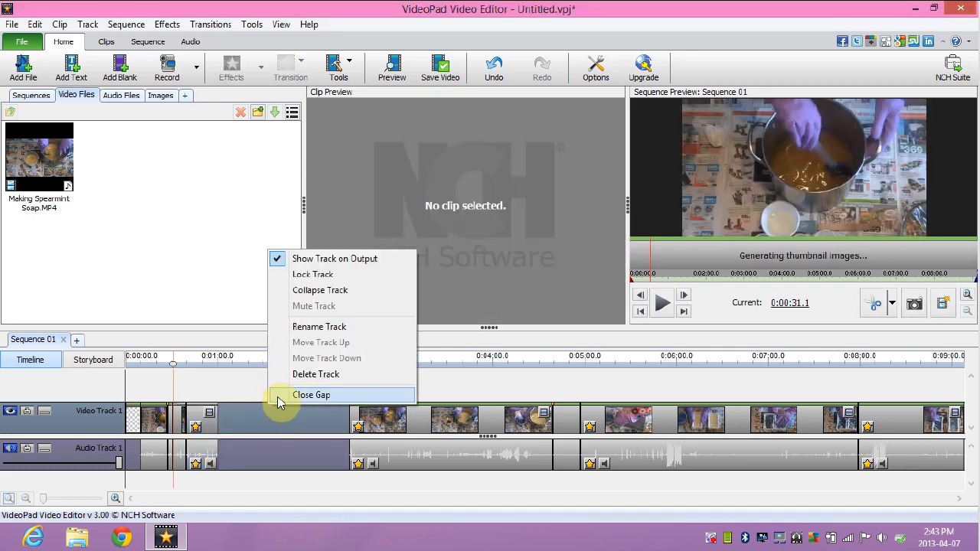
click(278, 396)
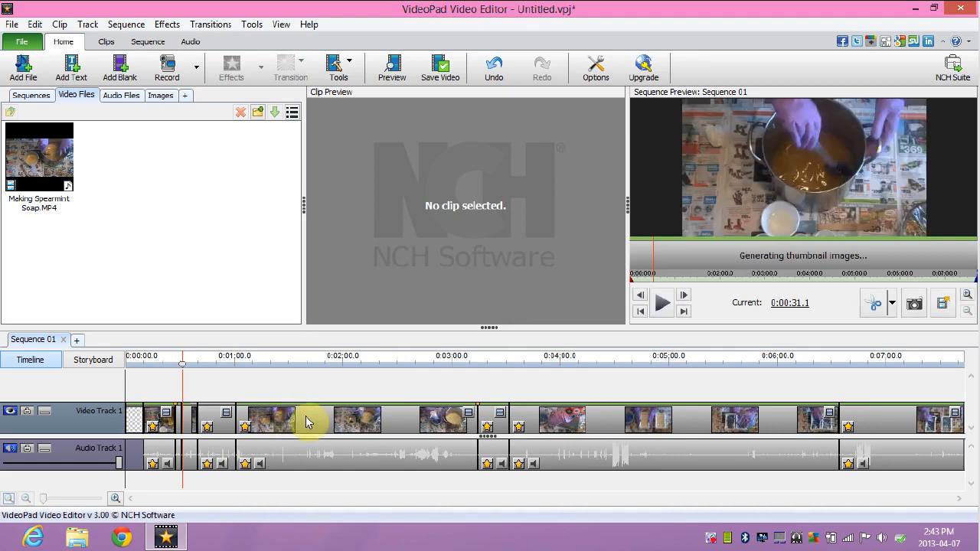
Set the speed of the fifth soap clip, starting at about 0:01:01, to 500% and close the gap behind it
click(306, 421)
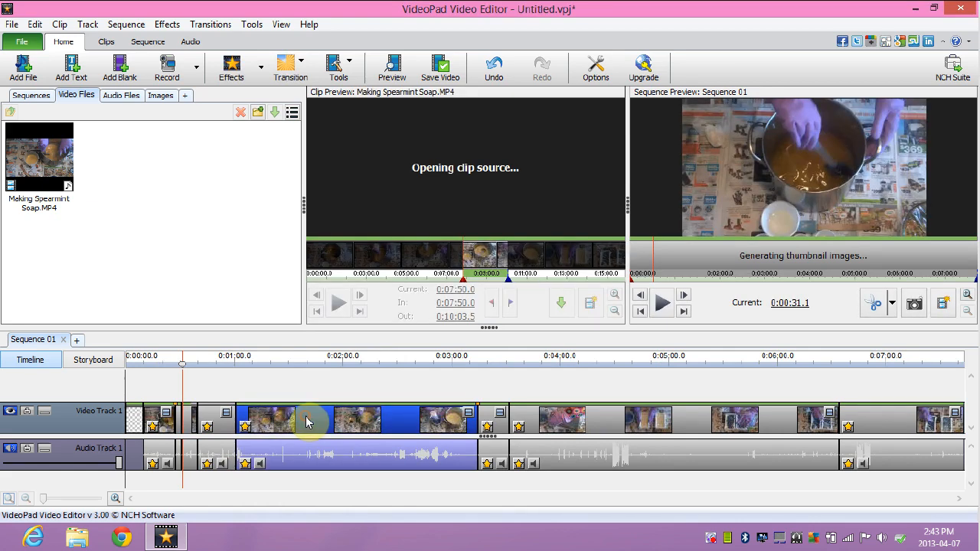
click(264, 77)
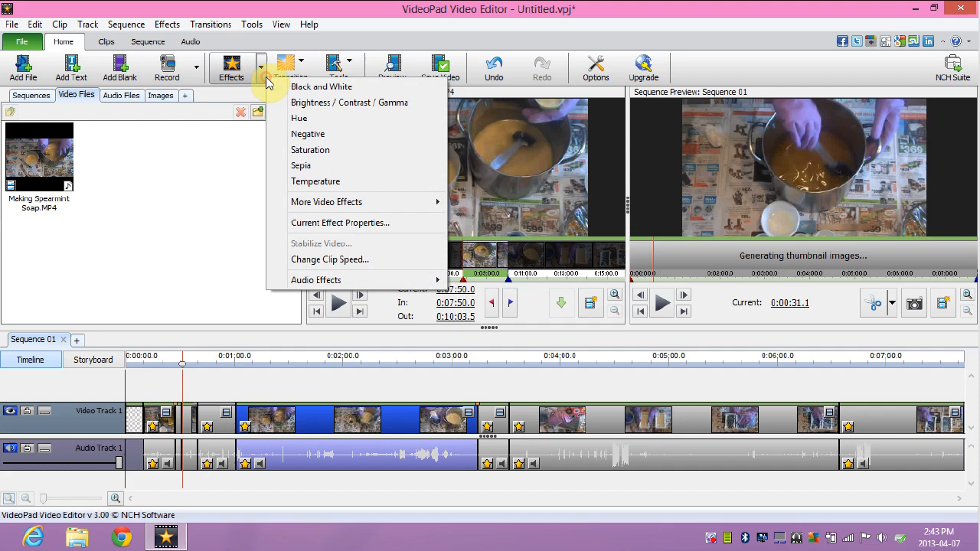
click(297, 262)
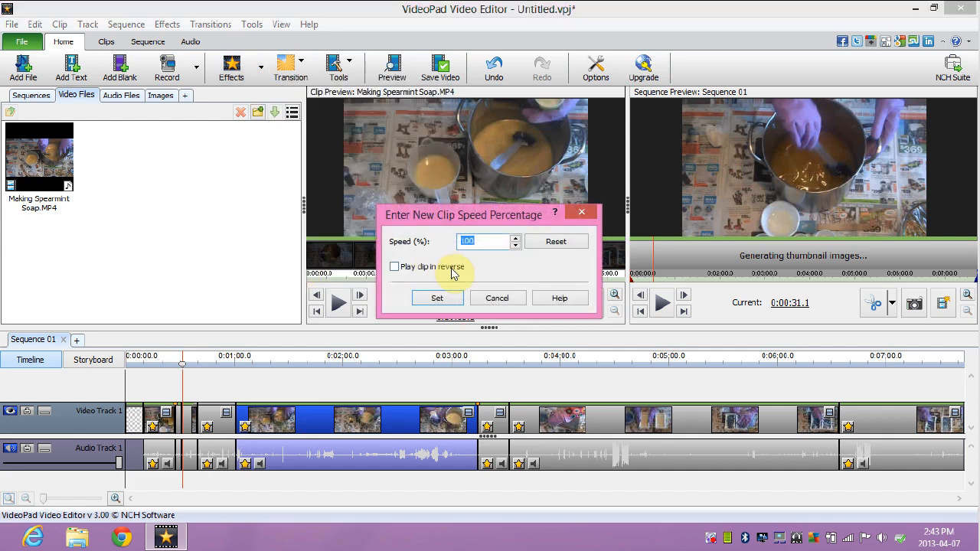
text(500)
click(447, 300)
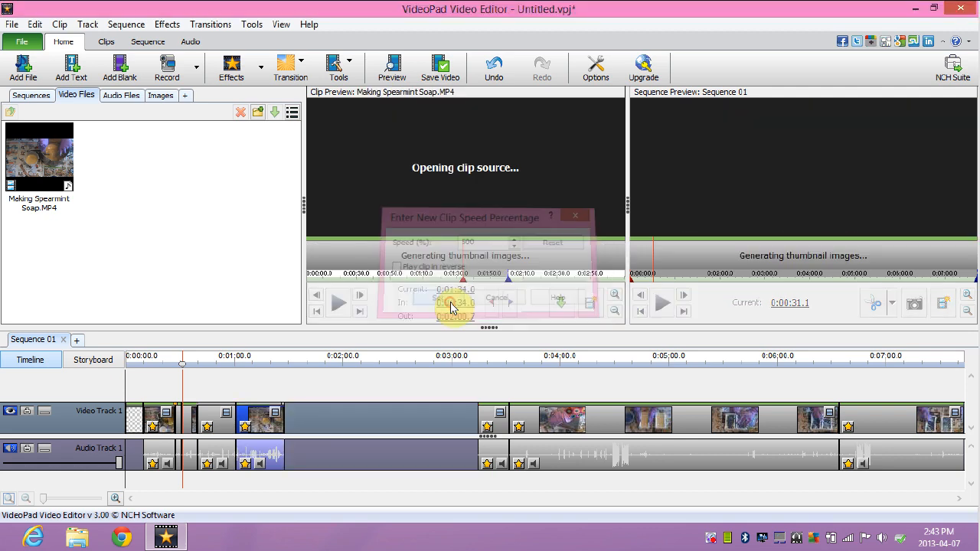
right_click(325, 411)
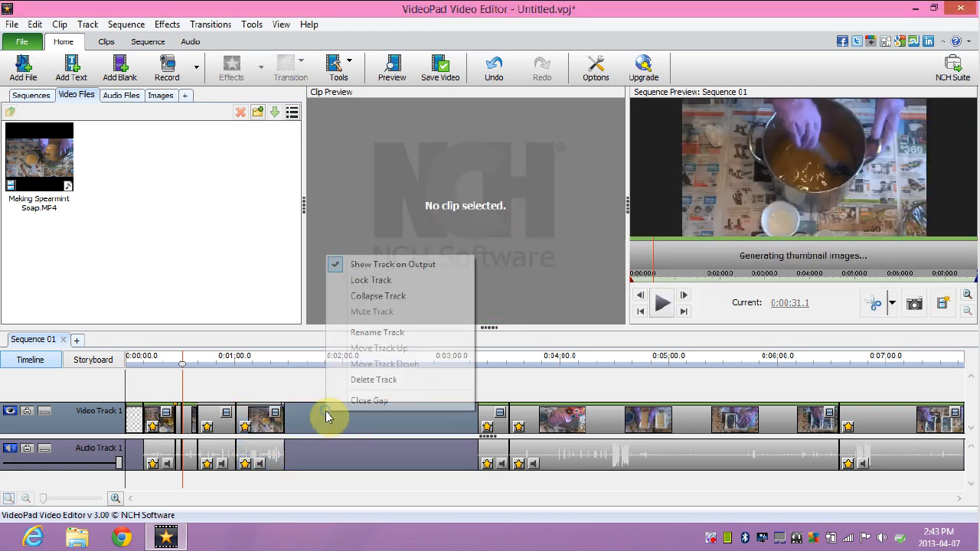
click(339, 402)
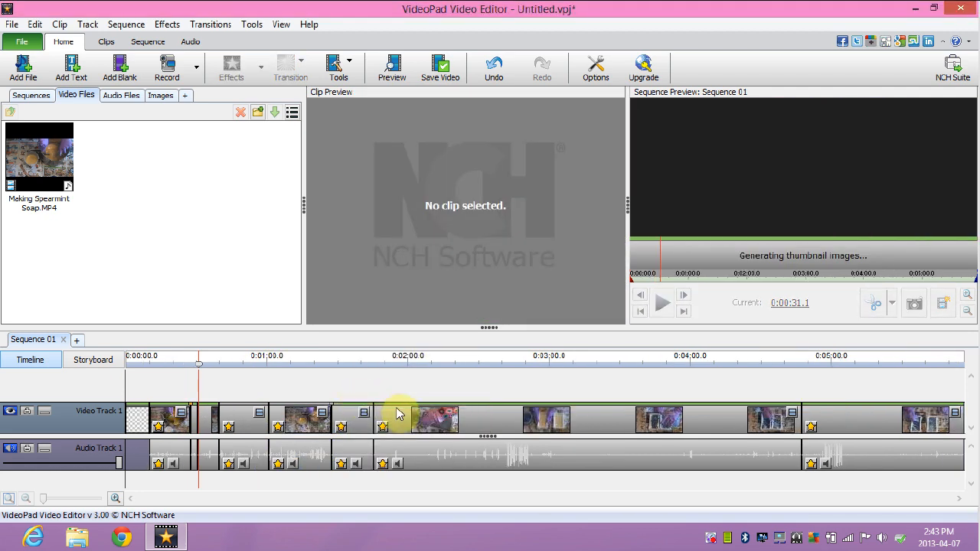
Set the speed of the long soap clip starting at about 0:01:45 to 500% and close the gap after it
click(398, 416)
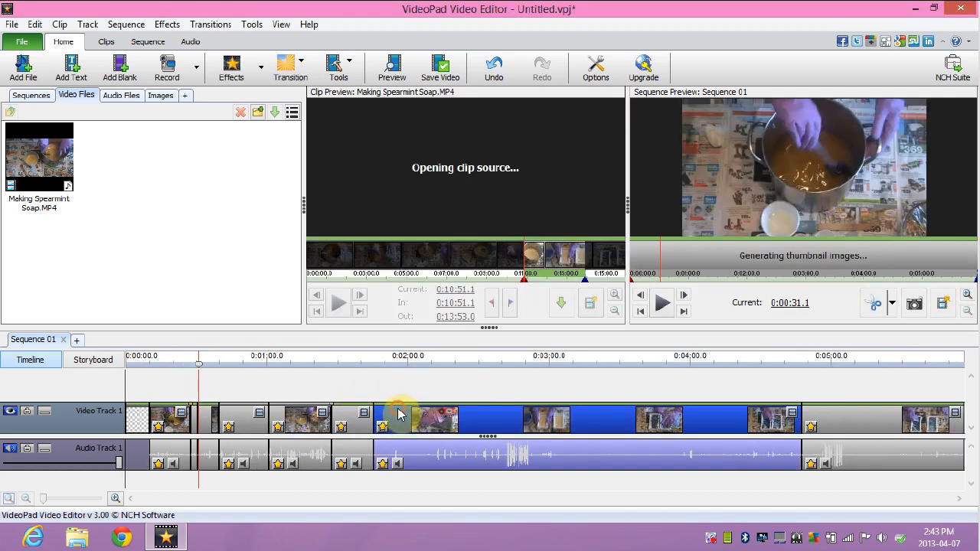
click(261, 67)
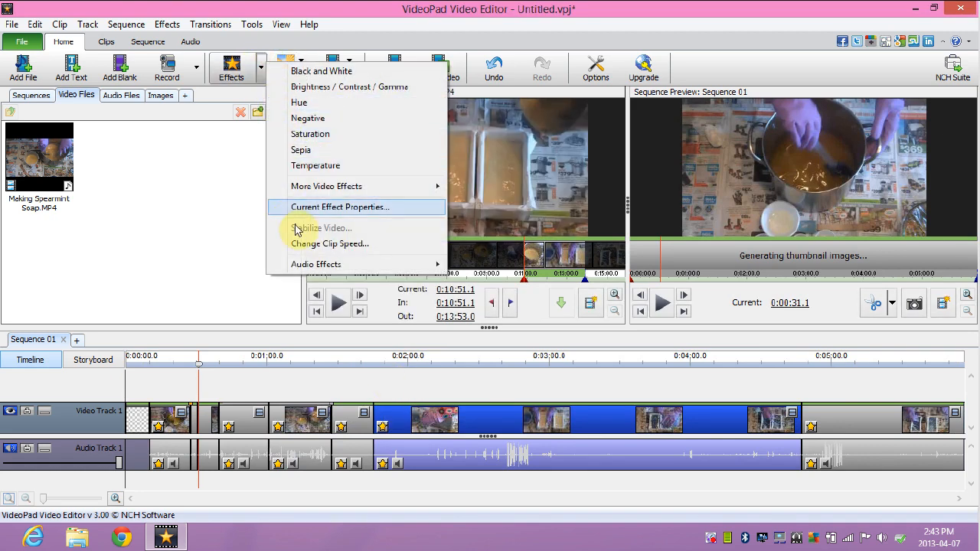
click(329, 244)
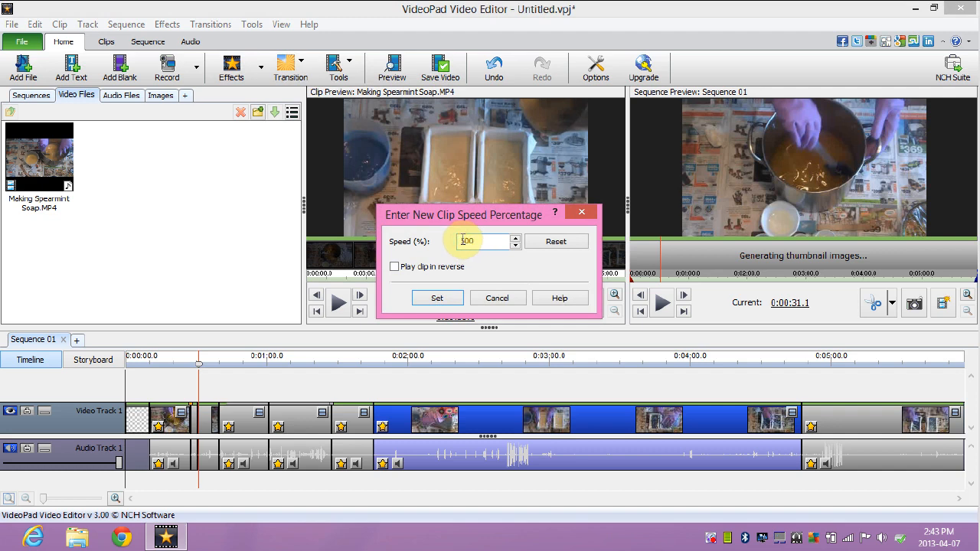
text(500)
click(440, 298)
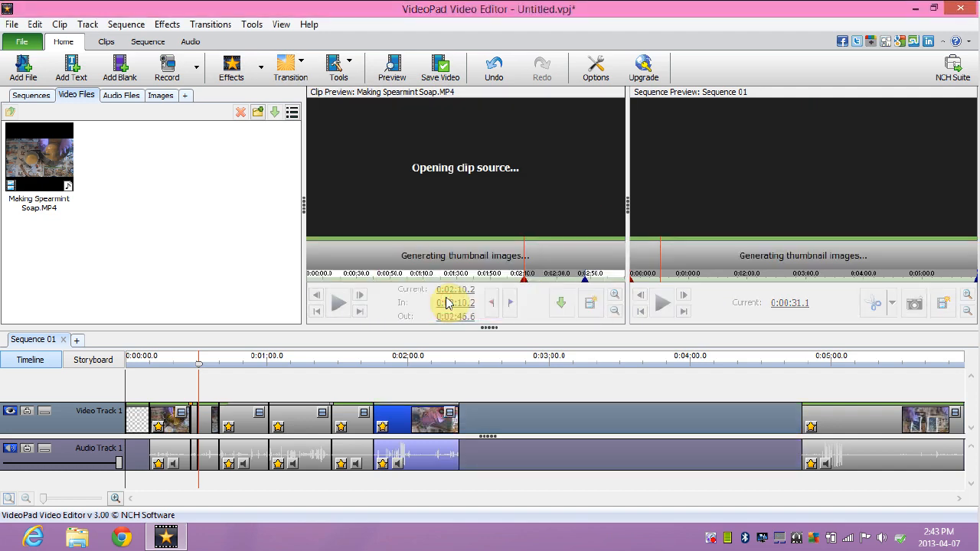
right_click(478, 417)
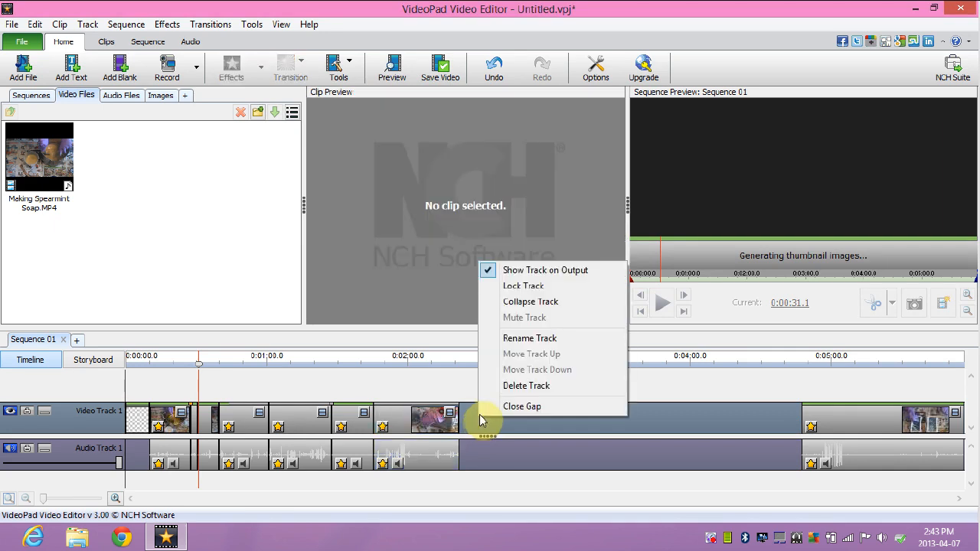
click(493, 411)
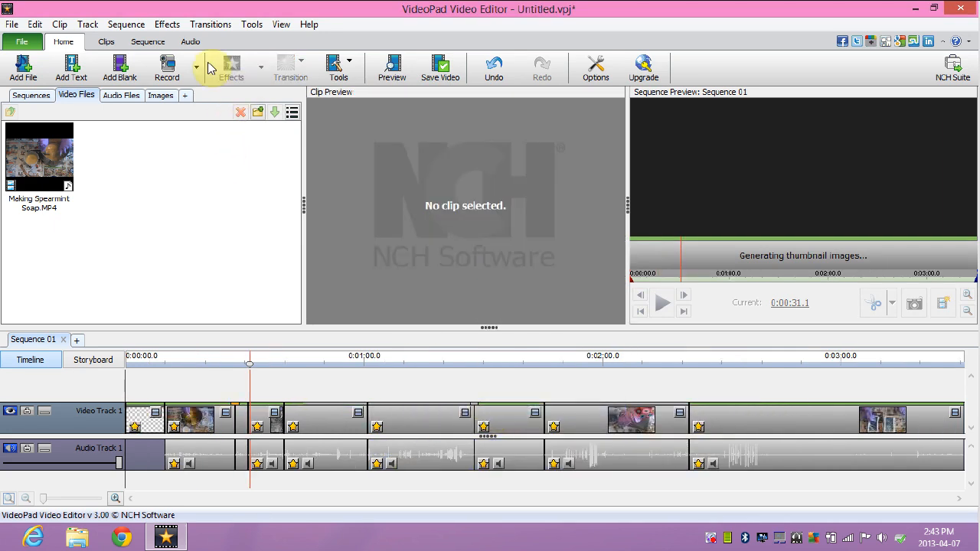
Speed up the short soap clip starting at about 0:01:28 to 500% and close the gap behind it
click(587, 436)
click(527, 423)
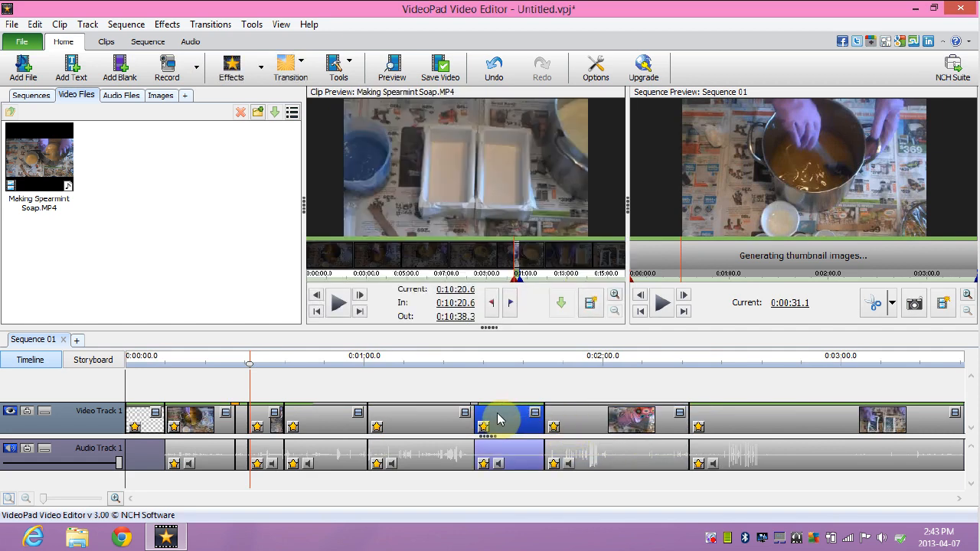
click(259, 68)
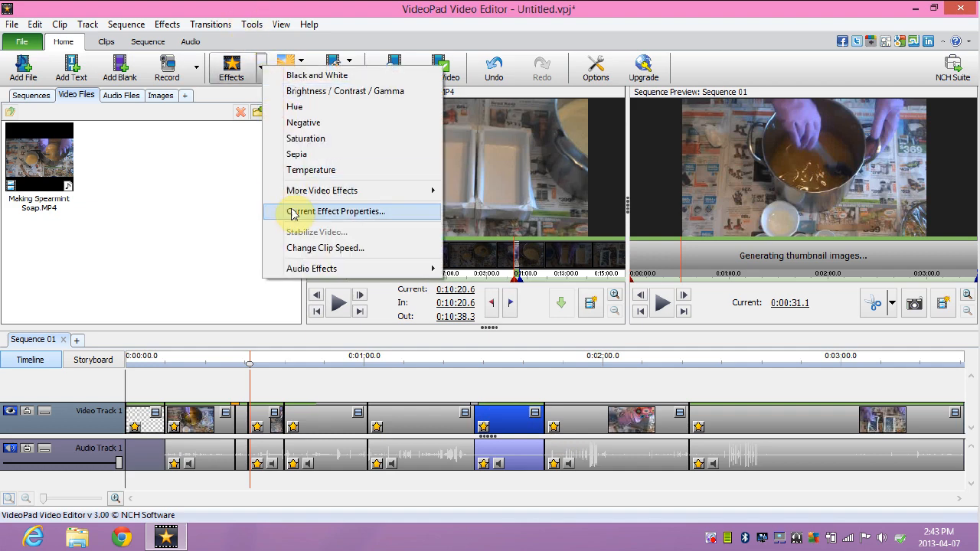
click(300, 247)
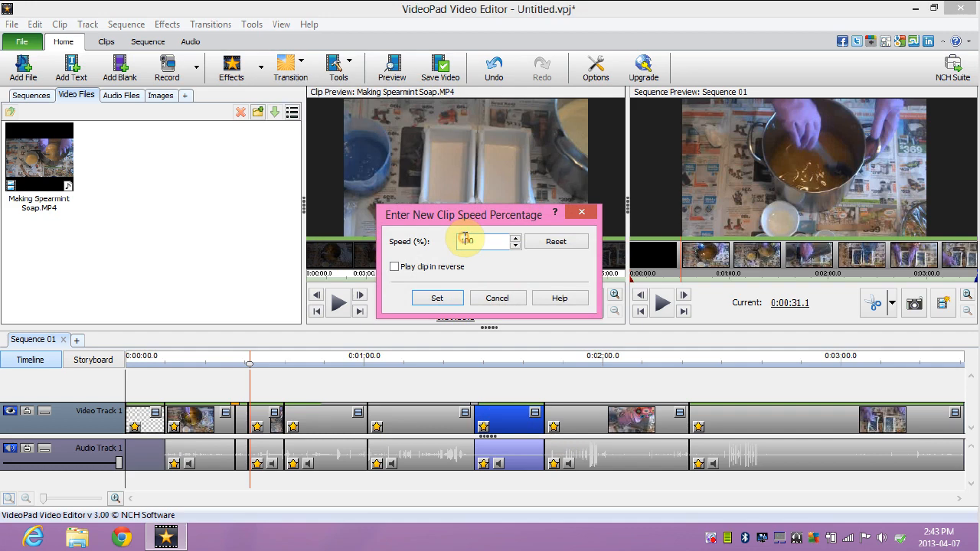
click(443, 298)
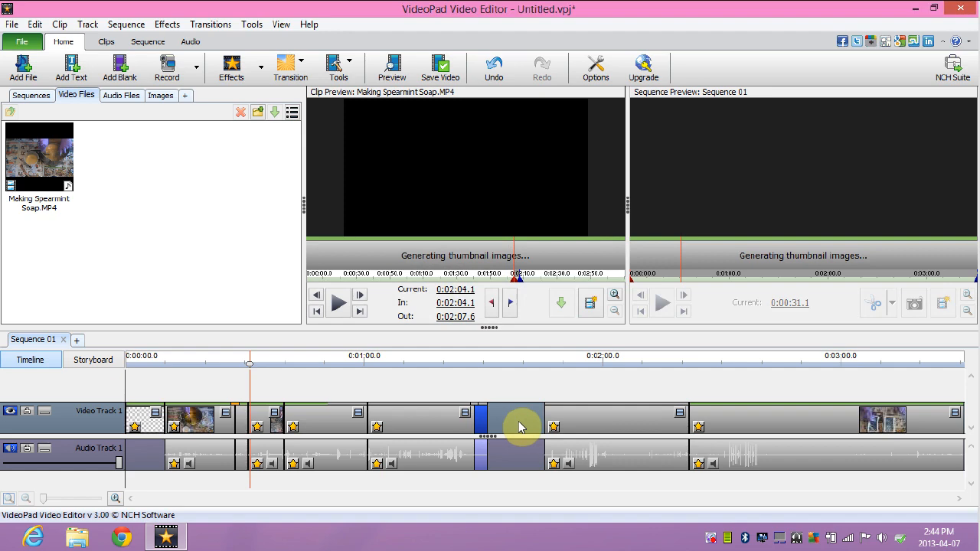
right_click(519, 427)
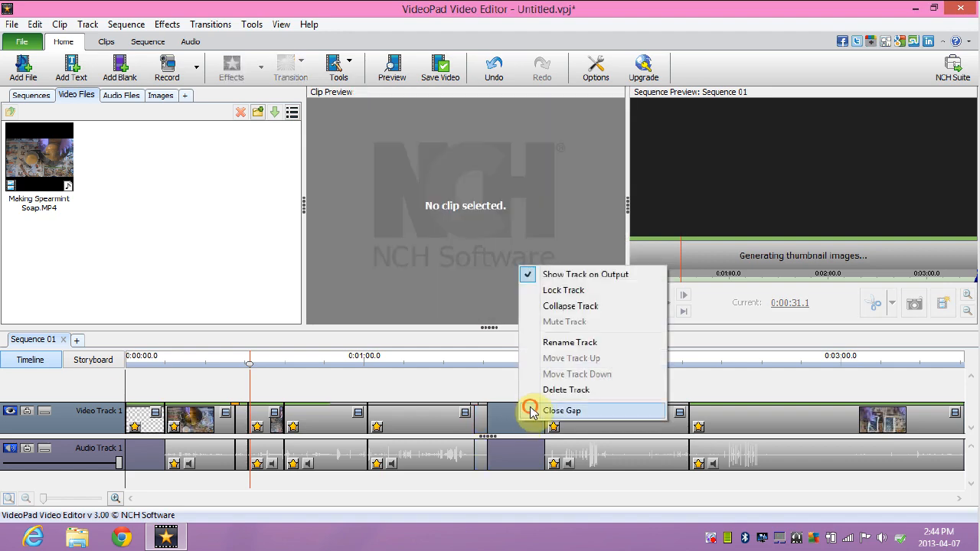
click(535, 411)
Check the speed percentages of the soap clips starting at about 0:01:31 and 0:01:01
click(540, 422)
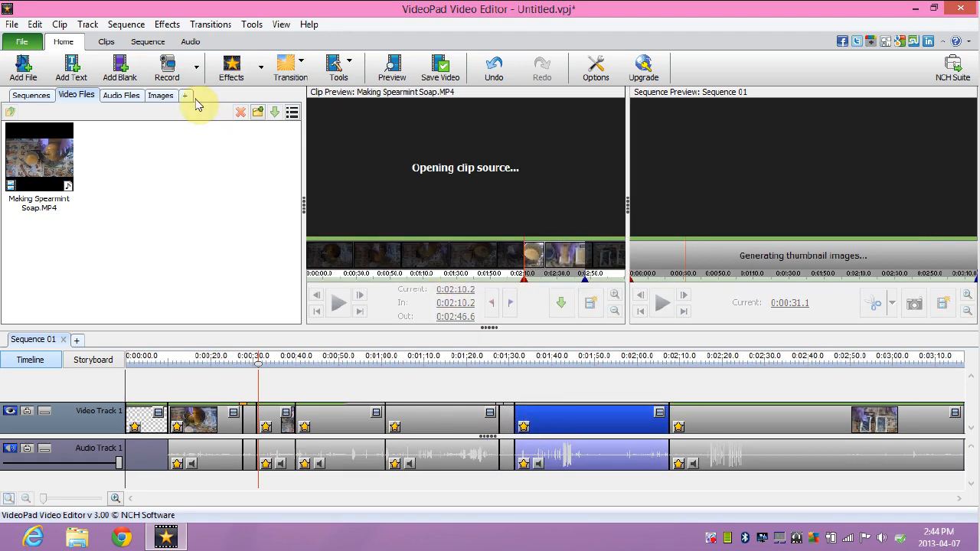
click(261, 71)
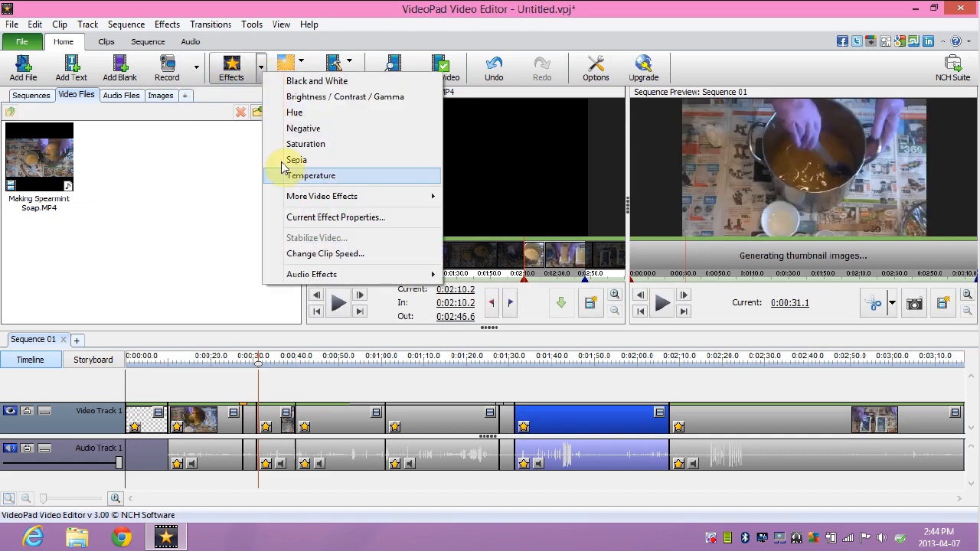
click(297, 255)
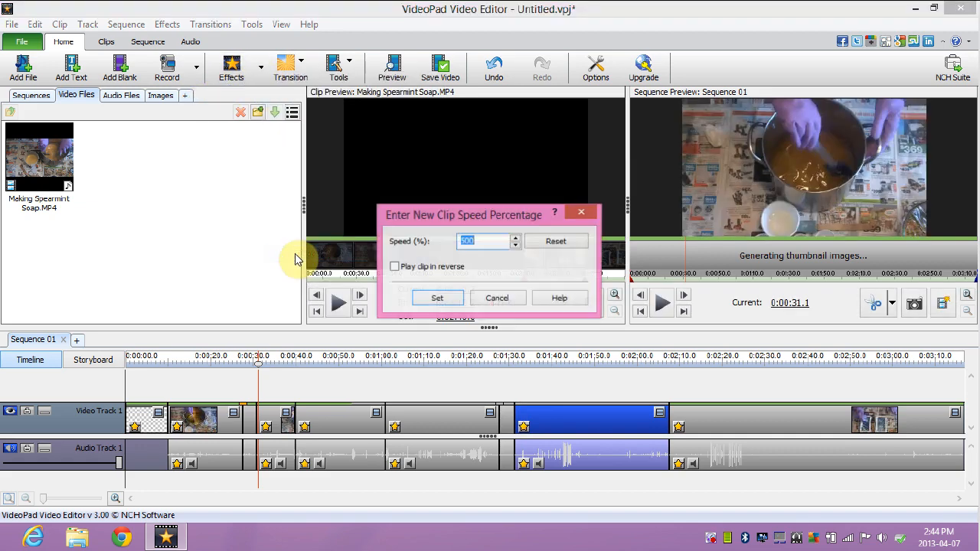
click(440, 298)
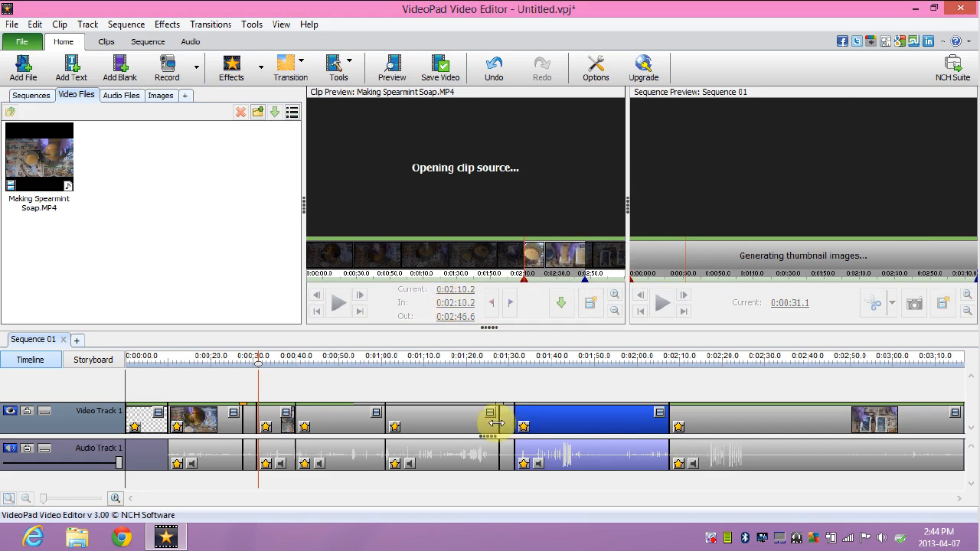
click(444, 424)
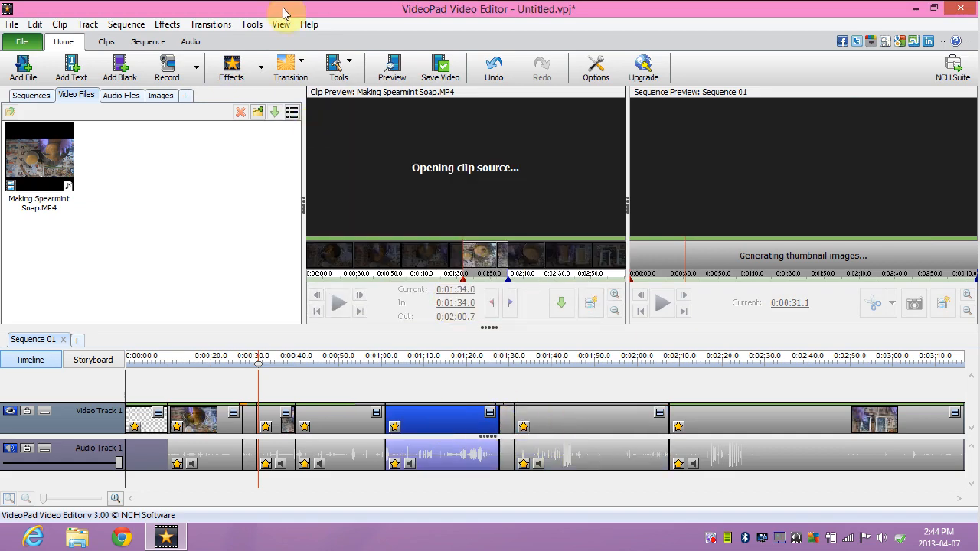
click(261, 69)
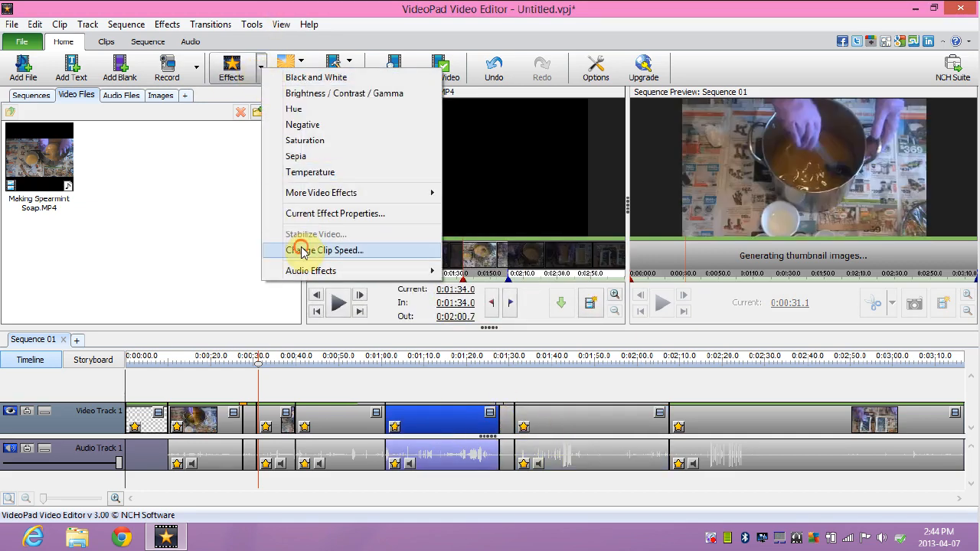
click(297, 251)
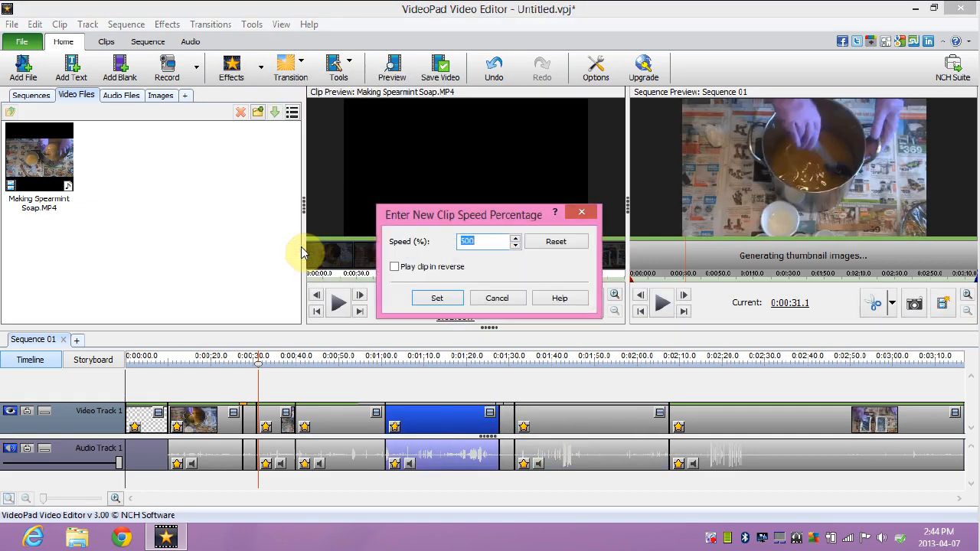
click(442, 298)
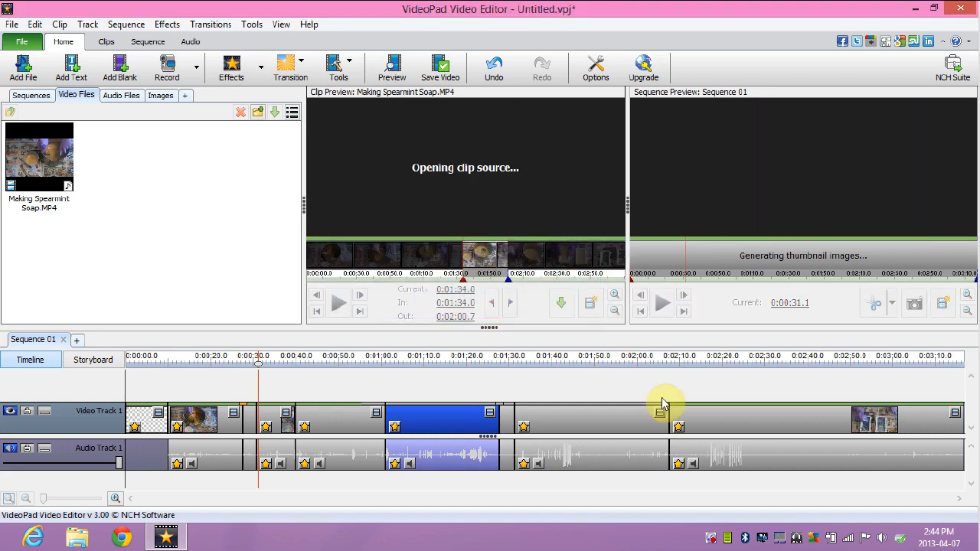
click(615, 421)
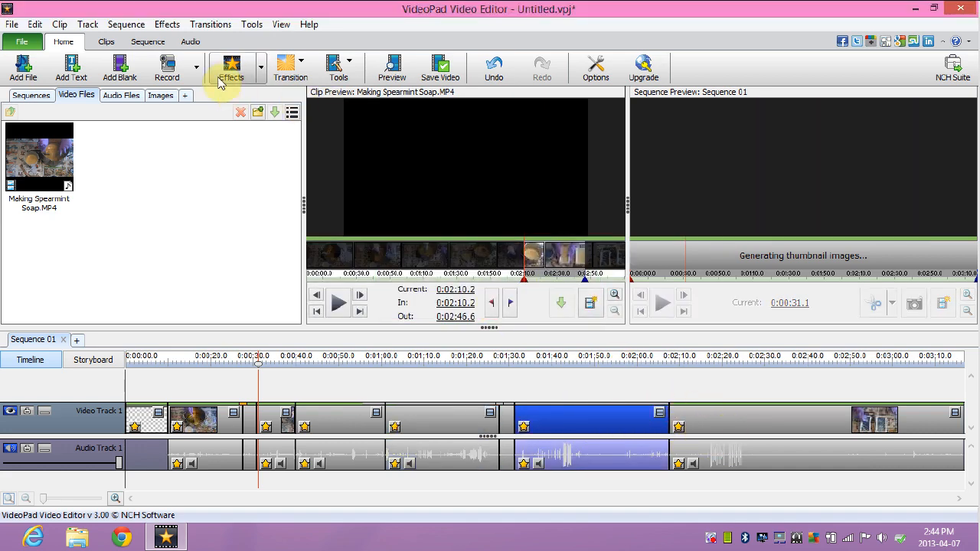
click(262, 69)
click(274, 245)
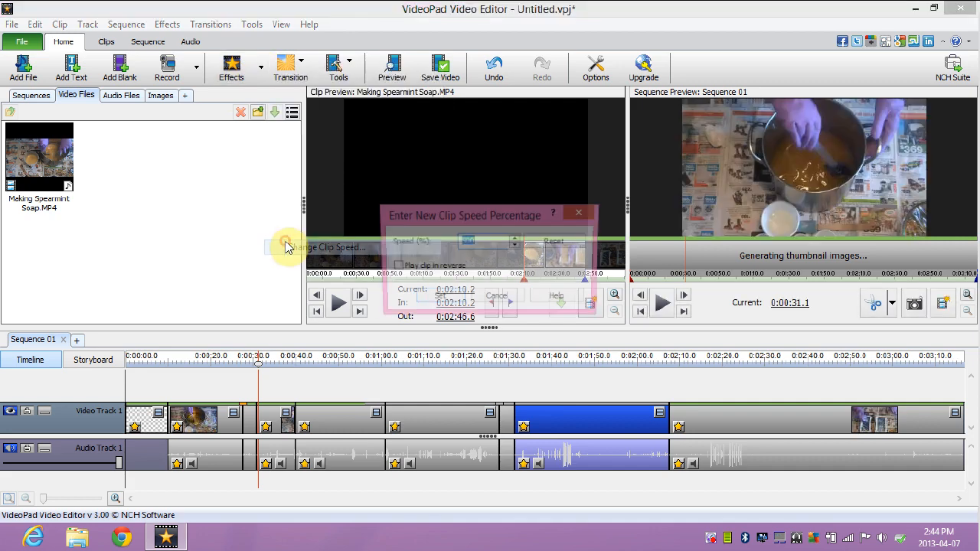
click(444, 298)
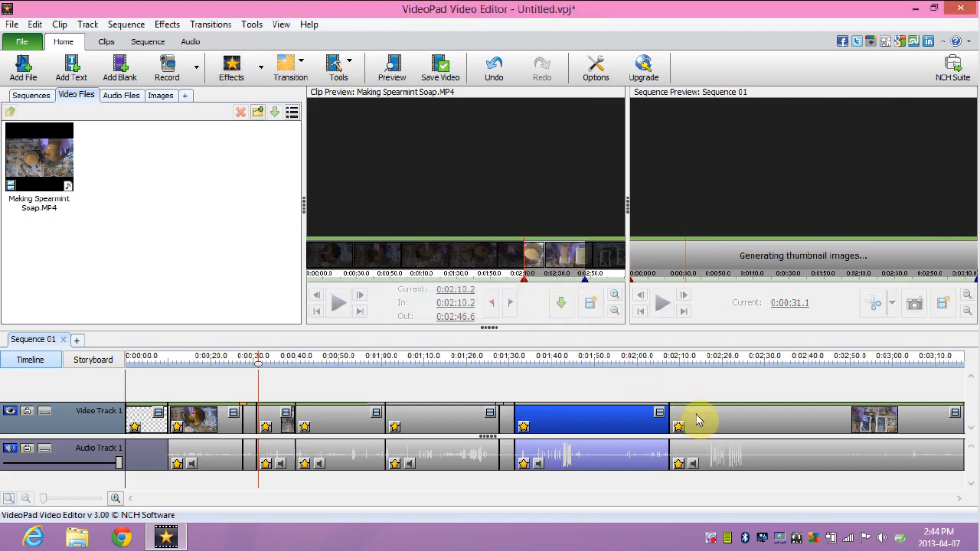
Apply a speed of 500% to the final soap clip, starting at about 0:02:07
click(706, 414)
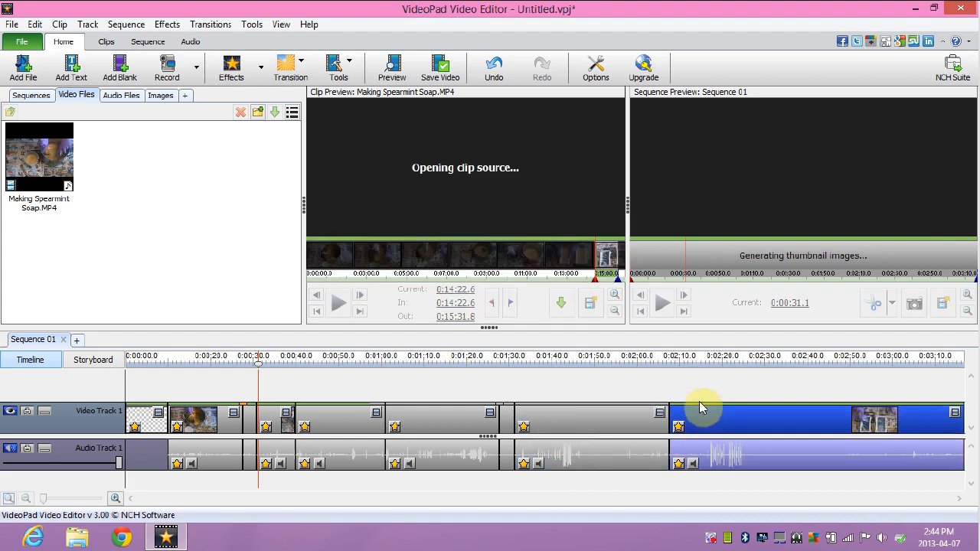
click(260, 70)
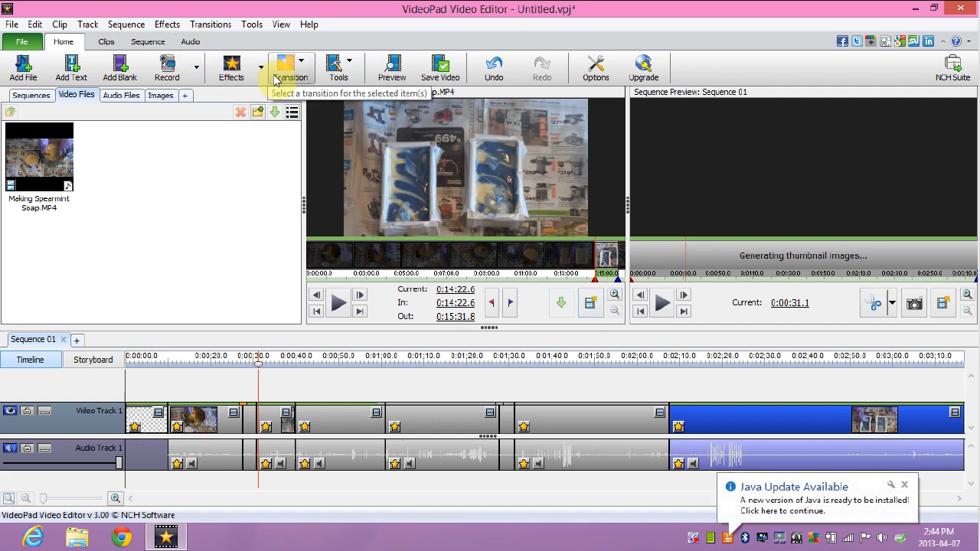
click(260, 71)
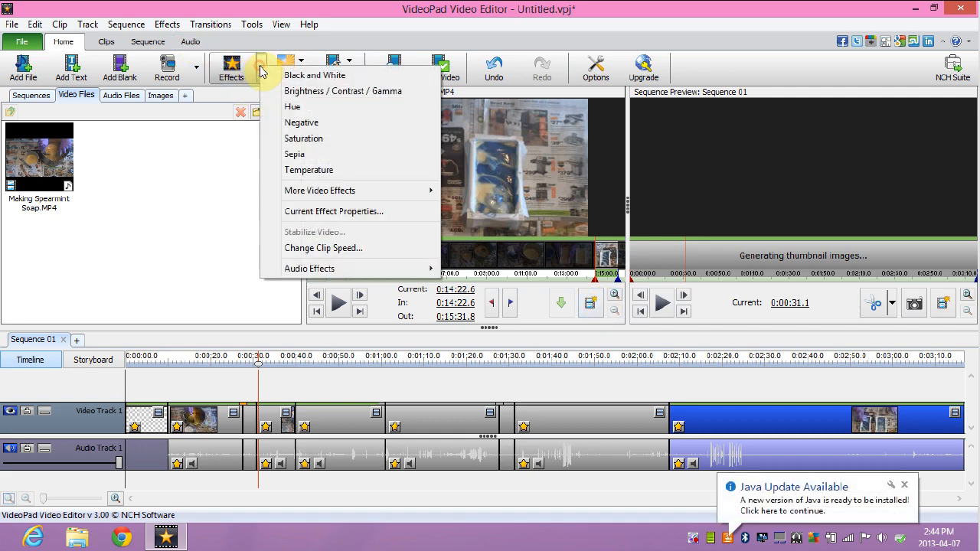
click(293, 248)
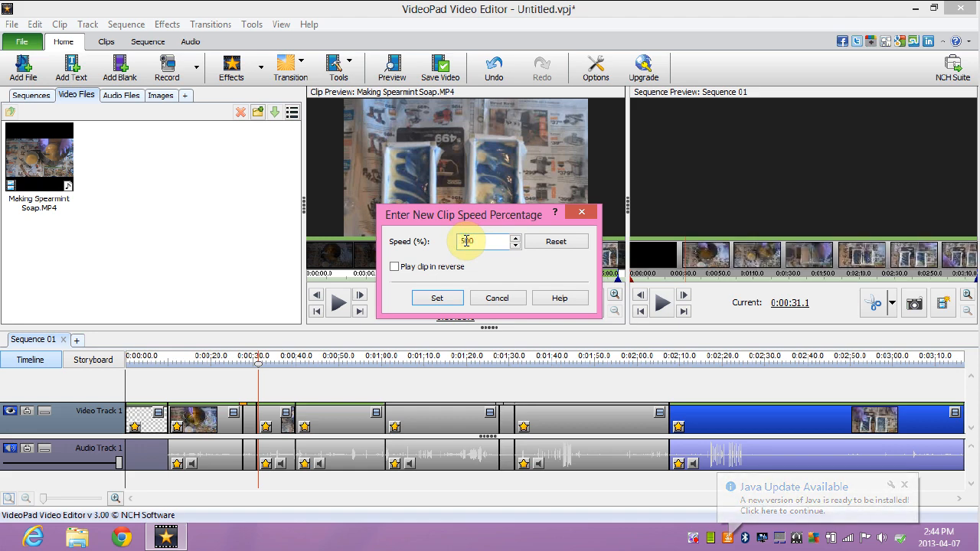
click(453, 299)
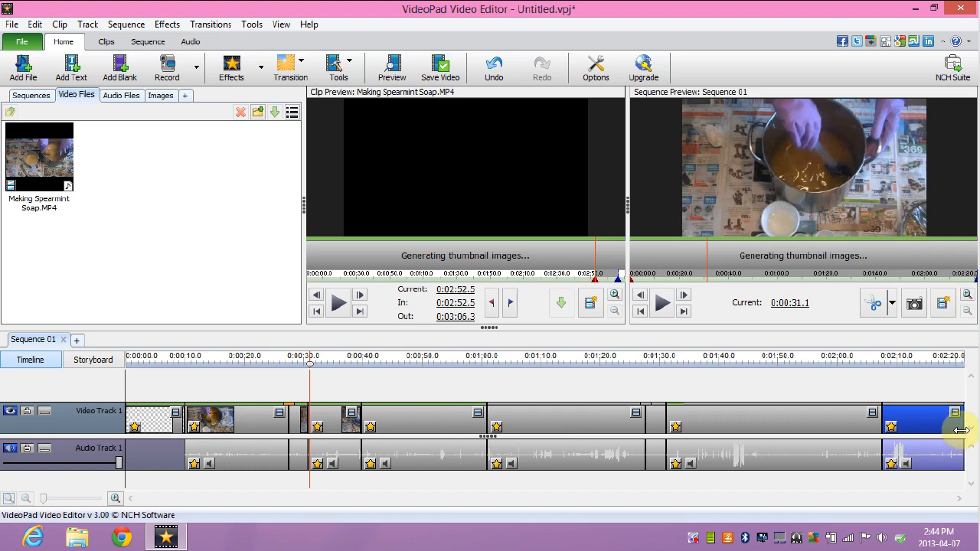
Save the project as making Bright Eyes.vpj in VideoPad Projects, overwriting the existing file
click(13, 25)
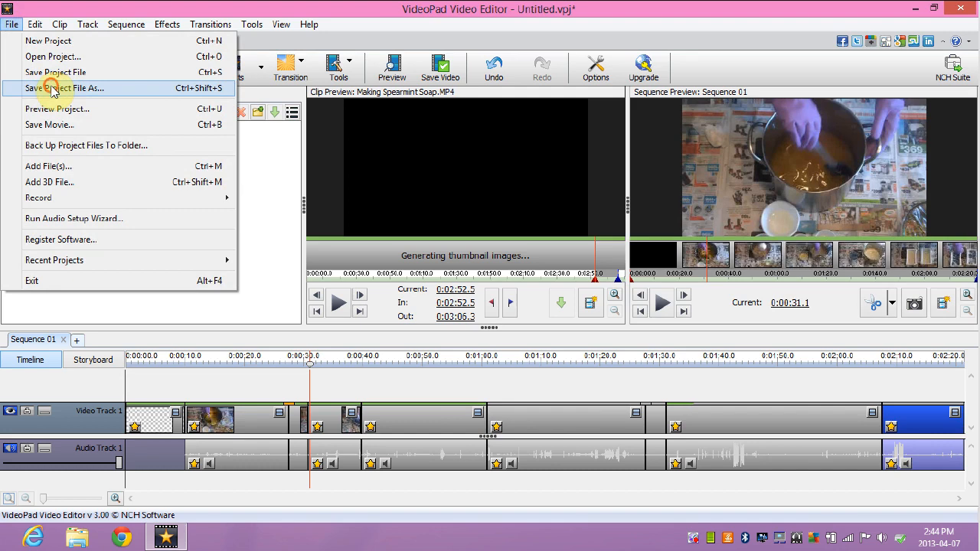
click(52, 89)
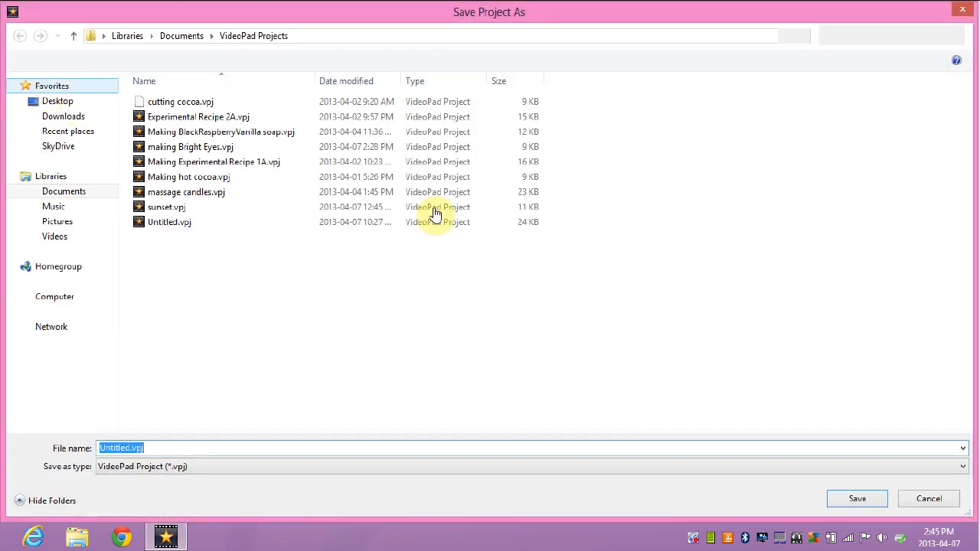
click(229, 149)
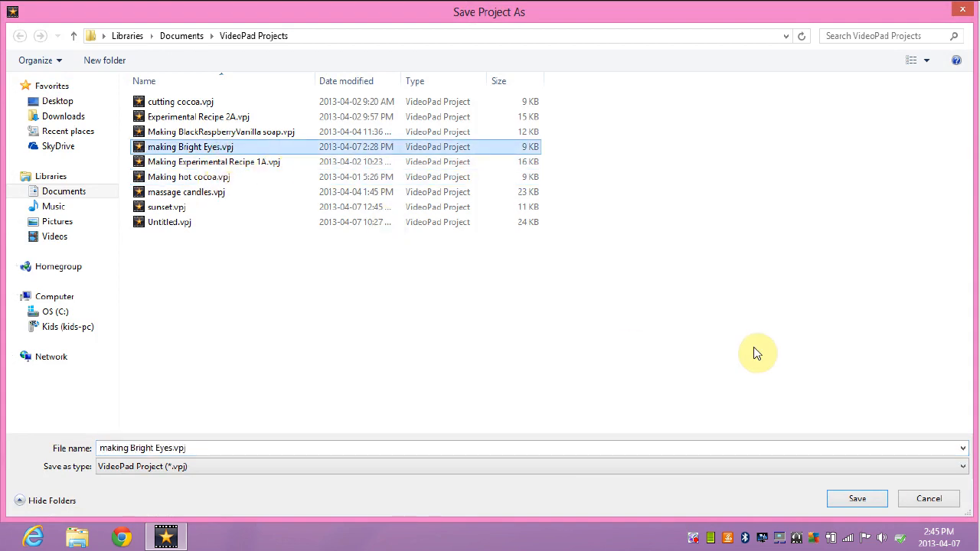
click(857, 499)
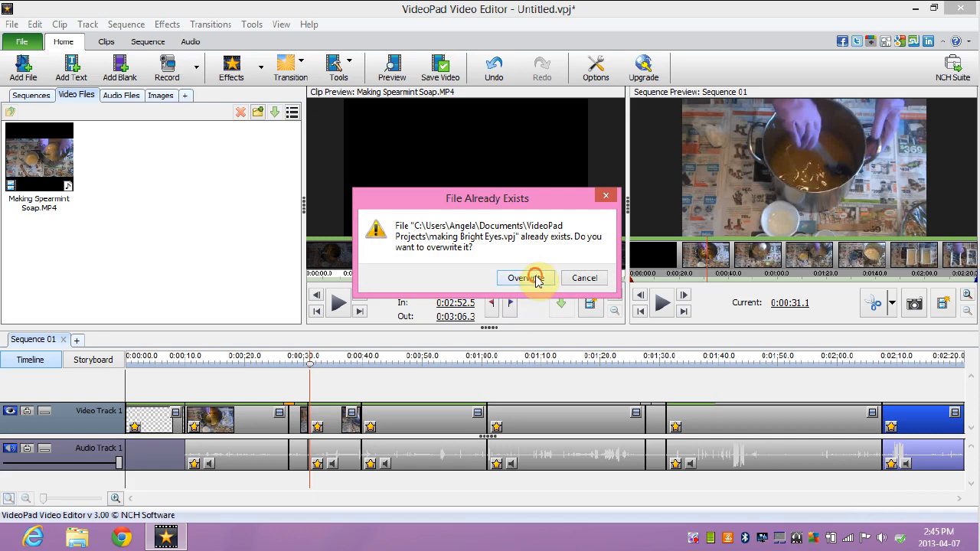
click(526, 278)
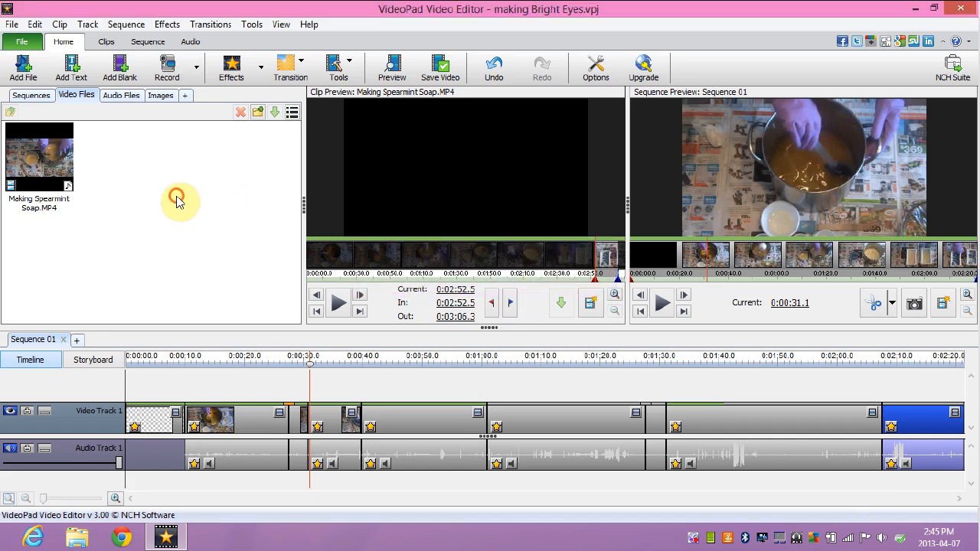
Open the existing project sunset.vpj from the VideoPad Projects folder
click(20, 42)
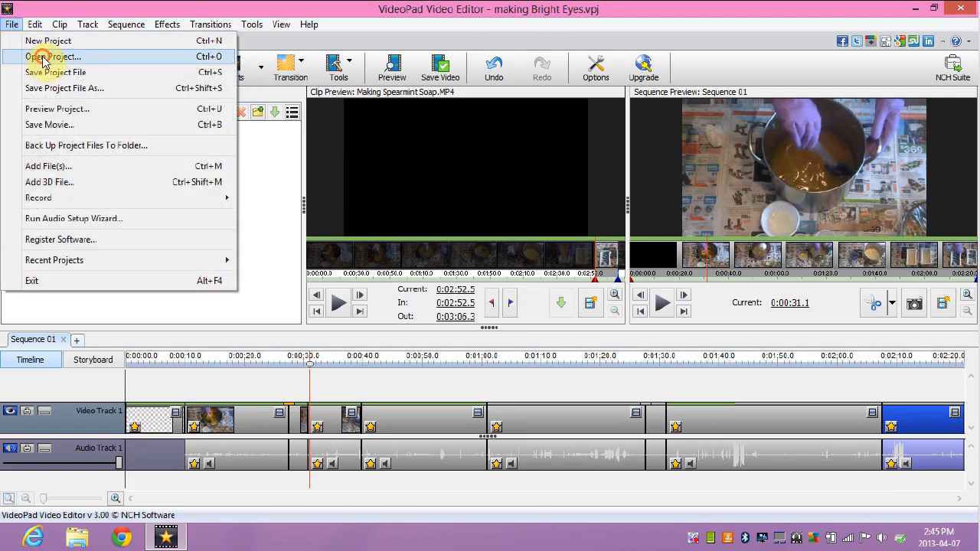
click(44, 59)
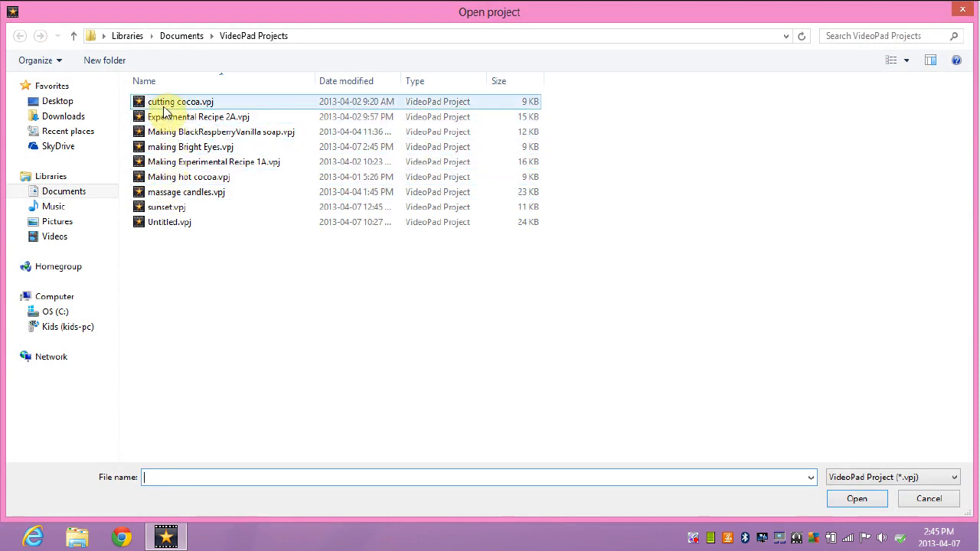
click(164, 209)
click(855, 498)
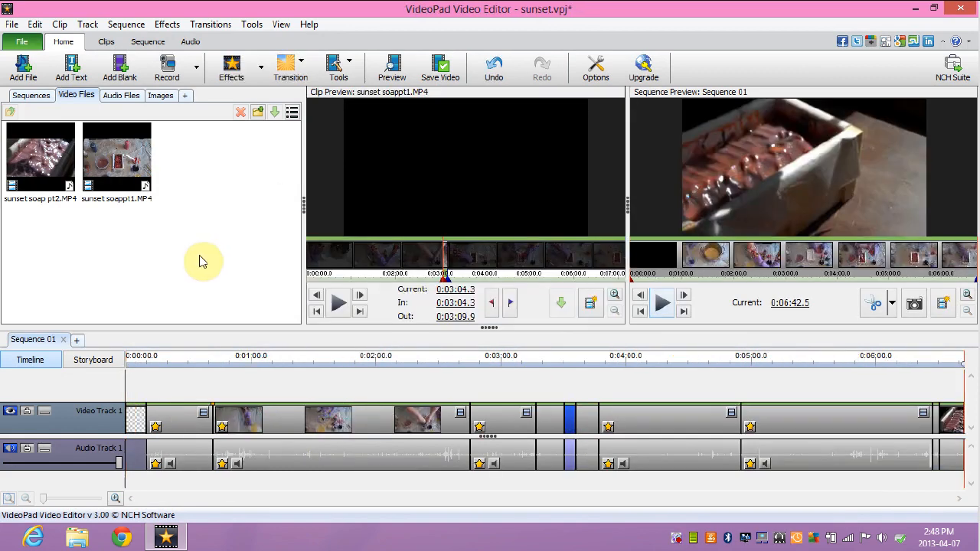
Start adding files to the project and browse to the newest photos in the Soap folder of the Pictures library
click(261, 201)
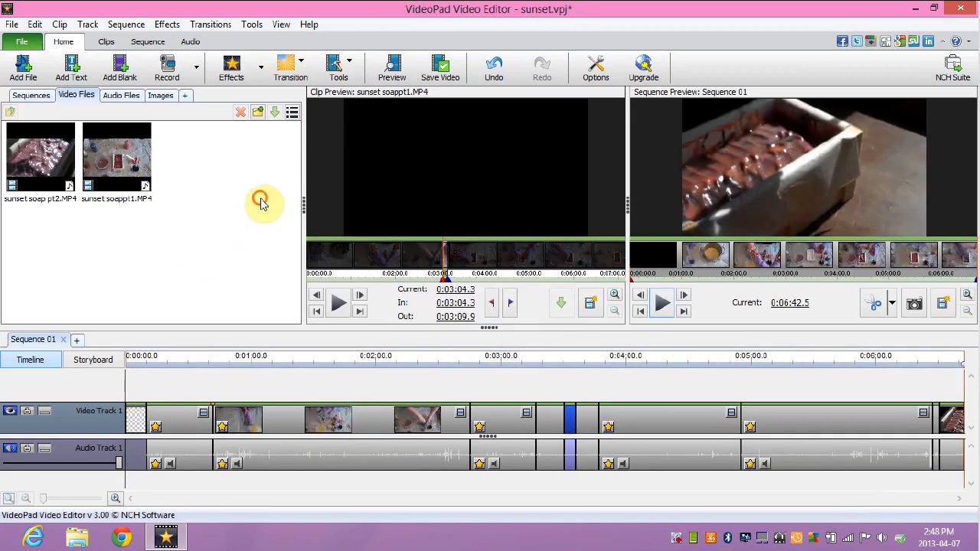
click(23, 67)
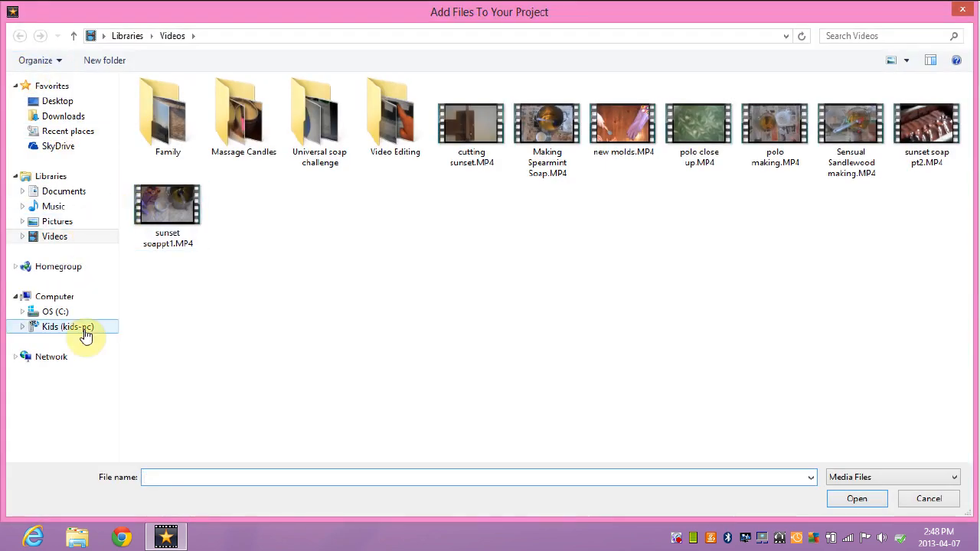
click(76, 221)
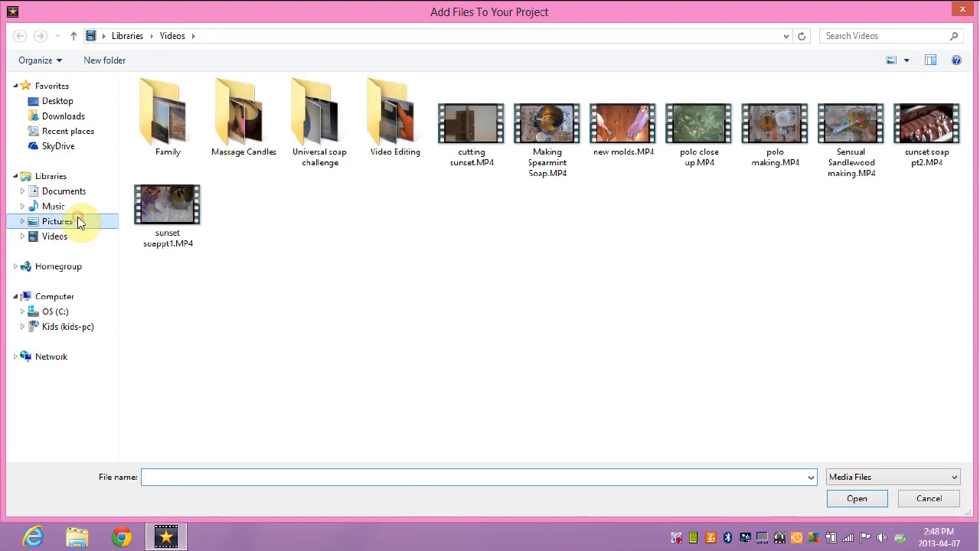
double_click(252, 149)
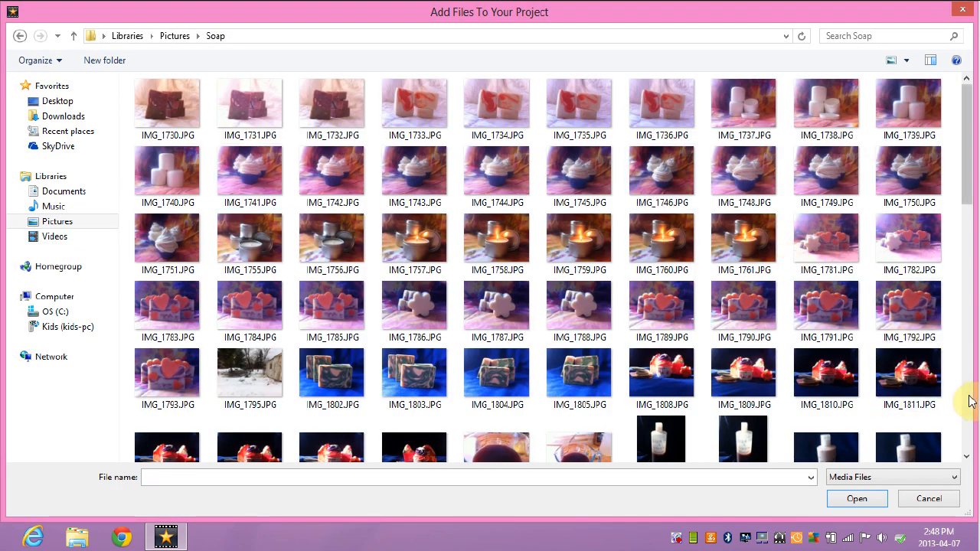
scroll(969, 400, down, 5)
scroll(969, 413, down, 5)
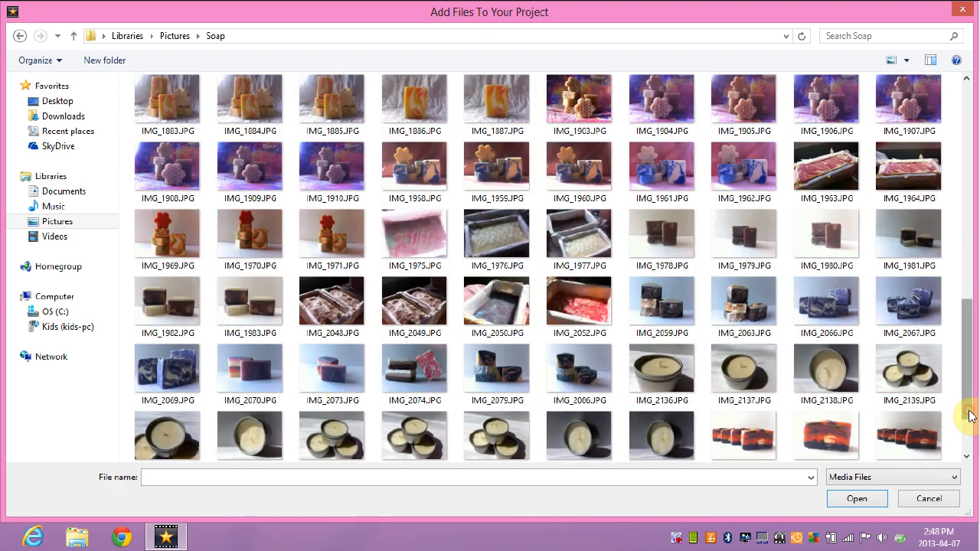
scroll(969, 428, down, 2)
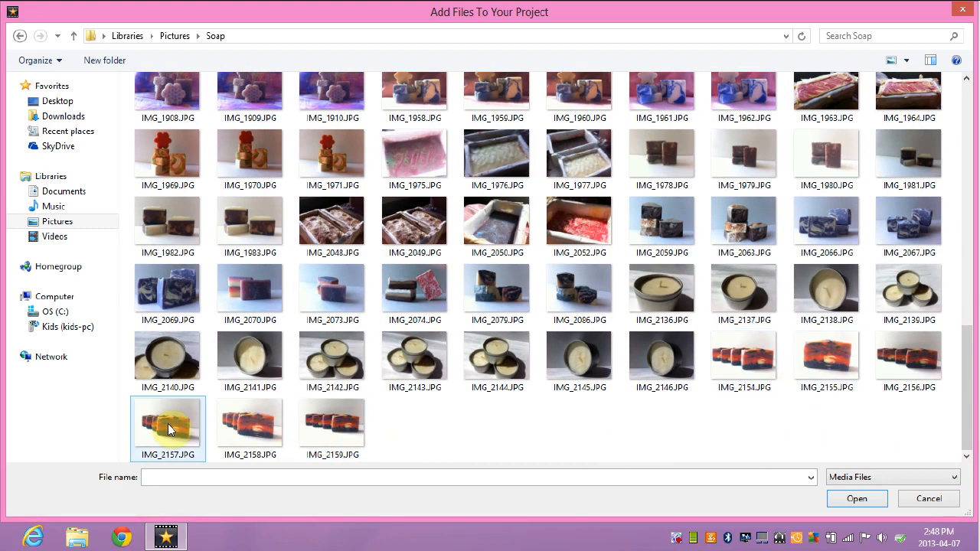
Switch to File Explorer and browse to the newest photos in the Soap folder of the Pictures library
click(82, 541)
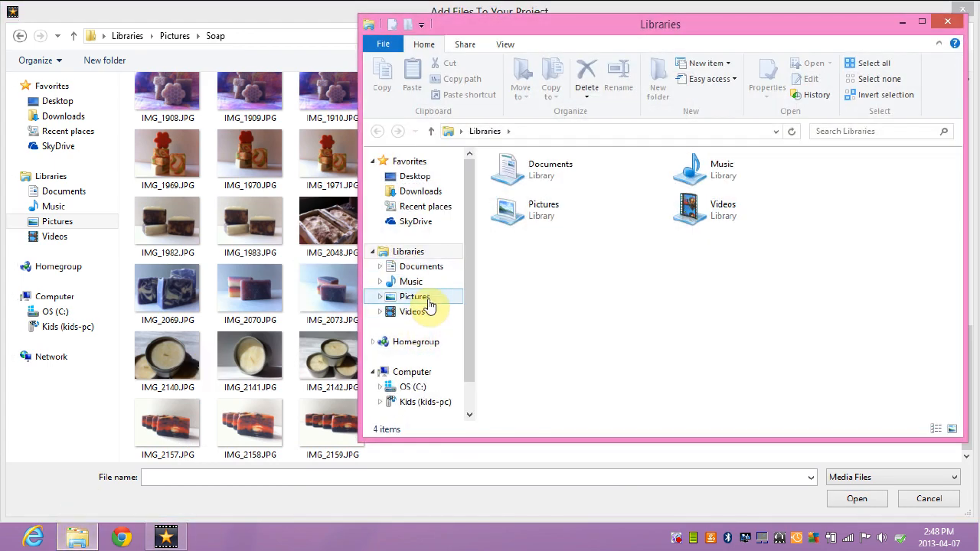
click(429, 299)
click(576, 222)
double_click(576, 222)
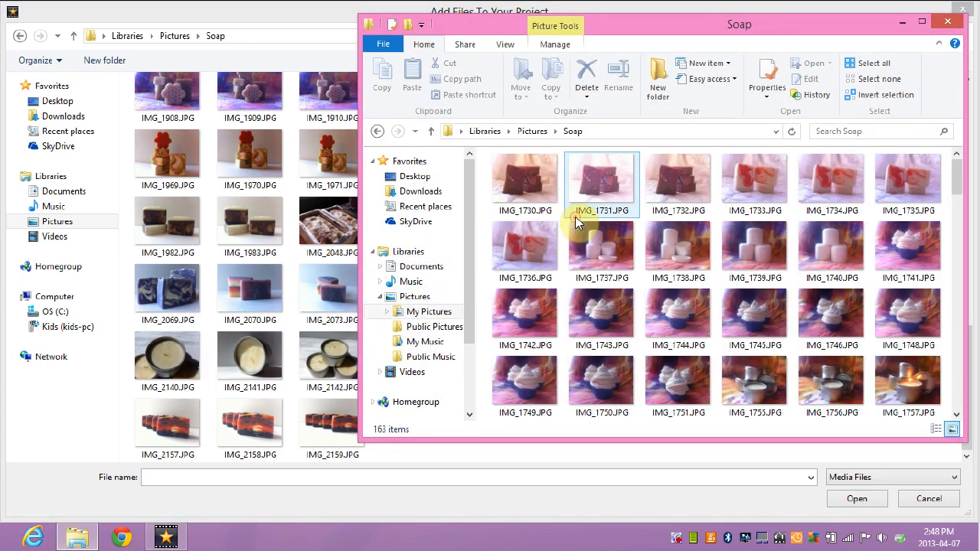
click(955, 384)
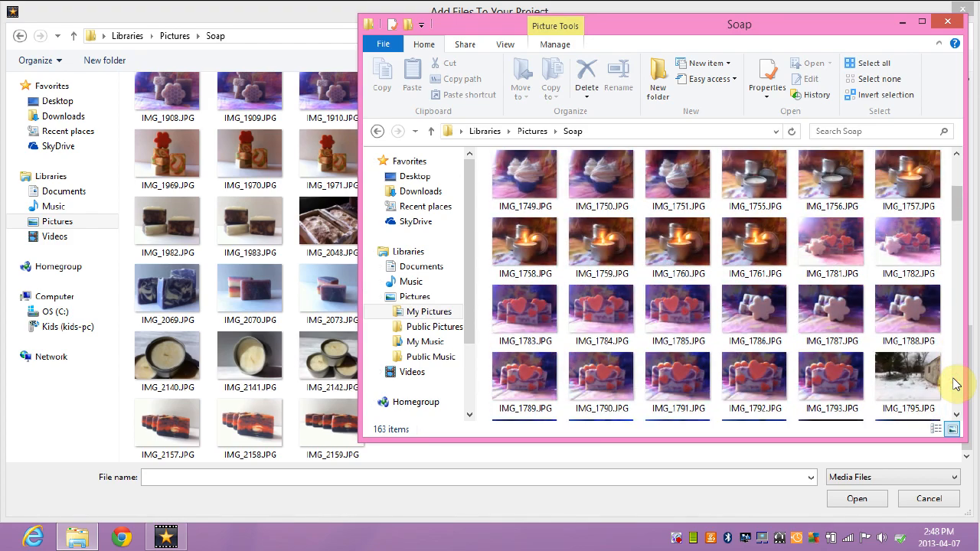
drag(956, 384, 956, 400)
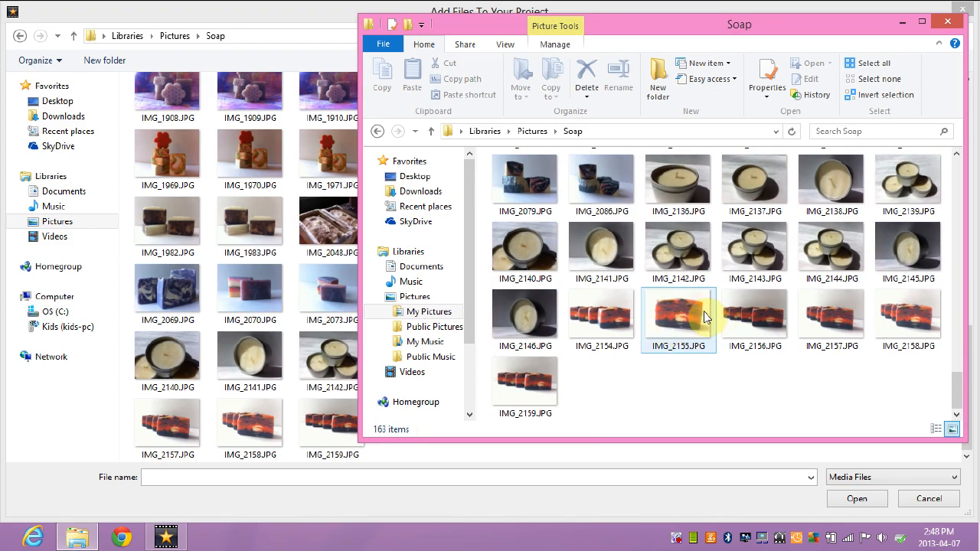
View IMG_2156.JPG and IMG_2159.JPG at full size to compare them, and close the File Explorer window
double_click(760, 314)
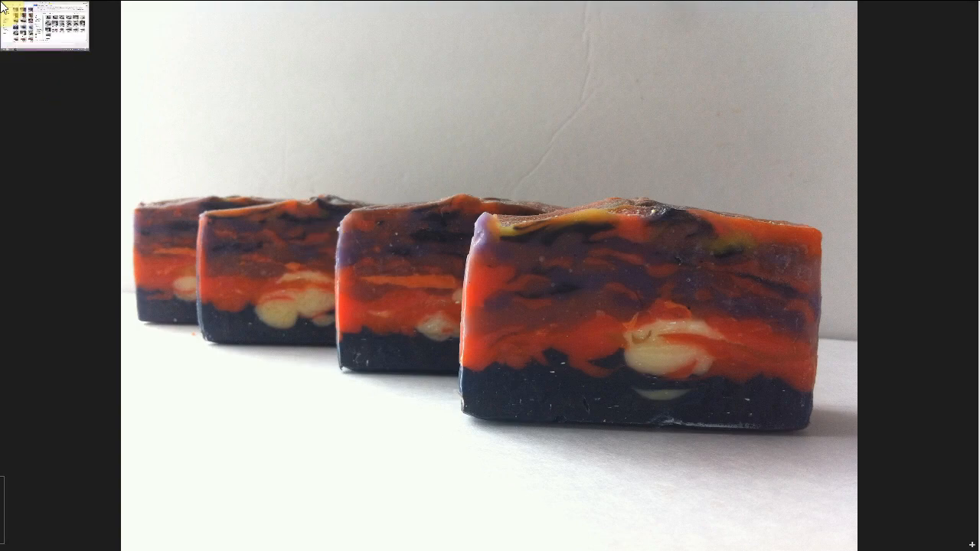
click(3, 7)
click(520, 381)
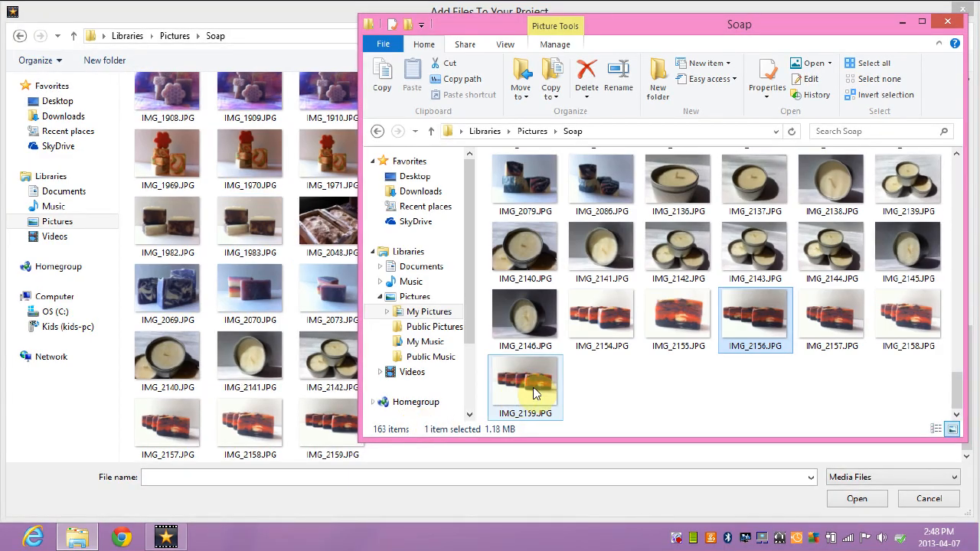
double_click(519, 376)
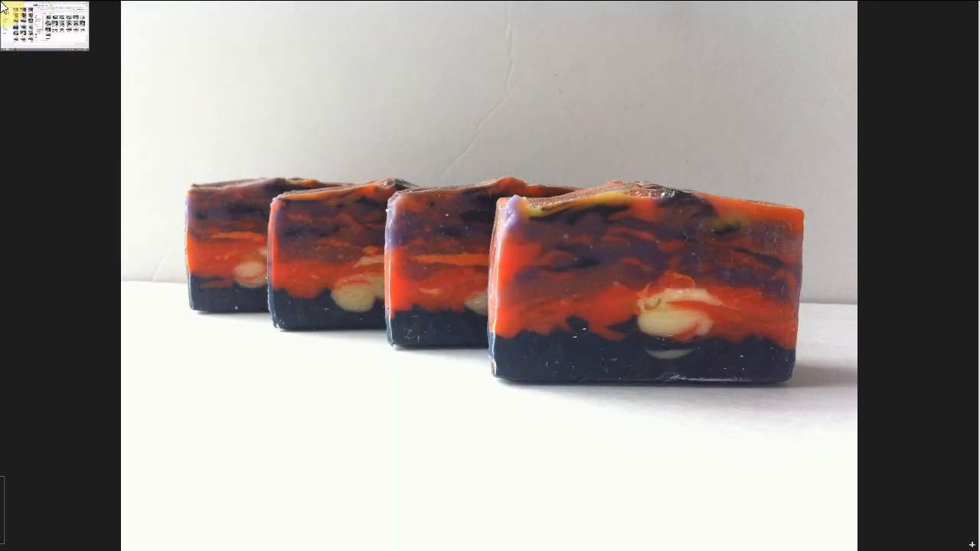
click(4, 7)
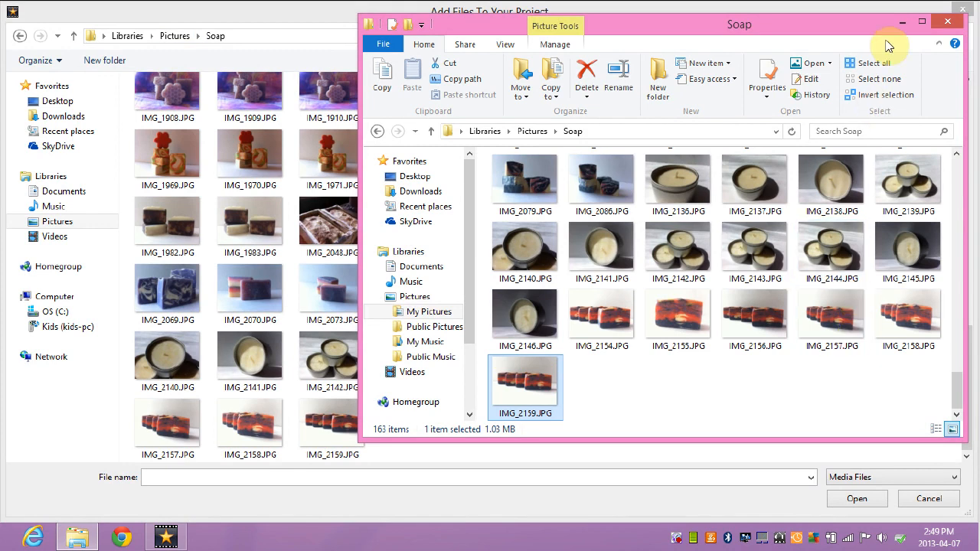
click(946, 23)
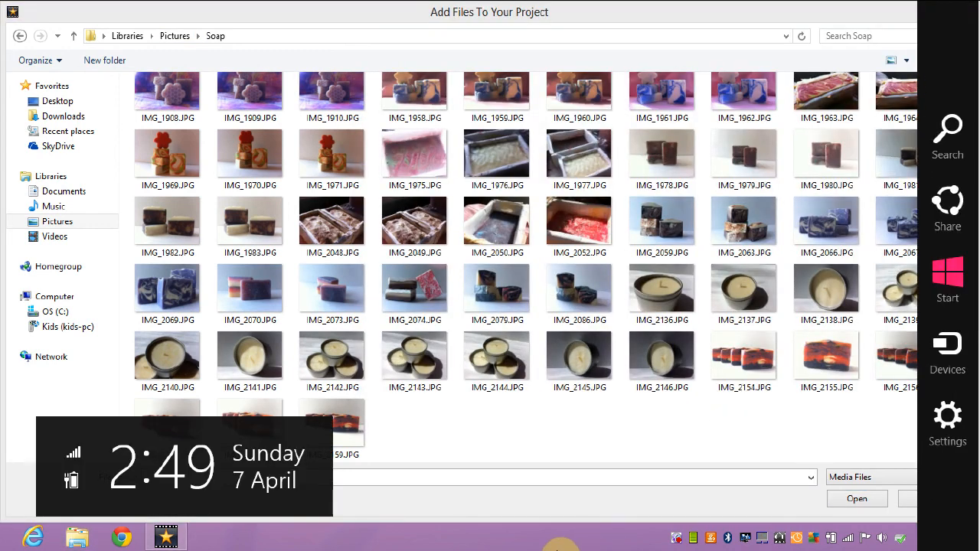
Add the photo IMG_2159.JPG from the Soap folder to the project
click(475, 432)
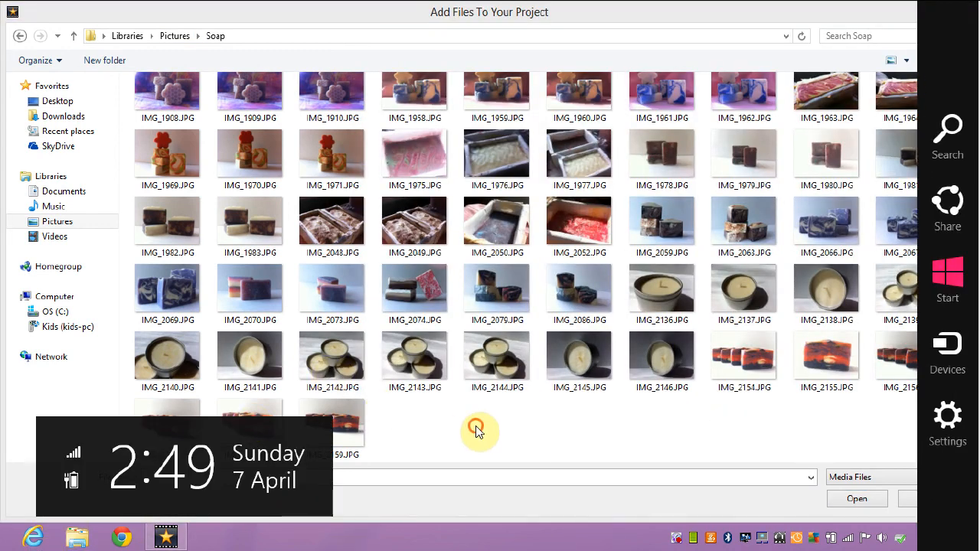
click(348, 433)
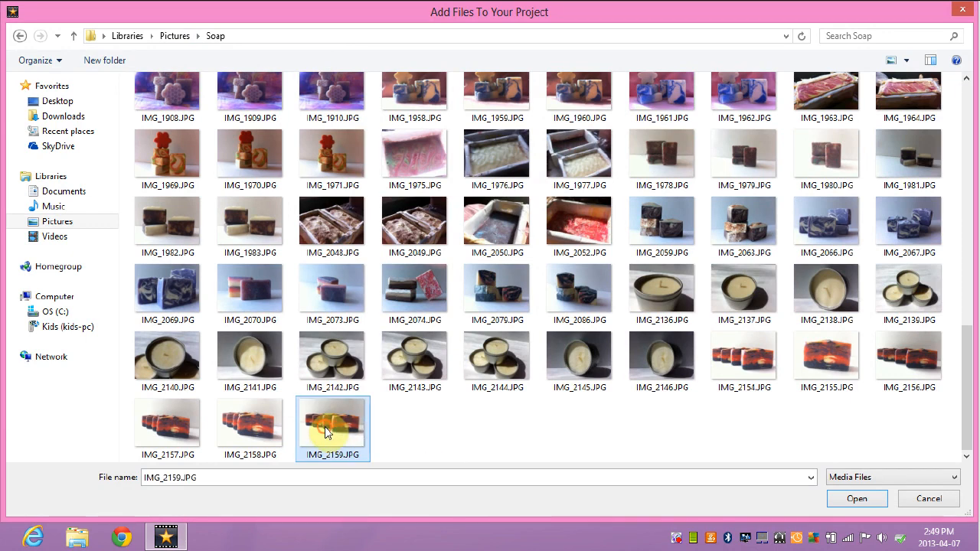
click(857, 499)
Add the photo IMG_2155.JPG from the Soap folder to the project
click(22, 70)
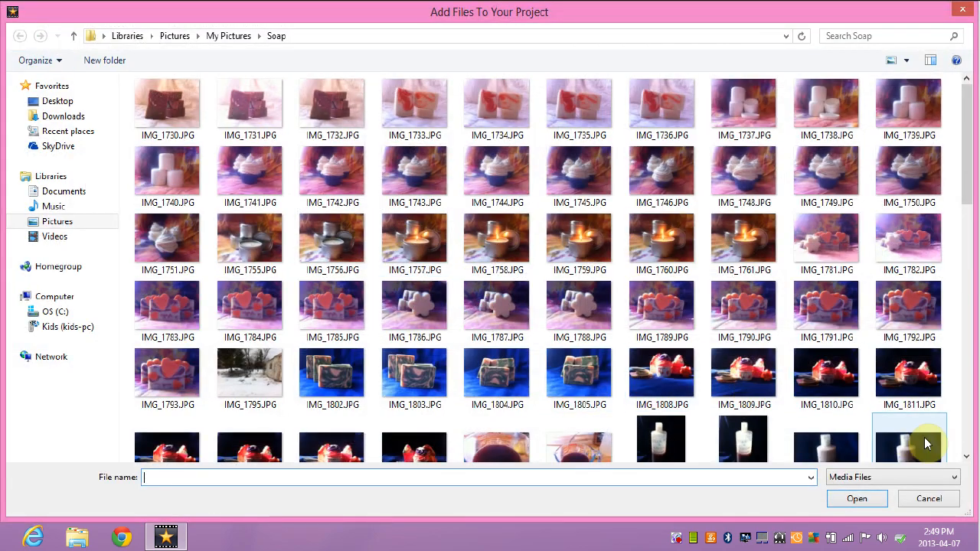
click(967, 441)
click(811, 355)
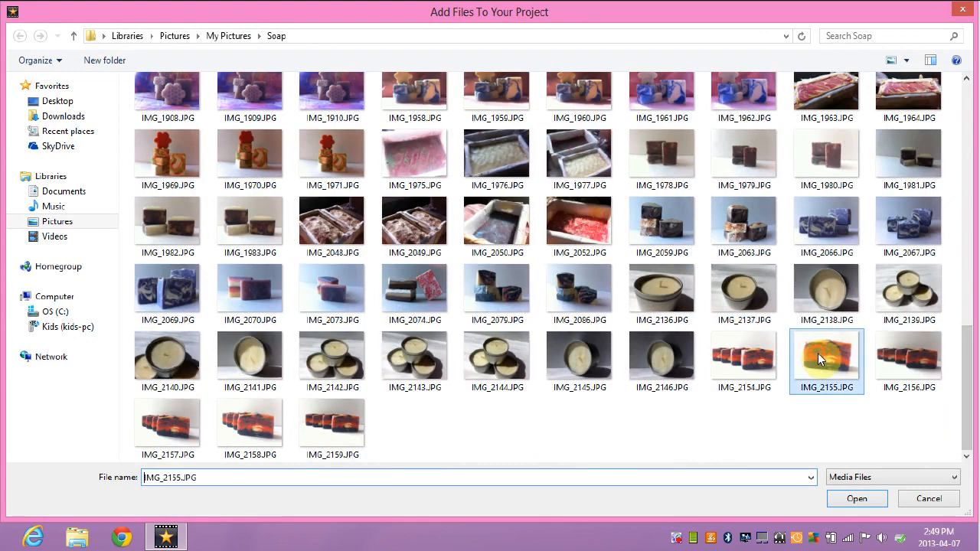
click(855, 499)
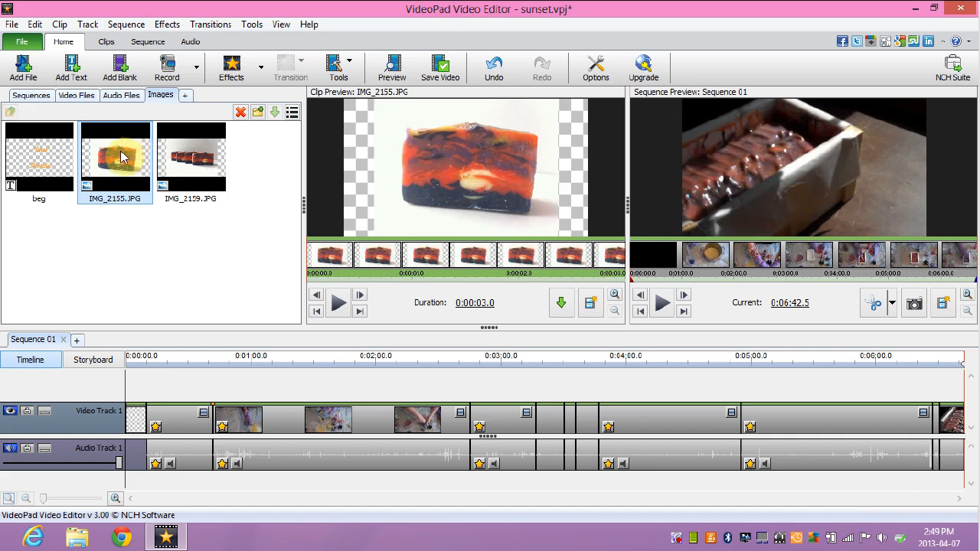
Set the duration of IMG_2159.JPG to 0:00:09.0 and place it at the end of Video Track 1
click(191, 152)
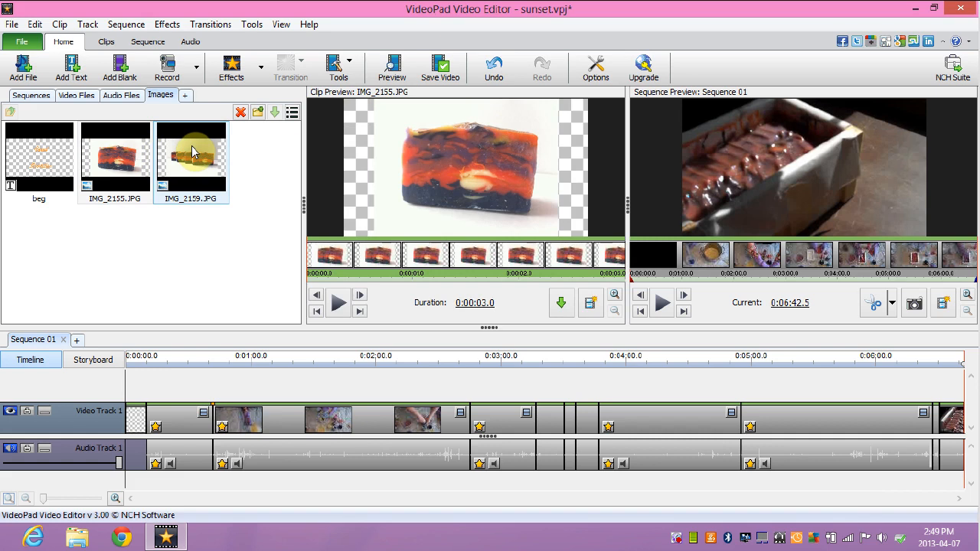
double_click(192, 151)
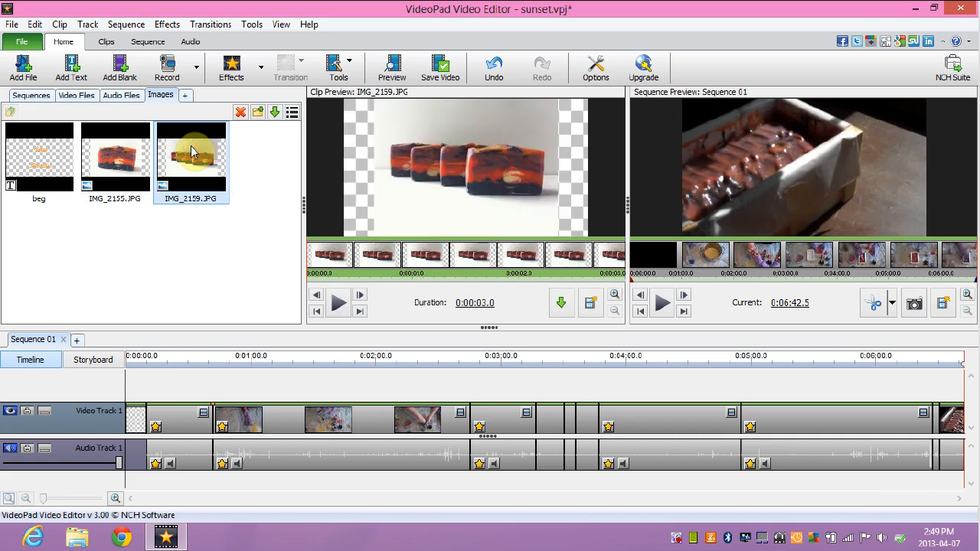
drag(191, 151, 201, 180)
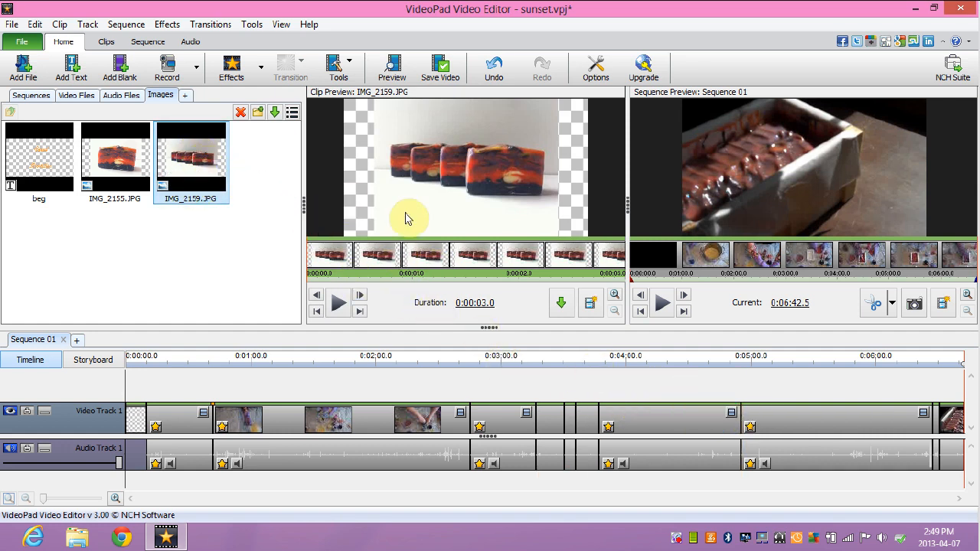
click(477, 303)
click(427, 261)
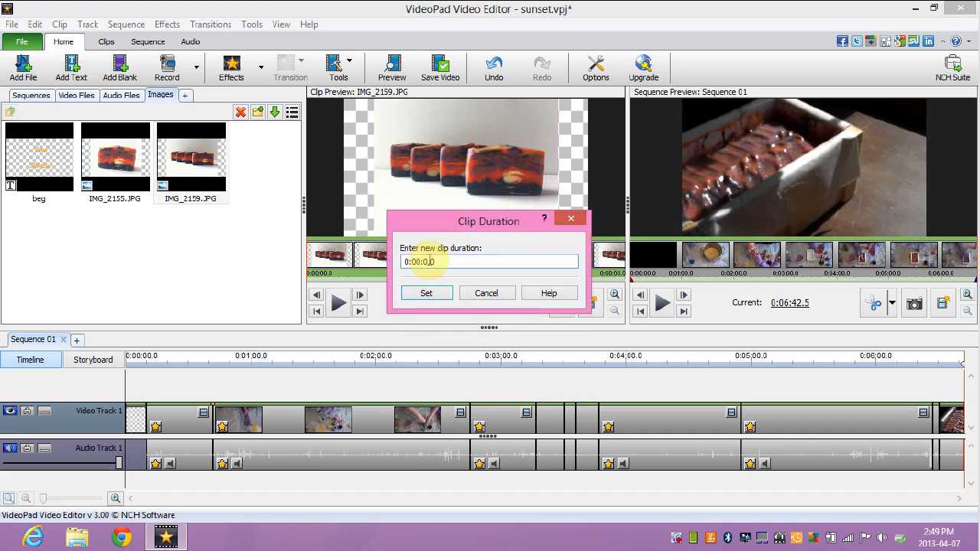
text(9)
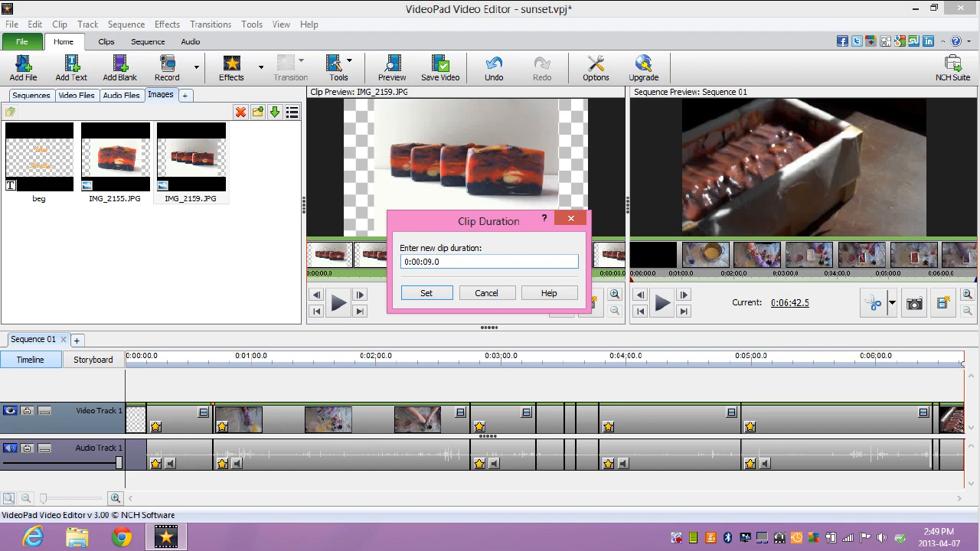
click(428, 294)
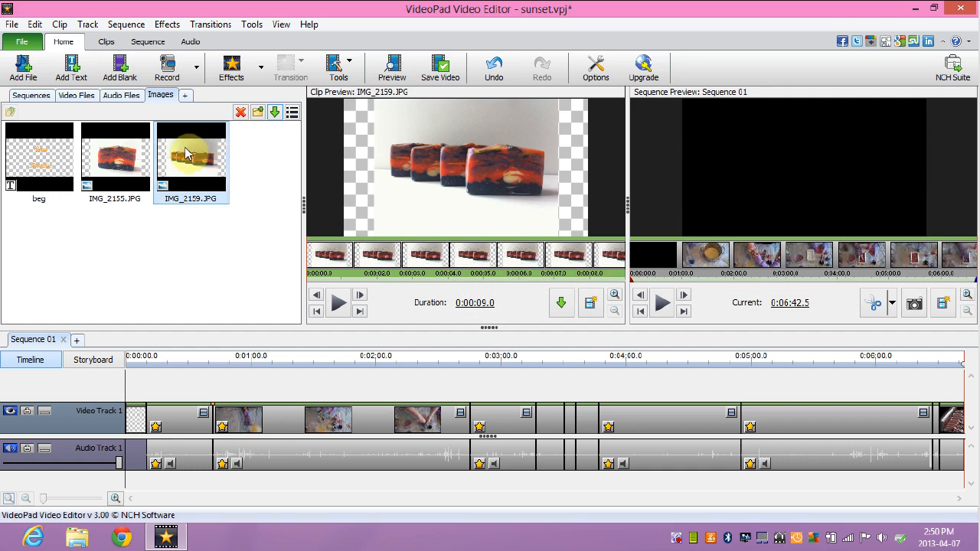
drag(186, 153, 967, 421)
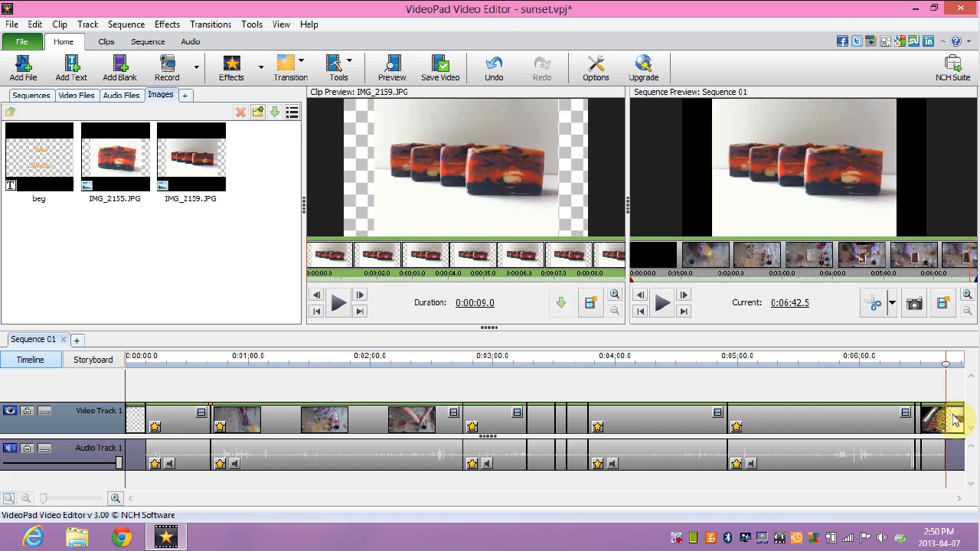
Set the clip duration of IMG_2155.JPG to 0:00:09.0
click(91, 158)
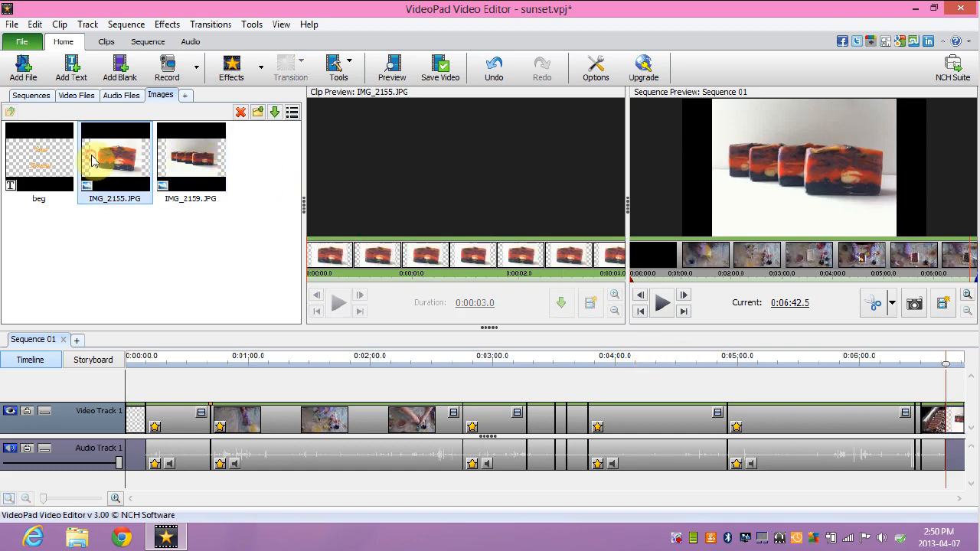
drag(91, 158, 966, 423)
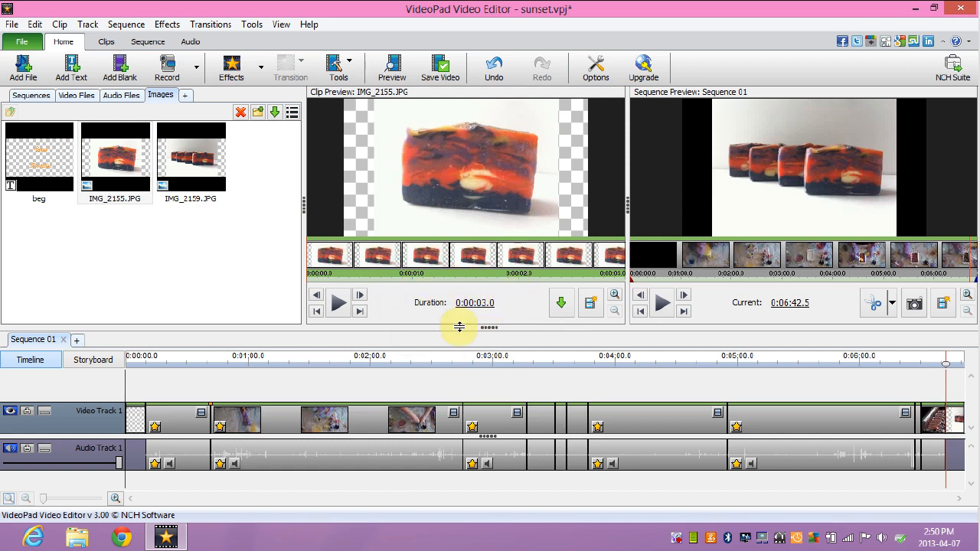
click(478, 304)
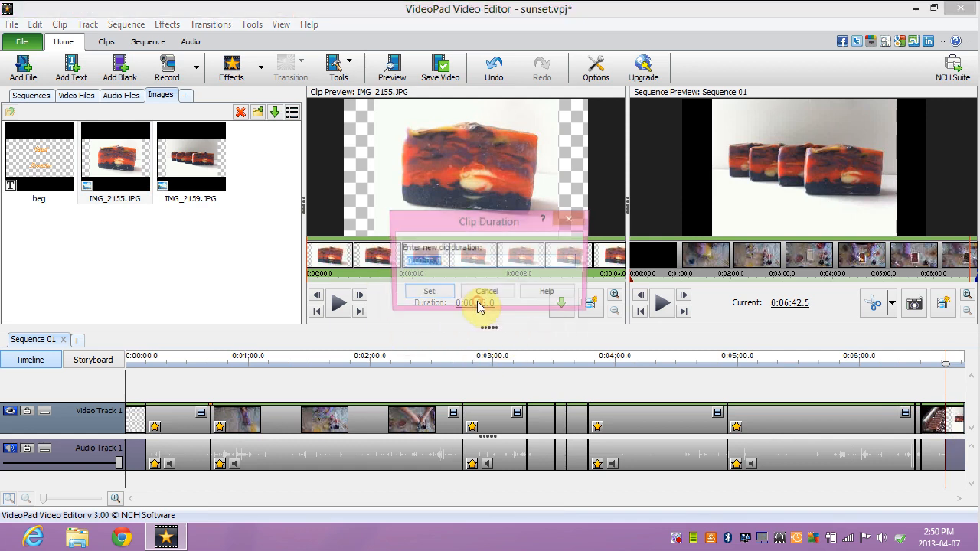
click(427, 261)
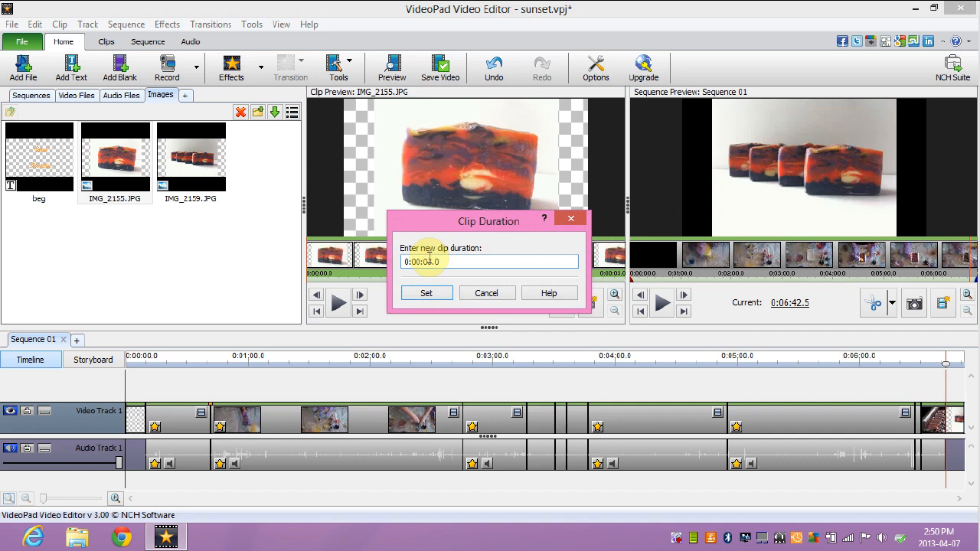
text(9)
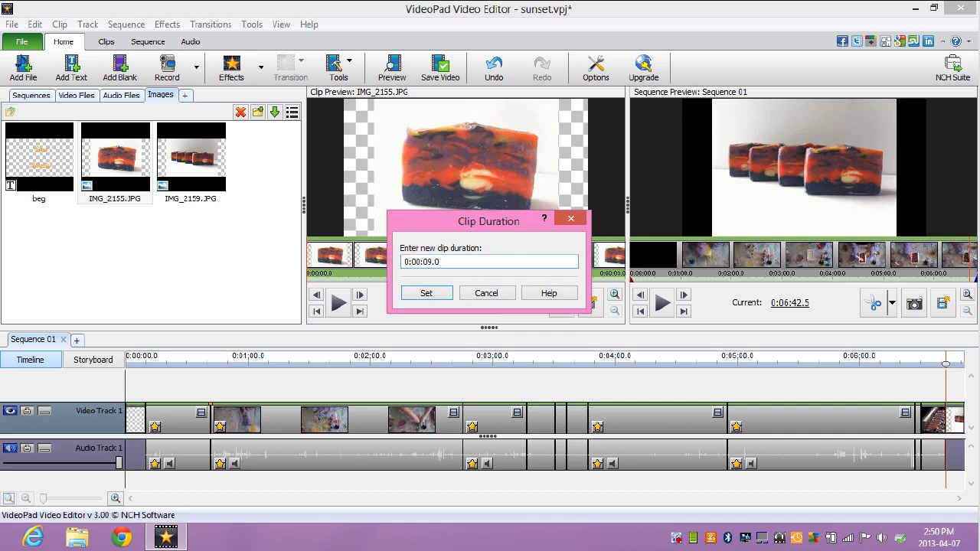
click(439, 293)
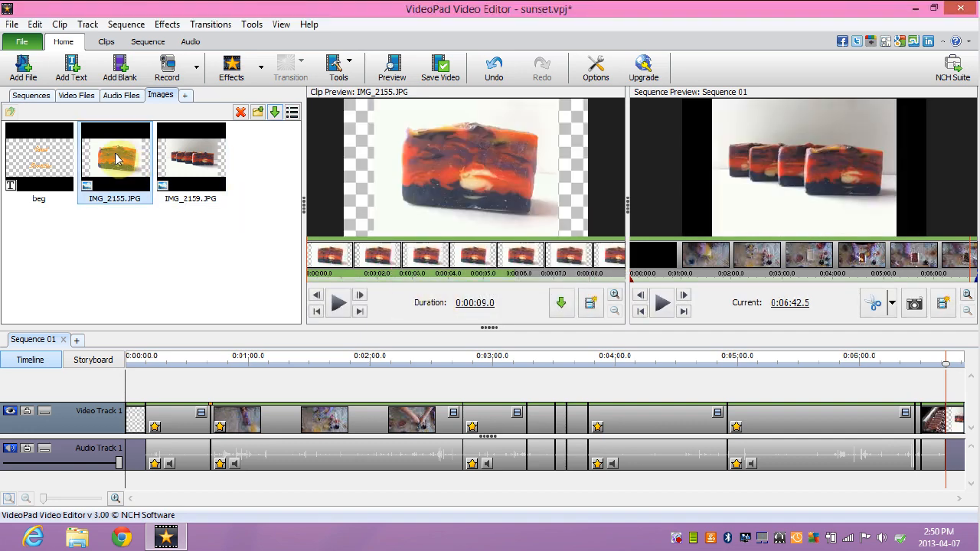
Place IMG_2155.JPG after IMG_2159.JPG at the end of Video Track 1 and play back the sequence's ending
drag(107, 156, 957, 417)
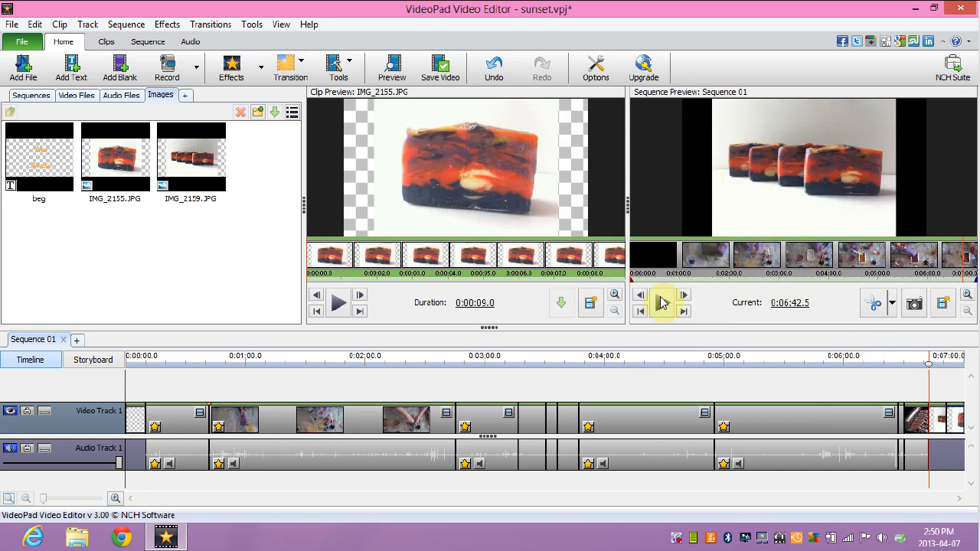
click(662, 303)
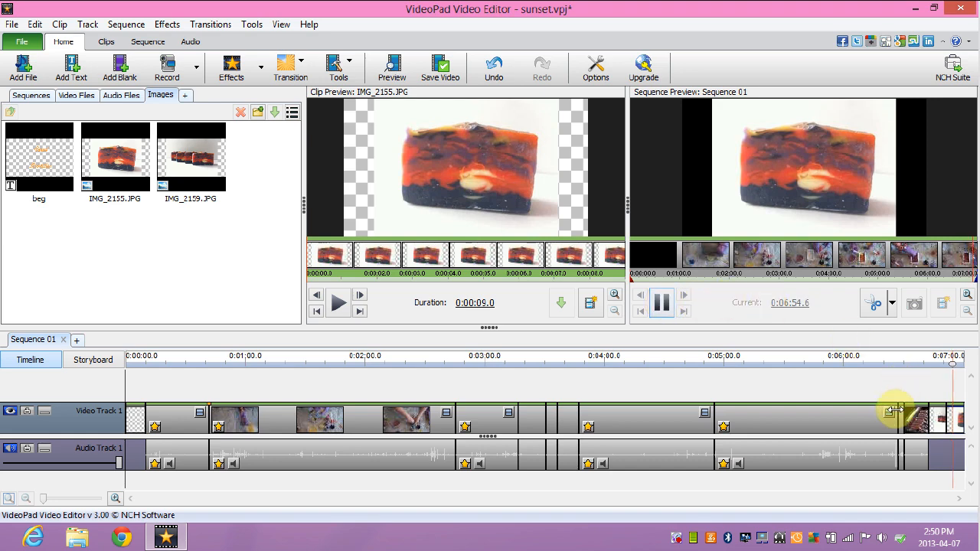
Play back the sequence from about 0:06:29 across the cut into the final close-up video clip
click(946, 255)
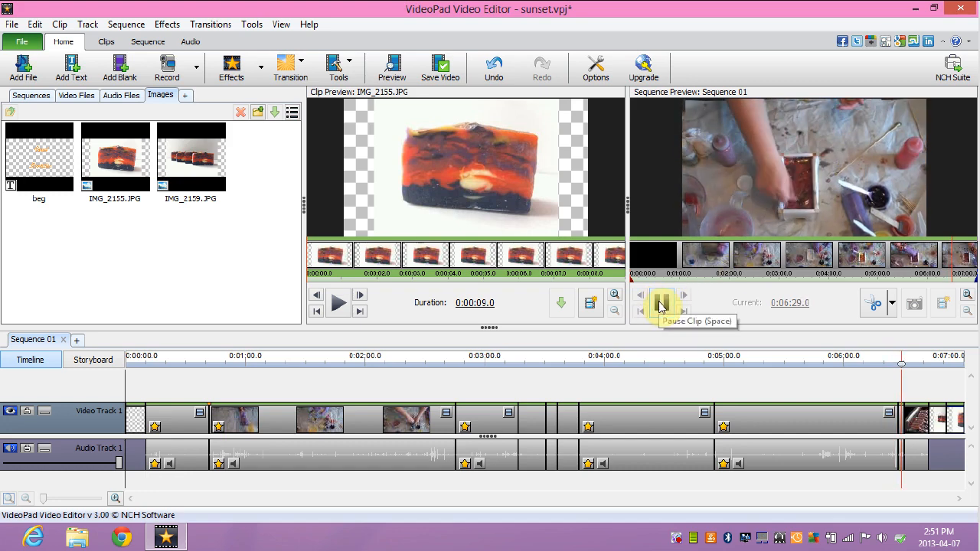
click(661, 304)
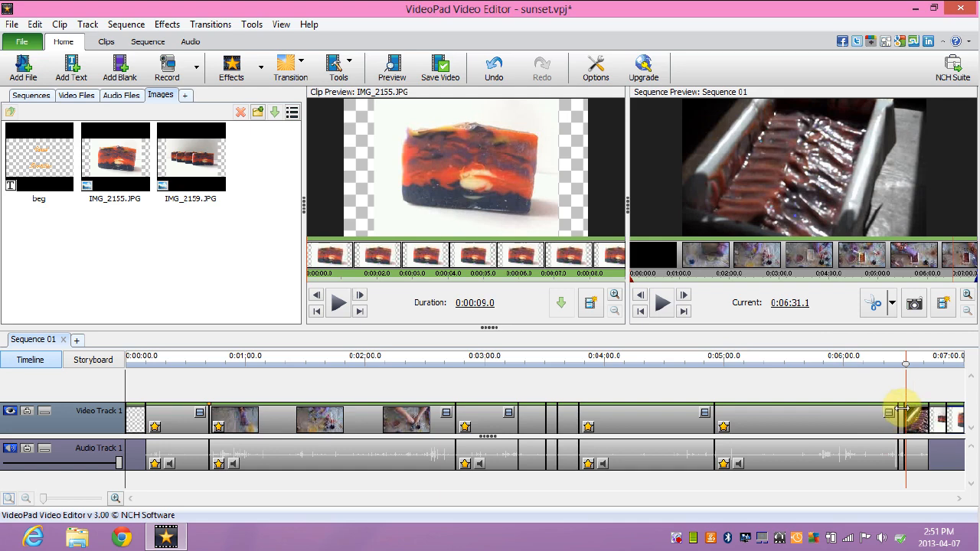
Undo the accidental edit and apply a 2-second Fade transition to the short sunset soappt1.MP4 clip just before the final video clip
click(903, 412)
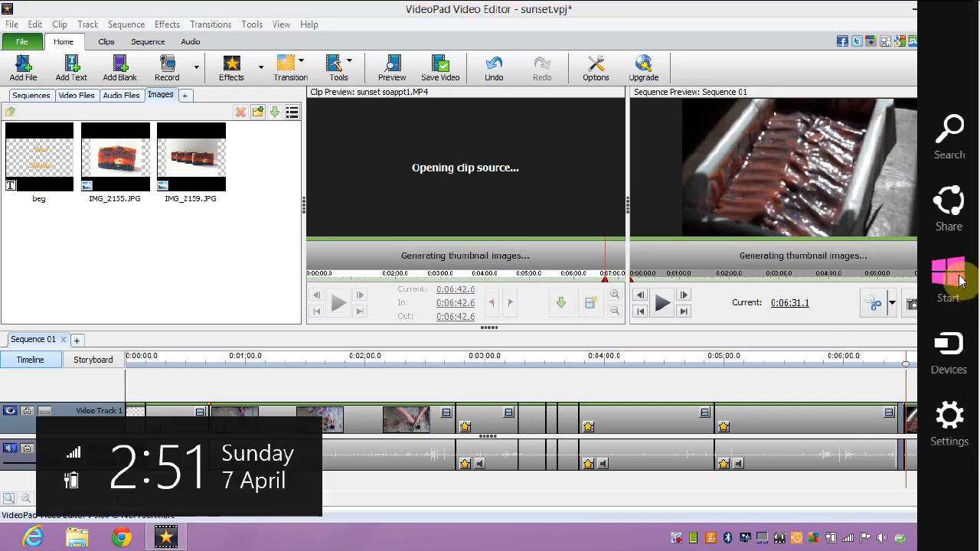
click(495, 64)
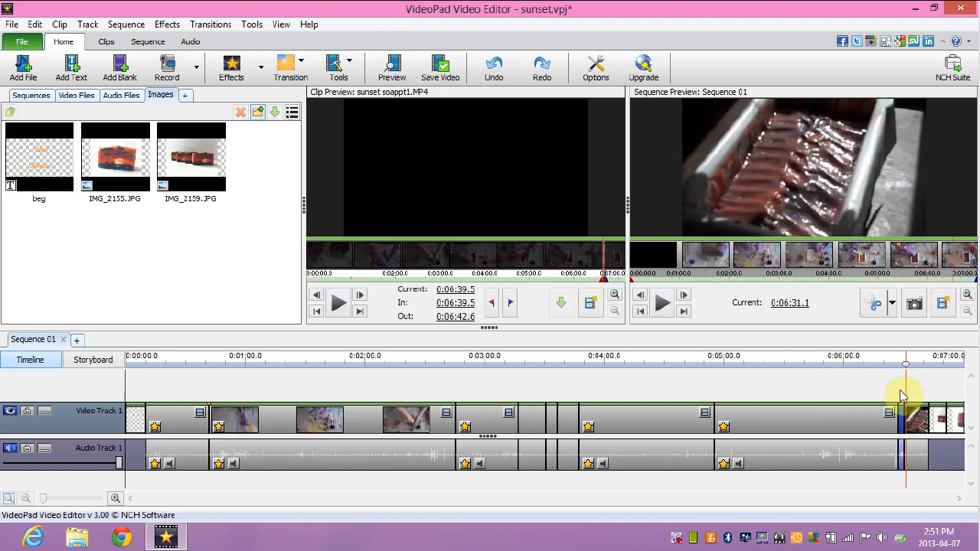
mouse_move(961, 281)
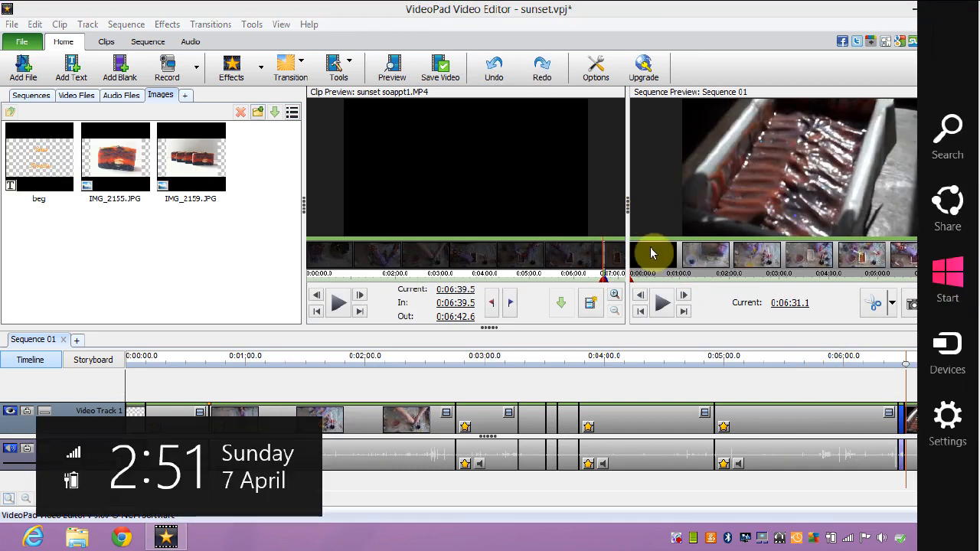
click(303, 64)
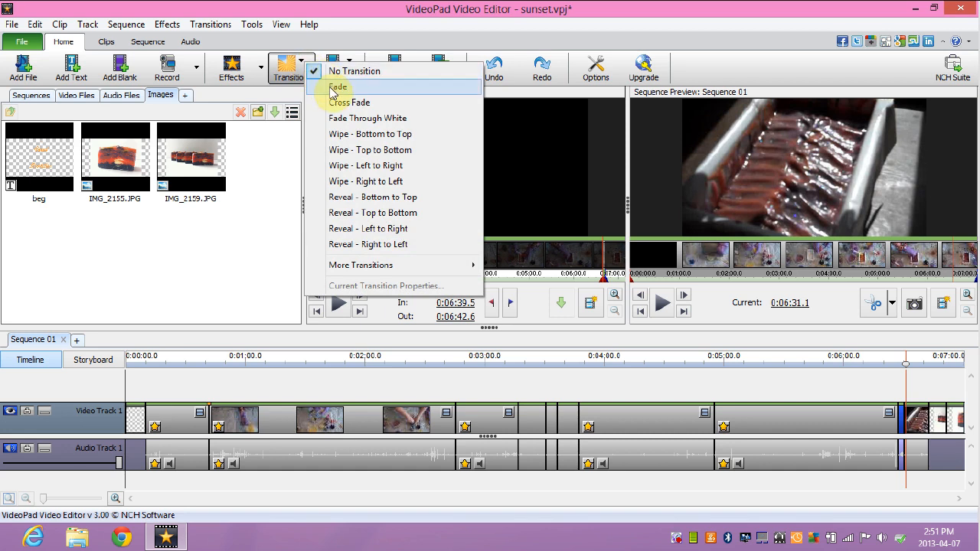
click(332, 89)
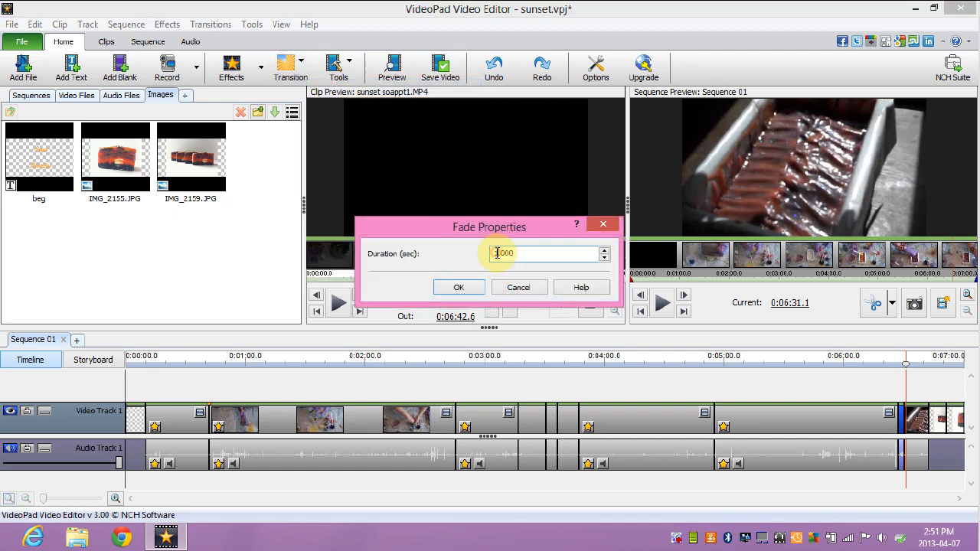
text(2)
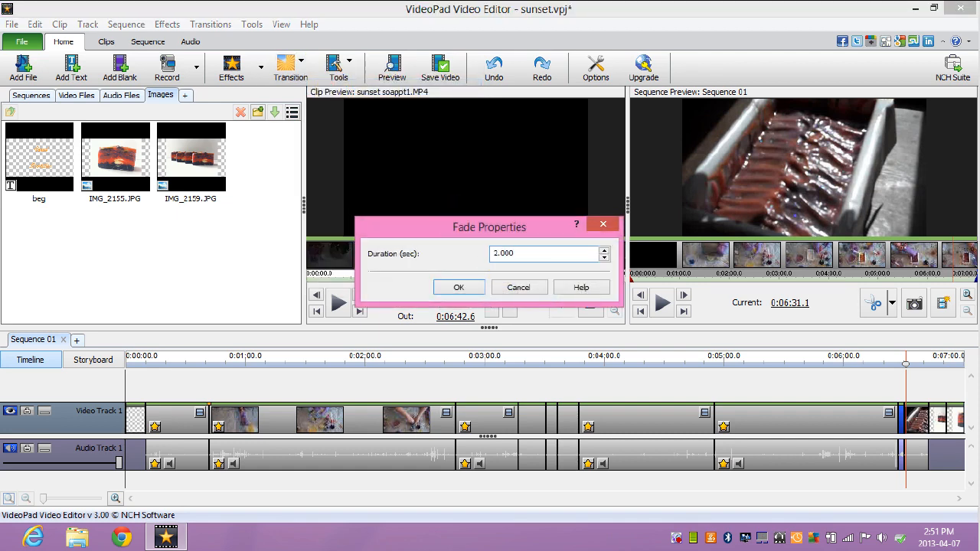
click(457, 287)
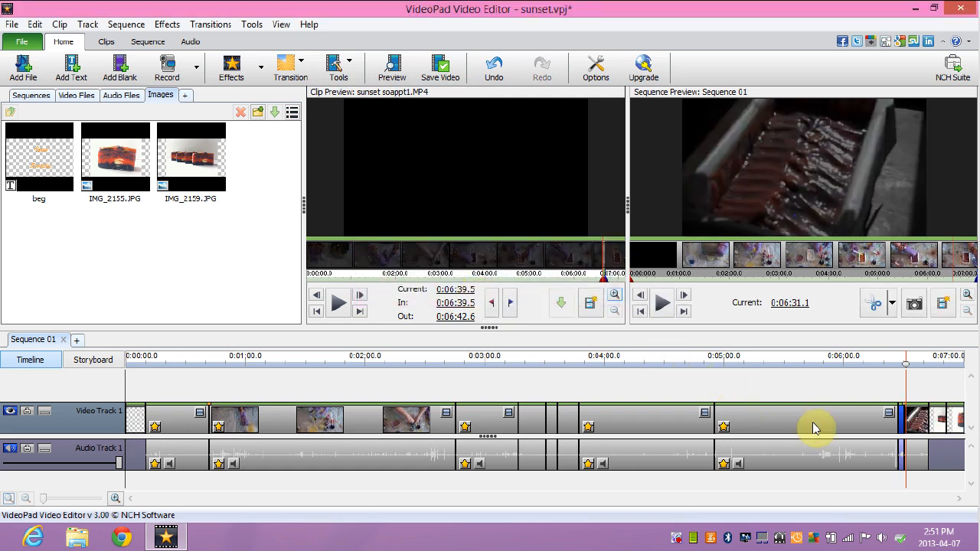
Play back the sequence from about 0:06:27 across the new fade and into the first soap photo
click(952, 277)
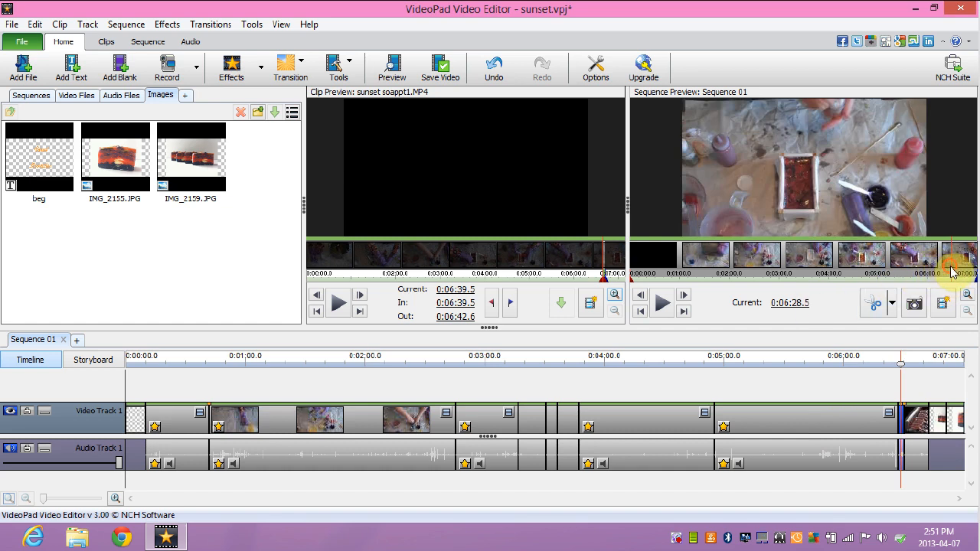
click(951, 273)
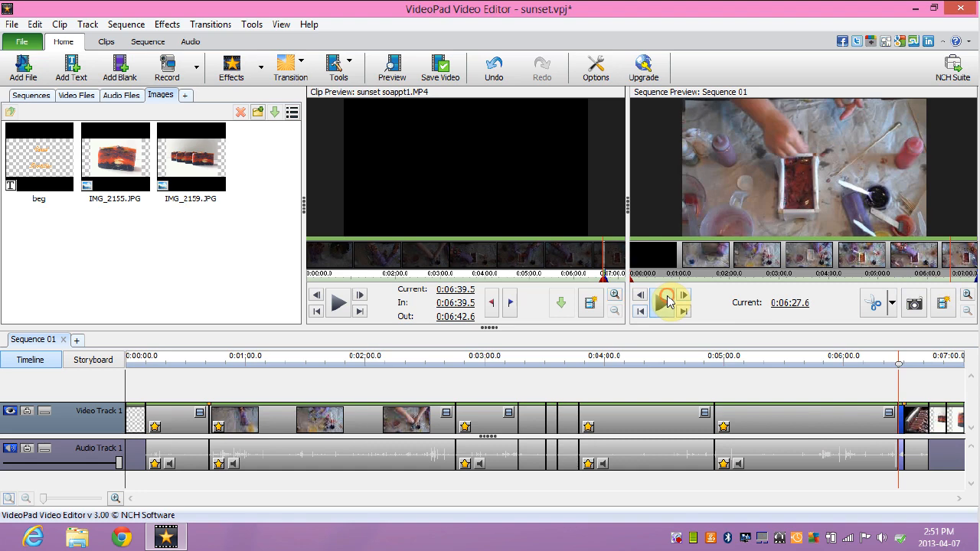
click(668, 300)
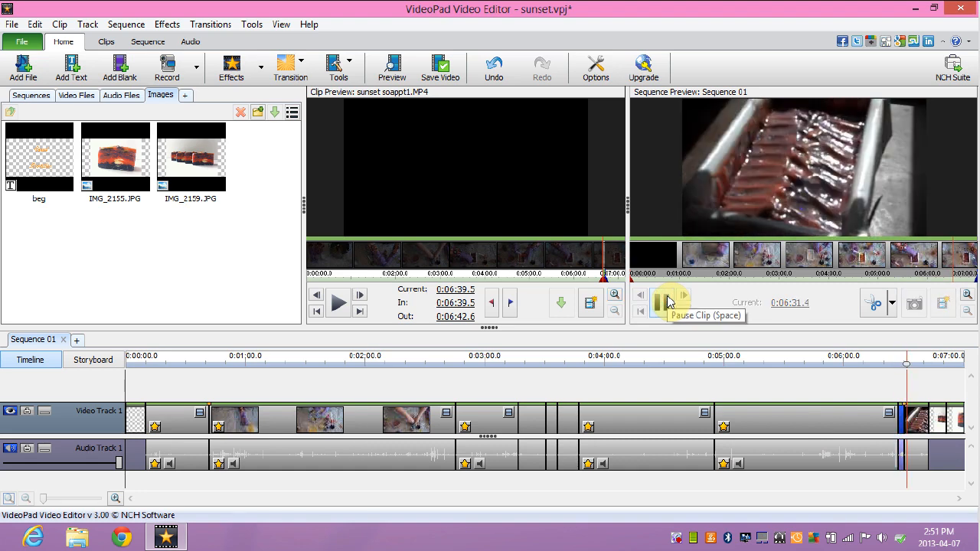
click(667, 301)
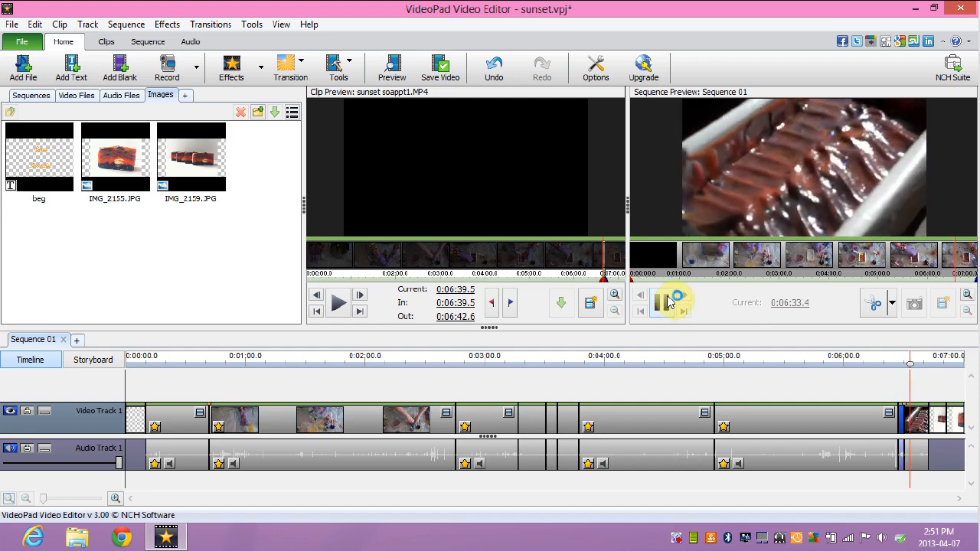
click(921, 423)
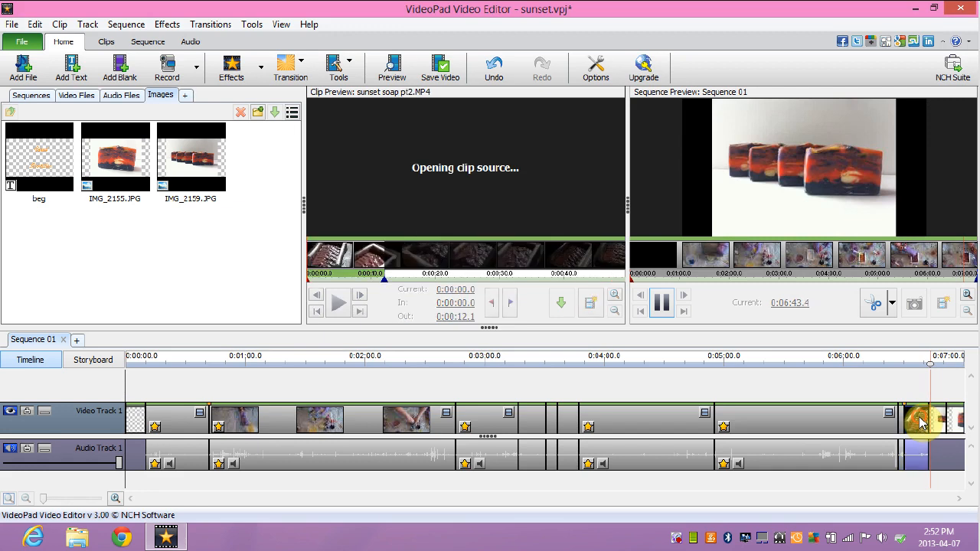
click(663, 303)
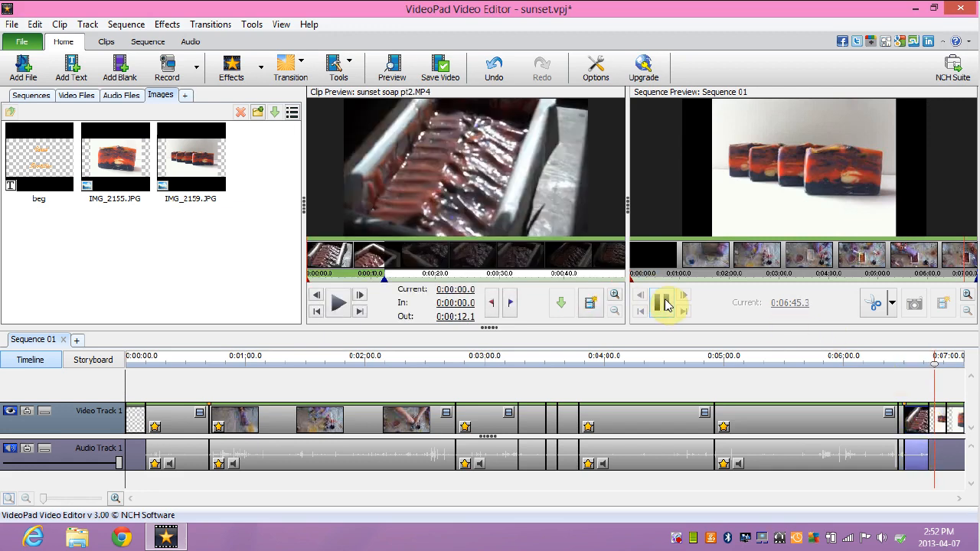
click(935, 411)
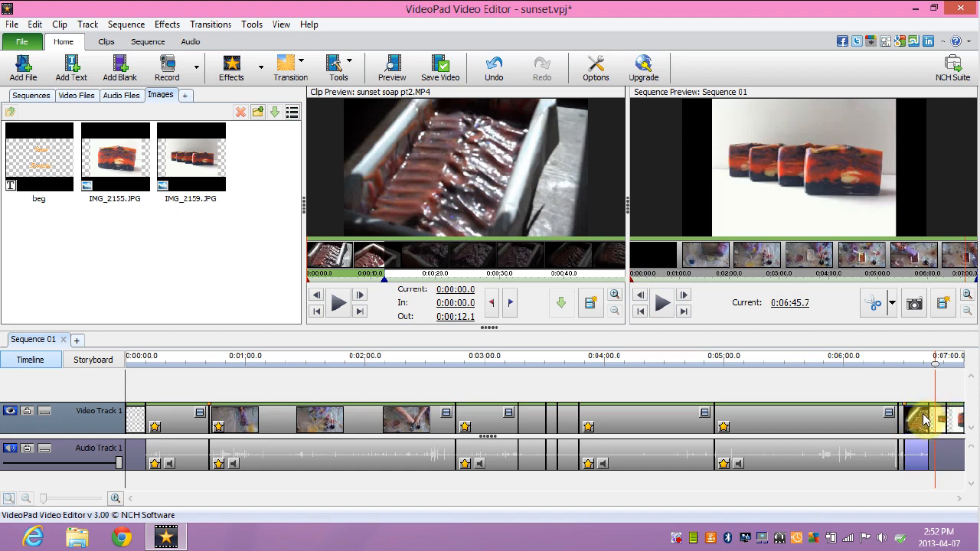
click(956, 262)
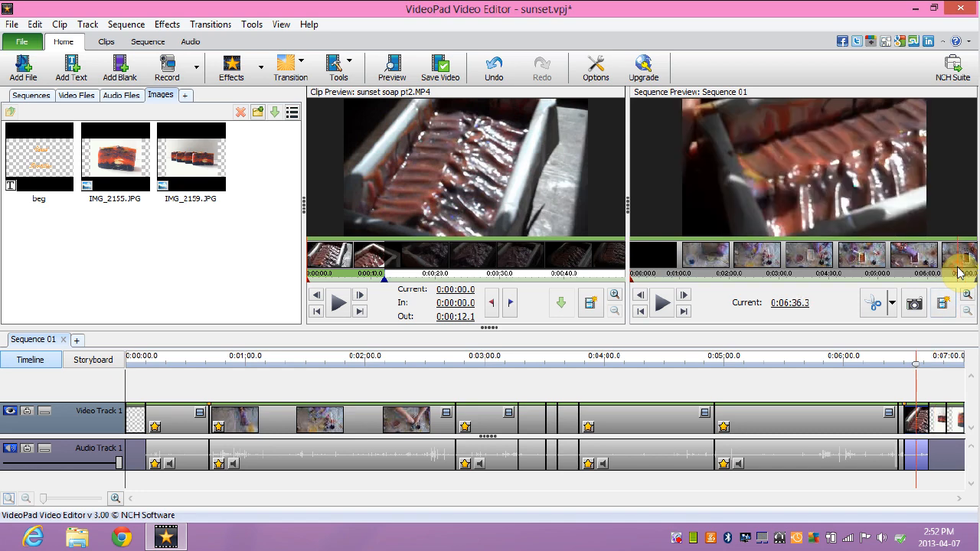
Apply a Zoom transition with a duration of 2 seconds to the sunset soap pt2.MP4 clip
click(919, 420)
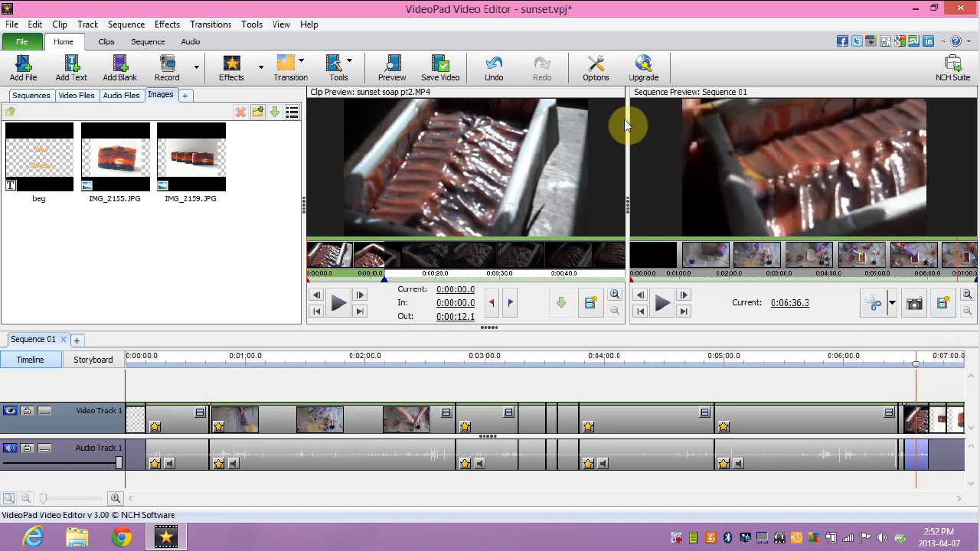
click(309, 65)
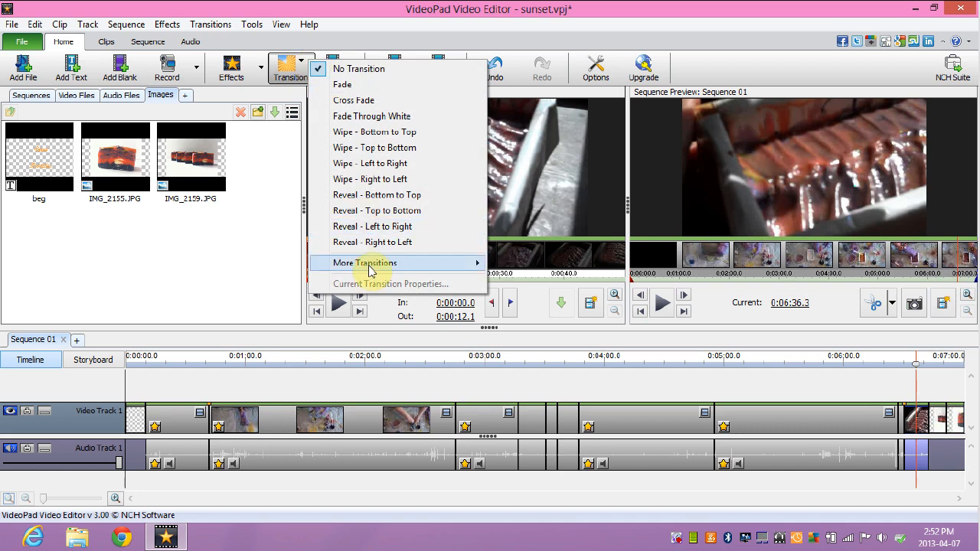
mouse_move(369, 265)
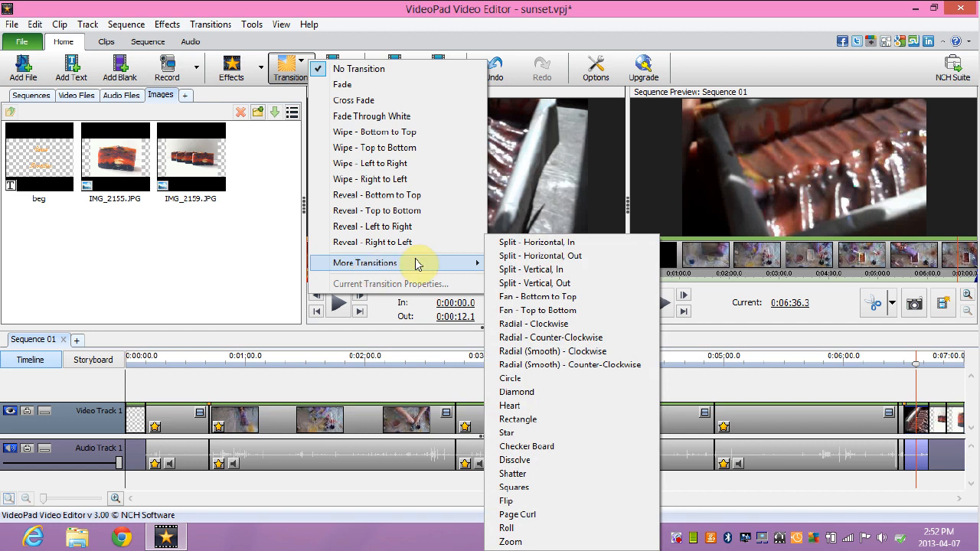
click(469, 265)
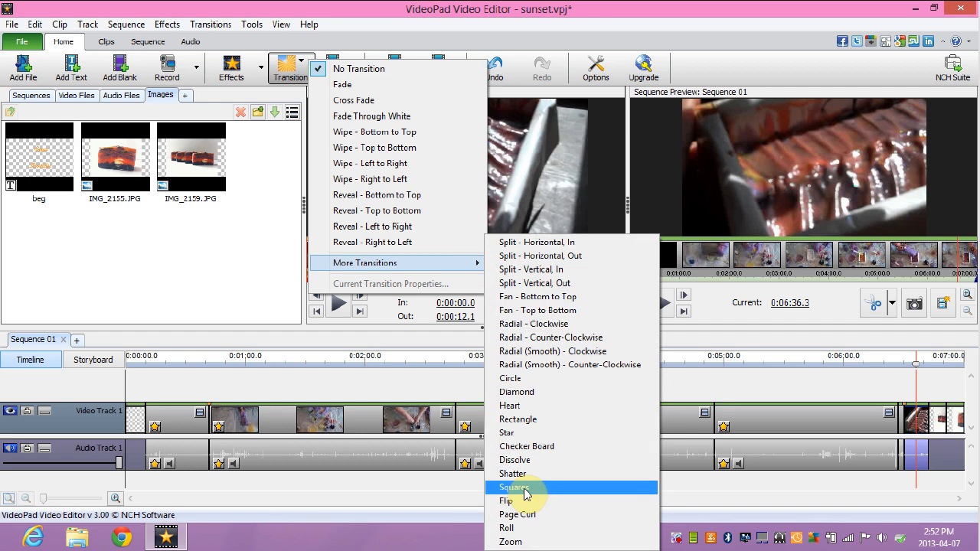
click(532, 542)
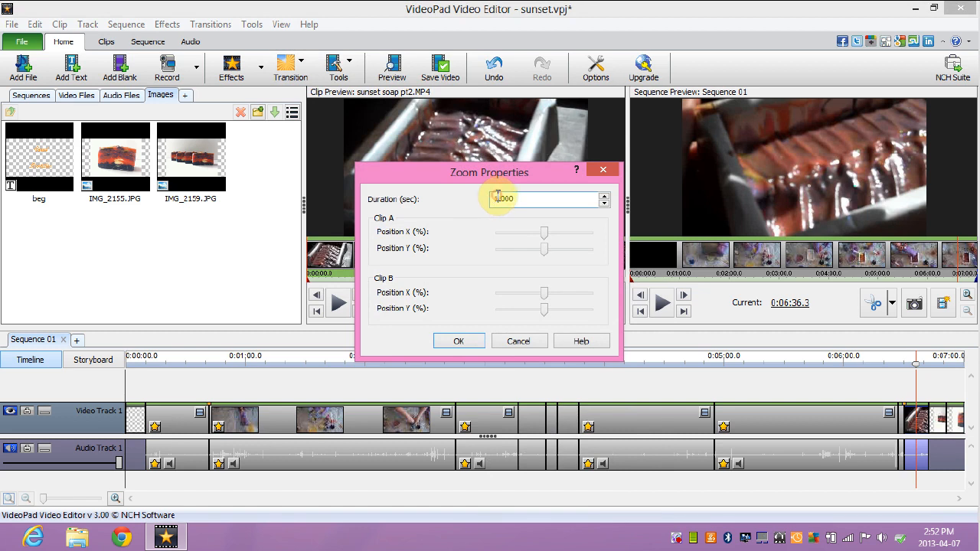
text(2)
click(453, 341)
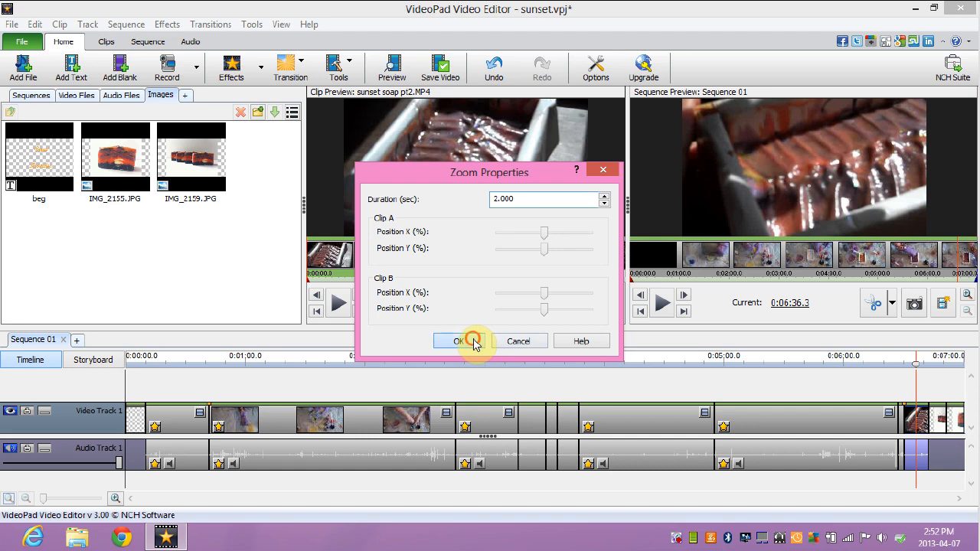
Give the IMG_2159.JPG clip a Zoom transition with a duration of 2 seconds
click(946, 420)
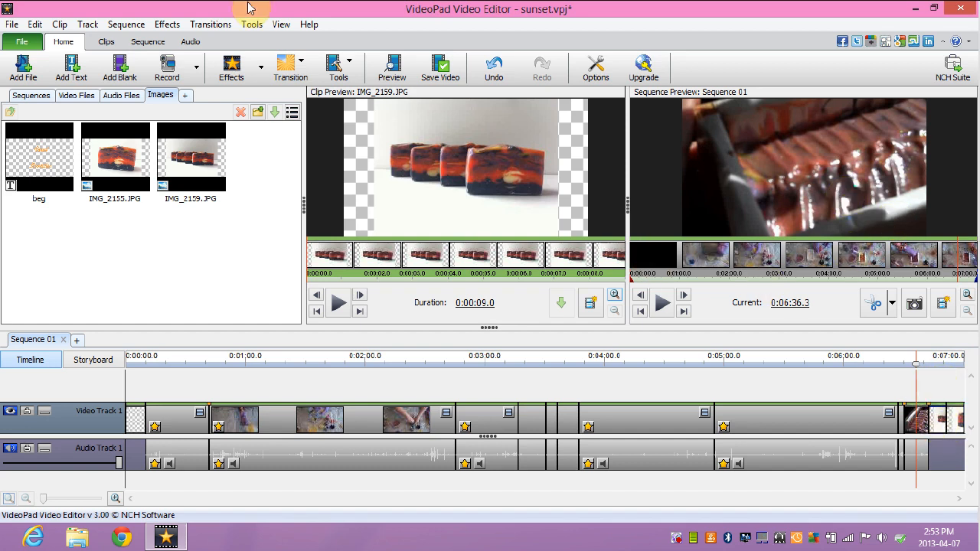
click(288, 69)
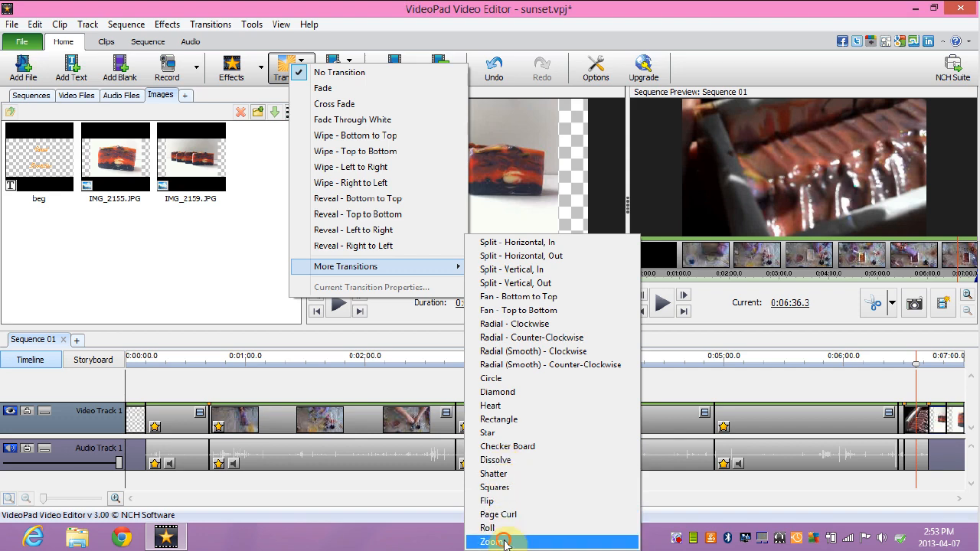
click(504, 541)
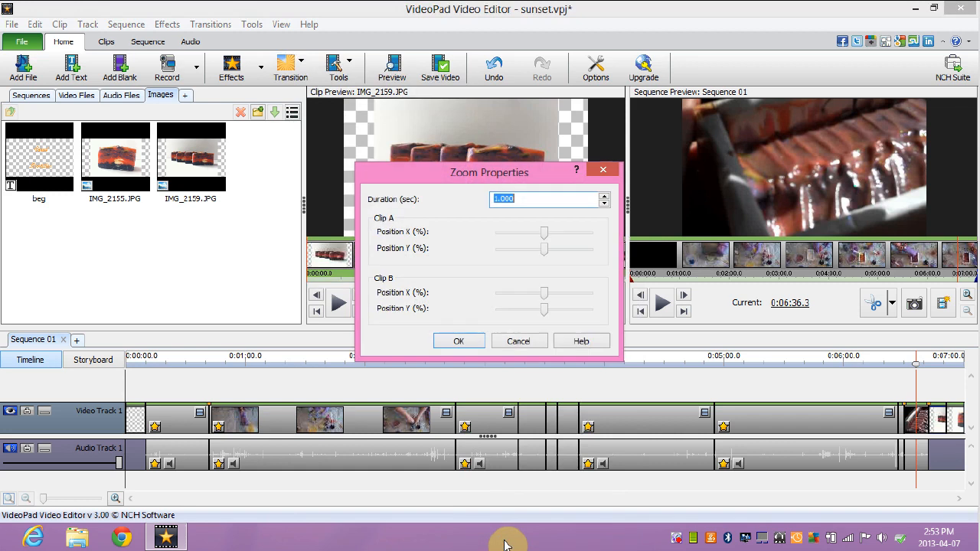
click(496, 199)
key(BackSpace)
text(2)
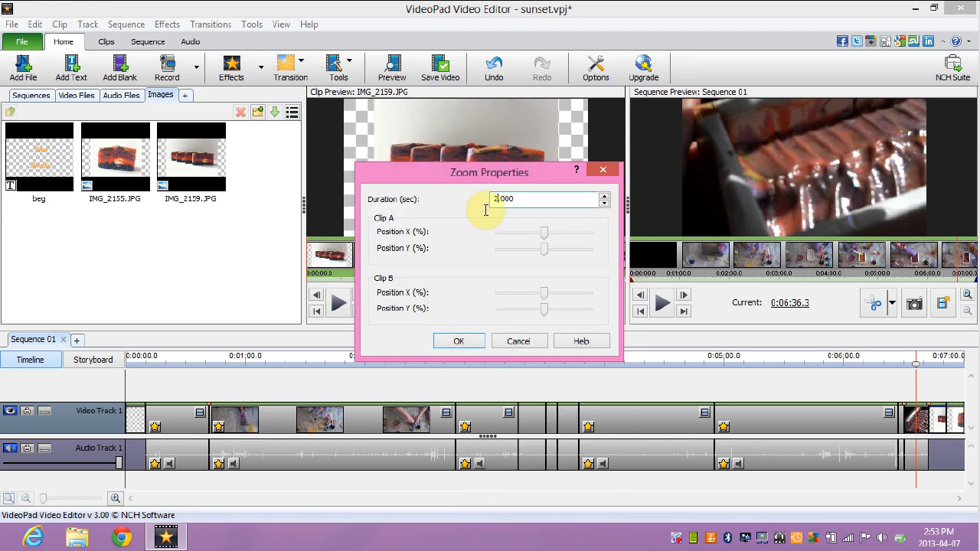
Apply the zoom transition with a duration of 2 seconds and play back the end of the sequence
click(475, 344)
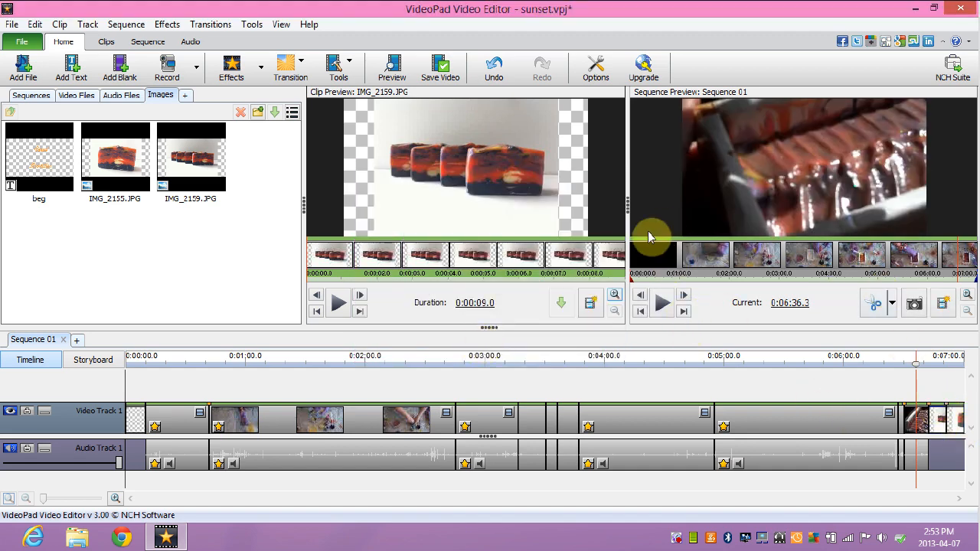
click(662, 306)
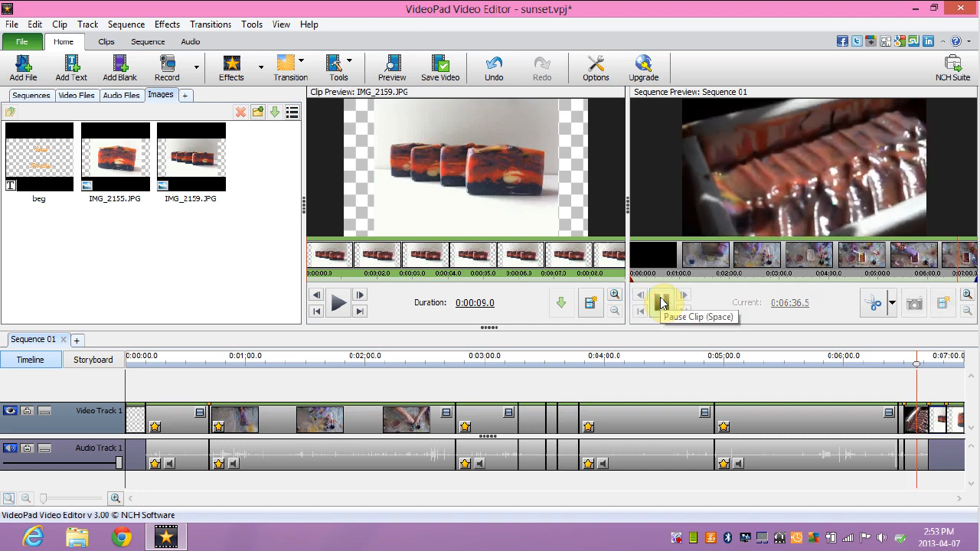
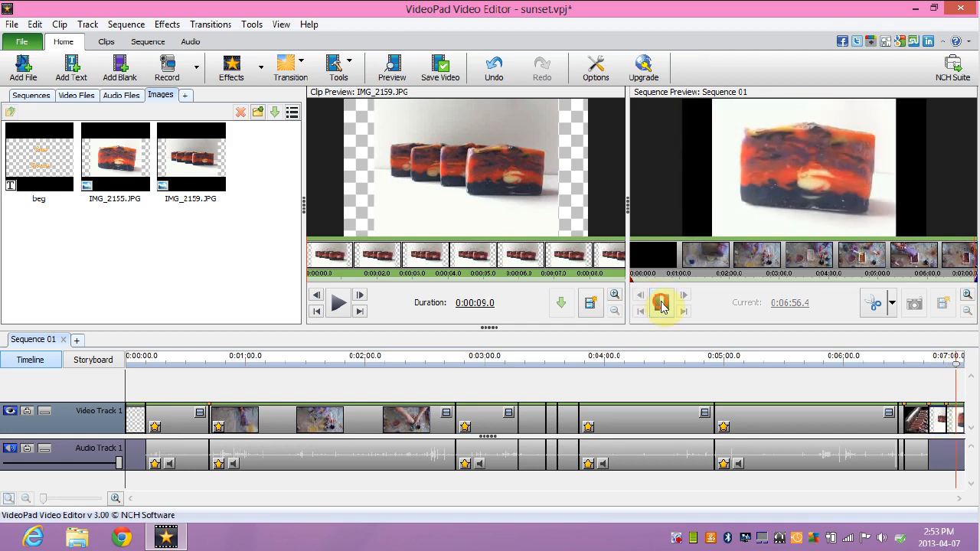
click(657, 299)
mouse_move(961, 281)
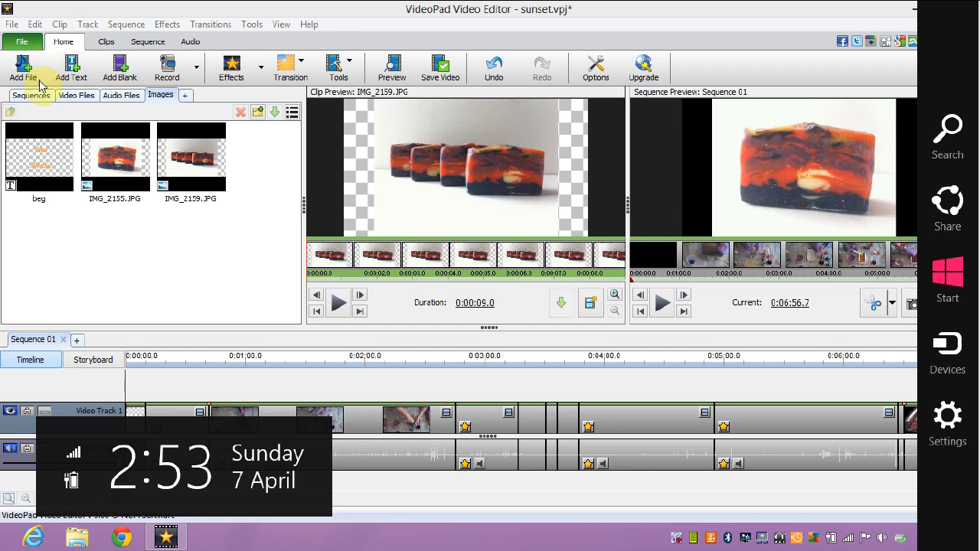
click(163, 230)
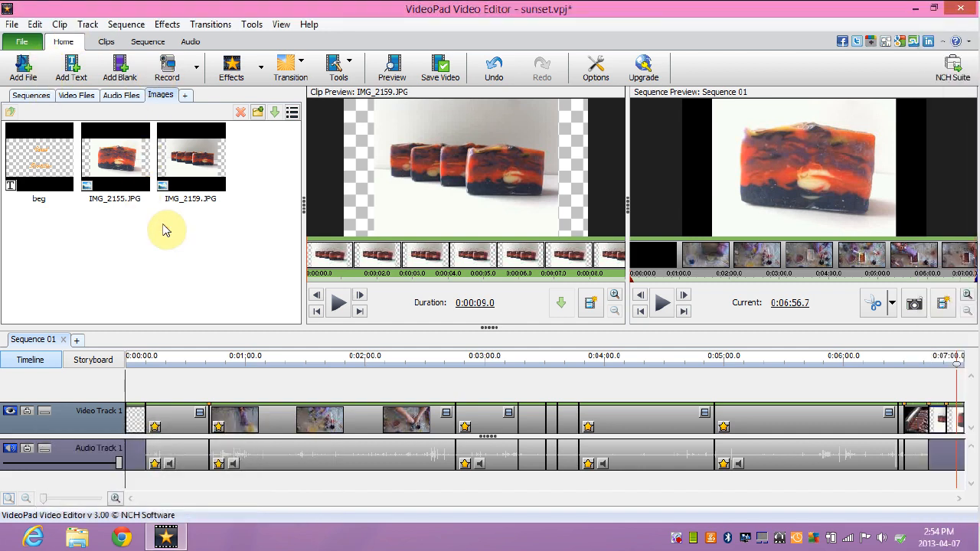
click(76, 68)
text(Thanks)
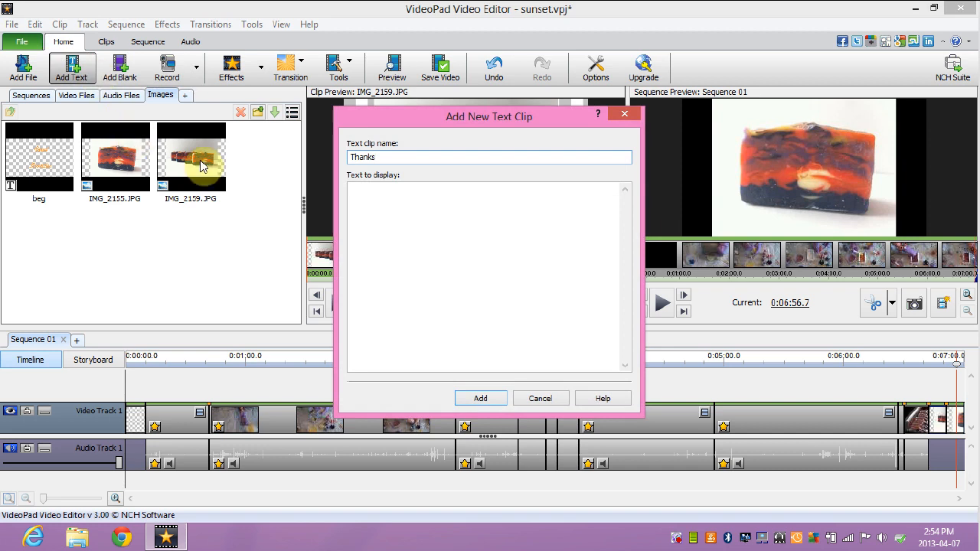
click(413, 208)
text(Than)
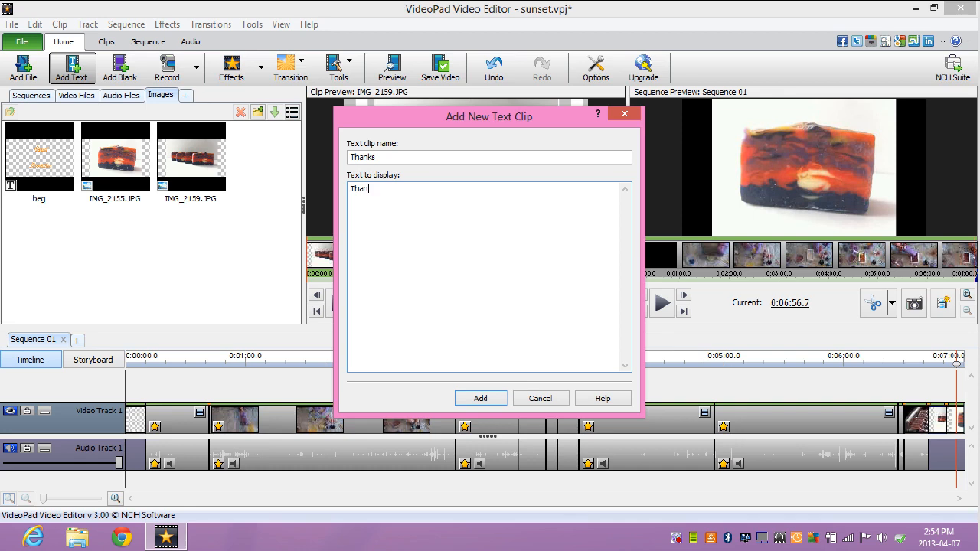
click(538, 398)
click(172, 198)
click(183, 290)
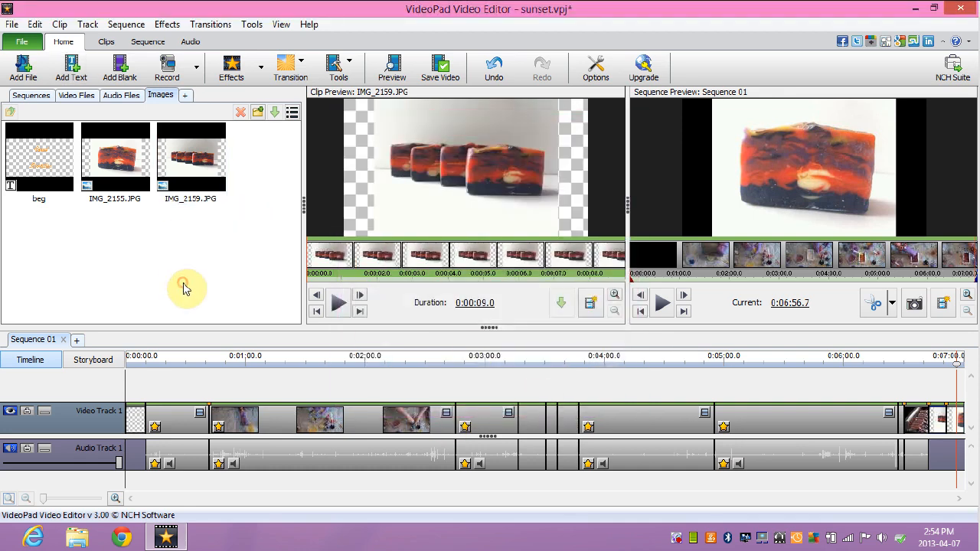
Import Wallpaper (1).mp3 from the Royalty Free music folder in Downloads into the project
click(31, 71)
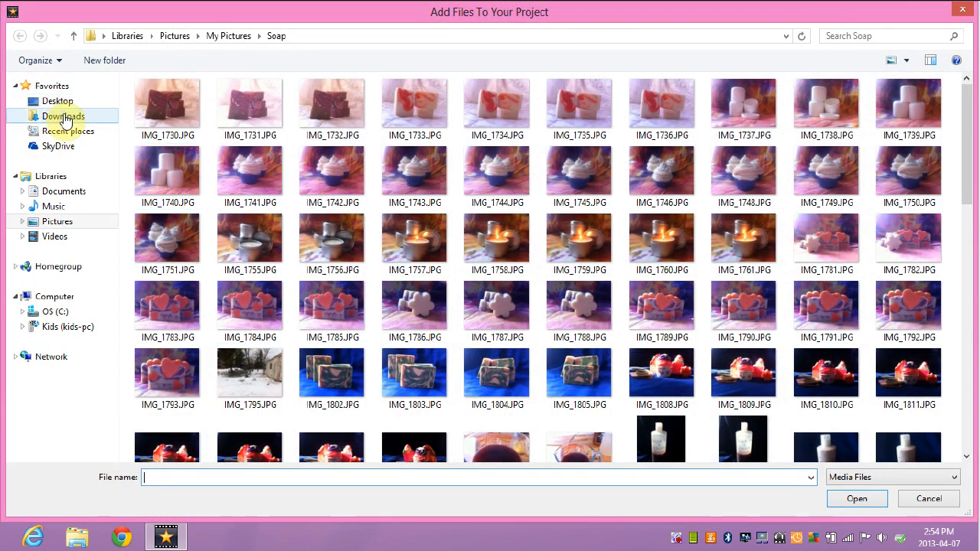
click(64, 117)
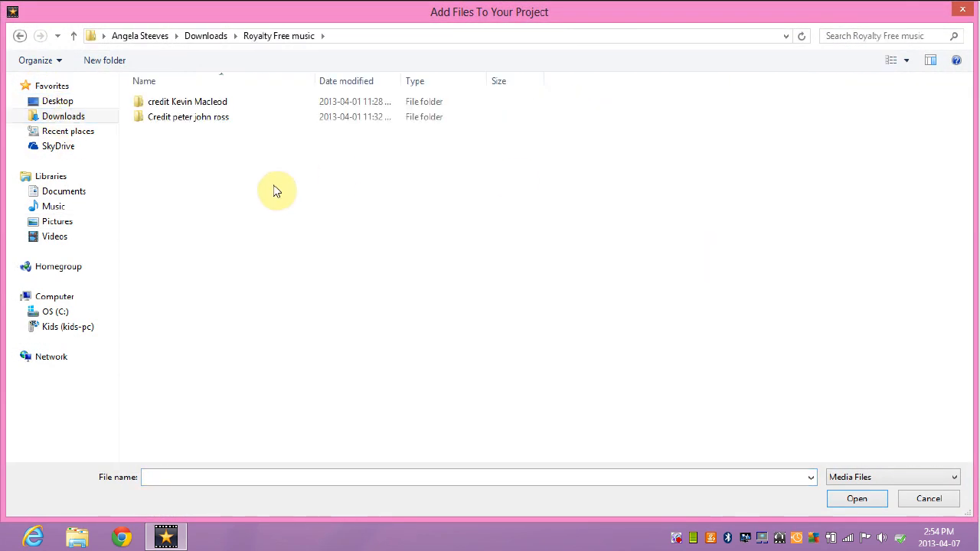
click(140, 103)
double_click(140, 102)
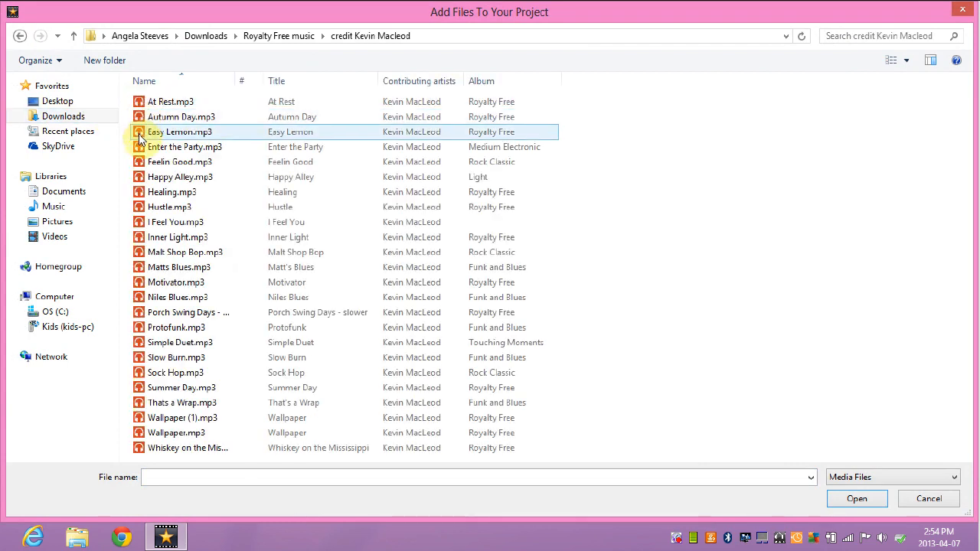
click(138, 421)
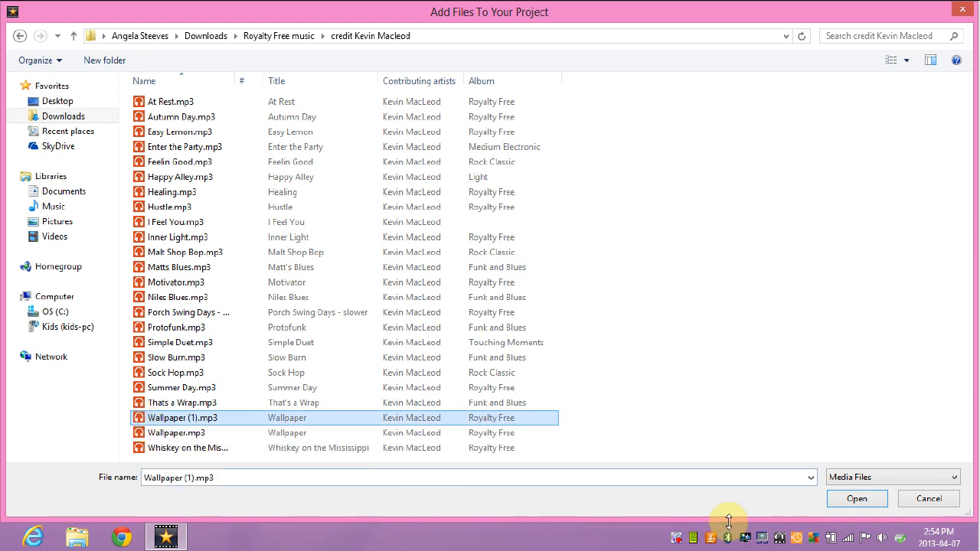
click(872, 498)
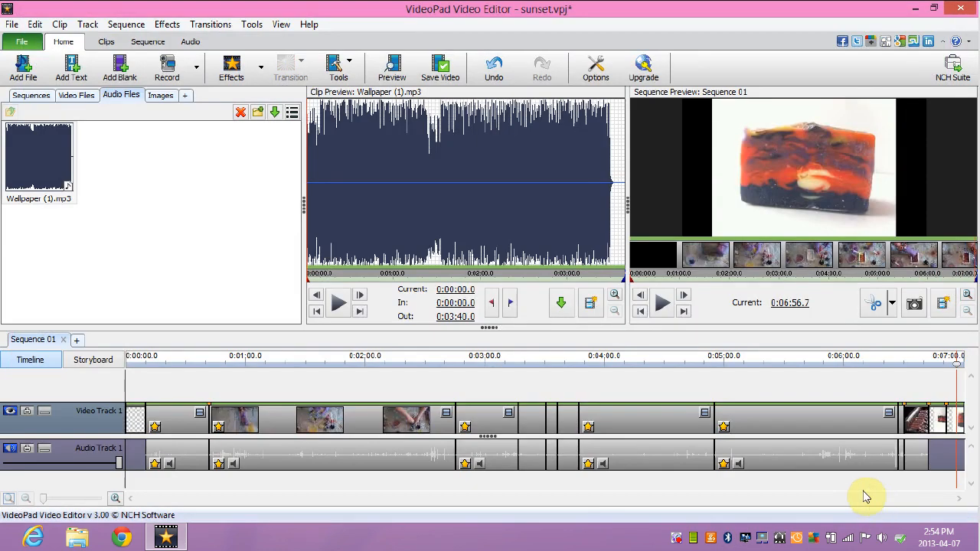
Preview the Wallpaper (1).mp3 clip and set its out point at 10.0 seconds
click(52, 159)
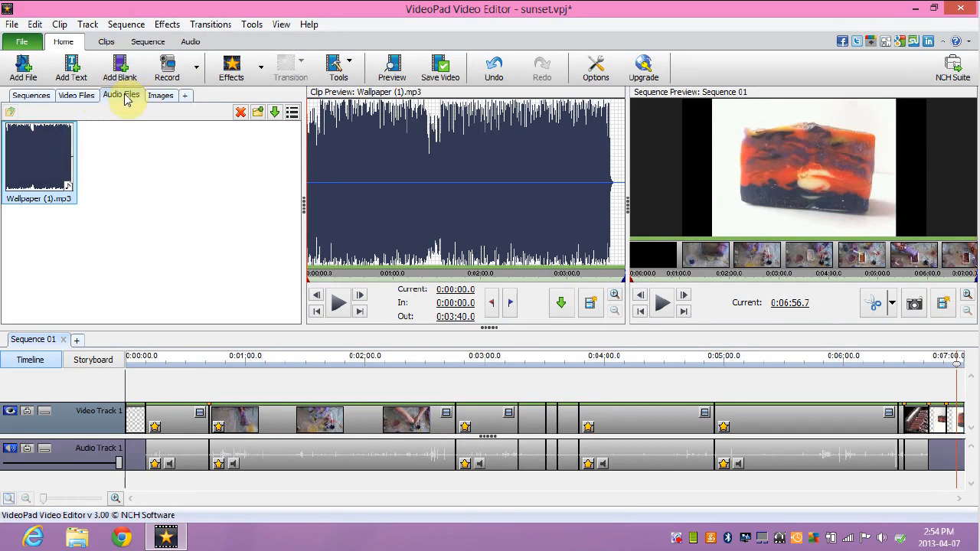
click(132, 153)
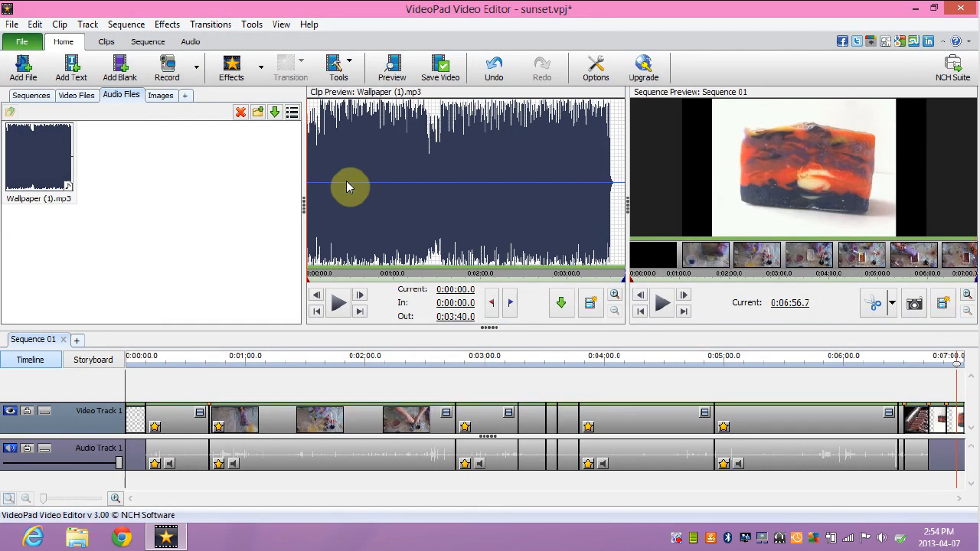
click(344, 313)
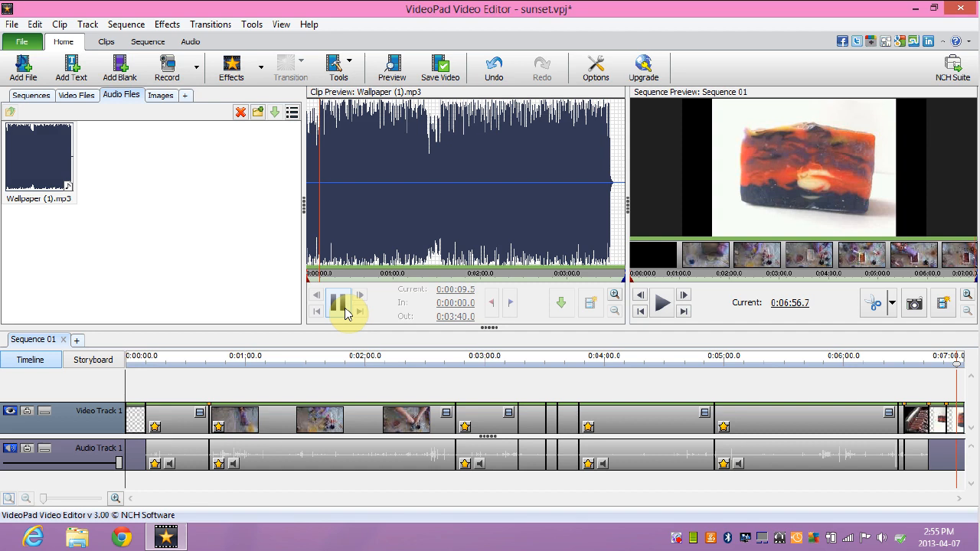
click(341, 306)
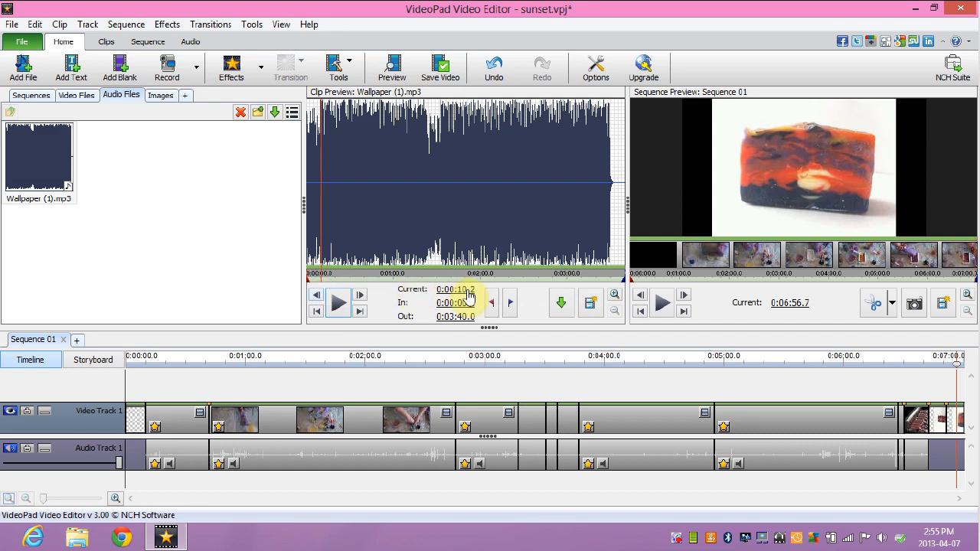
click(319, 299)
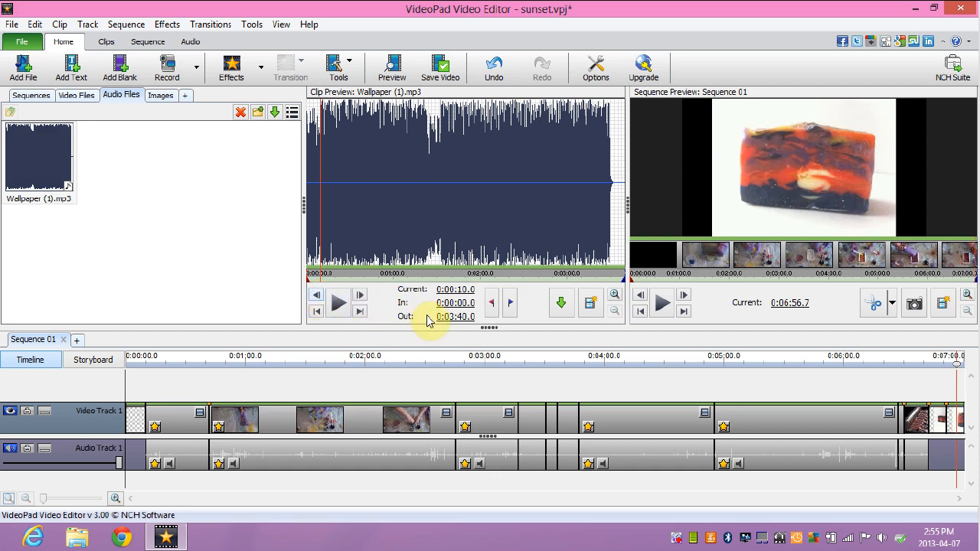
click(511, 303)
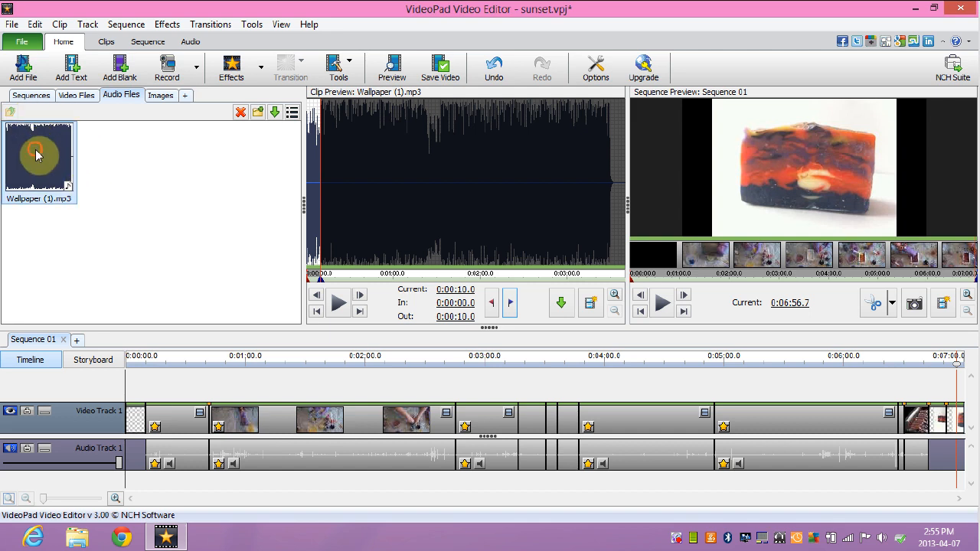
Place the trimmed Wallpaper (1).mp3 clip at the start of Audio Track 1 beneath the title and play the sequence's opening and first video clip
drag(36, 150, 131, 457)
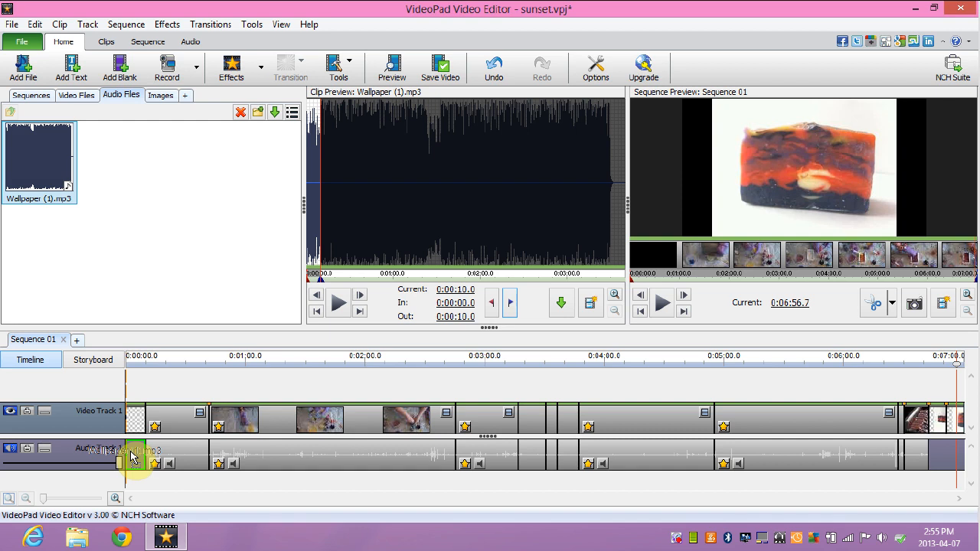
drag(132, 457, 131, 454)
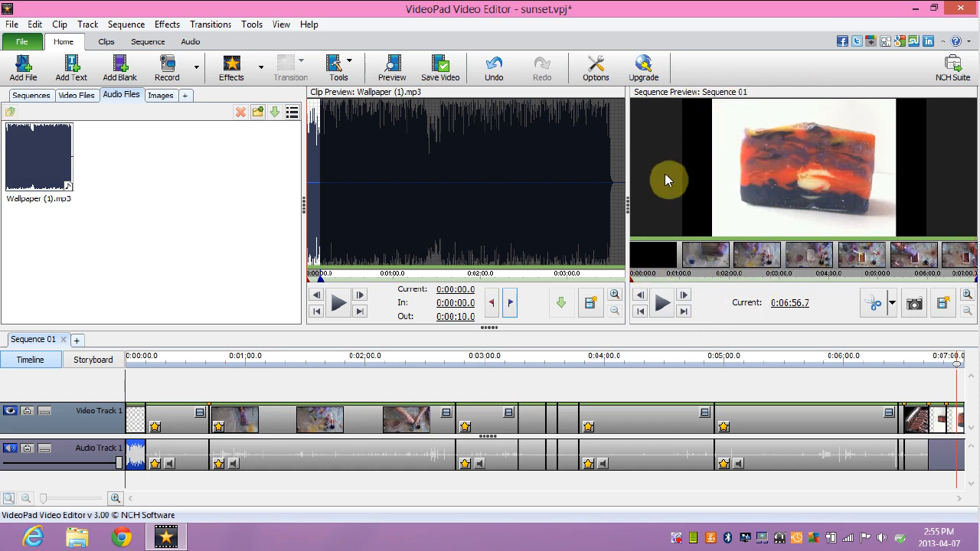
click(633, 260)
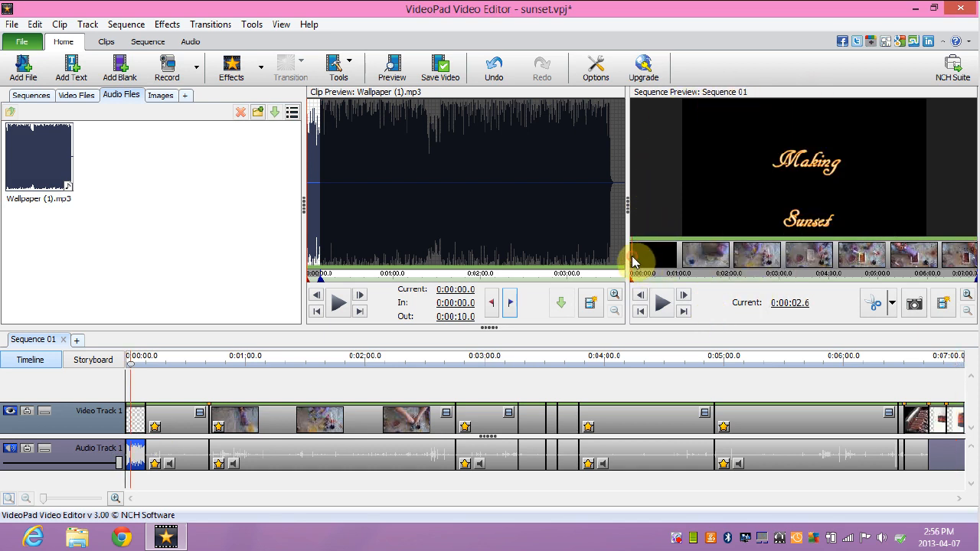
click(631, 259)
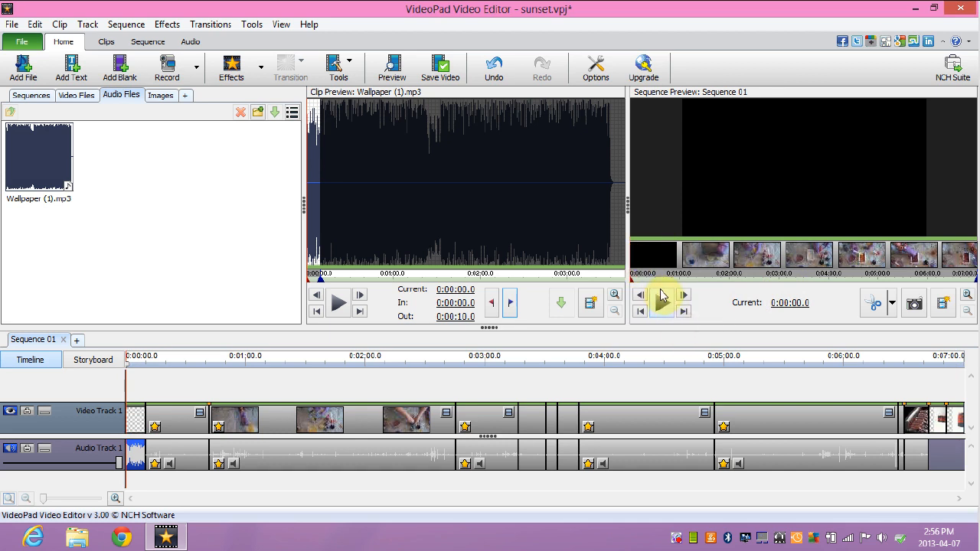
click(660, 305)
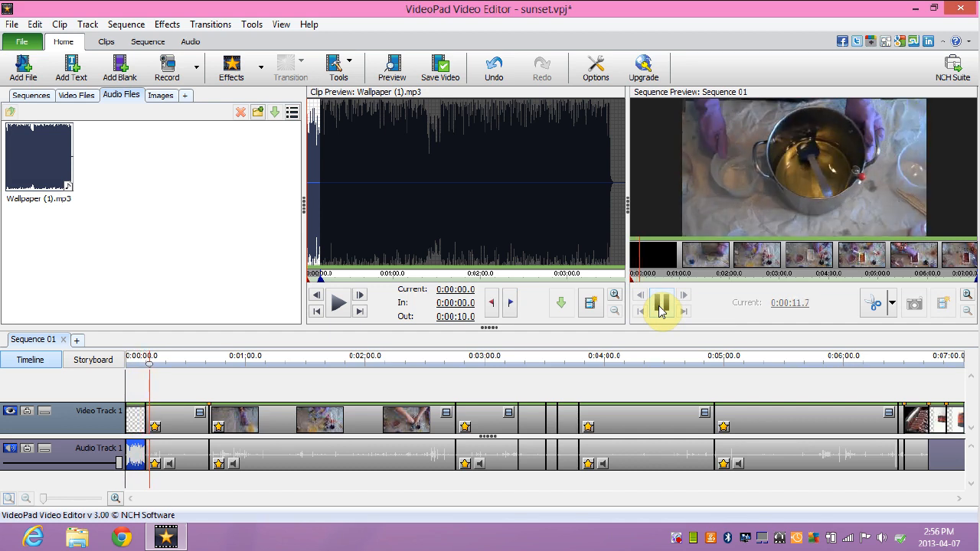
click(664, 262)
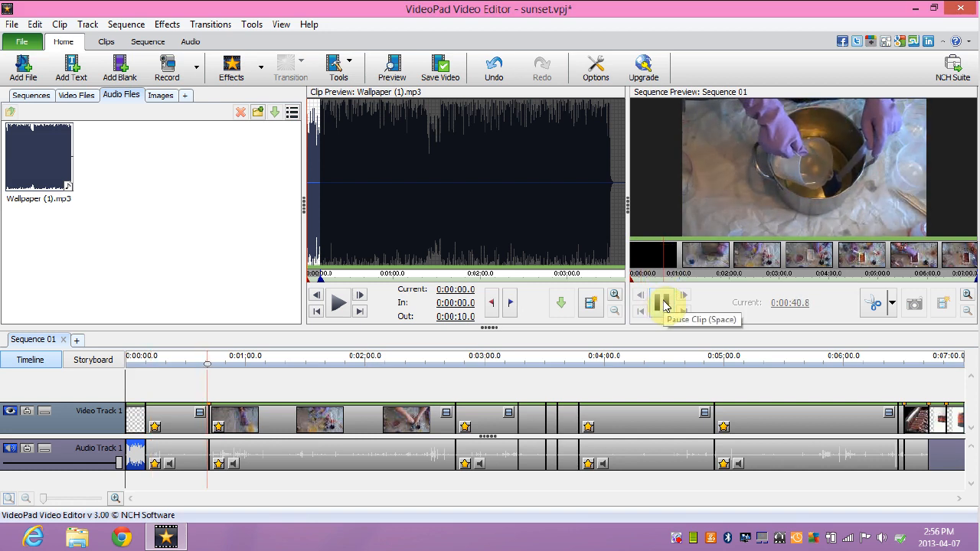
click(663, 303)
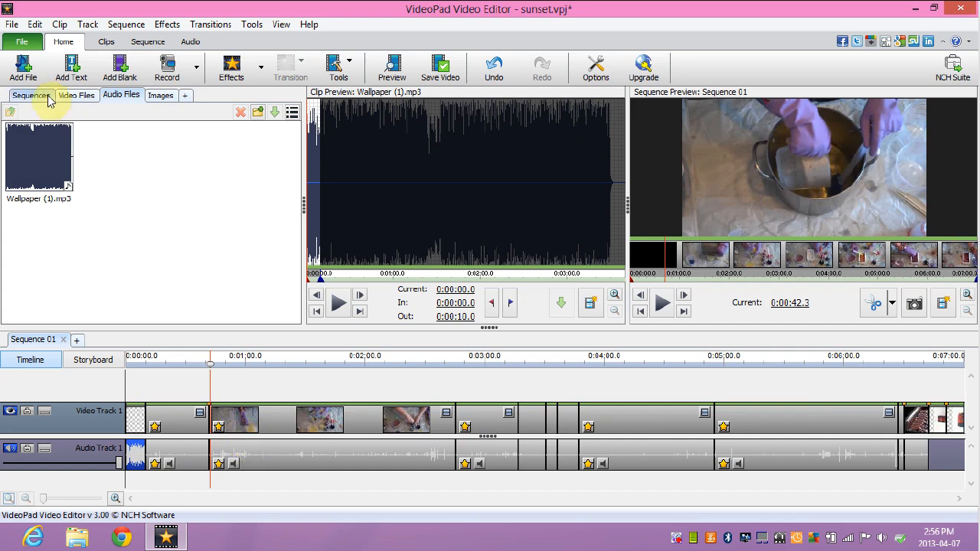
Refresh the royalty-free music folder listing and import Cold Funk.mp3 into the project
click(26, 67)
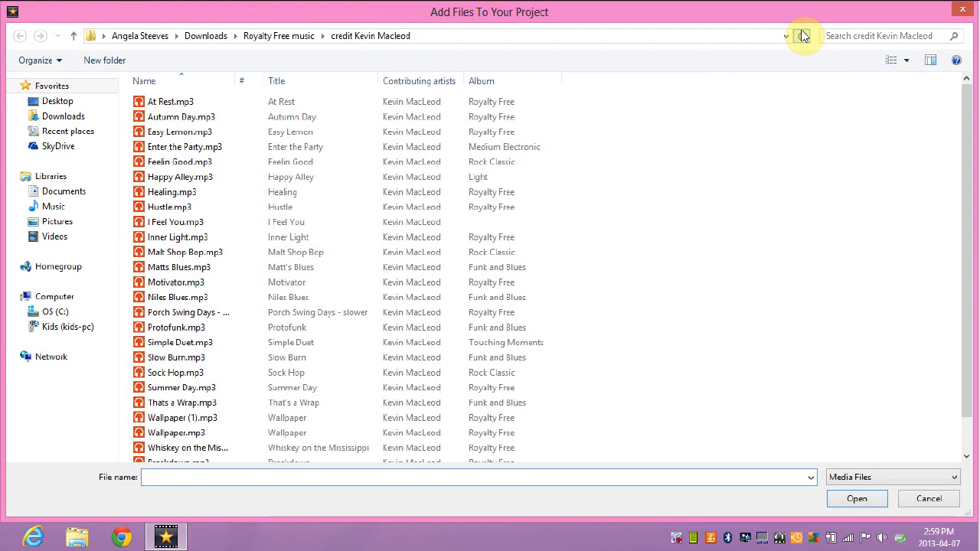
click(801, 36)
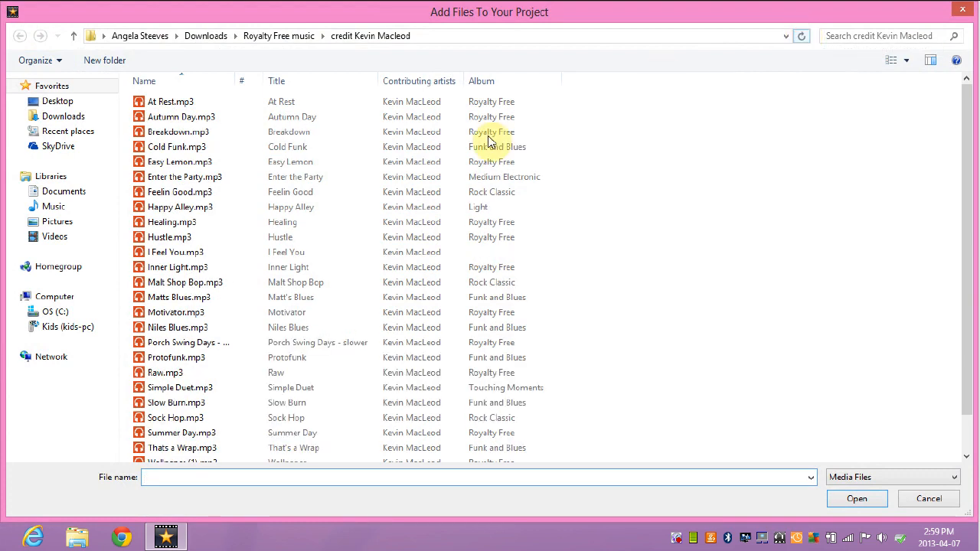
click(149, 149)
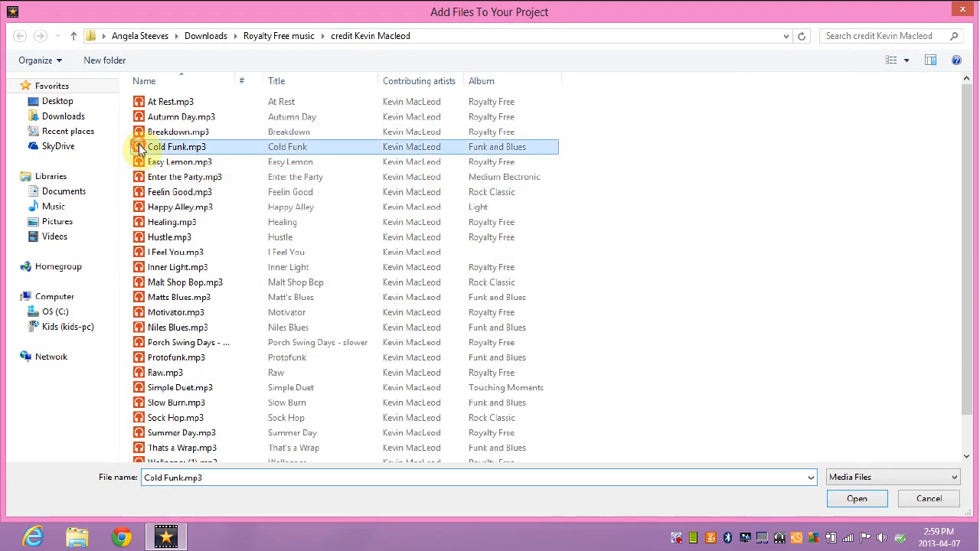
click(872, 503)
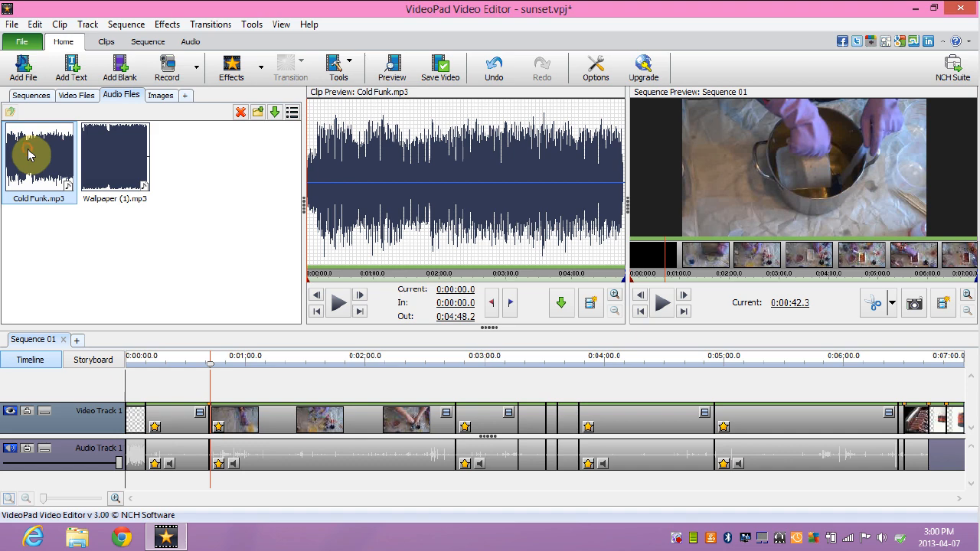
Place Cold Funk.mp3 on Audio Track 1 starting at about 0:42 and play the sequence from 0:32 across its start
drag(29, 155, 216, 457)
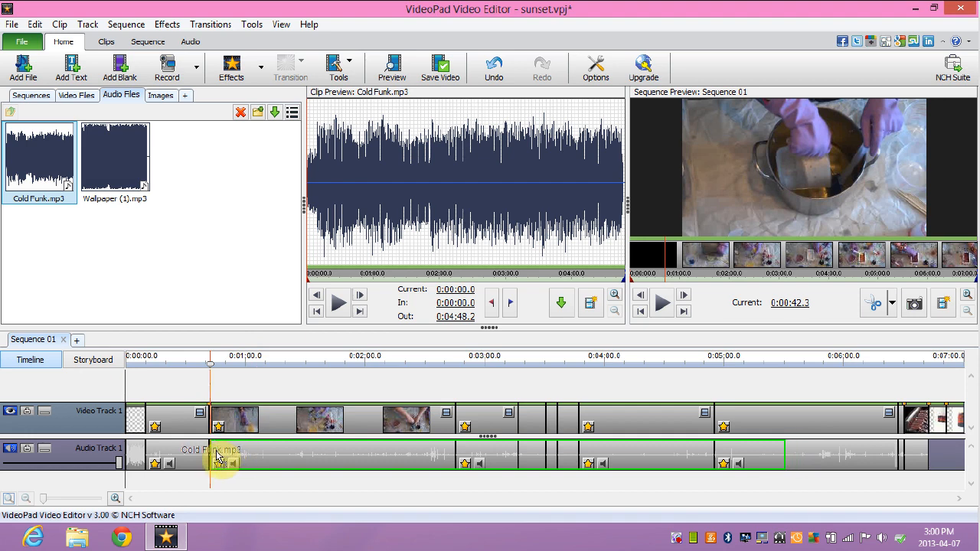
drag(217, 457, 218, 453)
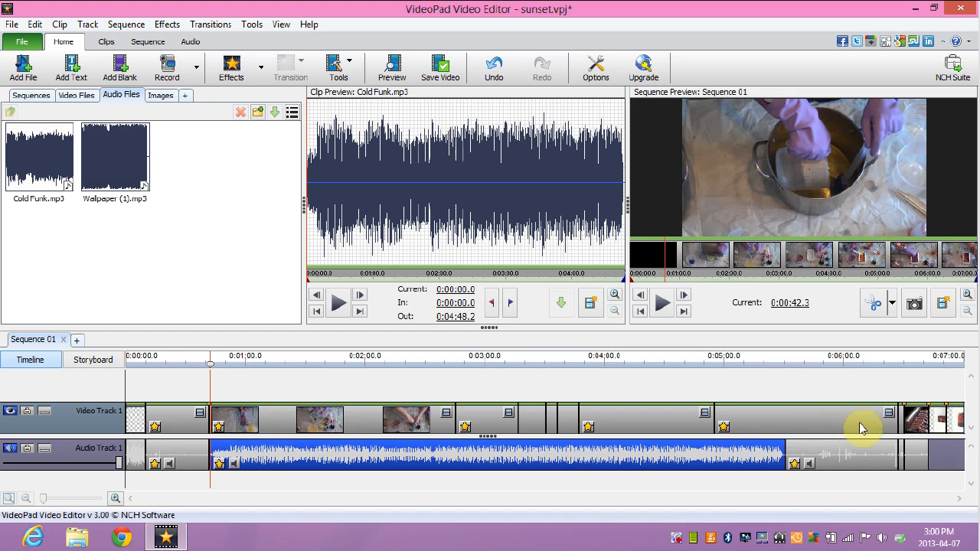
click(656, 277)
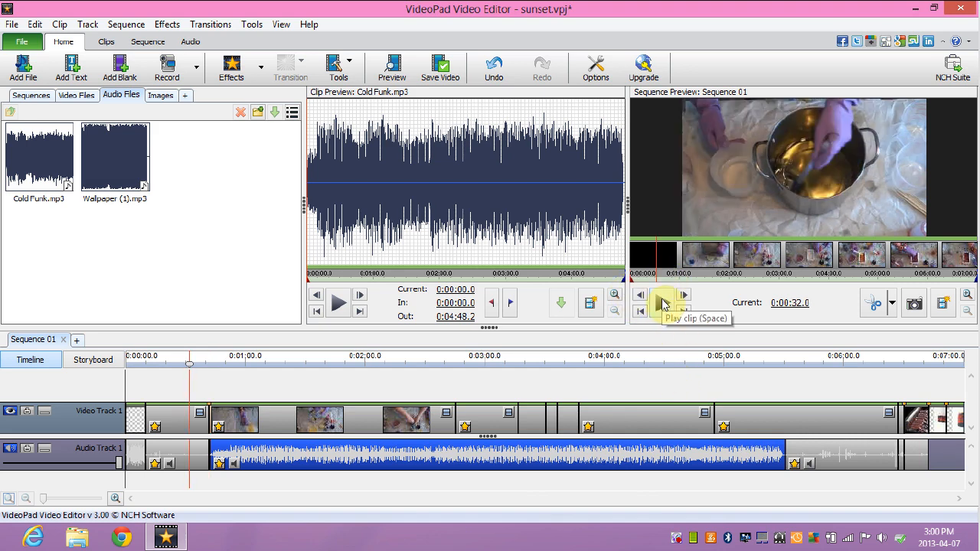
click(660, 302)
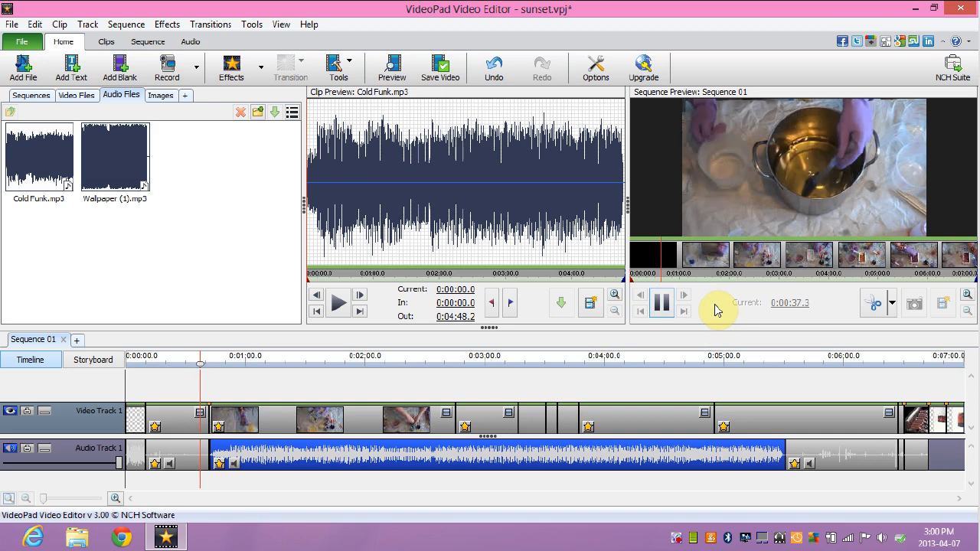
click(69, 159)
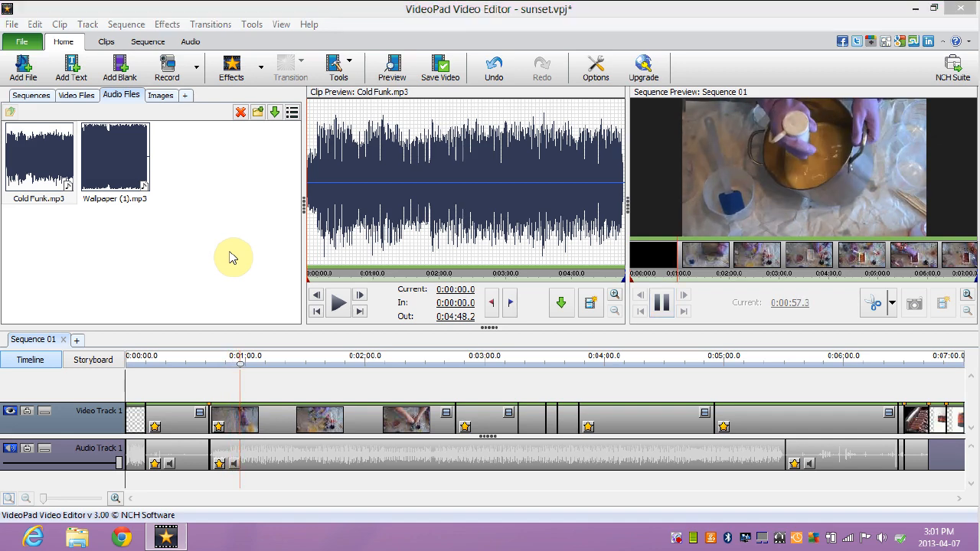
Pause the sequence, select the Cold Funk.mp3 clip on Audio Track 1 and dismiss the Registry Optimizer notification
click(661, 301)
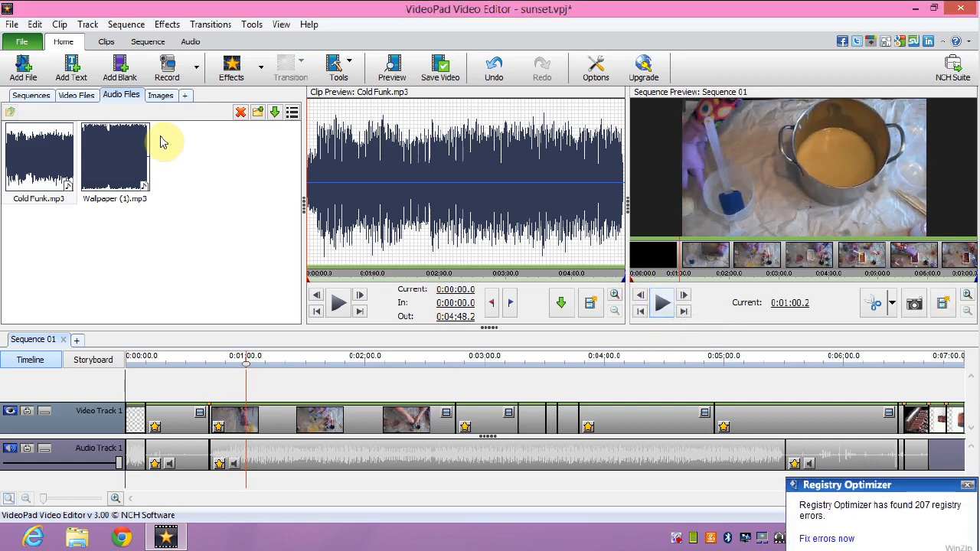
click(209, 201)
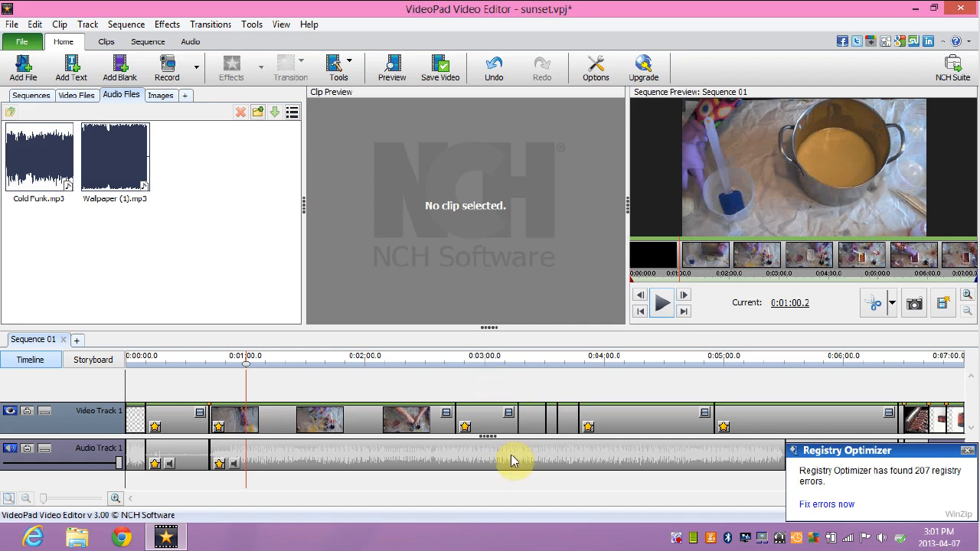
click(50, 175)
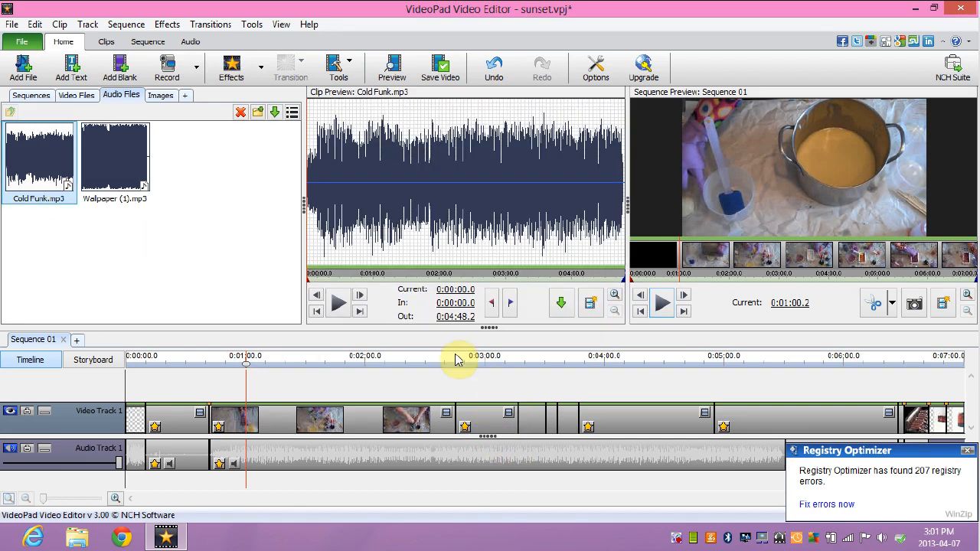
click(756, 454)
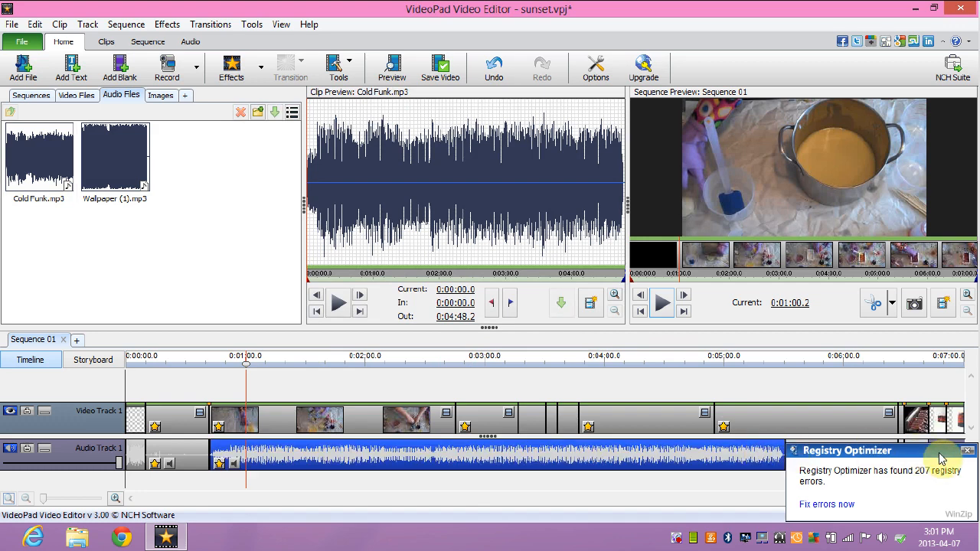
click(968, 453)
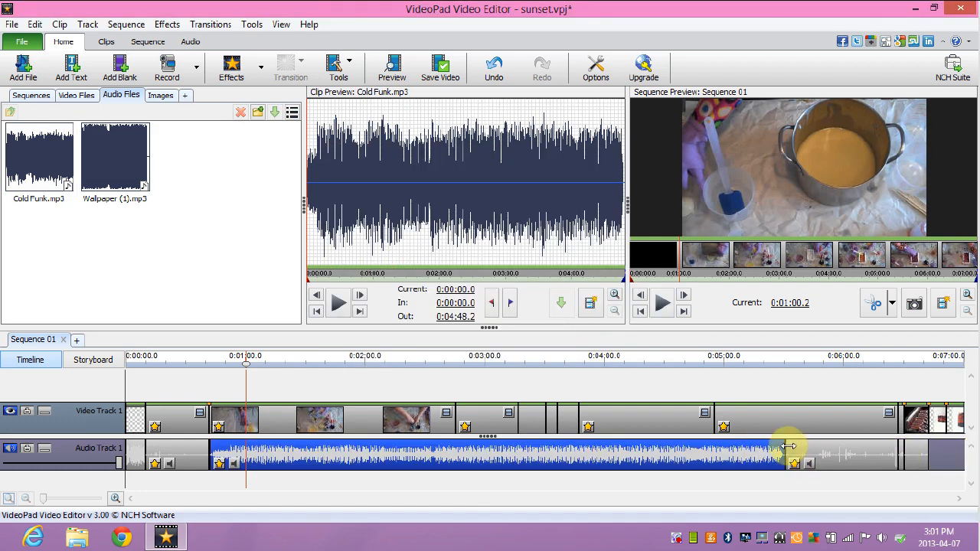
Try to edit the sunset soappt1.MP4 audio following Cold Funk.mp3 on Audio Track 1 and undo the changes
click(788, 446)
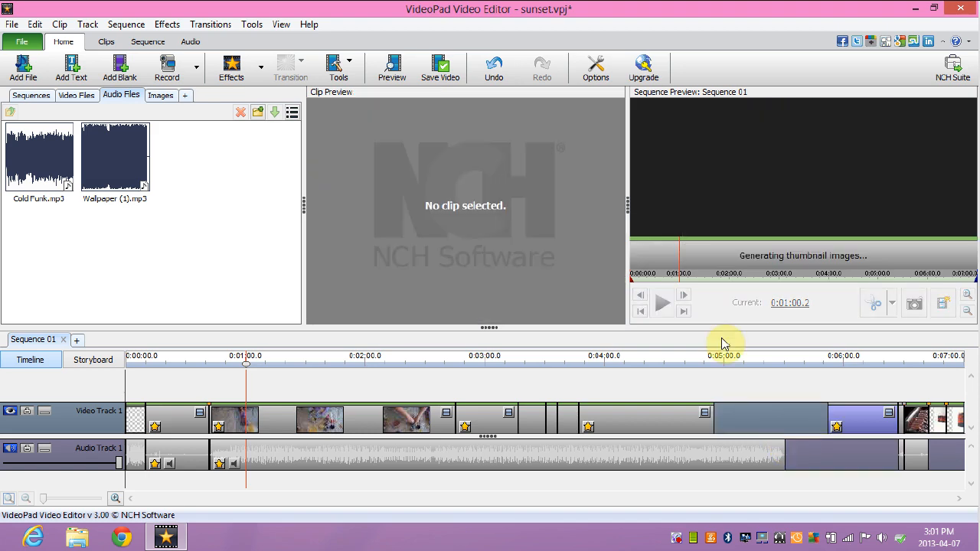
click(510, 68)
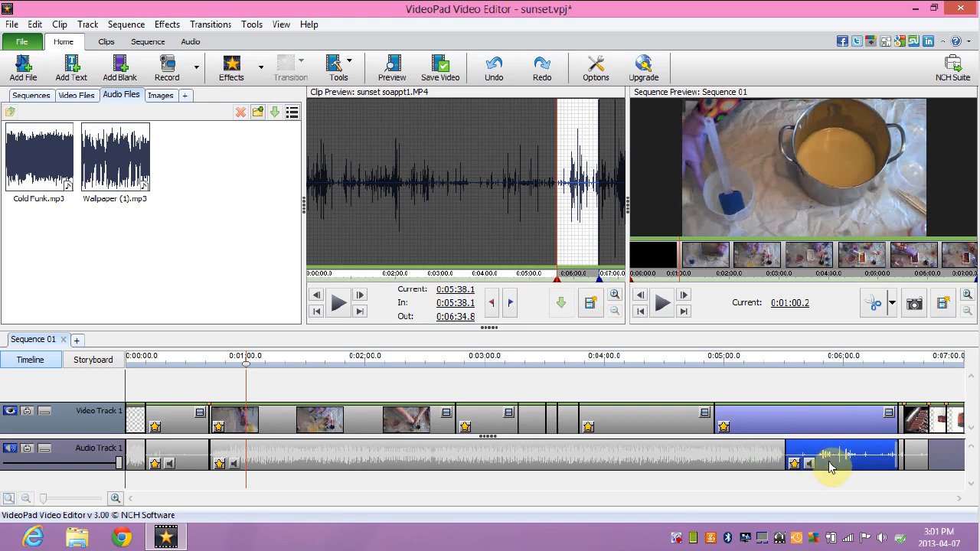
click(813, 417)
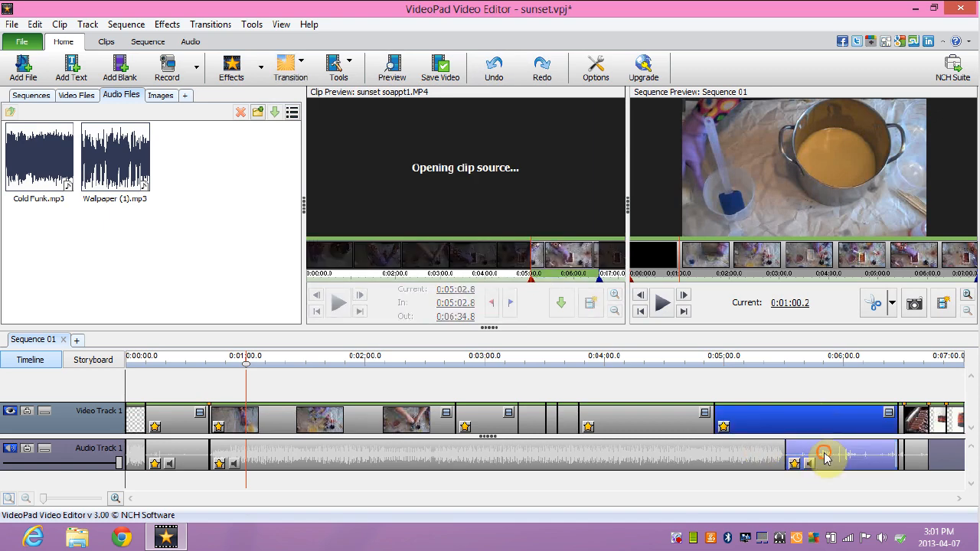
click(824, 458)
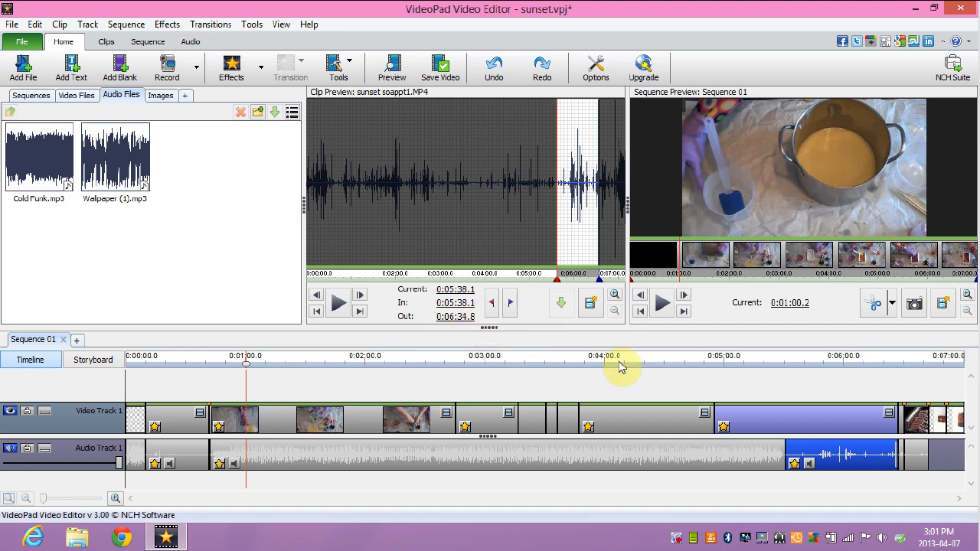
click(902, 450)
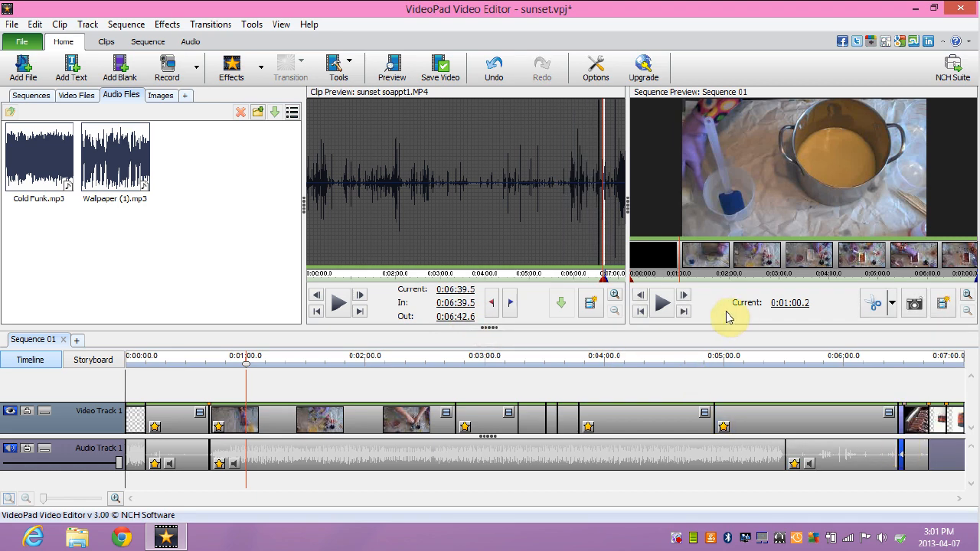
click(494, 77)
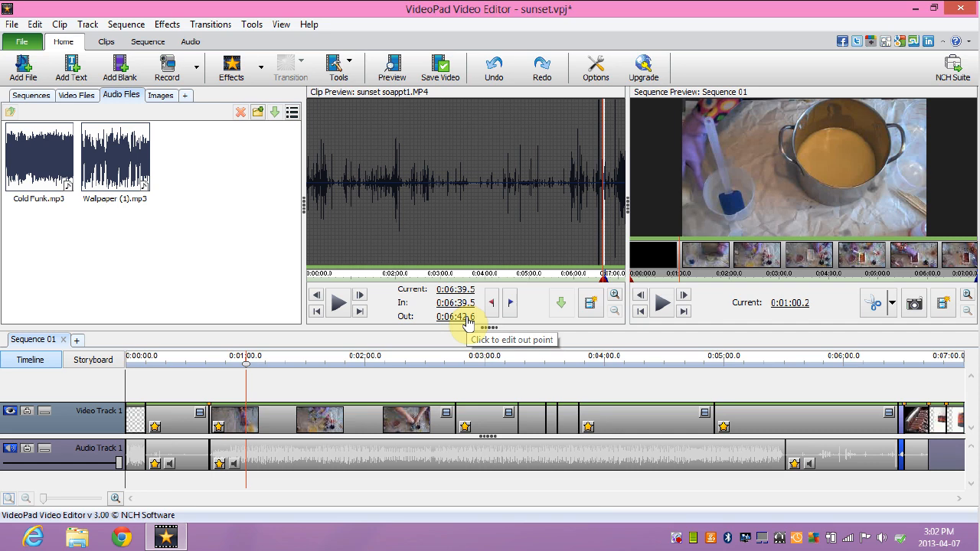
Preview the Cold Funk.mp3 source clip and set its out point at 0:01:00.0
click(25, 157)
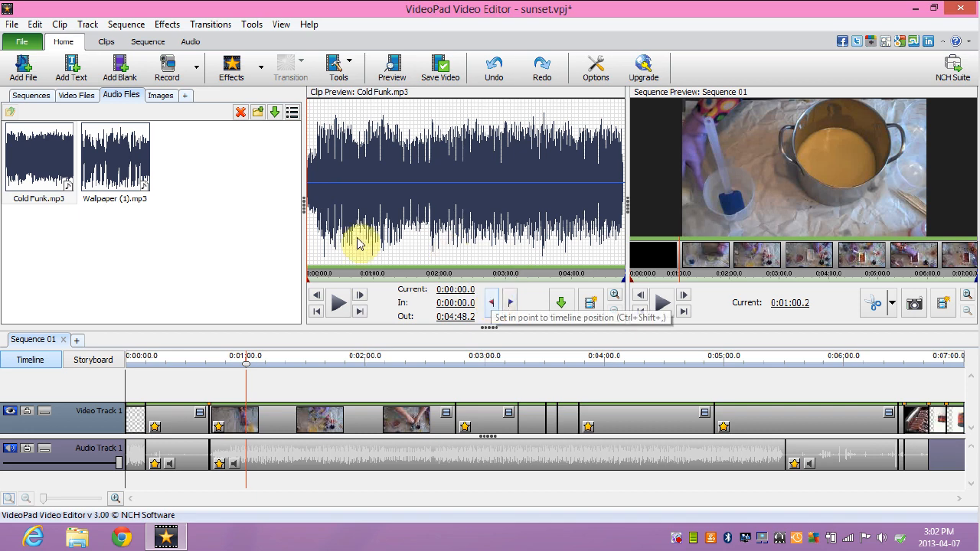
click(494, 301)
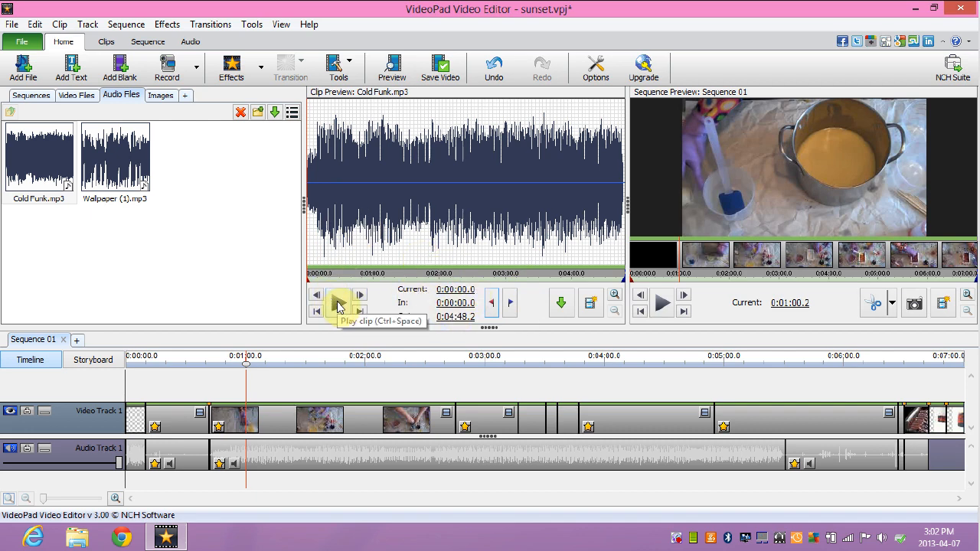
click(371, 277)
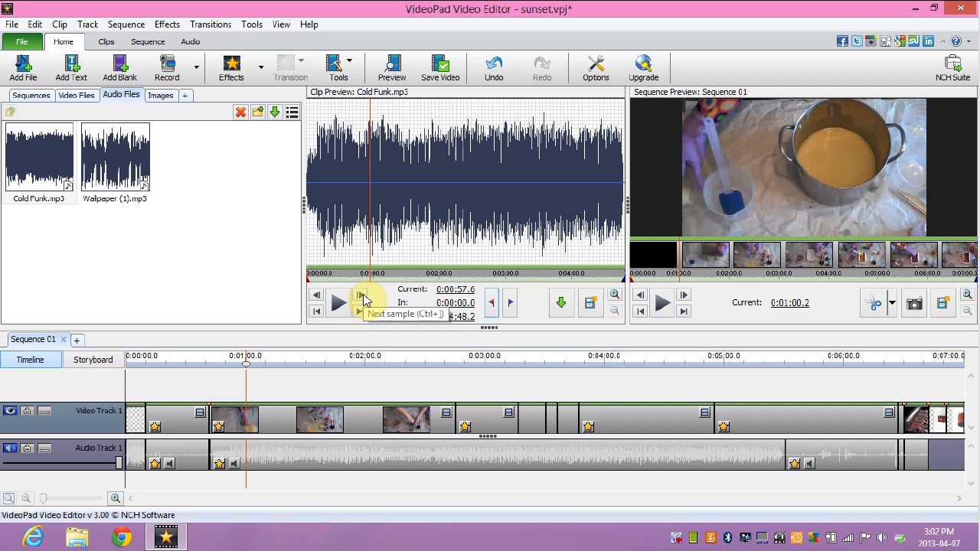
click(363, 296)
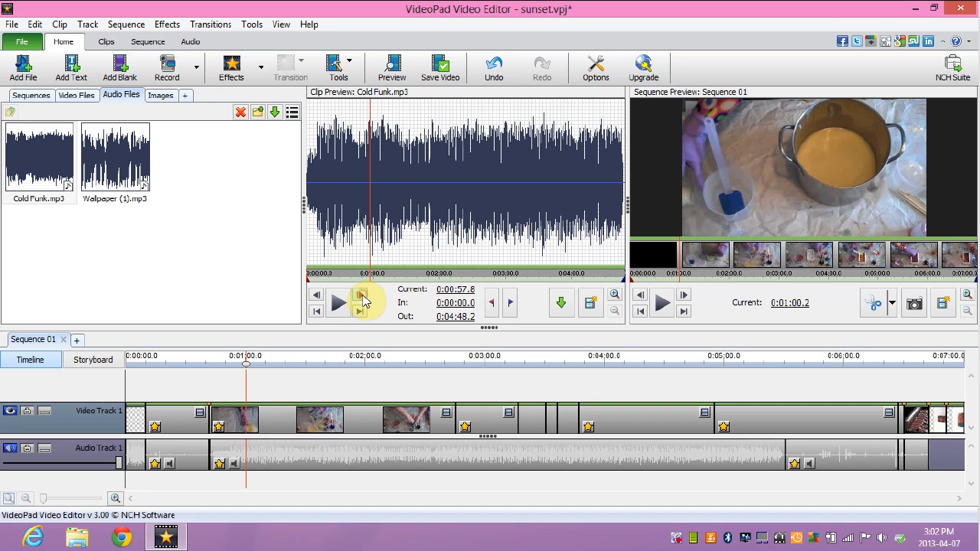
click(363, 299)
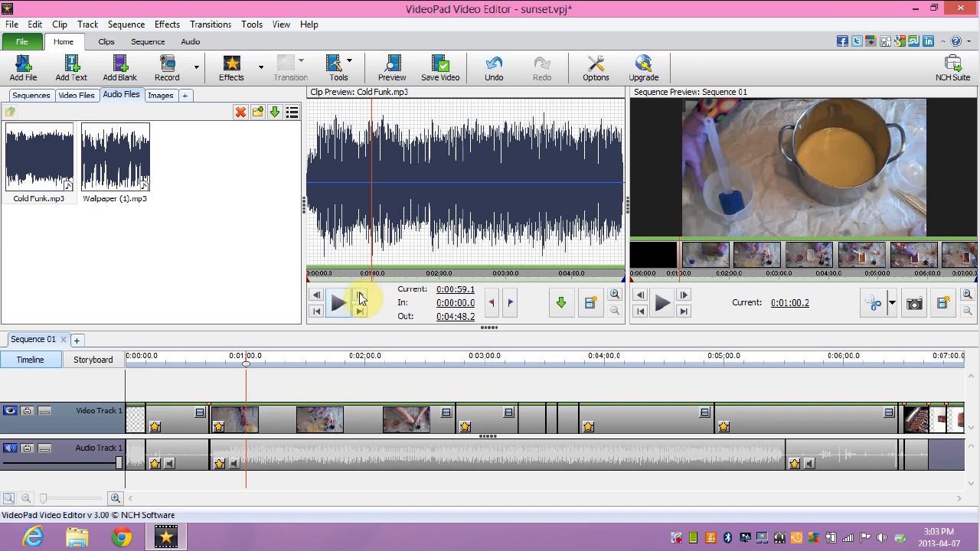
click(360, 296)
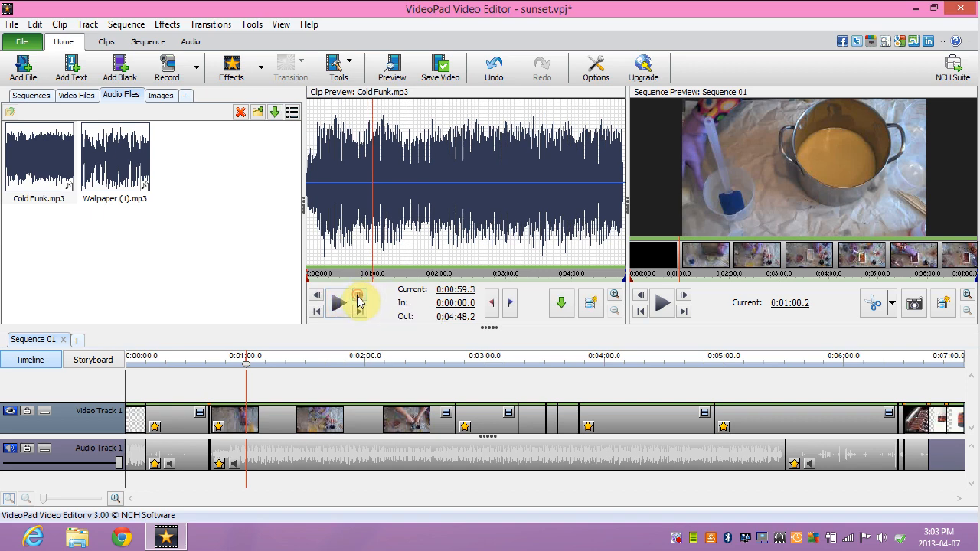
click(361, 296)
click(361, 296)
click(360, 296)
click(360, 296)
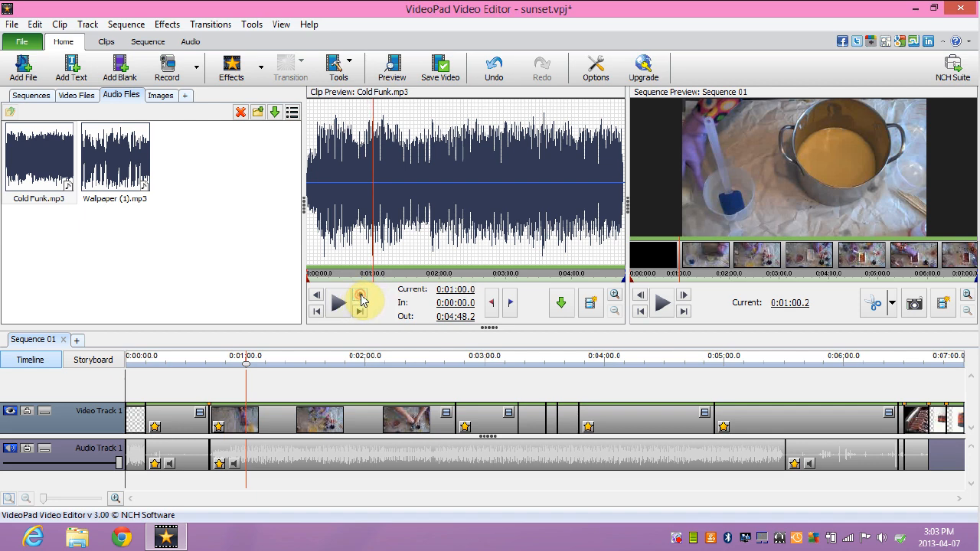
click(510, 303)
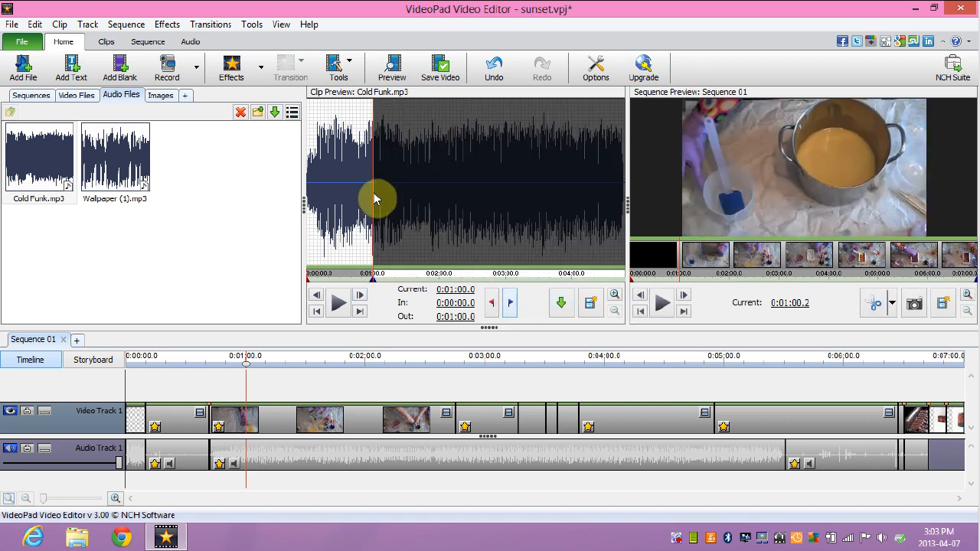
Place the trimmed Cold Funk.mp3 clip on Audio Track 1 directly after the first Cold Funk.mp3, over the original audio
click(40, 153)
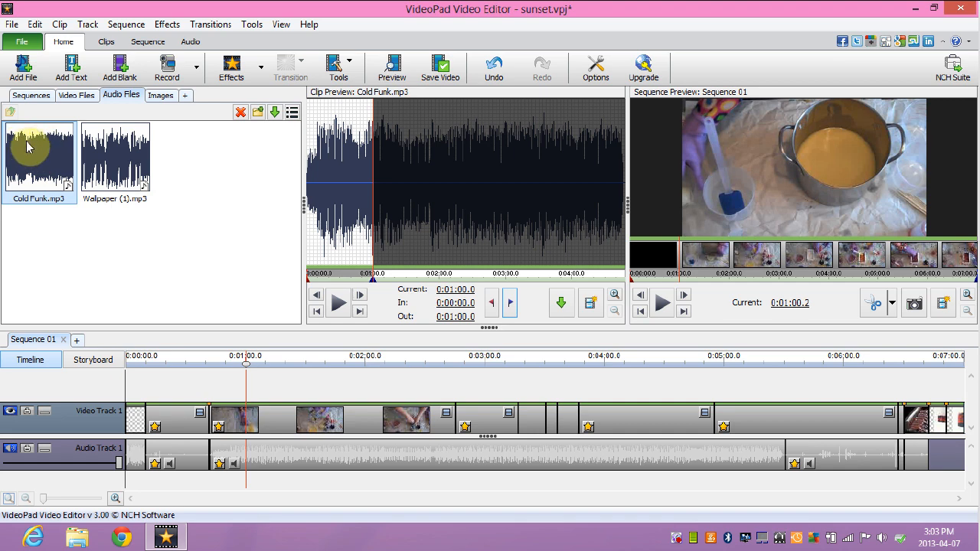
drag(27, 145, 793, 454)
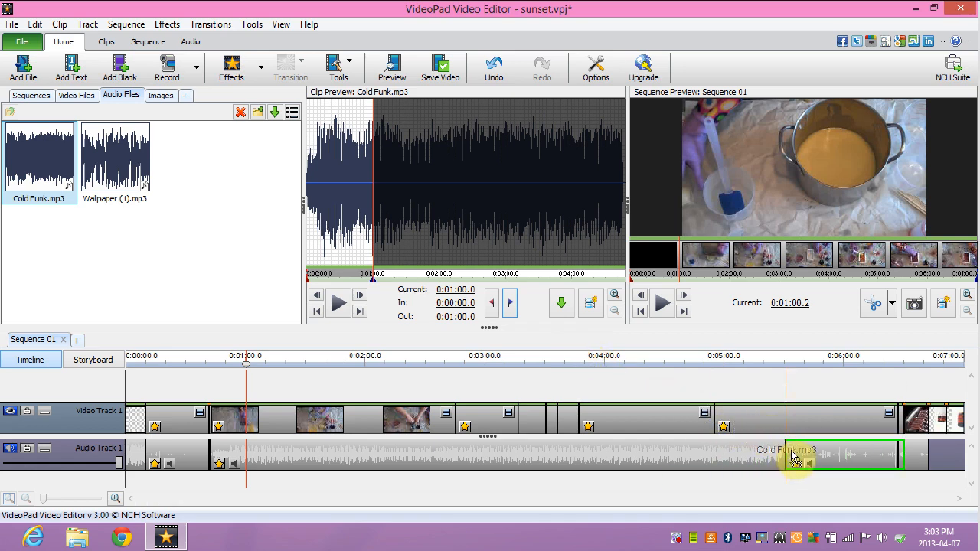
drag(791, 452, 789, 451)
drag(791, 457, 791, 457)
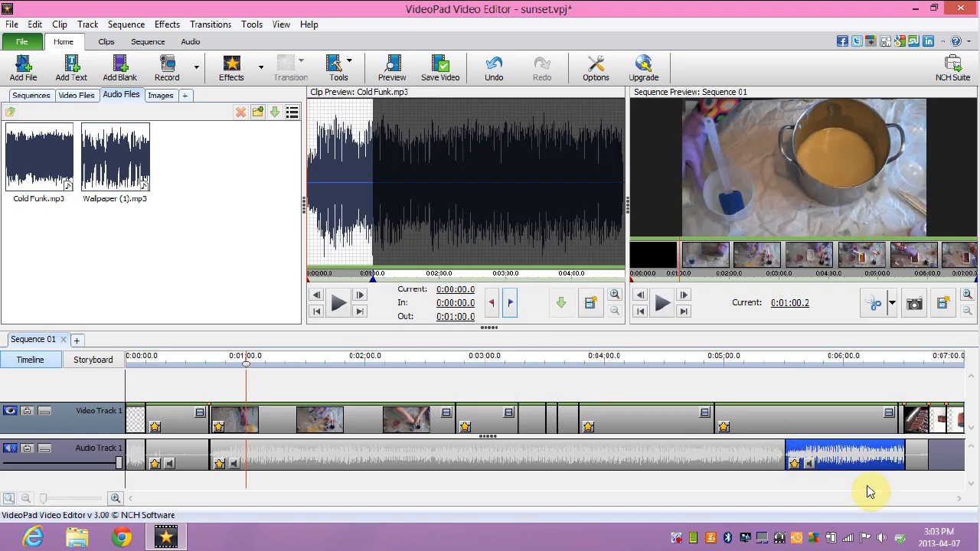
Play the sequence from about 4:48 across the join between the two Cold Funk.mp3 clips, then pause near 6:04
click(812, 265)
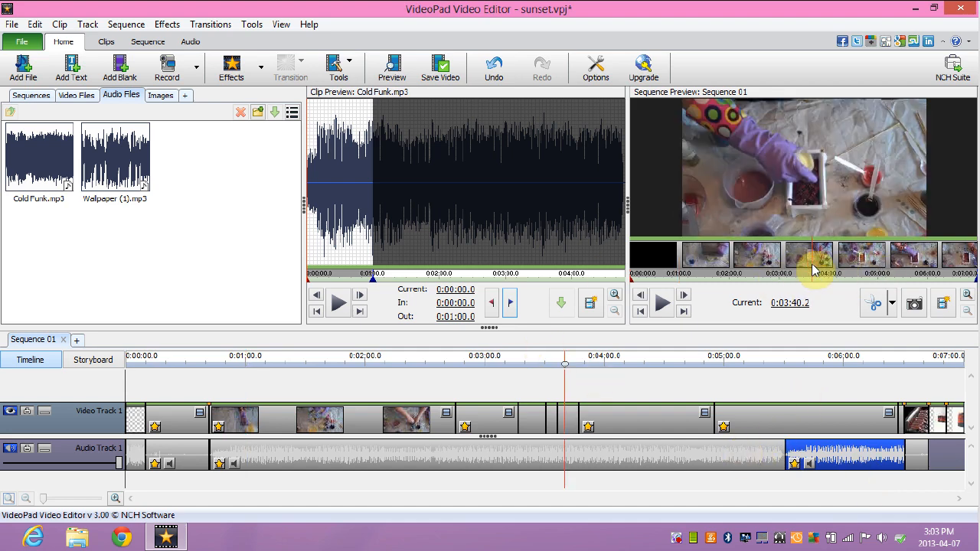
click(858, 274)
click(662, 303)
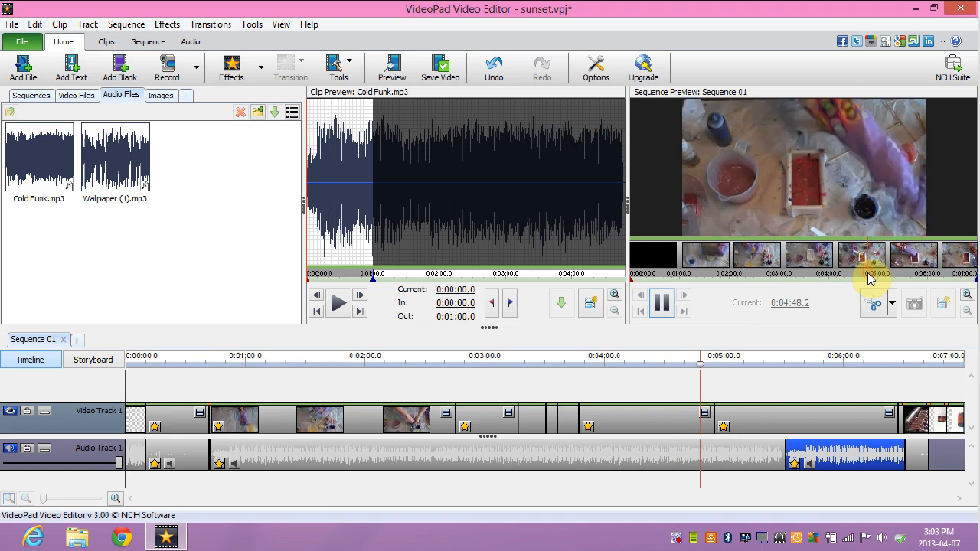
click(870, 275)
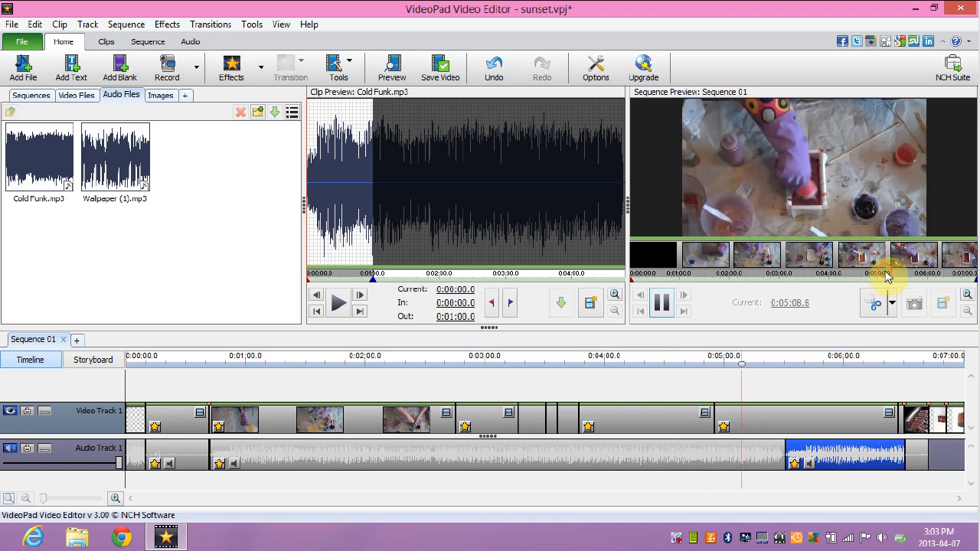
click(894, 274)
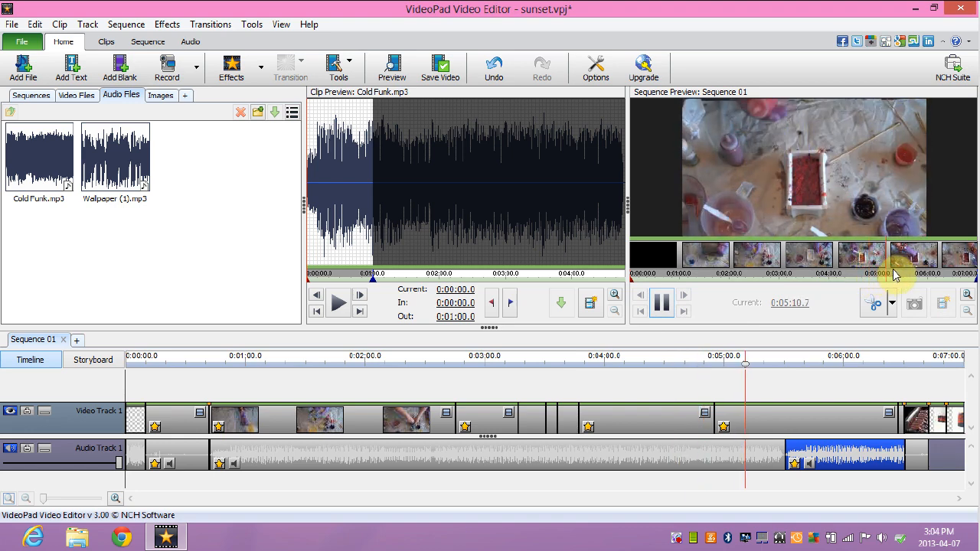
click(896, 275)
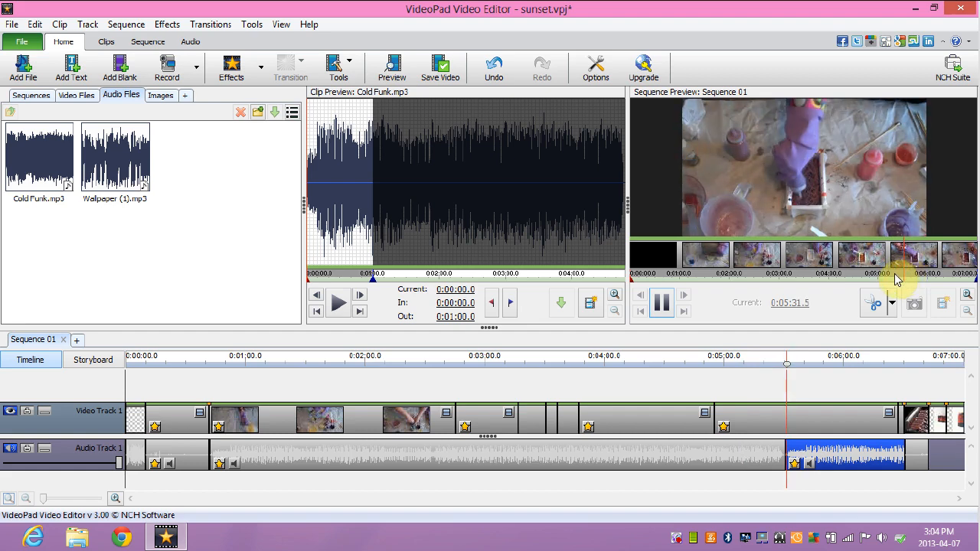
click(894, 274)
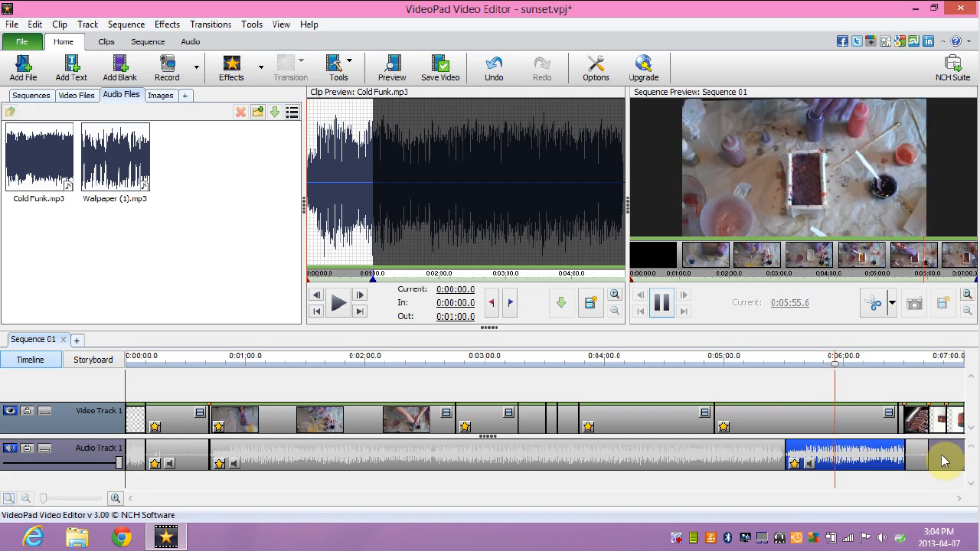
click(663, 300)
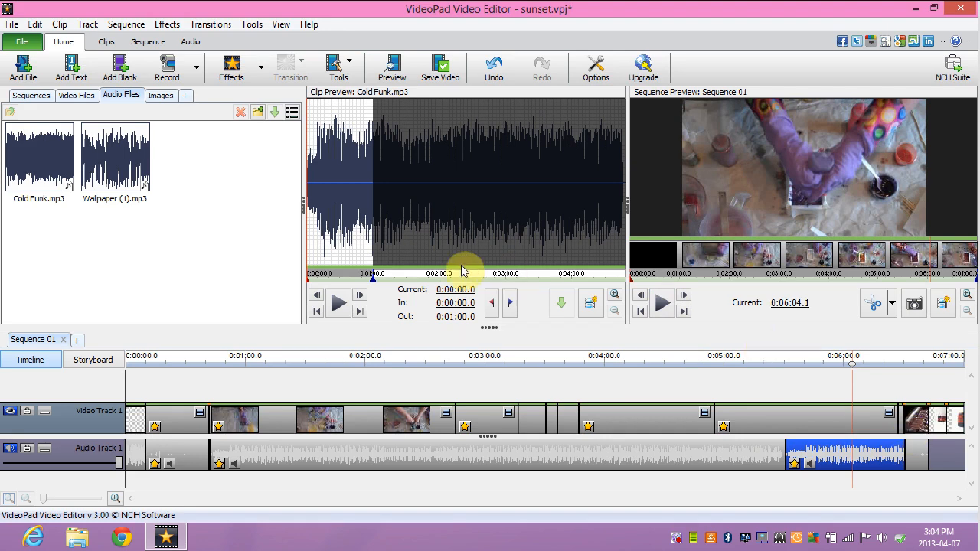
key(super+c)
click(811, 235)
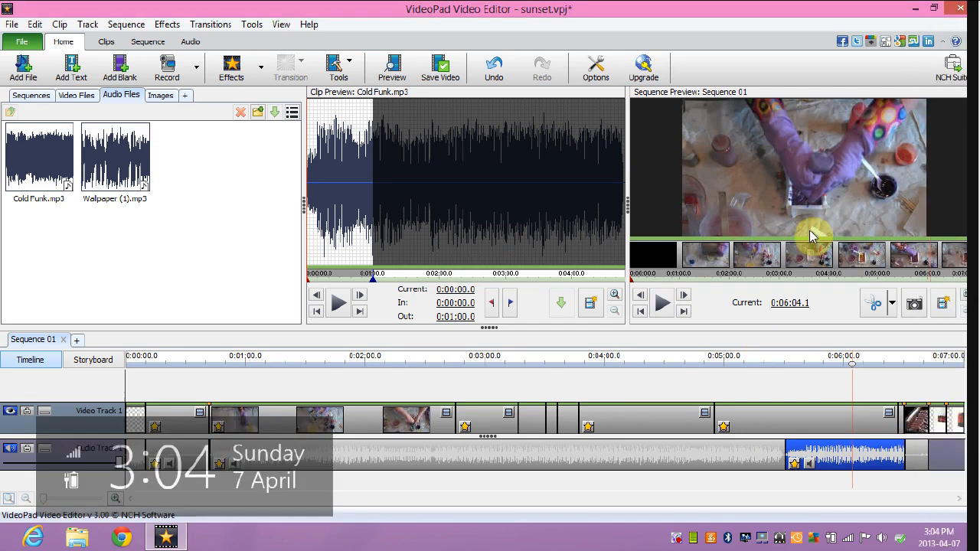
key(super+c)
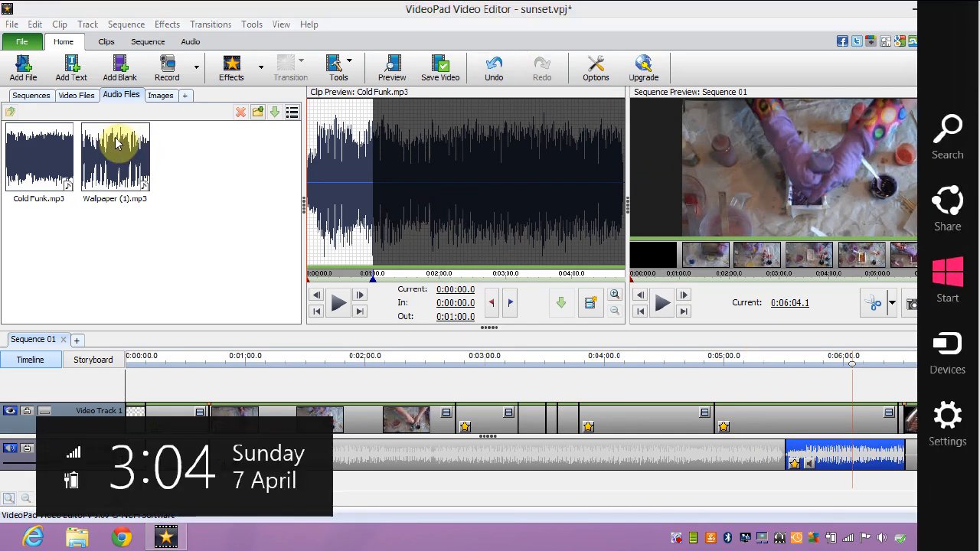
Start a new text clip named Thanks and enter "Thank you for watching!" and "Check out my blog" as its text
click(75, 65)
click(75, 65)
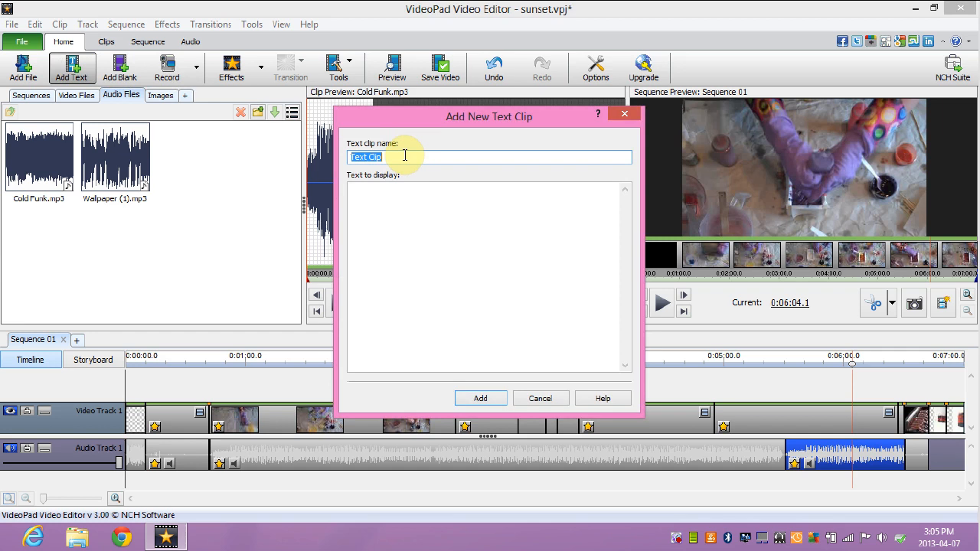
text(Thanks)
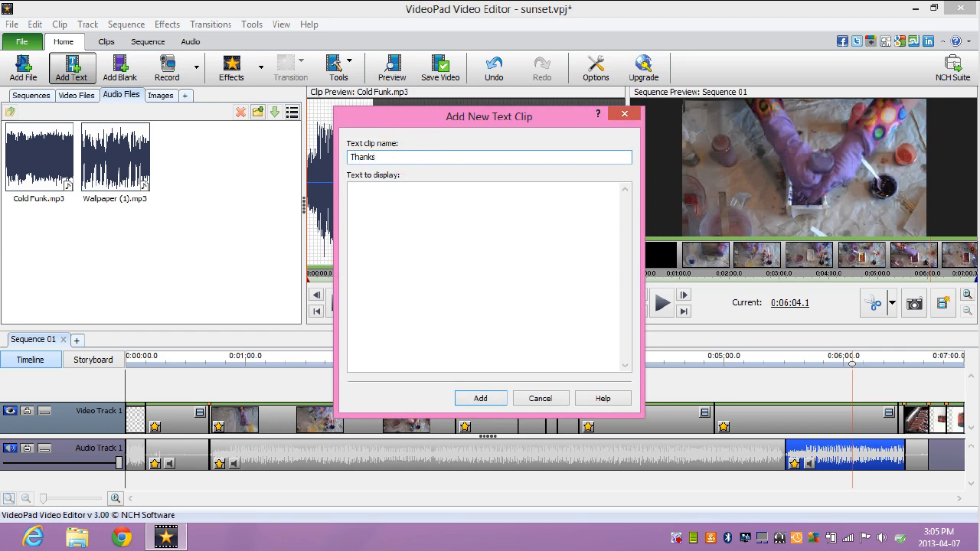
click(425, 237)
text(Thank you for watching!)
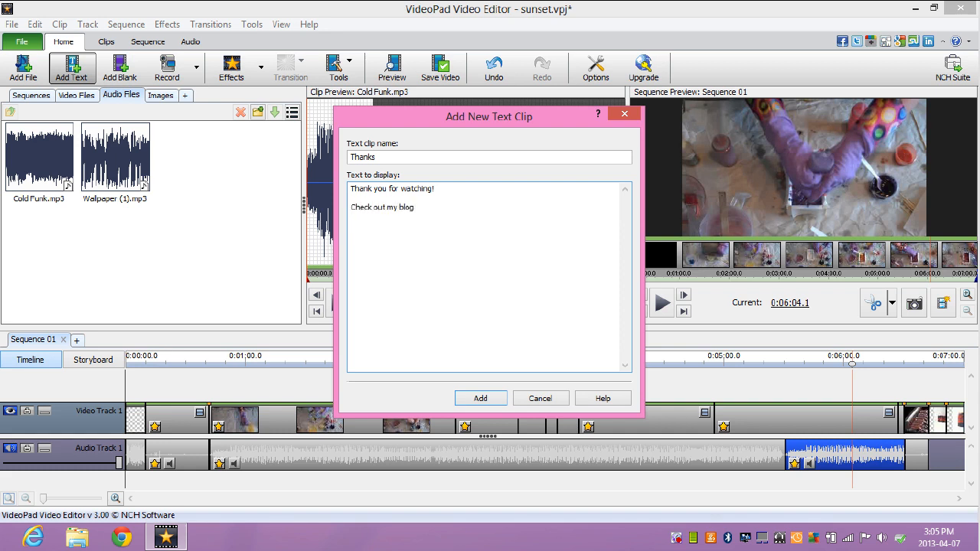
Copy the Essence Artisan Soaps & More blog address from Chrome and paste it below "Check out my blog" in the Thanks text
click(125, 539)
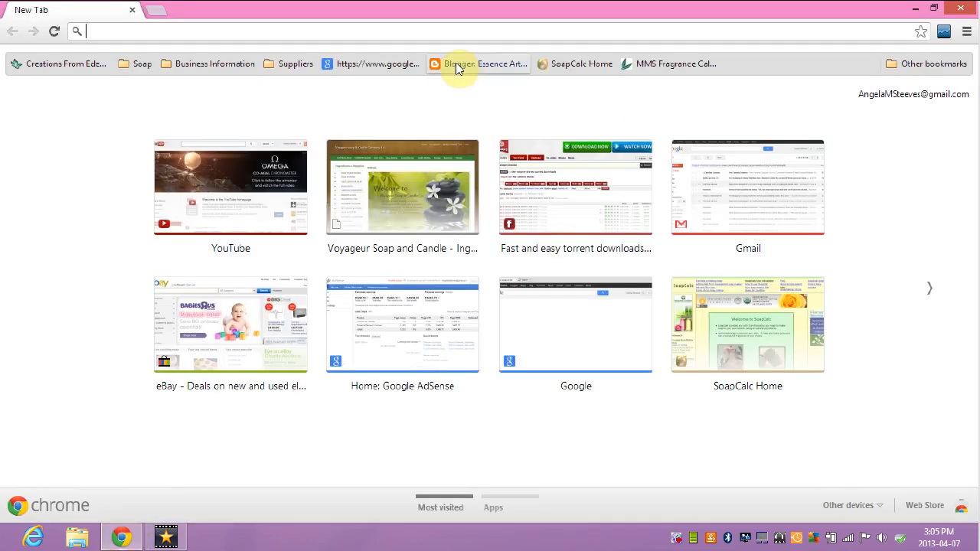
click(459, 66)
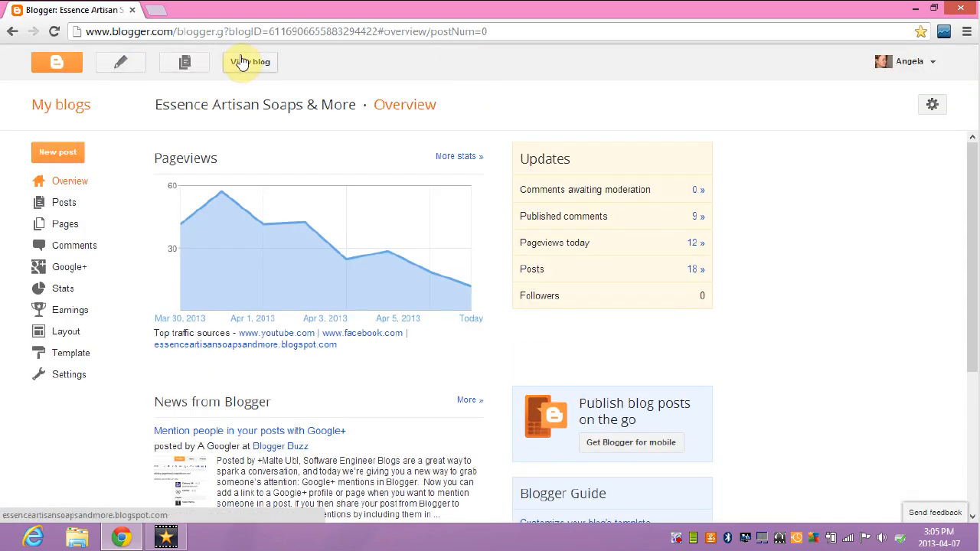
click(242, 62)
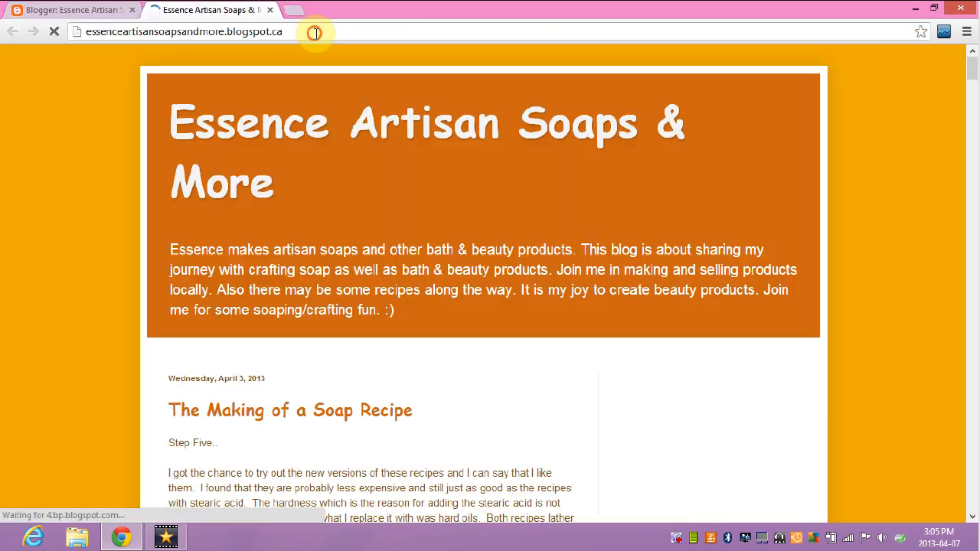
click(312, 32)
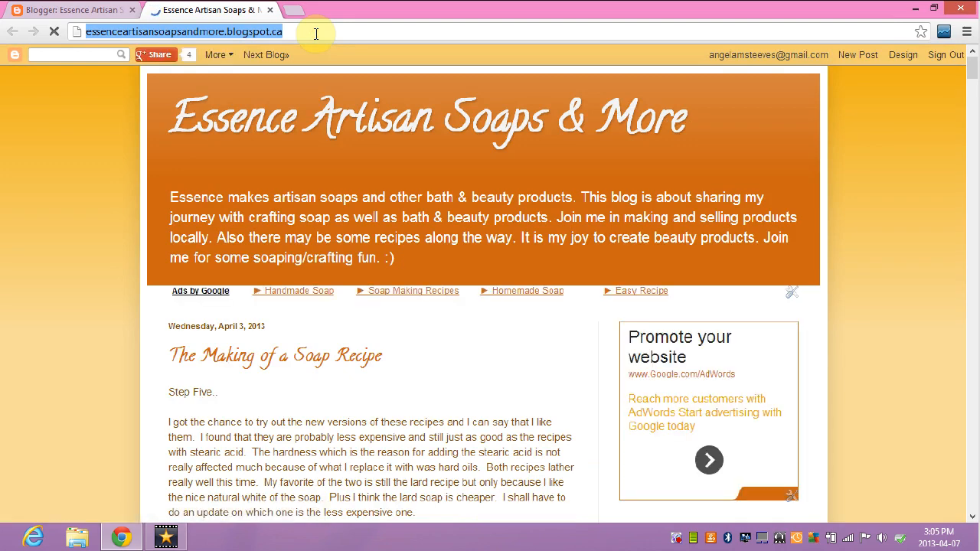
click(914, 8)
click(384, 221)
key(ctrl+v)
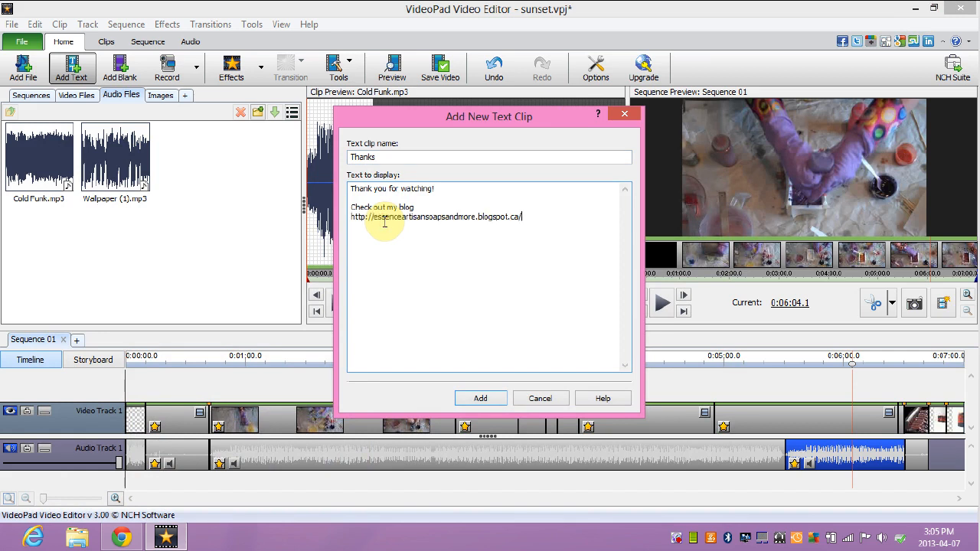
Add the line "Music is Royalty Free" below the blog address, separated by an empty line, and begin another line
key(Return)
key(Return)
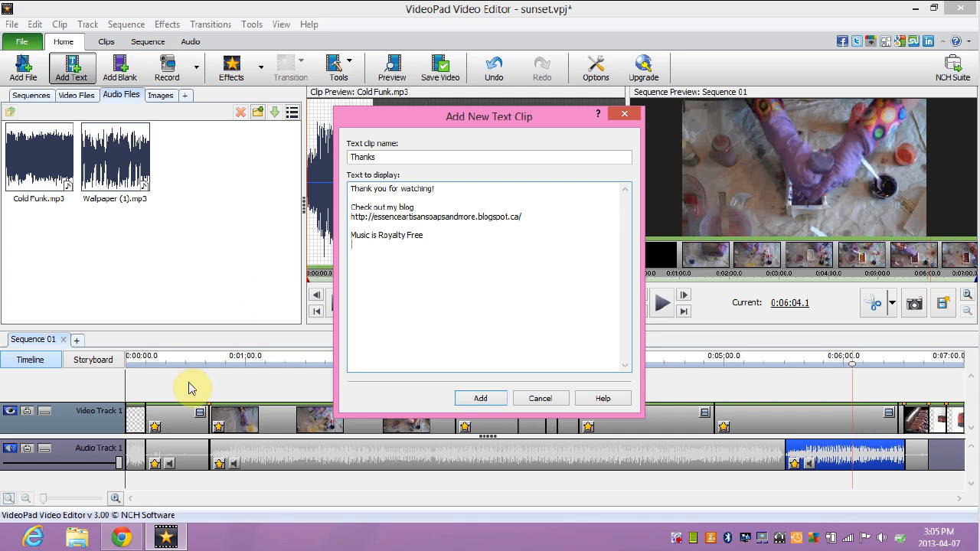
mouse_move(130, 540)
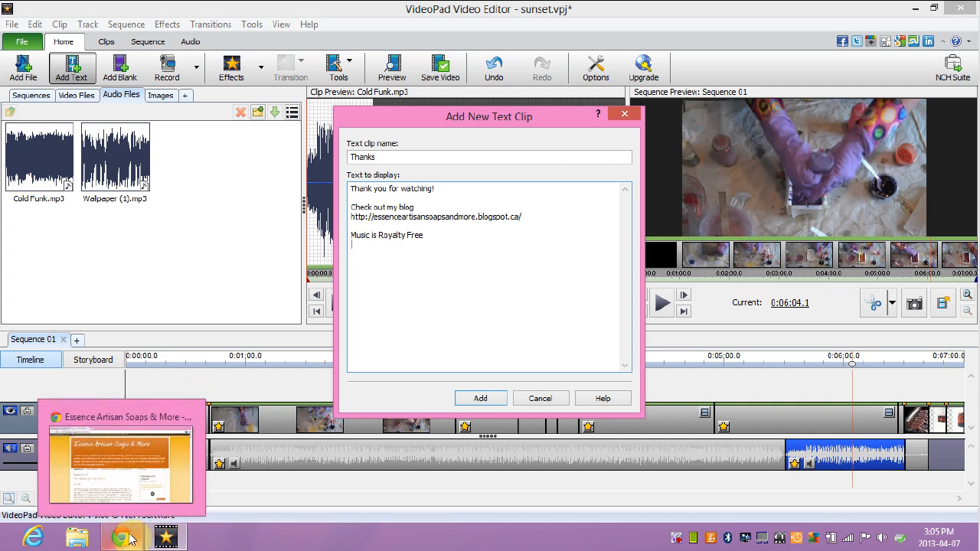
mouse_move(126, 413)
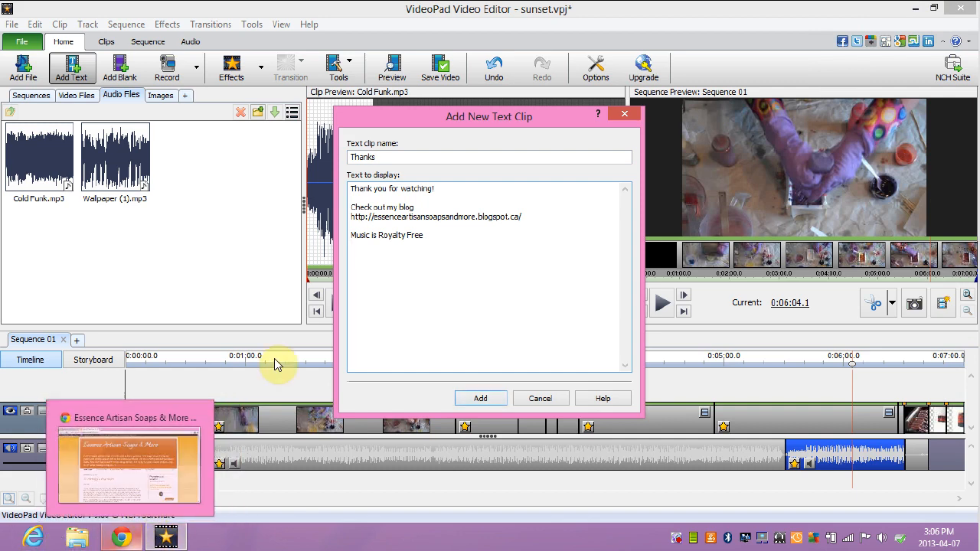
click(941, 11)
click(437, 238)
click(437, 237)
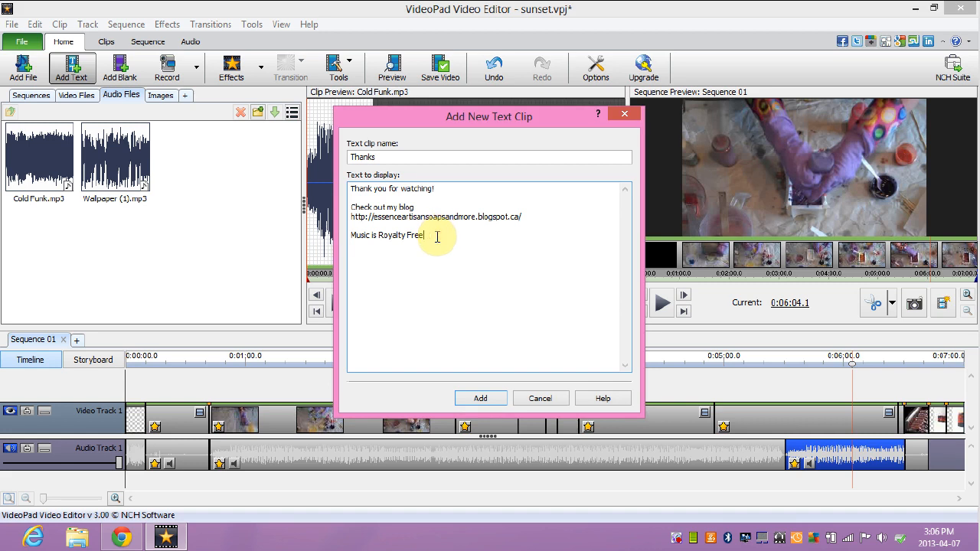
key(Return)
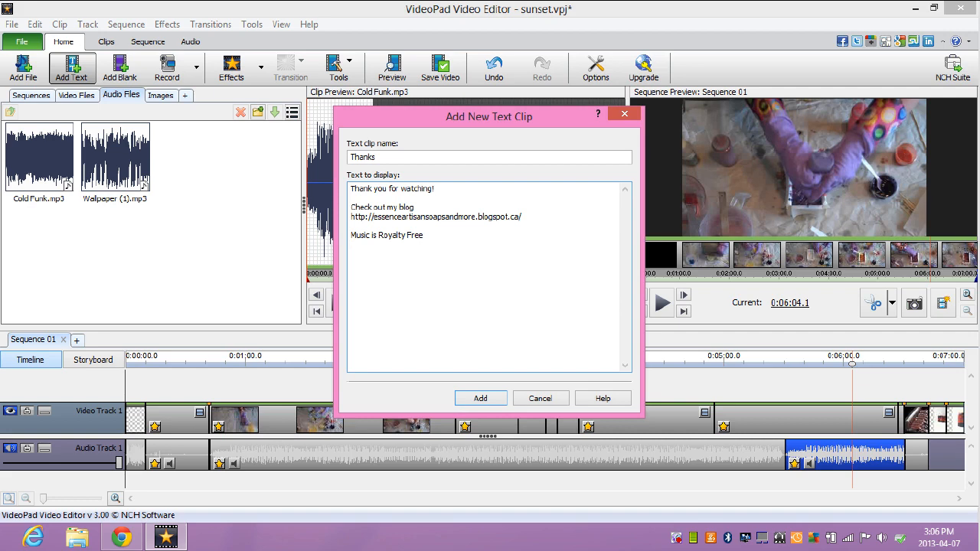
Switch to Chrome, search for "royalty free music" in a new tab and open the Incompetech result
click(121, 537)
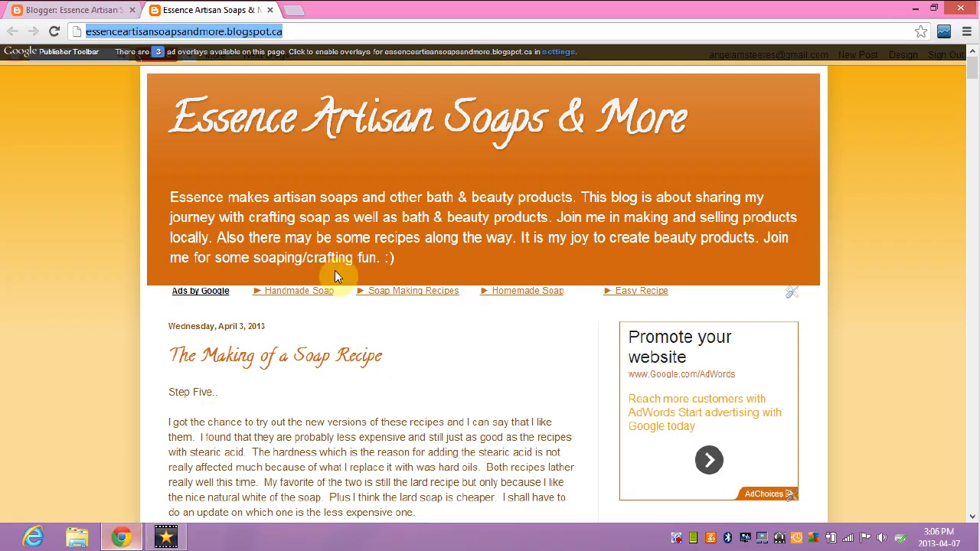
click(292, 9)
text(tr)
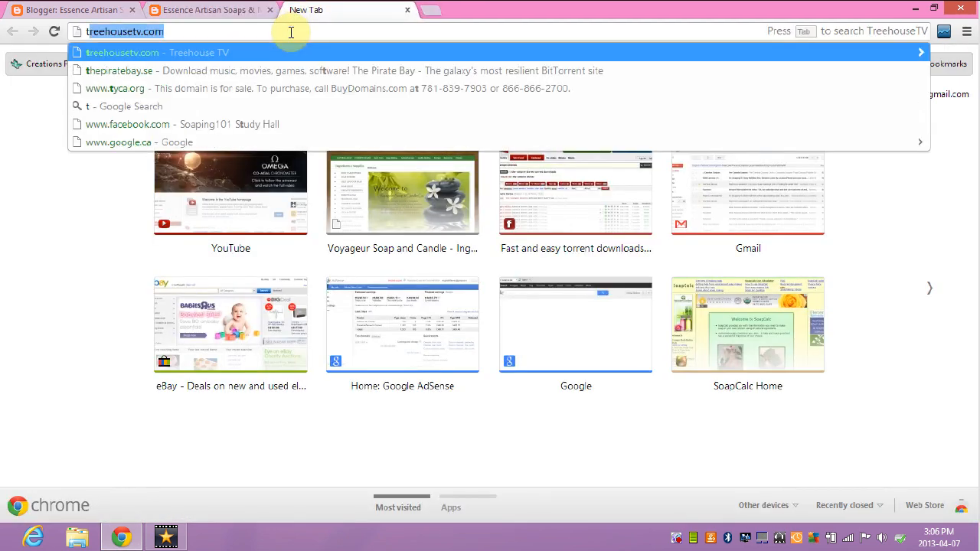
key(BackSpace)
key(BackSpace)
key(BackSpace)
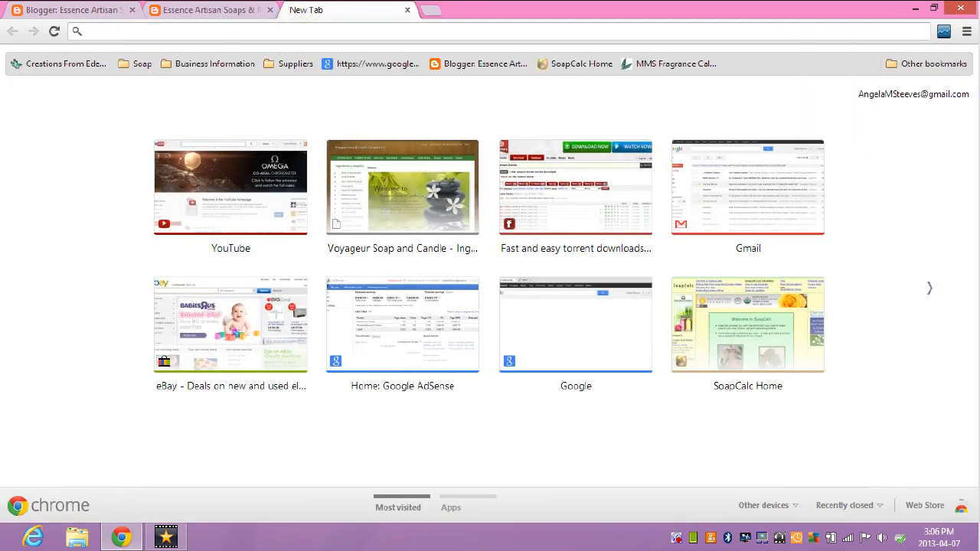
text(royal)
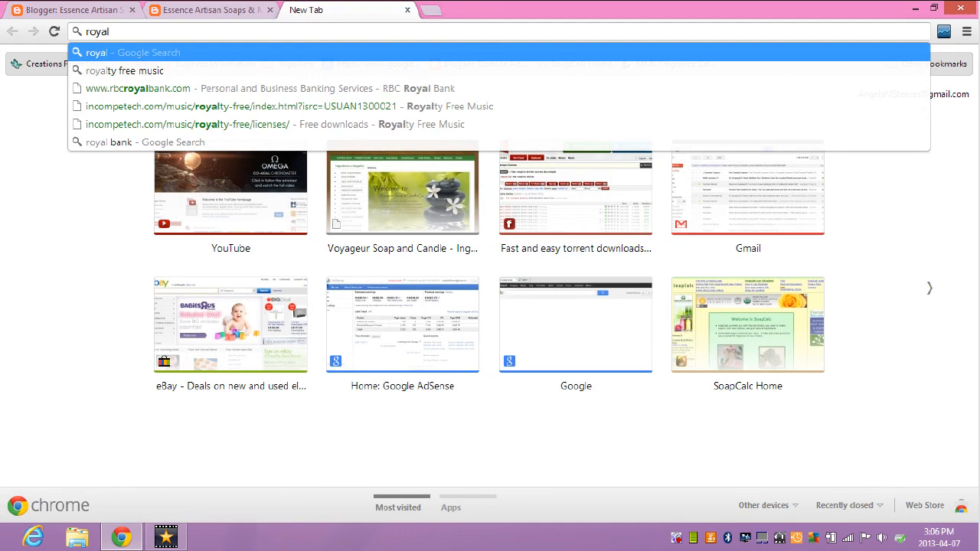
key(Down)
key(Return)
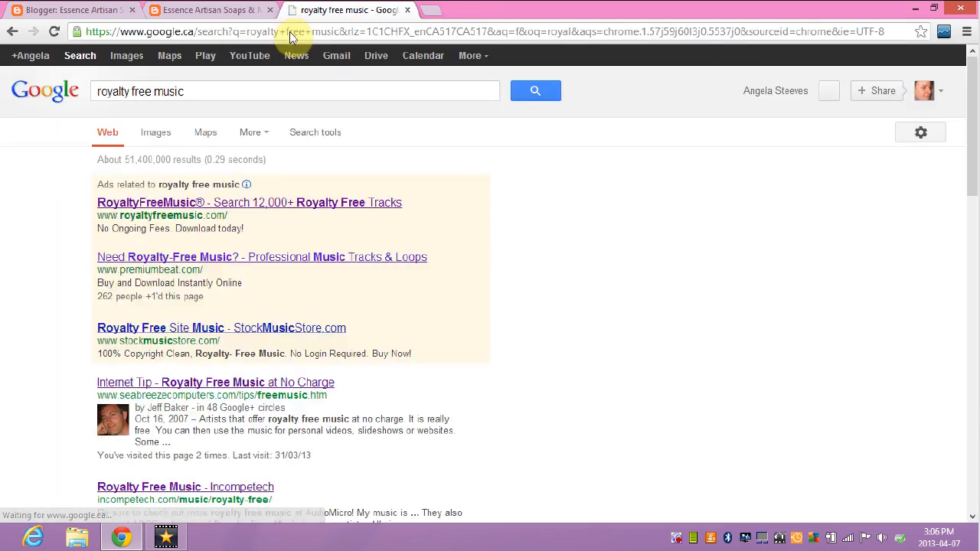
click(235, 90)
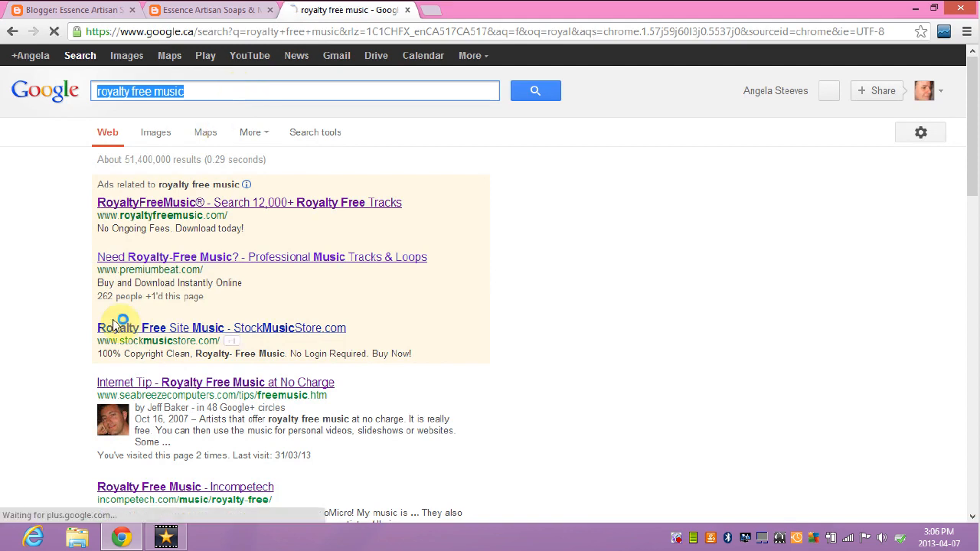
click(163, 487)
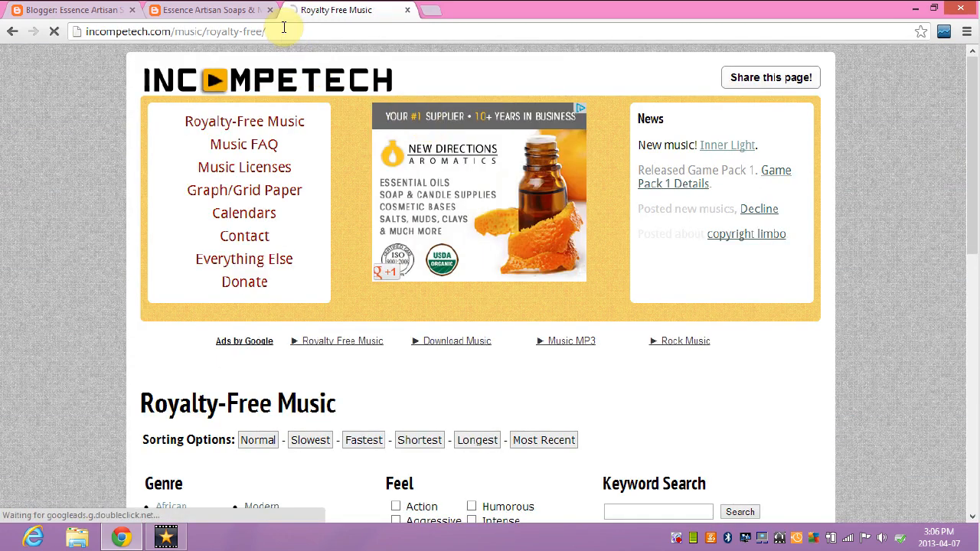
Copy the Incompetech page address and paste it below "Music is Royalty Free" in VideoPad's Thanks text
click(283, 27)
key(ctrl+c)
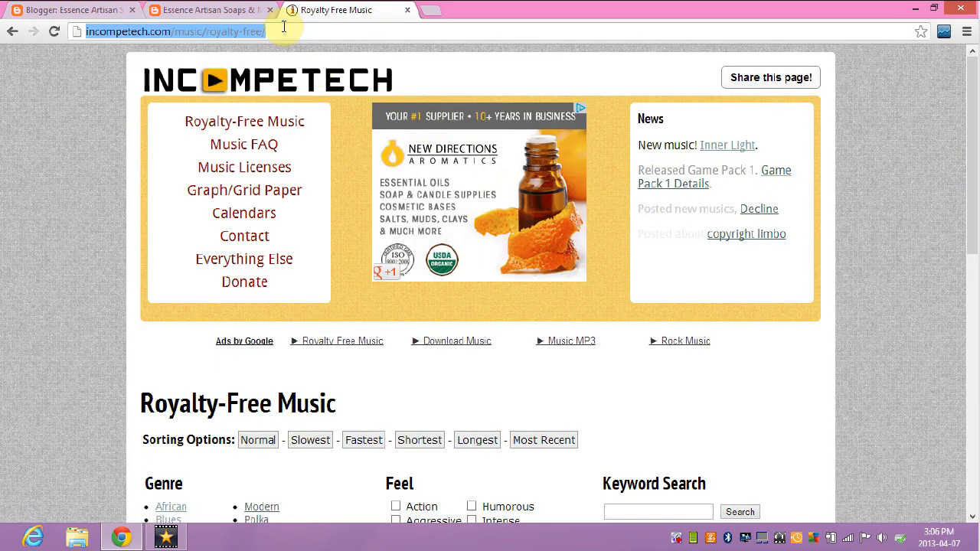
click(245, 10)
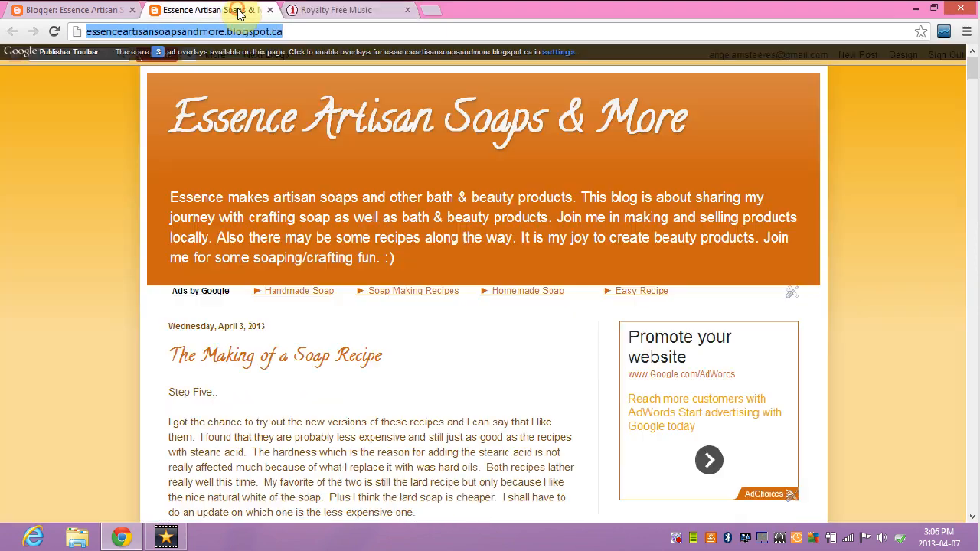
click(914, 7)
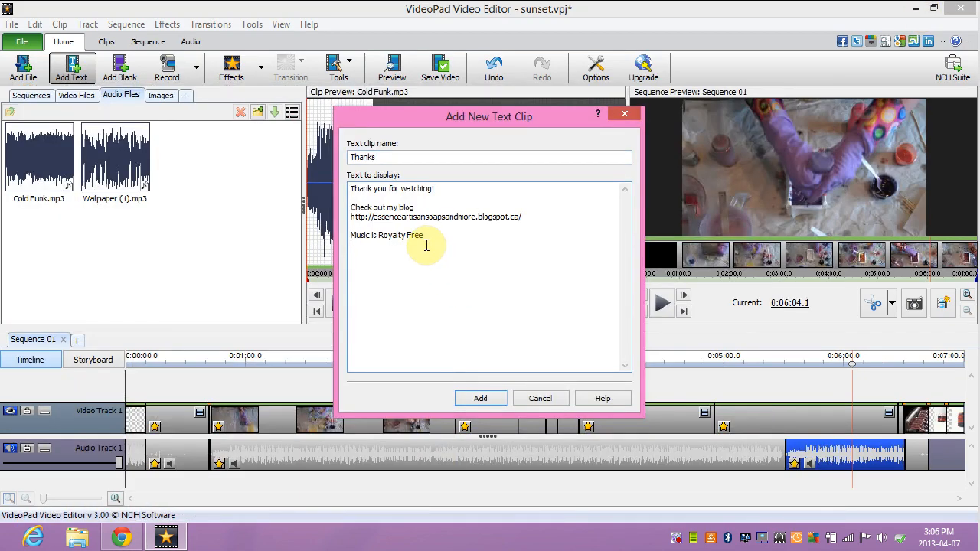
key(ctrl+v)
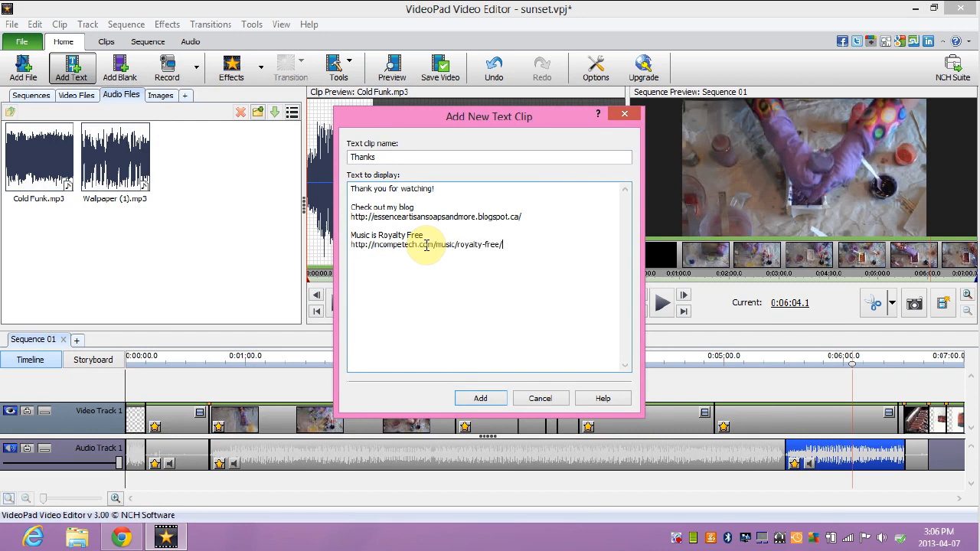
Shorten the pasted music site address and reword the line as "from incompetech.com"
key(BackSpace)
key(BackSpace)
key(BackSpace)
key(BackSpace)
key(BackSpace)
key(BackSpace)
key(BackSpace)
key(BackSpace)
key(BackSpace)
key(BackSpace)
key(BackSpace)
key(BackSpace)
key(BackSpace)
key(BackSpace)
key(BackSpace)
key(BackSpace)
key(BackSpace)
key(BackSpace)
key(BackSpace)
key(BackSpace)
text(m)
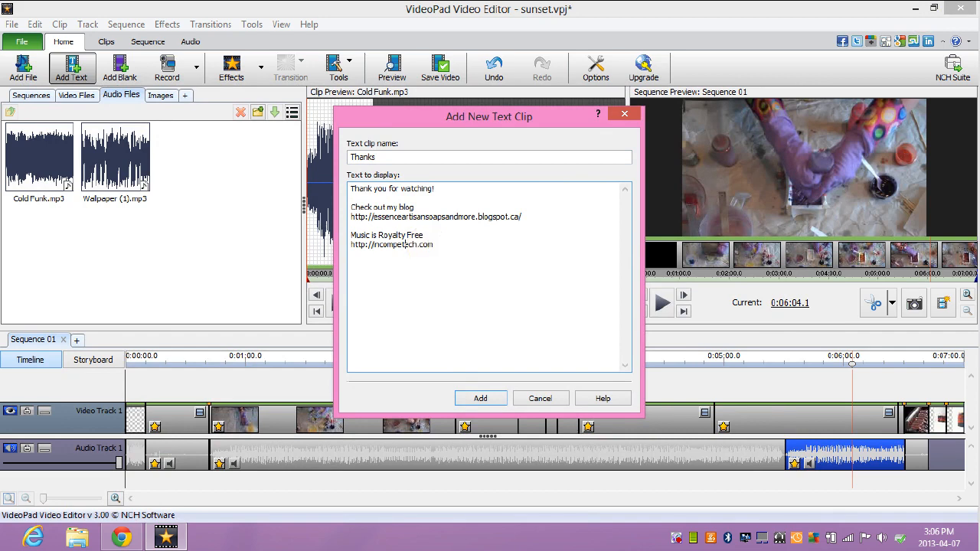
key(BackSpace)
key(BackSpace)
key(BackSpace)
key(BackSpace)
key(BackSpace)
key(BackSpace)
key(BackSpace)
key(BackSpace)
key(BackSpace)
key(Return)
text(from)
click(426, 244)
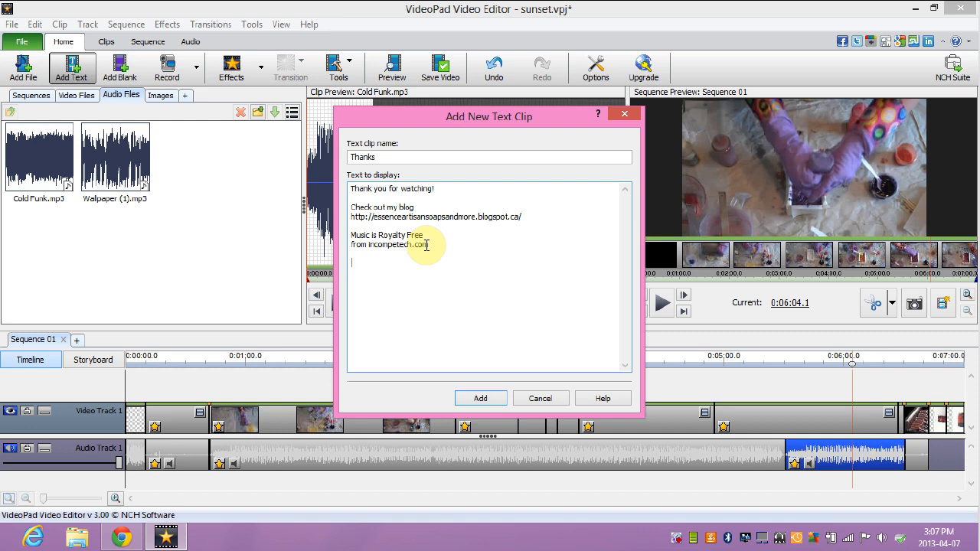
Add an "Intro & Exit" music credit for Wallpaper, followed by "by" and the composer's name on separate lines
key(Return)
key(Return)
text(Intro &)
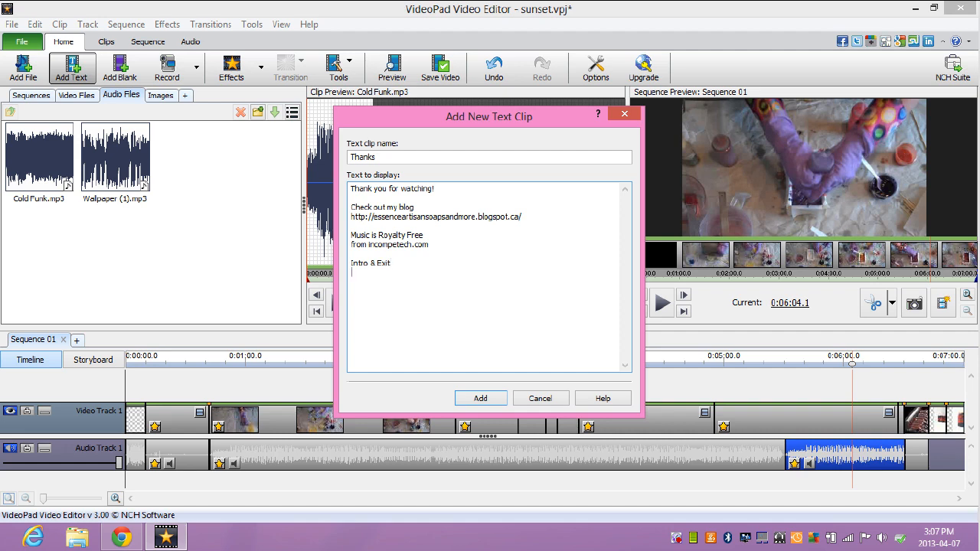
text( Exit)
key(Return)
text(Walpaper)
text(by )
text(Kevin Mac)
Add a second music credit for Cold Funk, followed by "by" and the composer's name
text(old Funk)
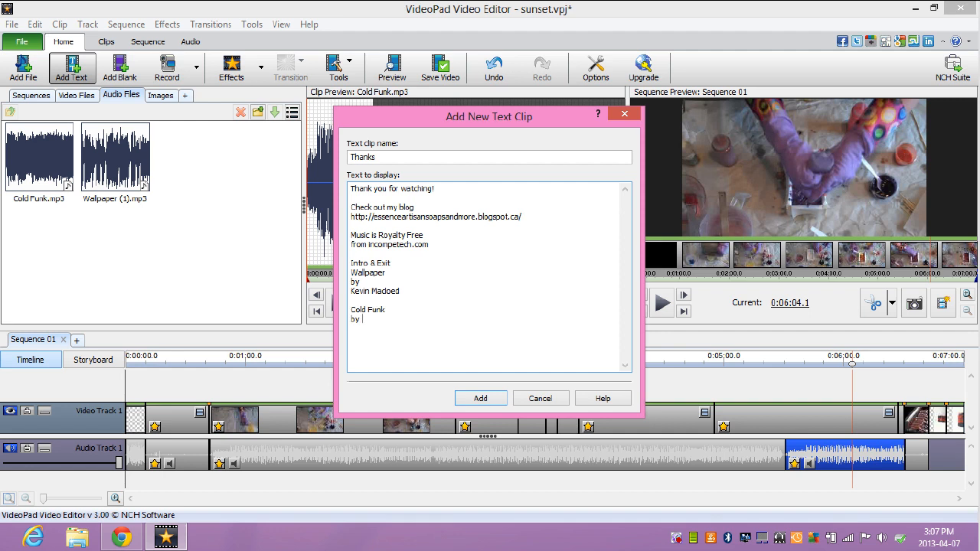
text(Ken)
text(in Madeo)
text(d)
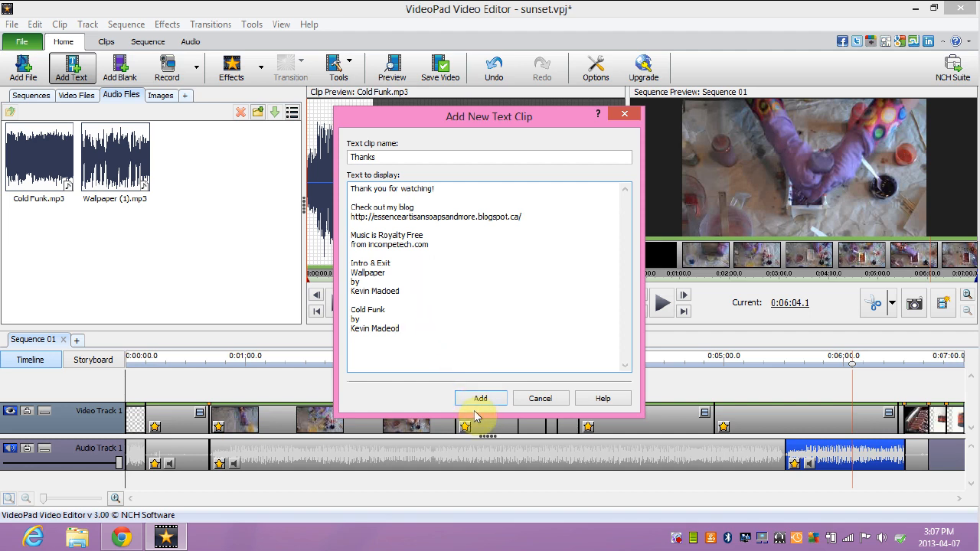
End the Thanks text with "Happy Soaping!" and the smiley ";0)" below it, and review the whole text
click(415, 323)
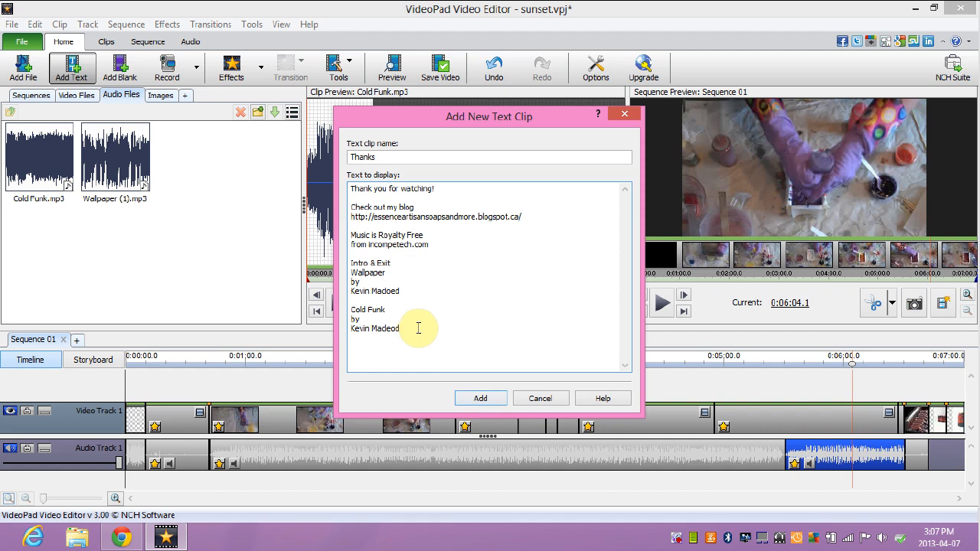
key(Return)
text(happ)
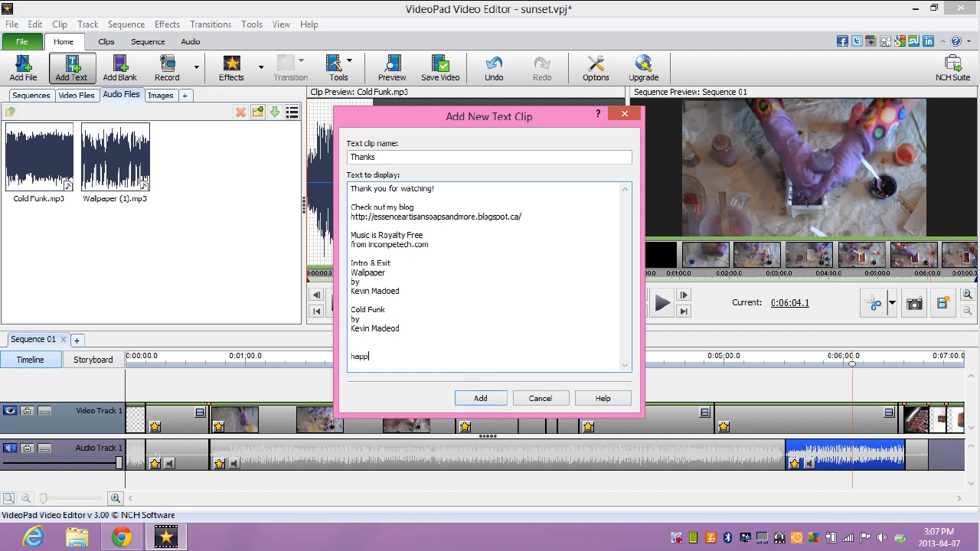
key(BackSpace)
key(BackSpace)
key(BackSpace)
text(Happy Soapingo!)
key(Return)
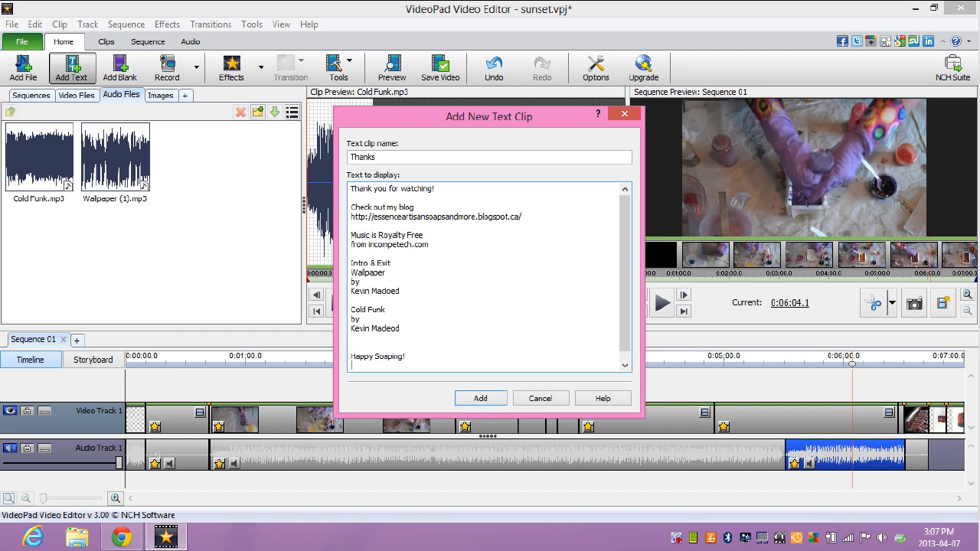
text(;0)
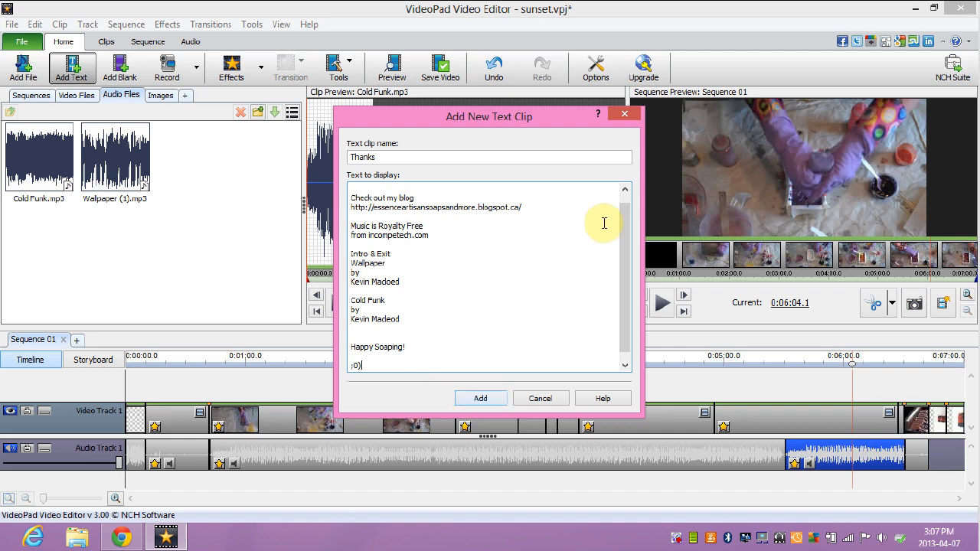
click(627, 195)
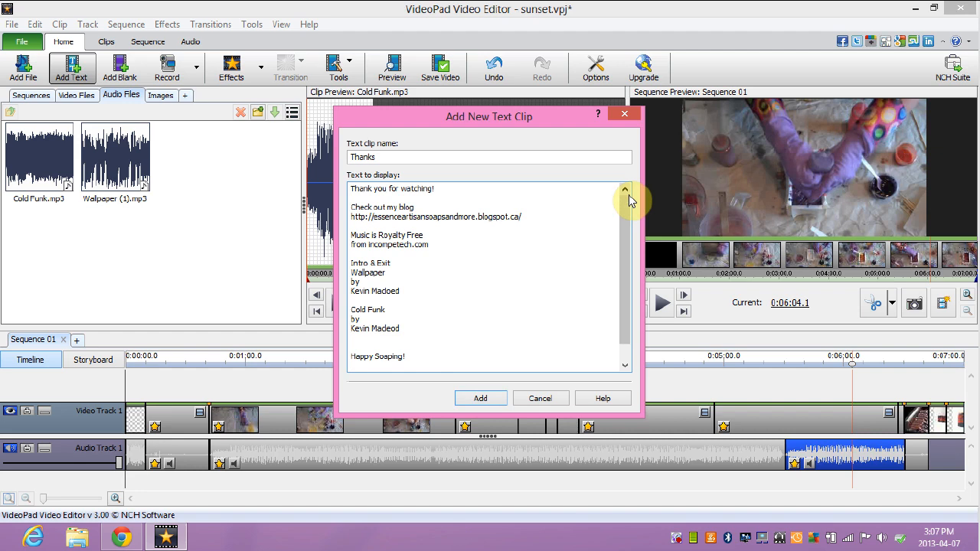
click(625, 366)
click(625, 367)
click(626, 367)
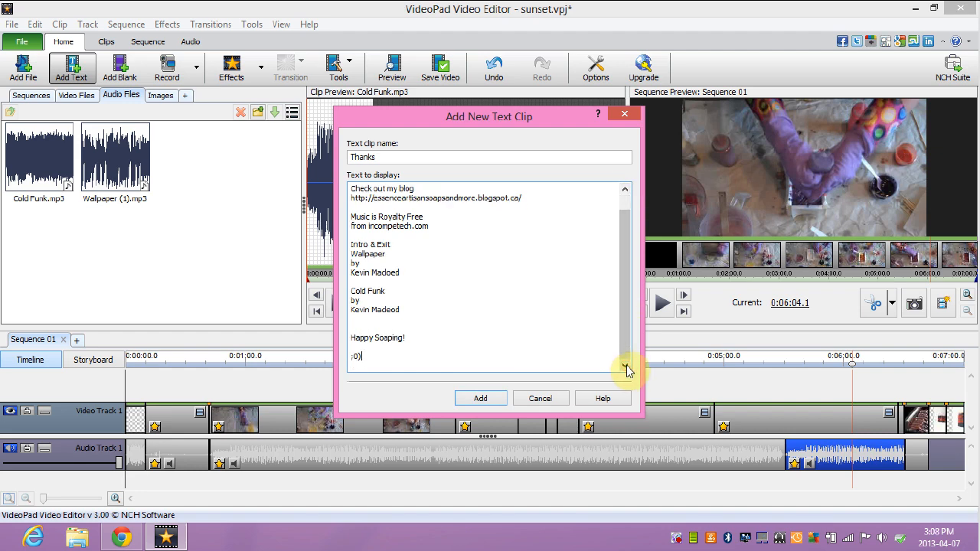
Create the Thanks text clip from the finished credits text and select it among the project images
click(479, 400)
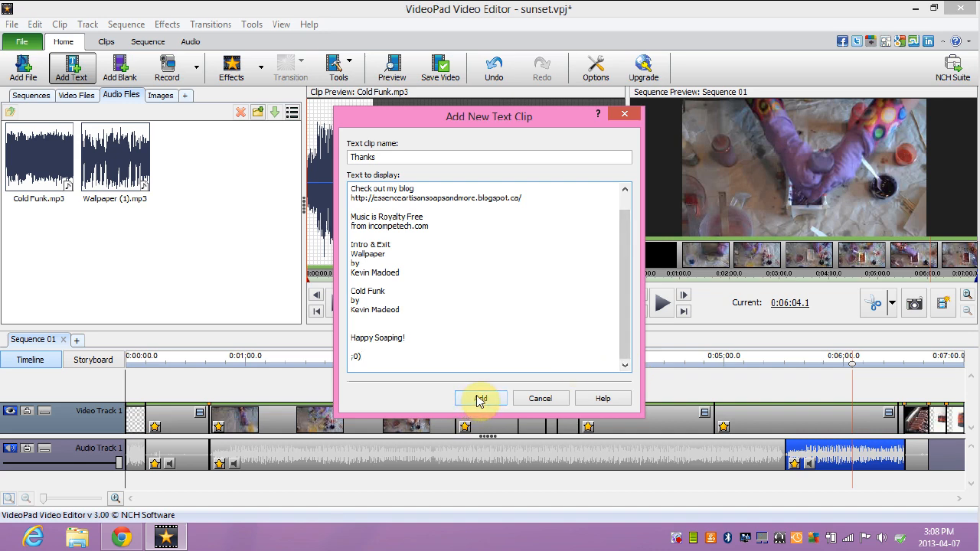
click(479, 400)
click(27, 264)
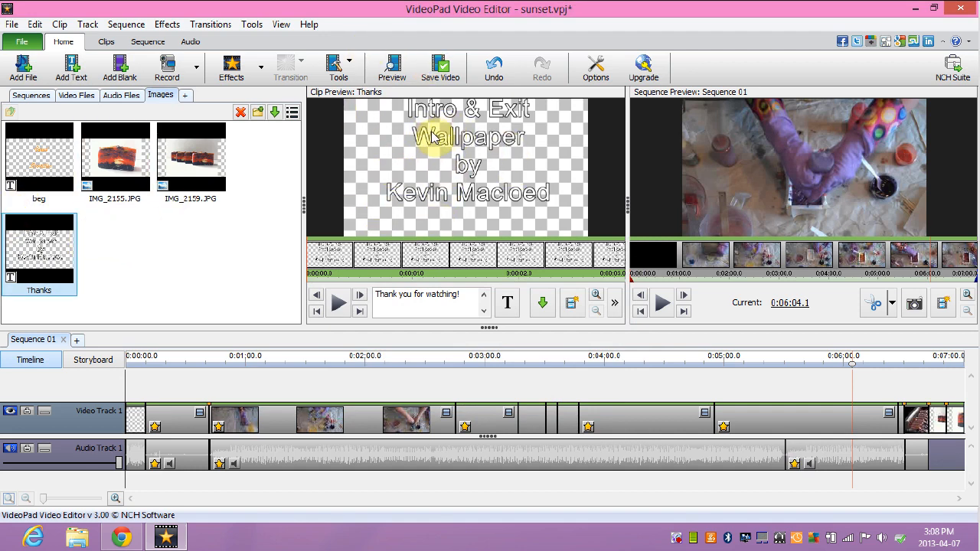
Set the duration of the Thanks text clip to 0:00:40.0
click(614, 306)
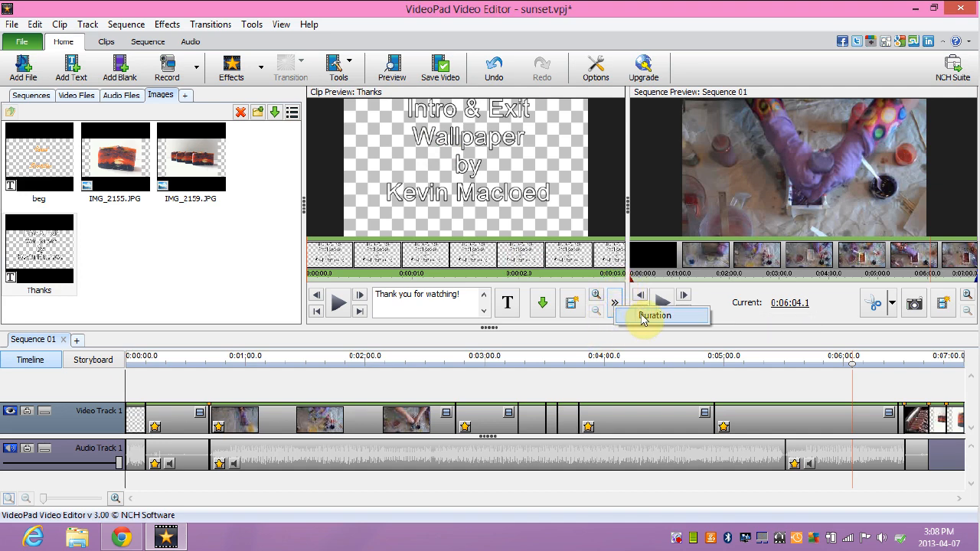
click(642, 320)
click(428, 262)
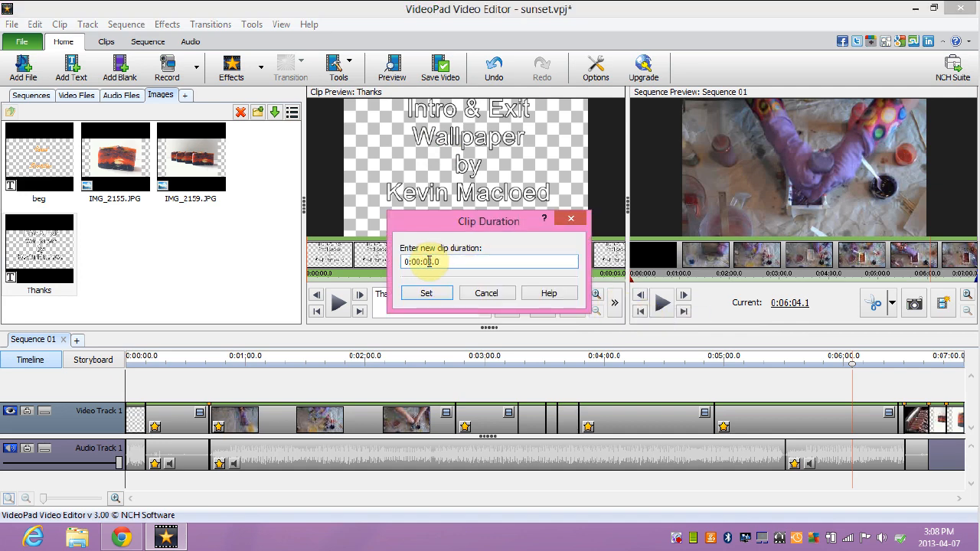
key(Delete)
key(Delete)
key(Delete)
key(BackSpace)
text(40)
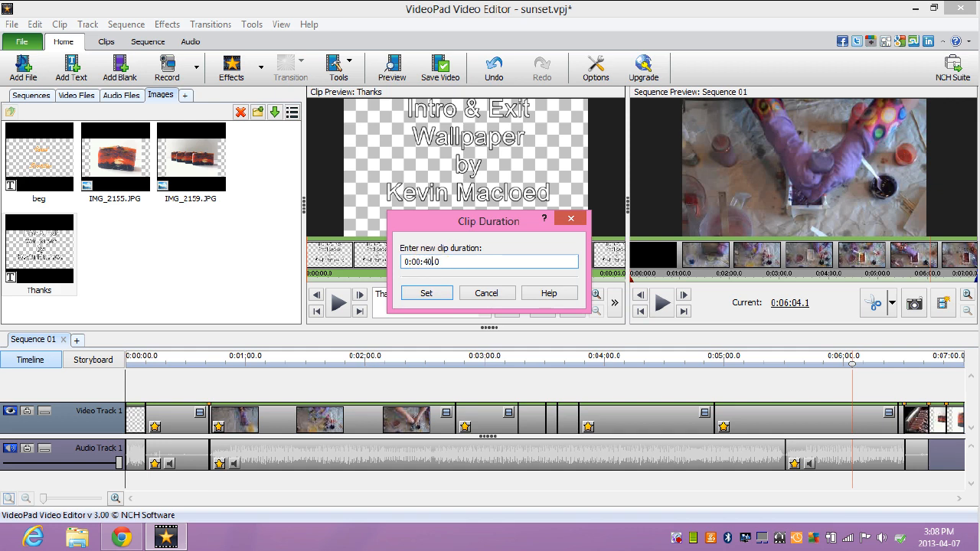
click(441, 295)
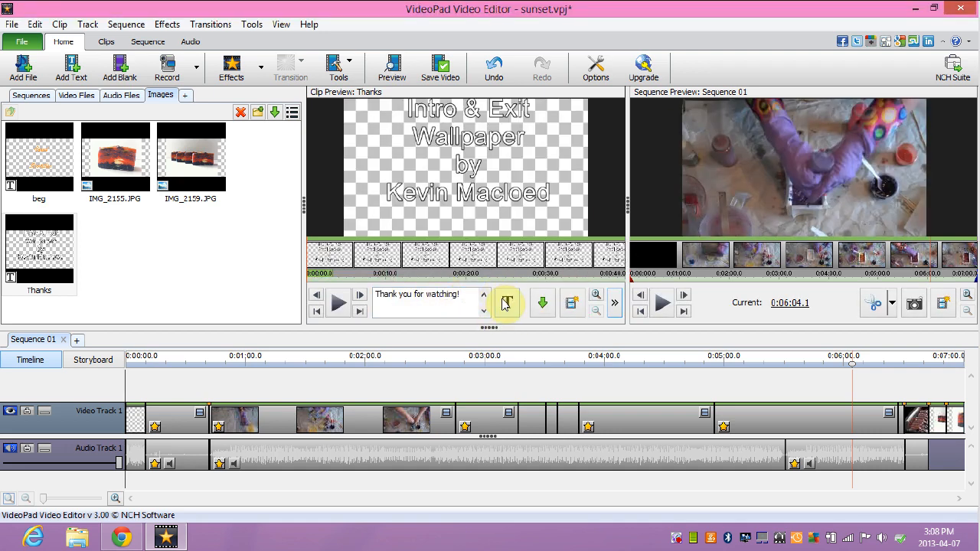
Change the font of the Thanks text to AR DECODE
click(507, 302)
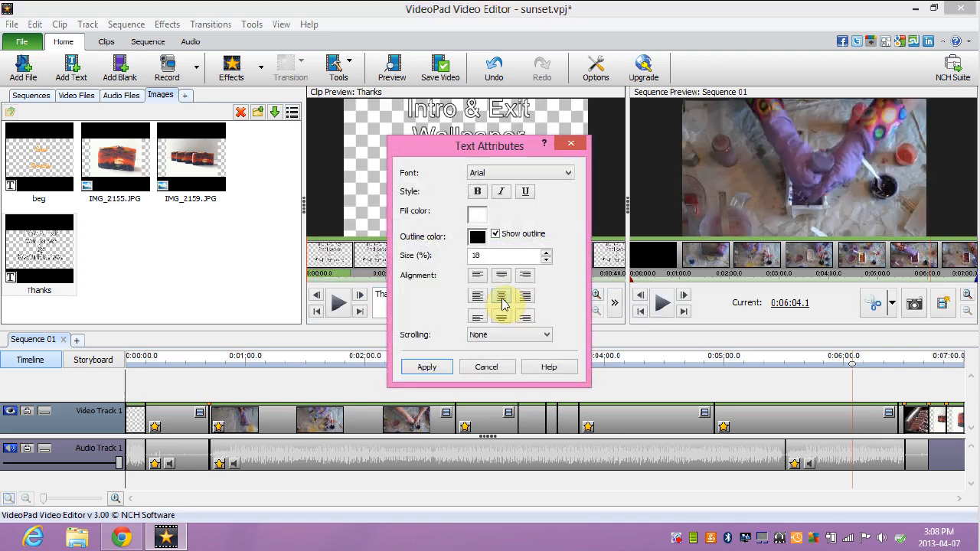
click(507, 176)
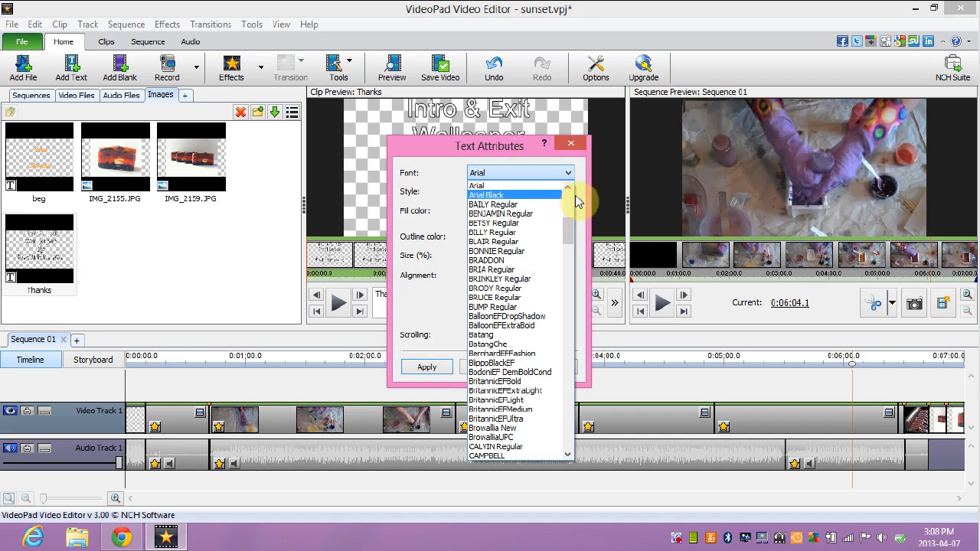
scroll(572, 197, up, 9)
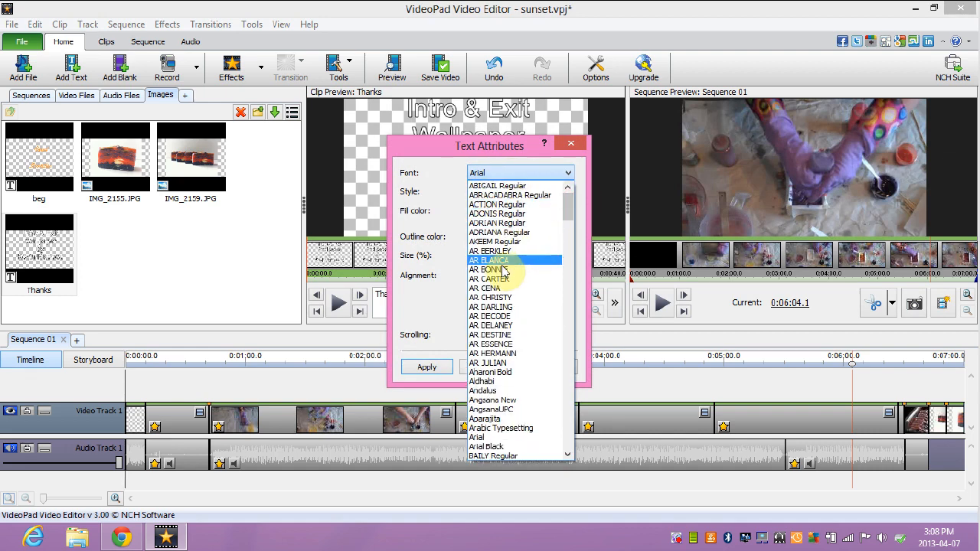
click(503, 316)
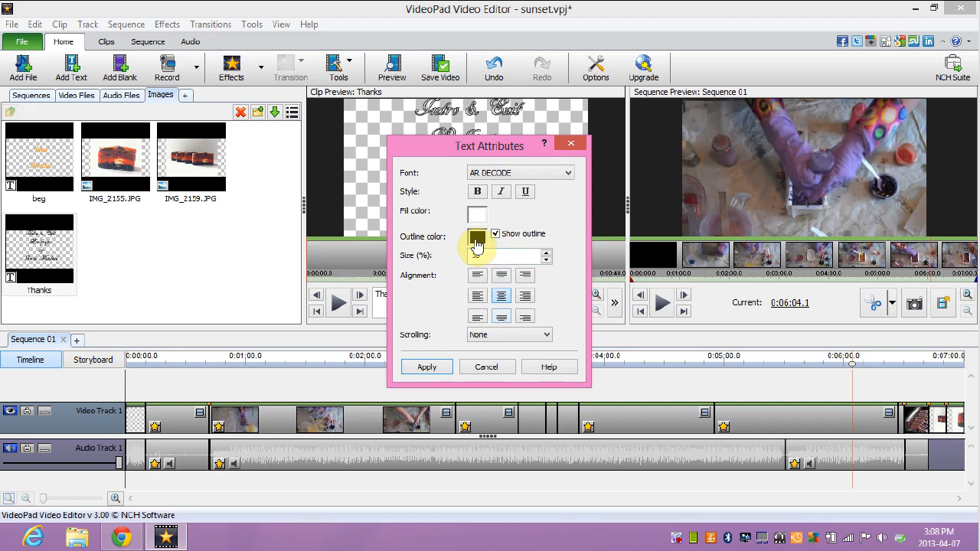
Give the Thanks text an orange outline and make it bold
click(477, 237)
click(426, 251)
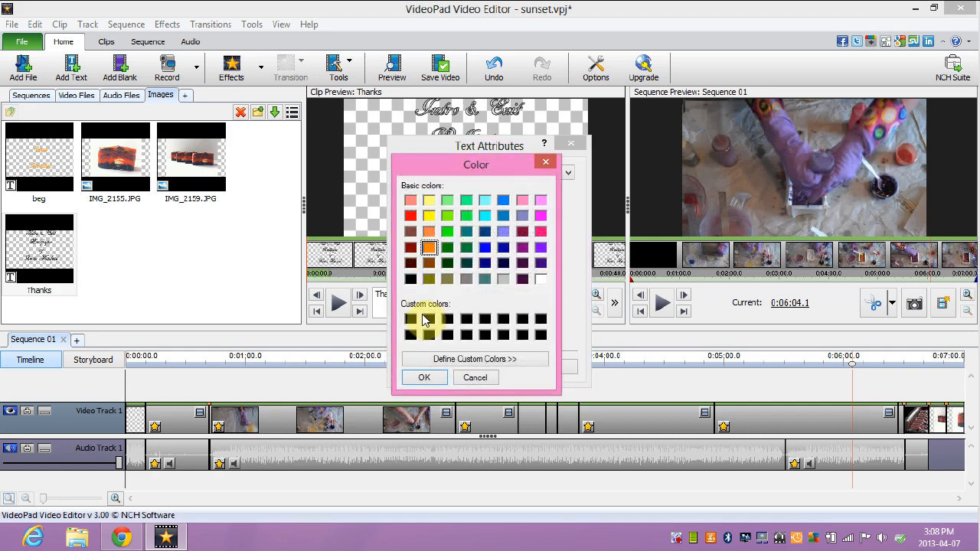
click(424, 377)
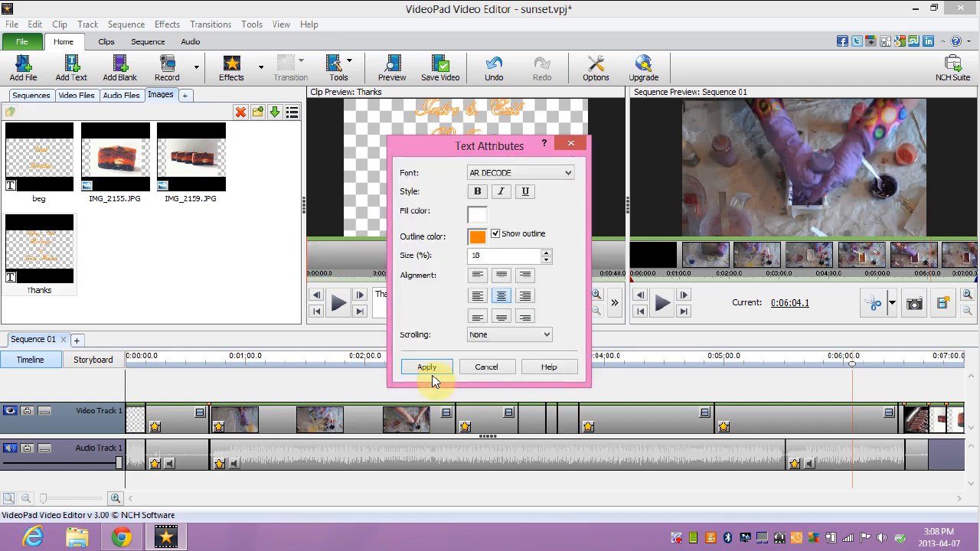
click(475, 193)
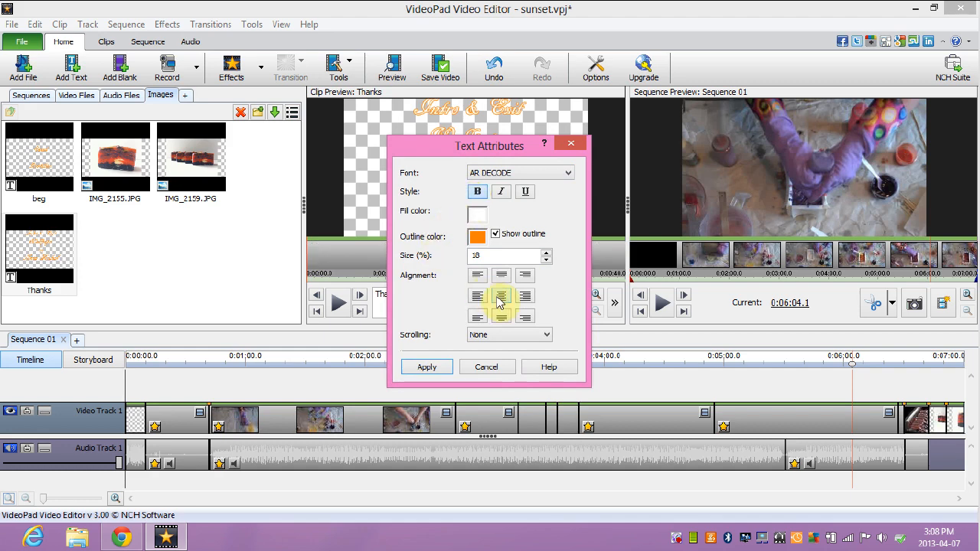
Reduce the size of the Thanks text to 12%
click(546, 261)
click(547, 261)
click(546, 261)
click(547, 261)
click(547, 261)
click(547, 261)
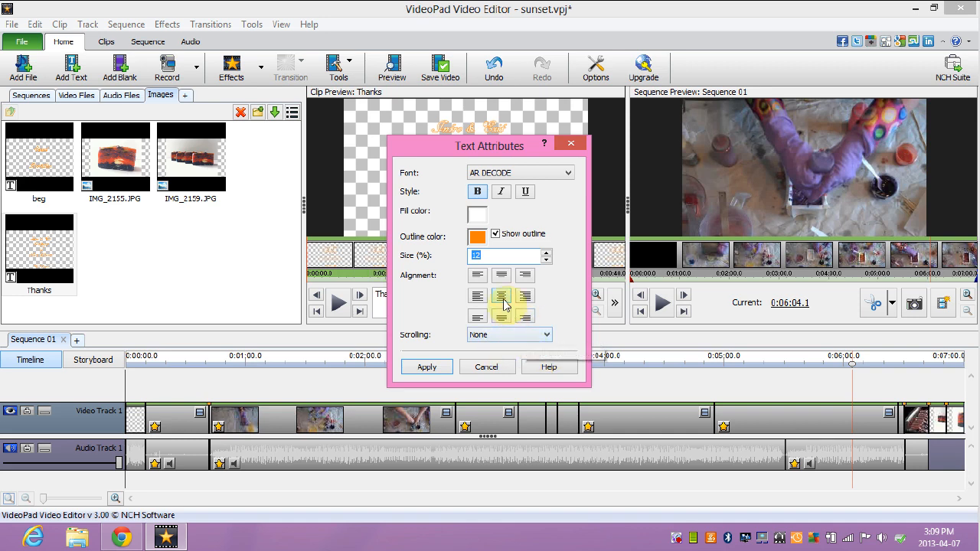
Apply bottom-to-top scrolling to the Thanks text and play the clip to check it
click(524, 335)
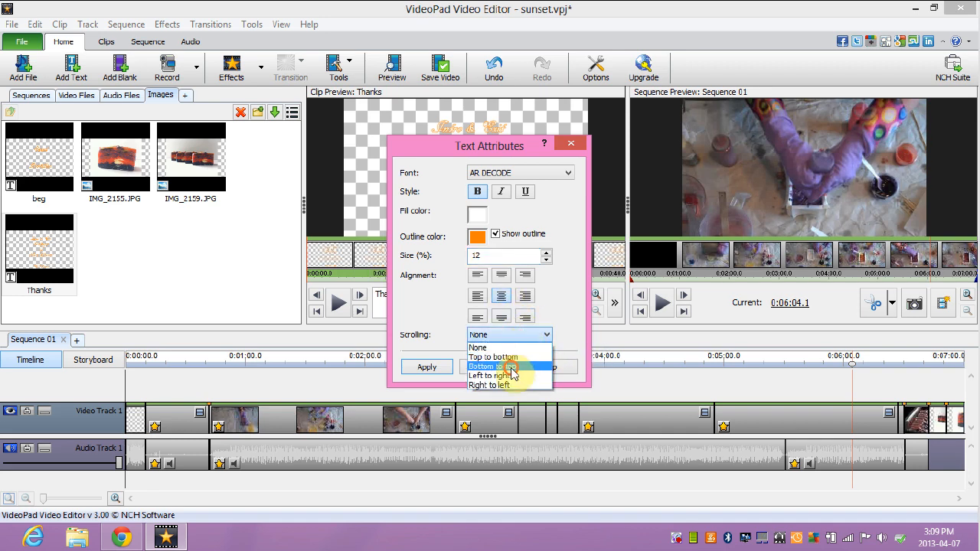
click(513, 370)
click(433, 367)
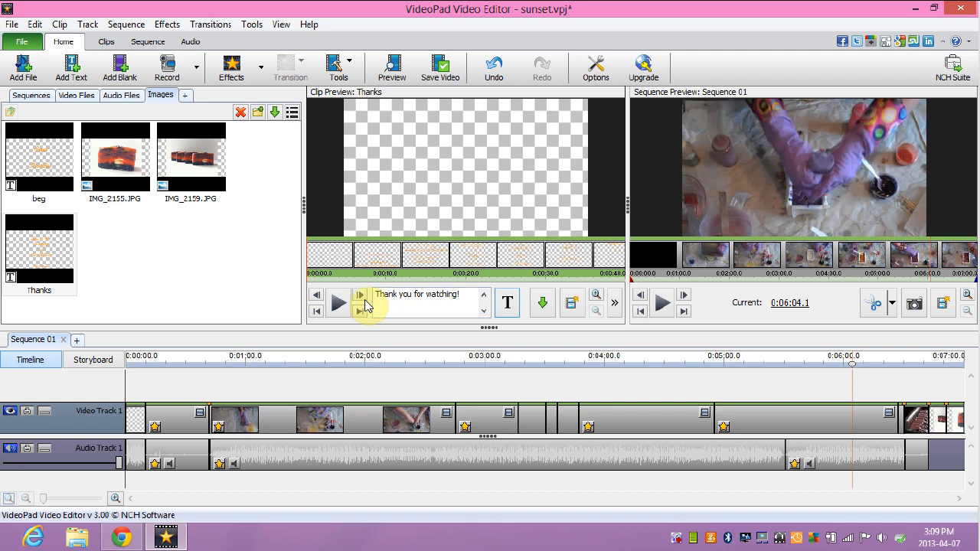
click(337, 304)
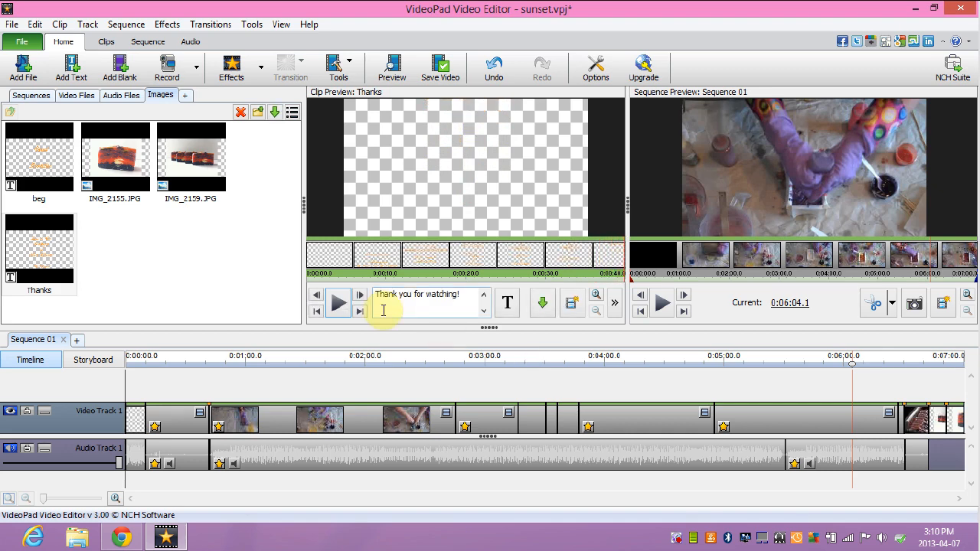
Place the Thanks text clip at the end of Video Track 1, after the soap photos
mouse_move(33, 251)
mouse_down()
mouse_move(496, 353)
mouse_move(966, 433)
mouse_up()
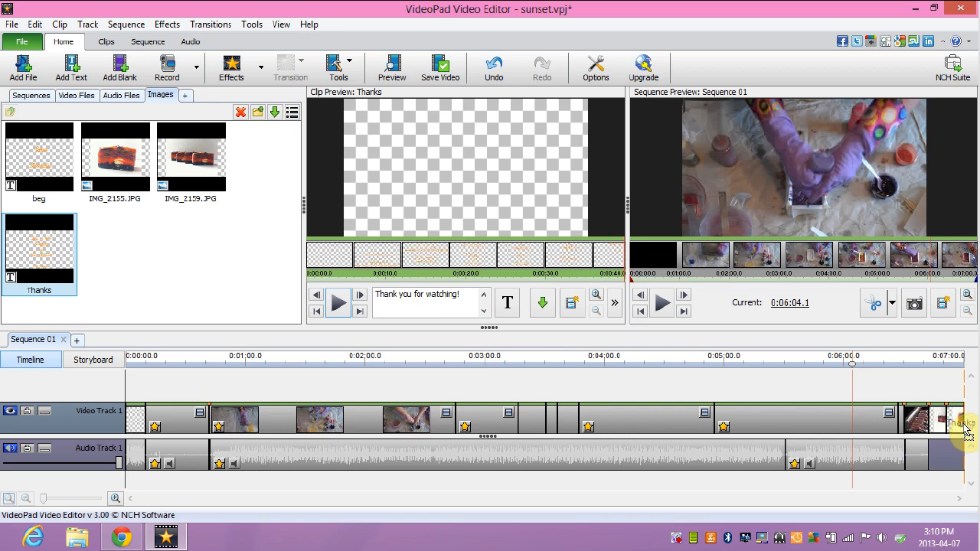
drag(966, 433, 966, 431)
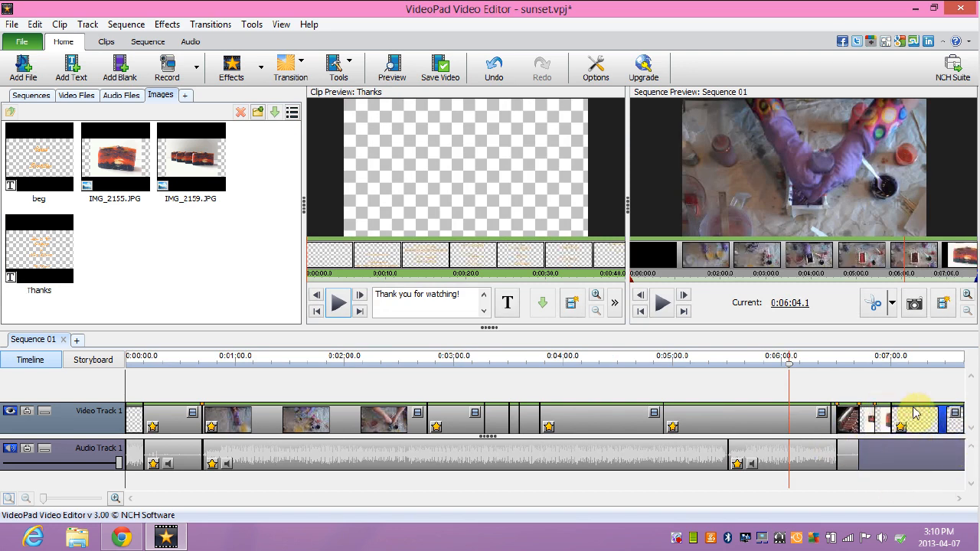
drag(917, 423, 877, 412)
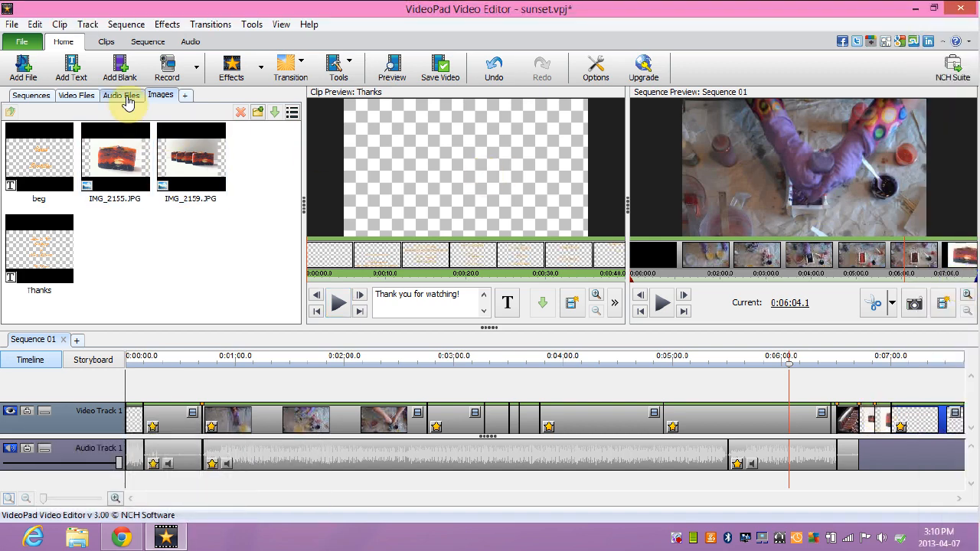
Open the Wallpaper (1).mp3 music clip for trimming and set its in point at 0:00:00.0
click(123, 97)
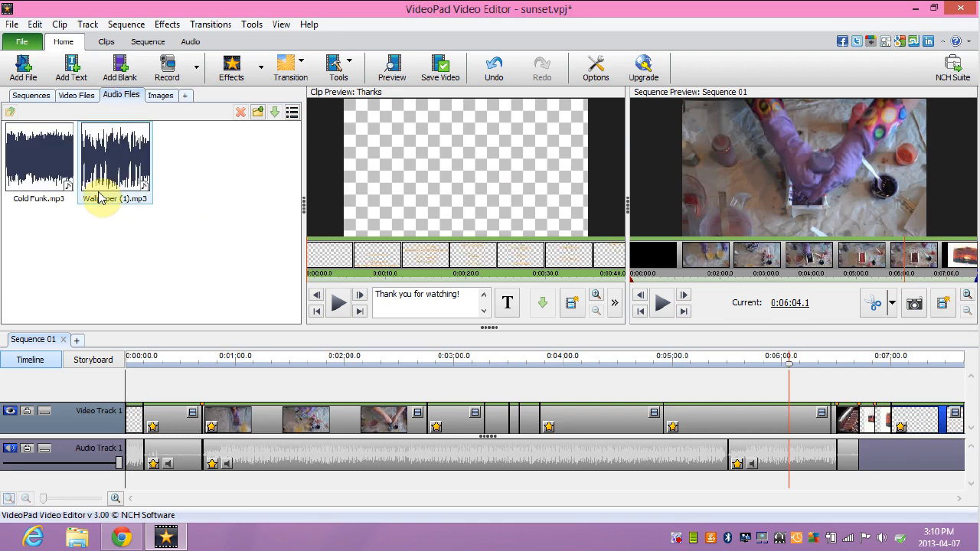
click(118, 156)
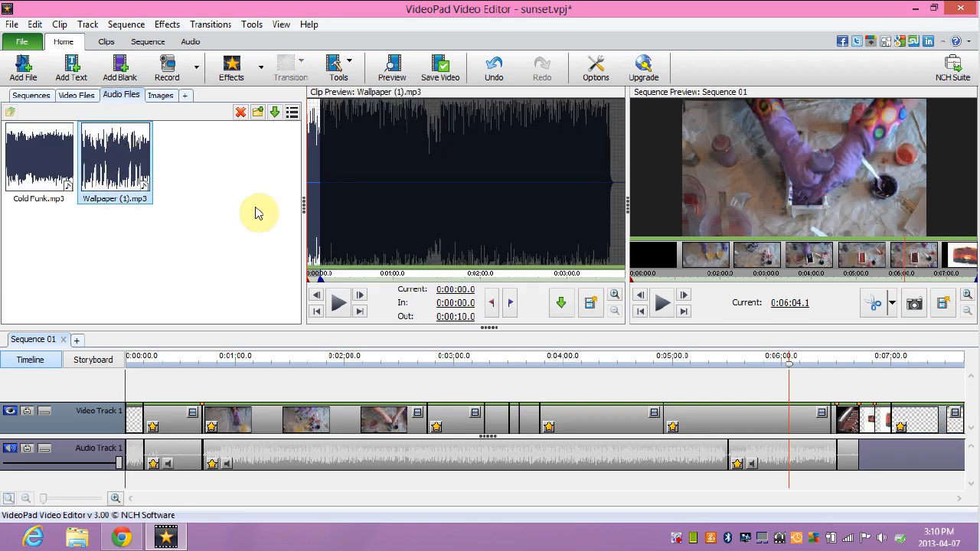
click(491, 303)
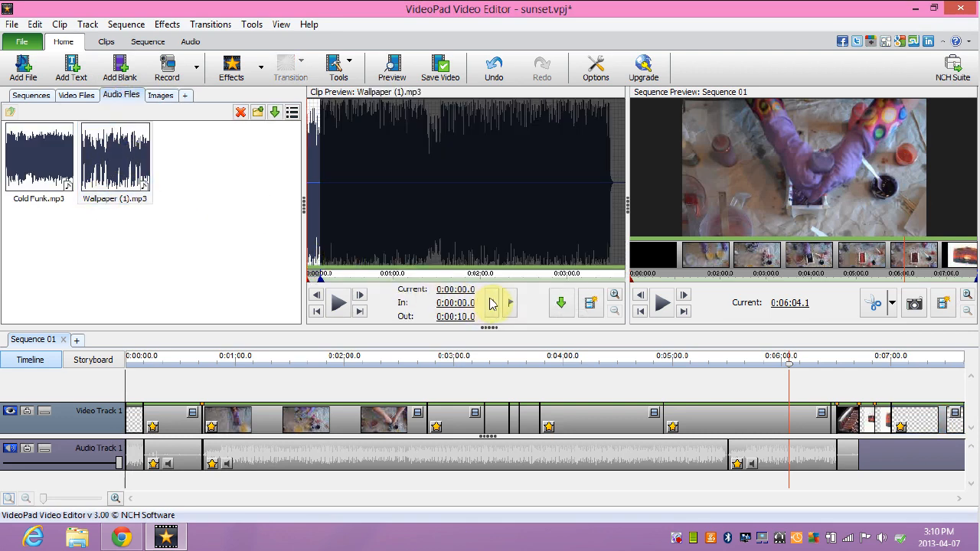
Set the out point of the Wallpaper (1).mp3 clip to 0:00:58.0
click(349, 275)
click(357, 275)
click(367, 276)
click(374, 274)
click(381, 274)
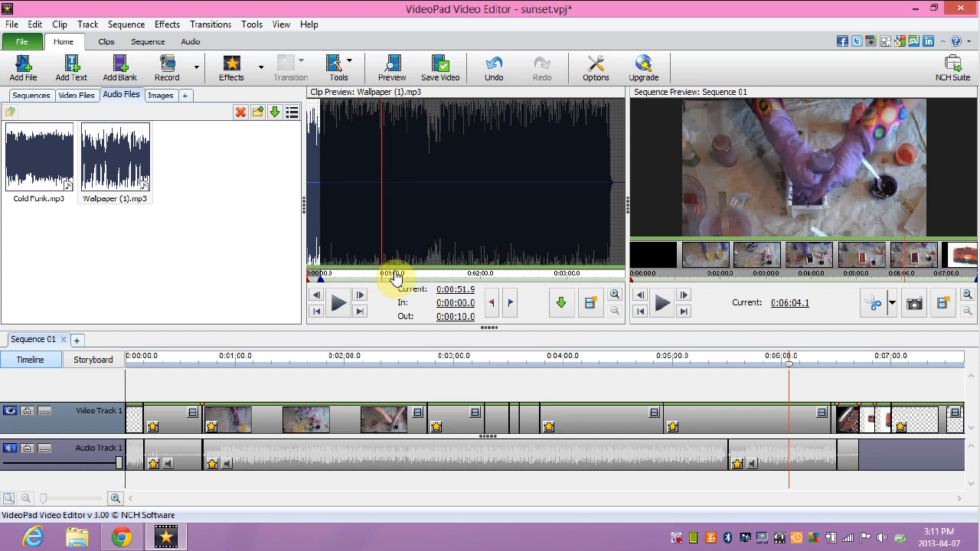
click(389, 274)
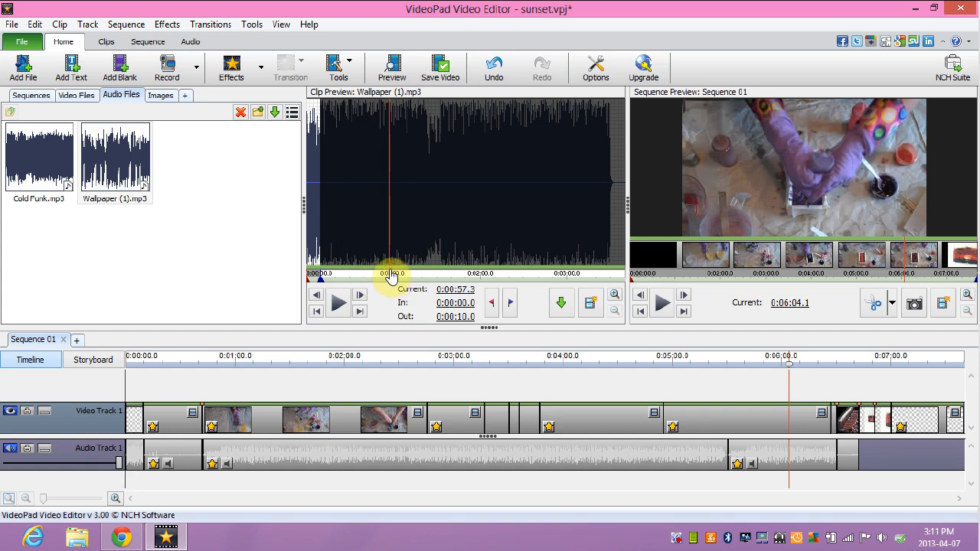
click(392, 274)
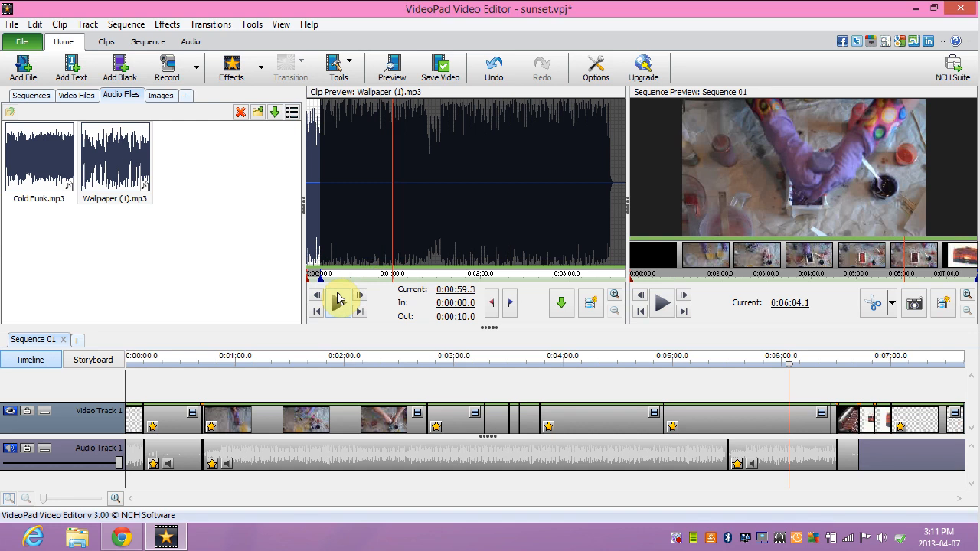
click(391, 273)
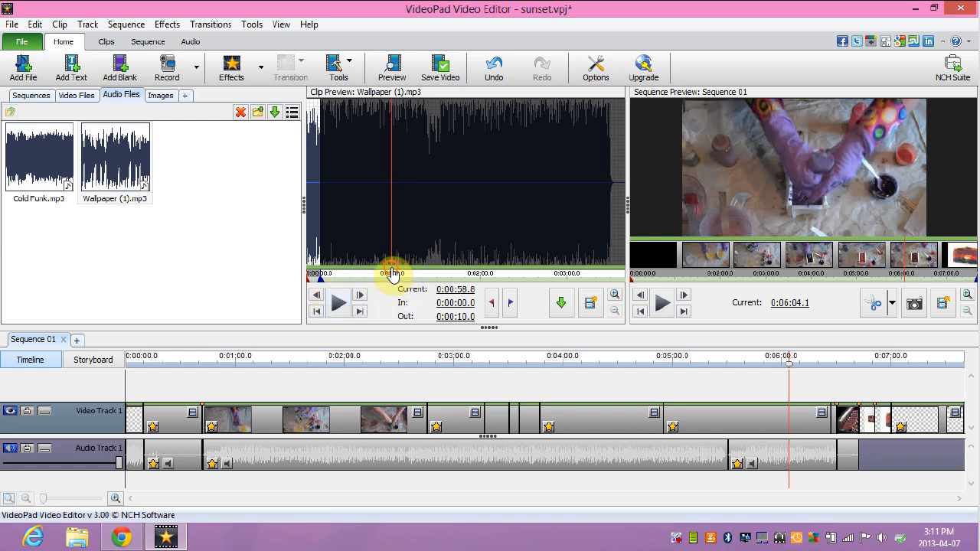
click(317, 296)
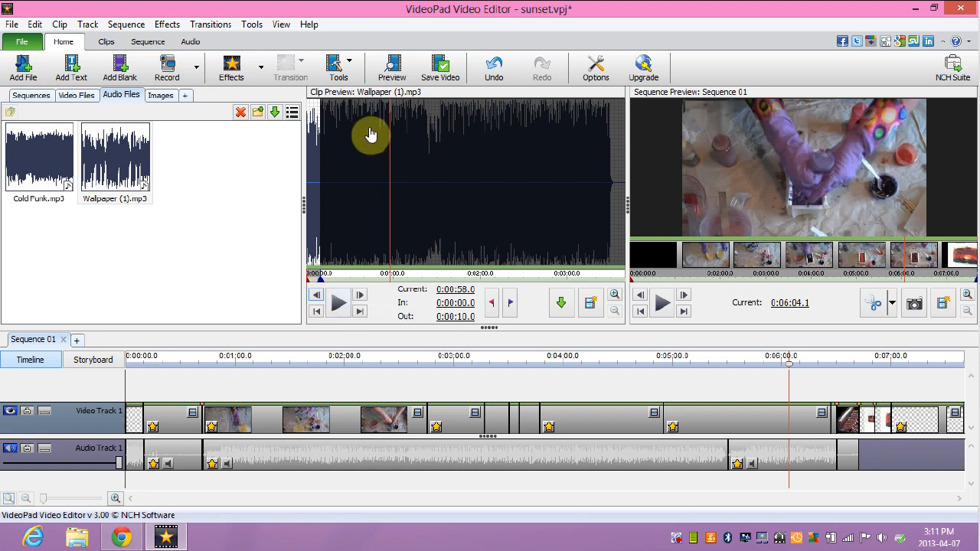
click(512, 304)
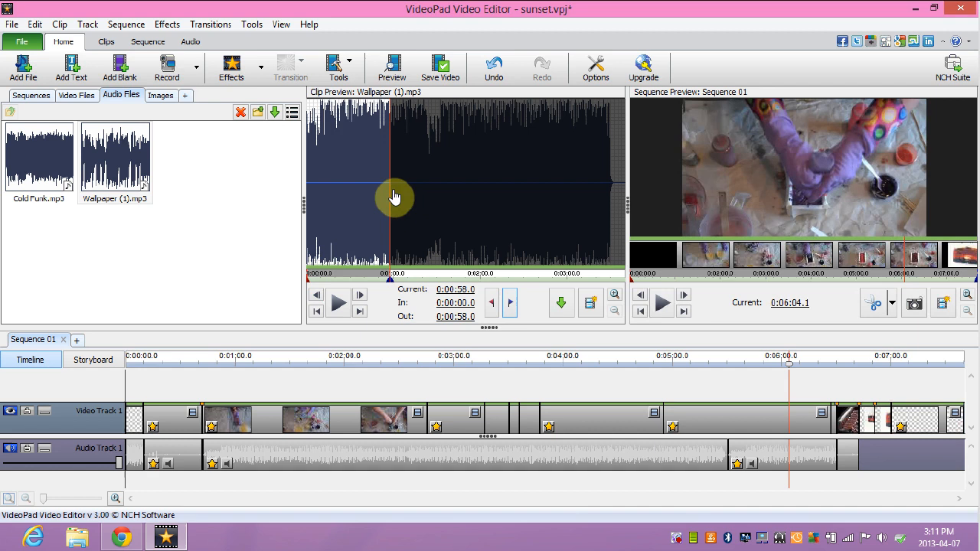
Place the trimmed Wallpaper (1).mp3 at the end of Audio Track 1 and play the sequence to check the ending
click(110, 147)
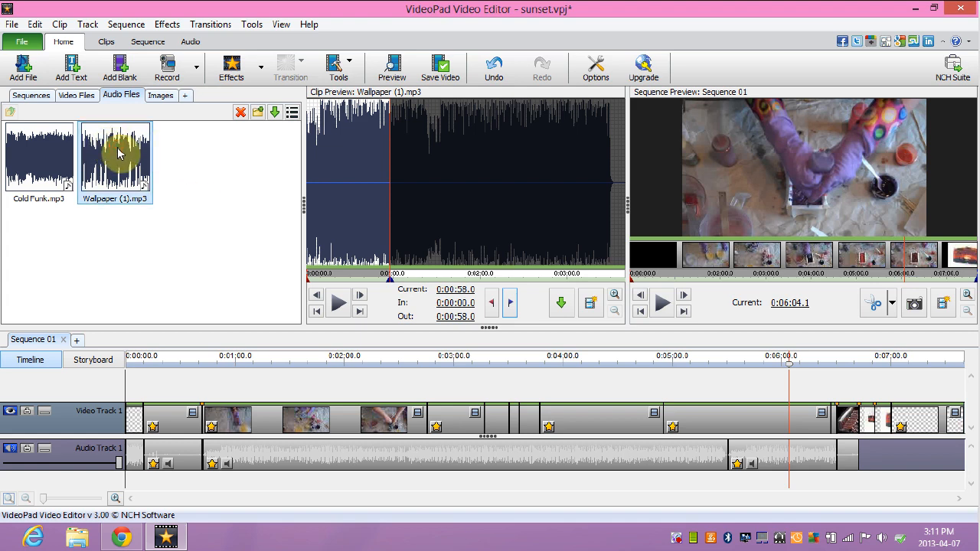
drag(117, 153, 865, 452)
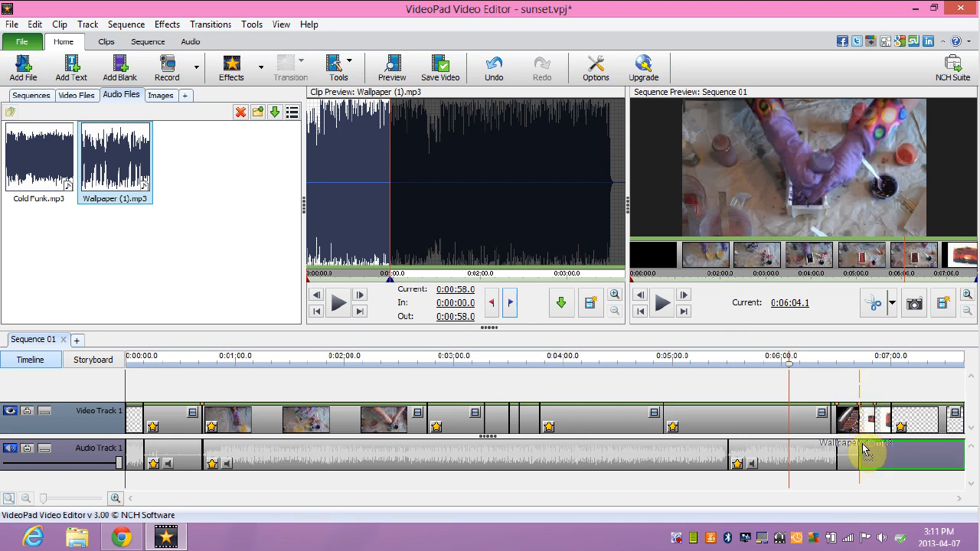
drag(865, 452, 864, 449)
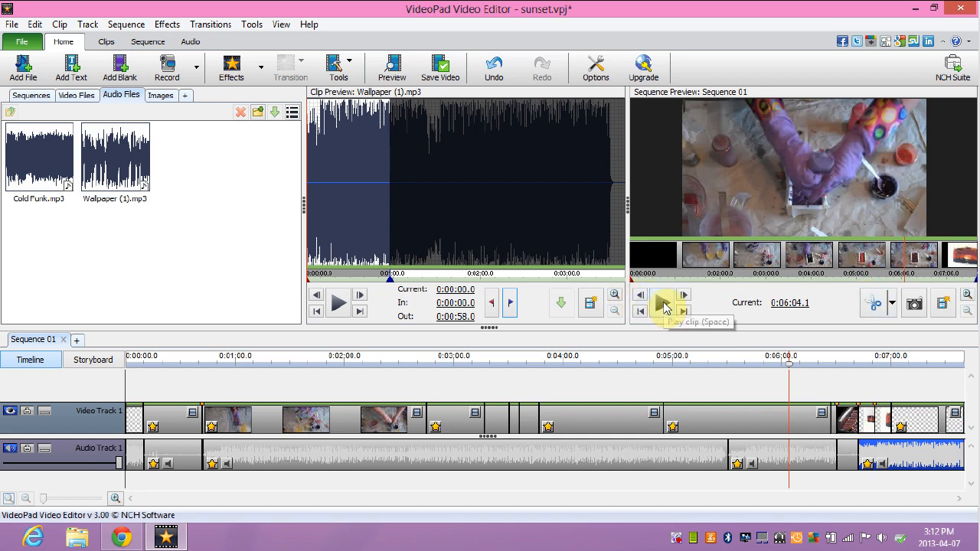
click(663, 301)
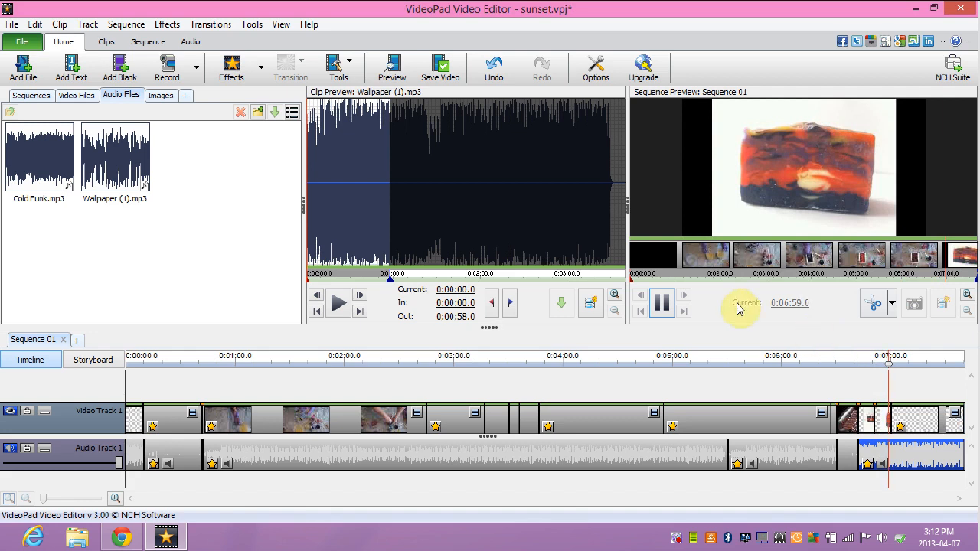
click(663, 302)
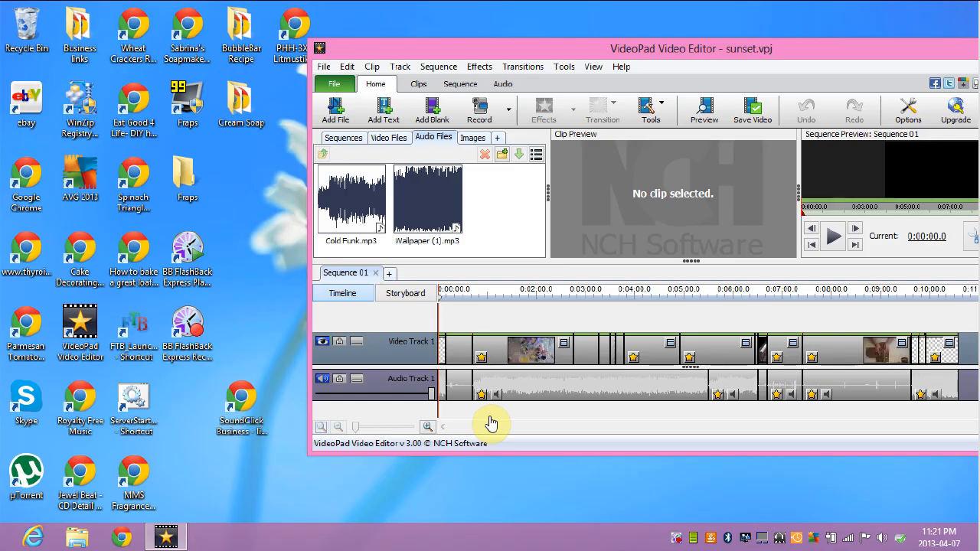
Move the VideoPad window so that it lies fully within the desktop
drag(837, 58, 757, 75)
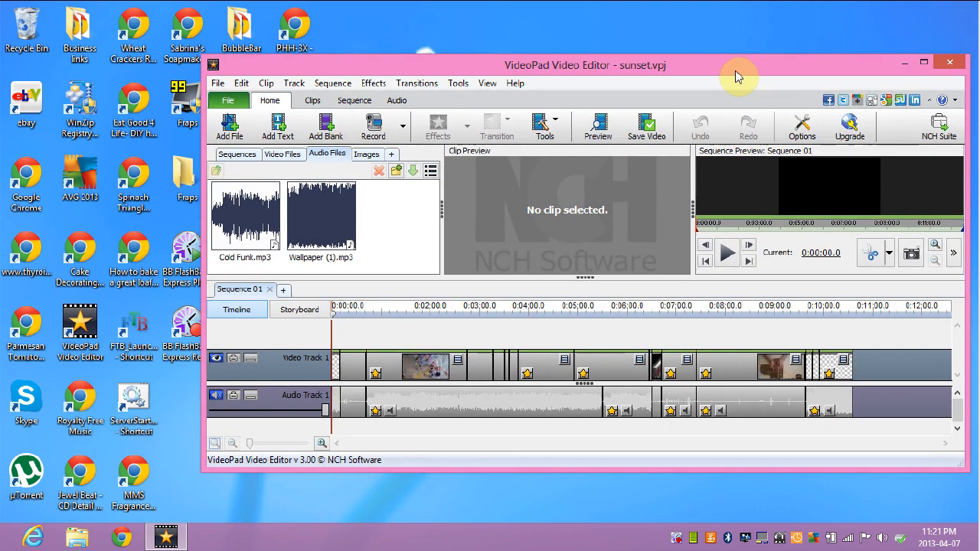
Maximize VideoPad, open the movie output settings and set the resolution to 1280 x 720 - HD 720p
click(923, 61)
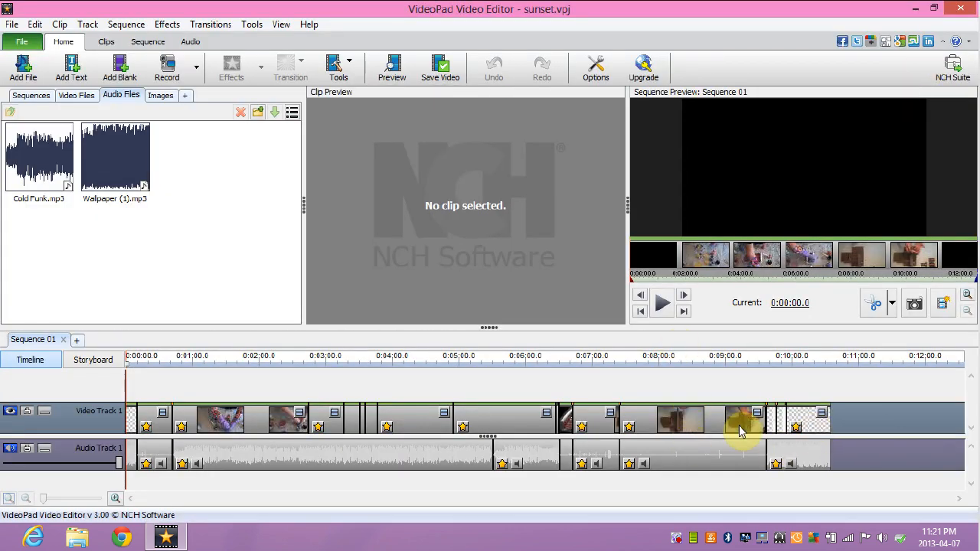
click(715, 427)
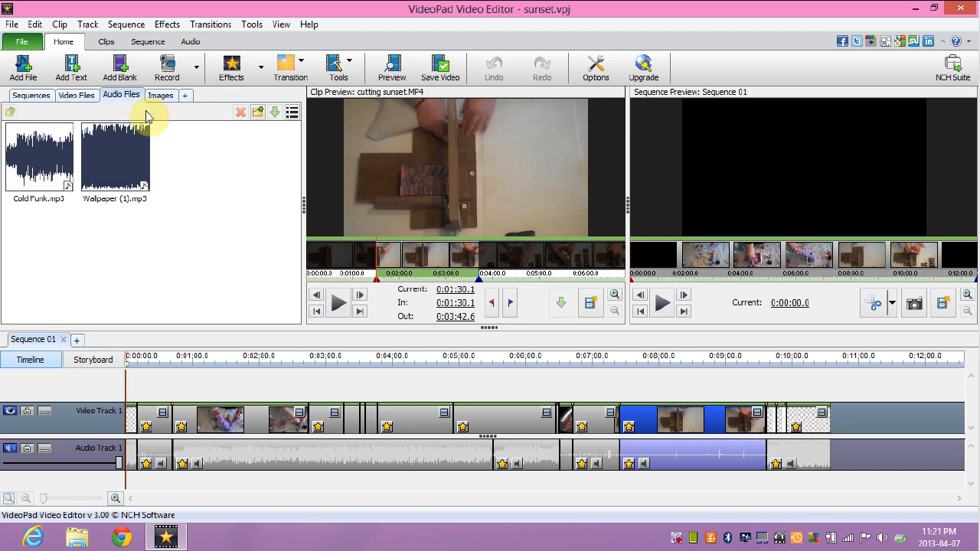
click(13, 24)
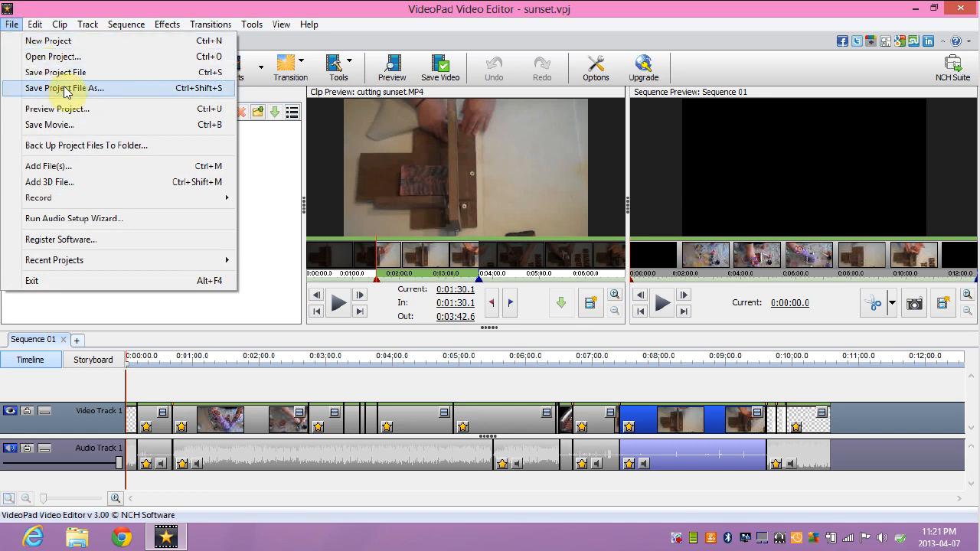
click(79, 126)
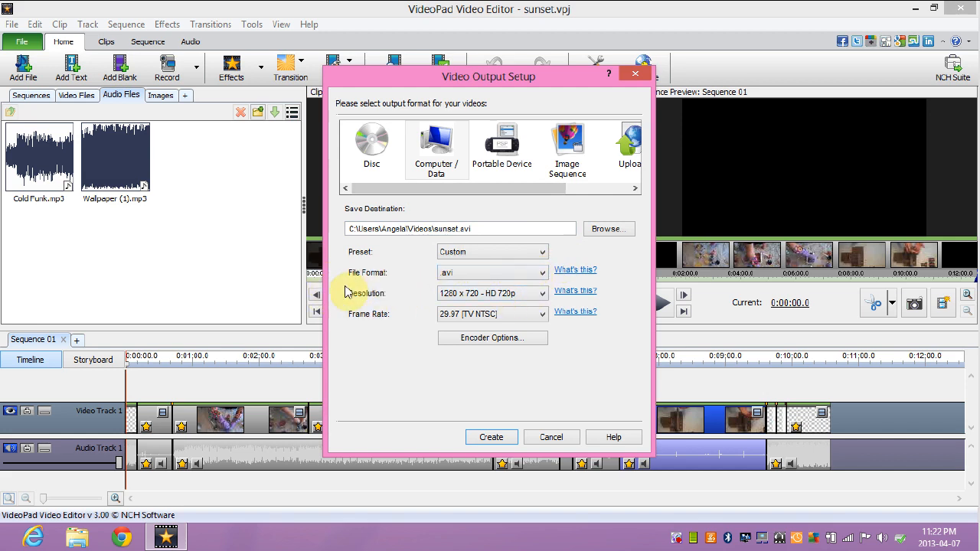
click(543, 295)
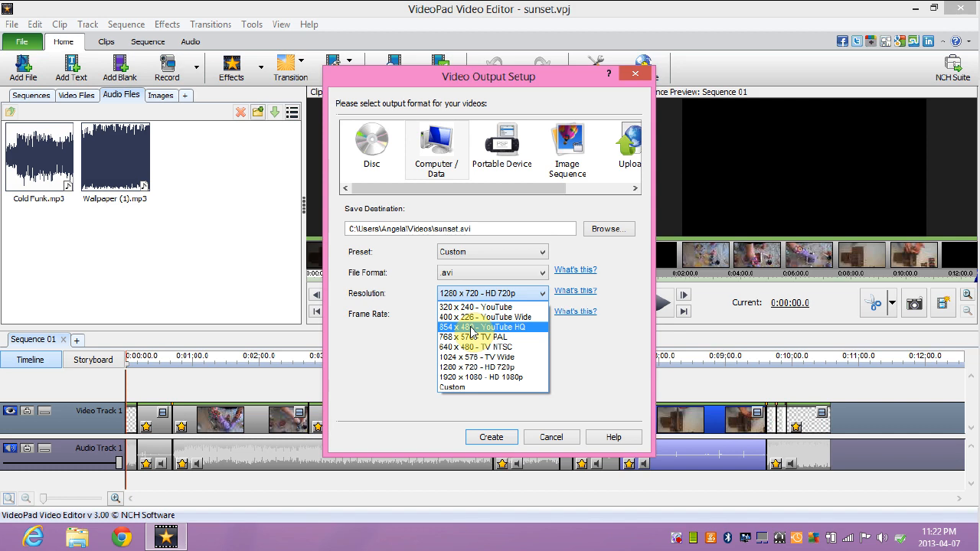
click(482, 368)
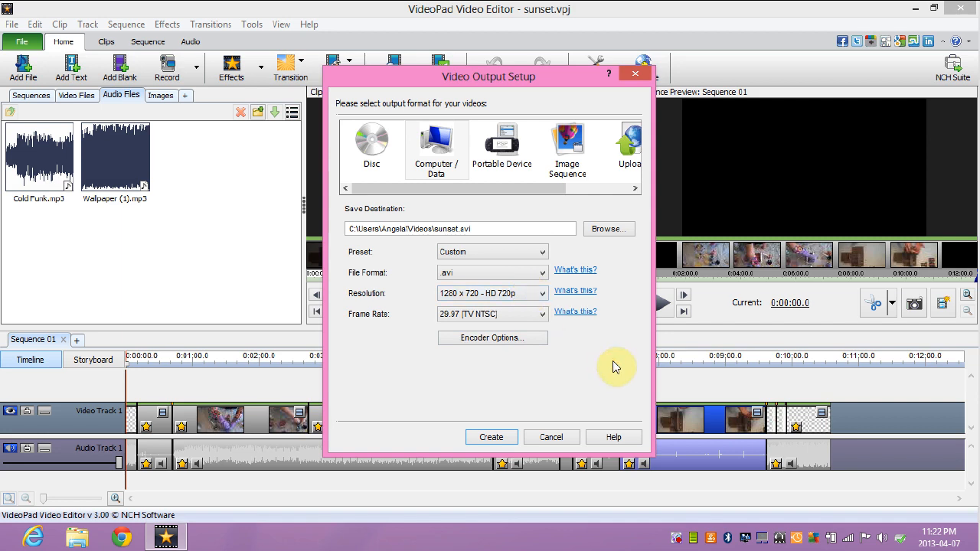
Choose .avi as the file format and export the movie as sunset.avi, overwriting the existing file
click(535, 275)
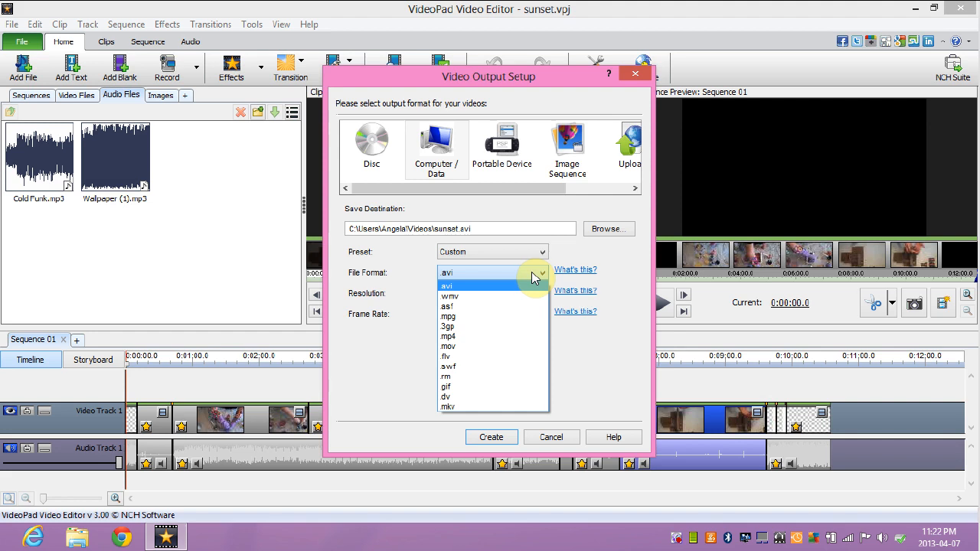
click(535, 274)
click(535, 275)
click(523, 287)
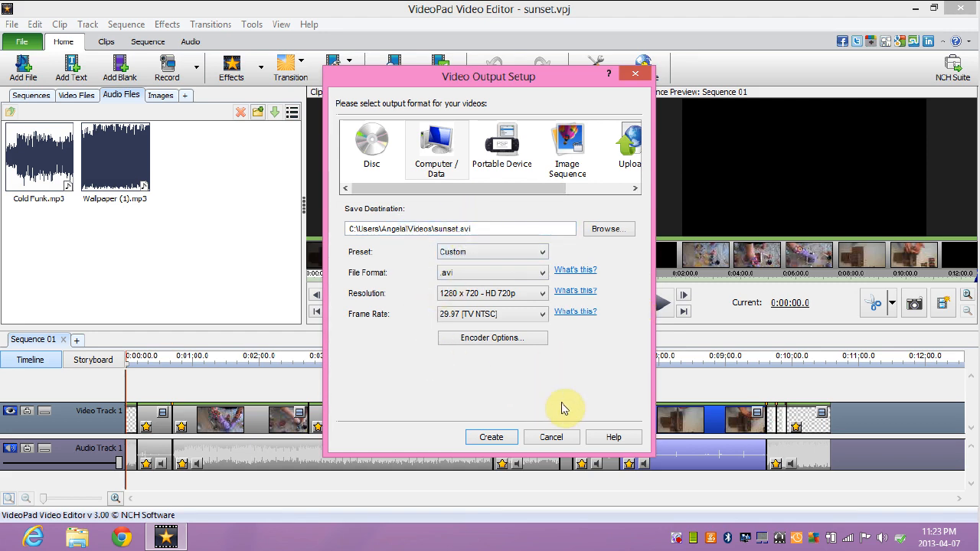
click(499, 439)
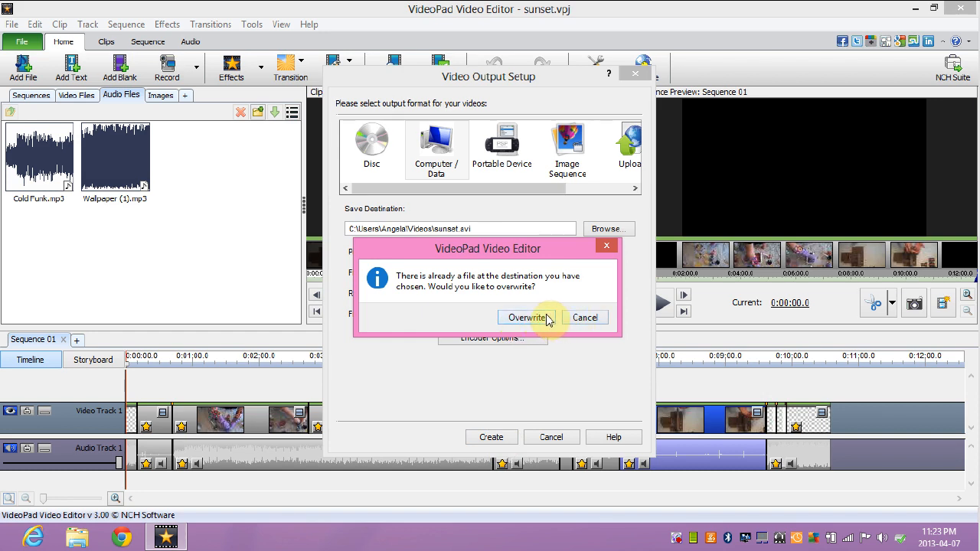
click(546, 318)
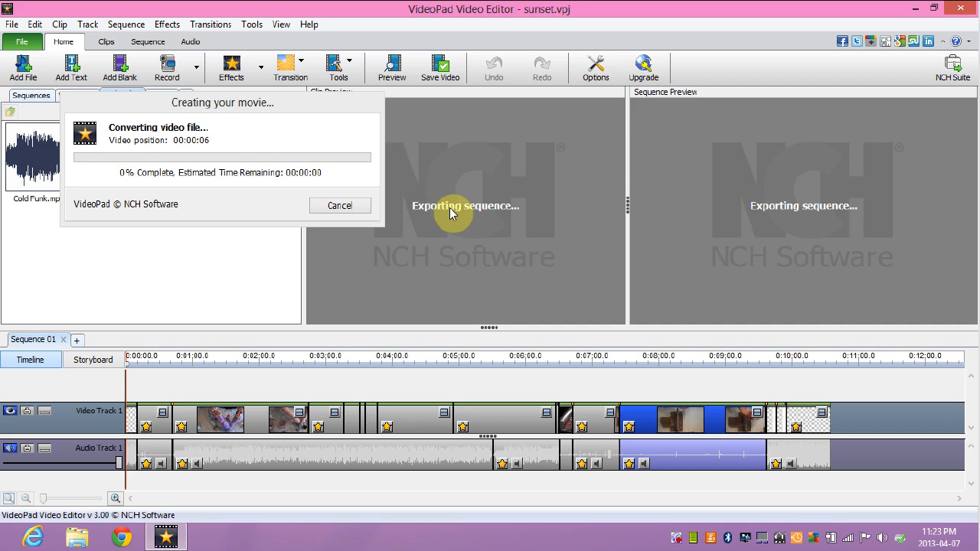
click(940, 7)
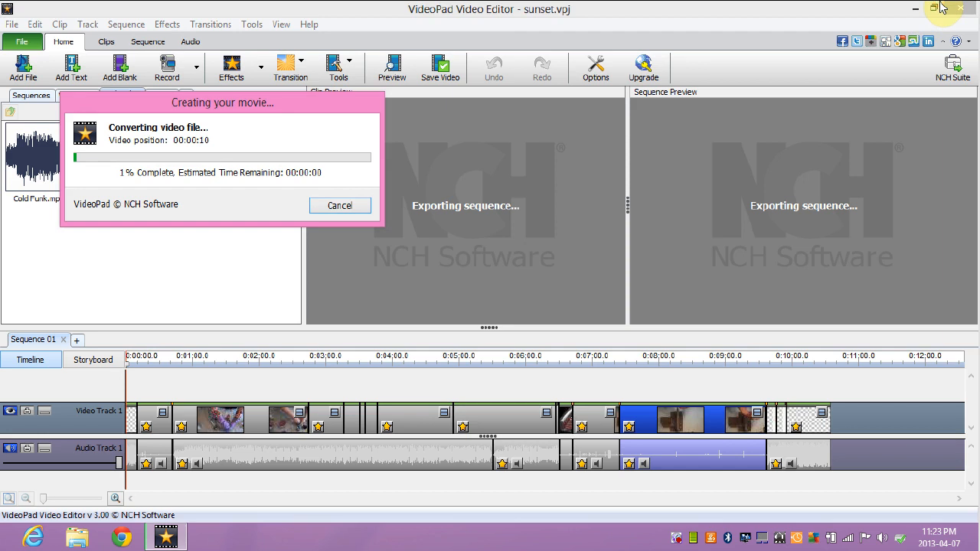
Switch to Chrome and open YouTube's video upload page
click(124, 540)
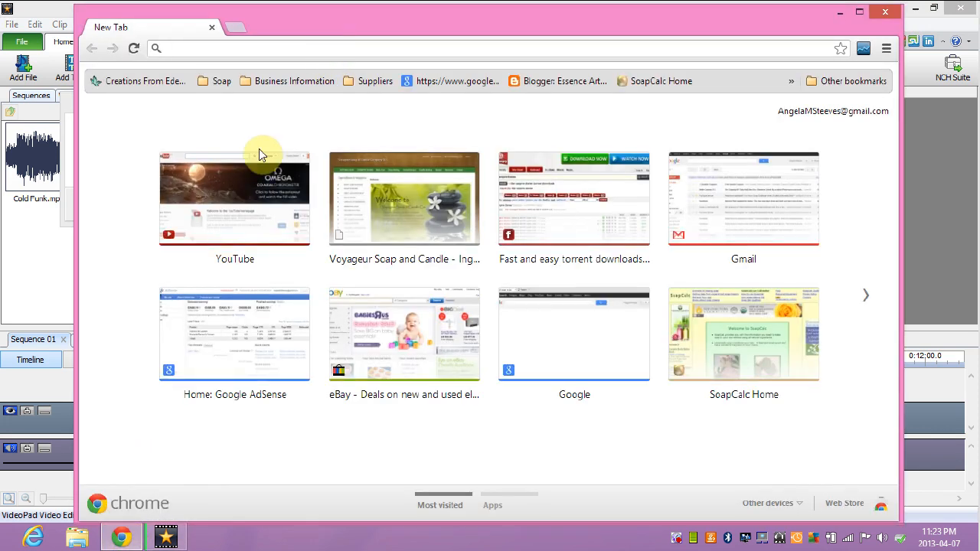
click(243, 180)
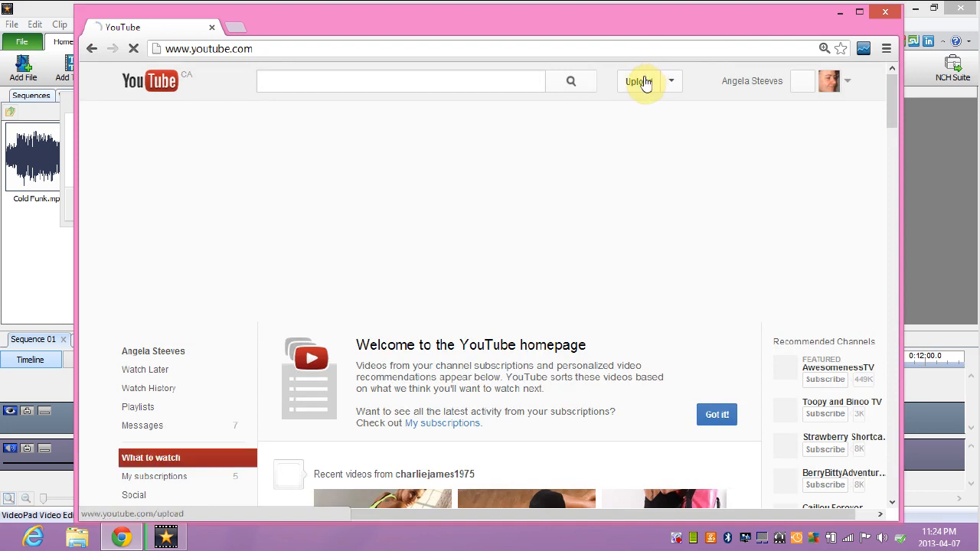
click(645, 83)
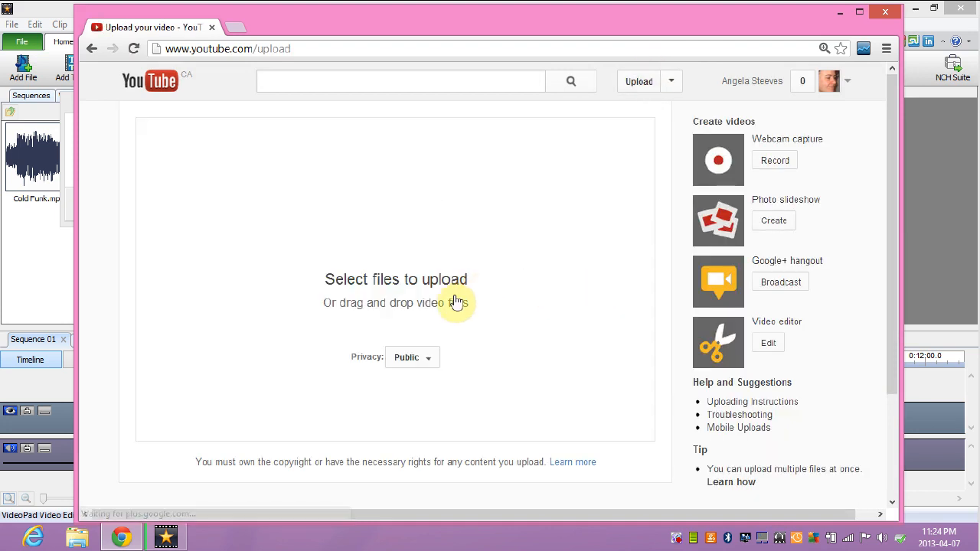
Start choosing a file to upload and browse drive C: to the My Videos folder of the personal user account
click(412, 227)
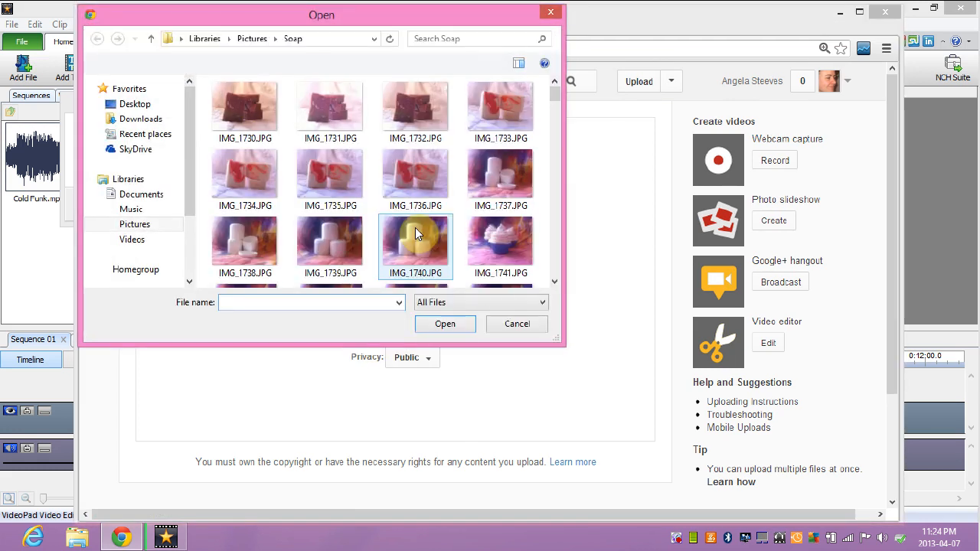
click(160, 240)
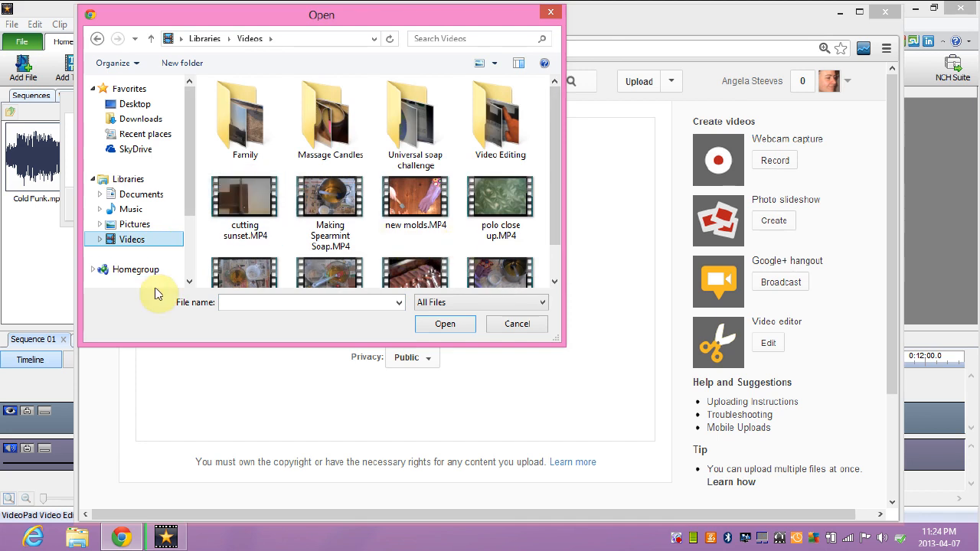
click(192, 265)
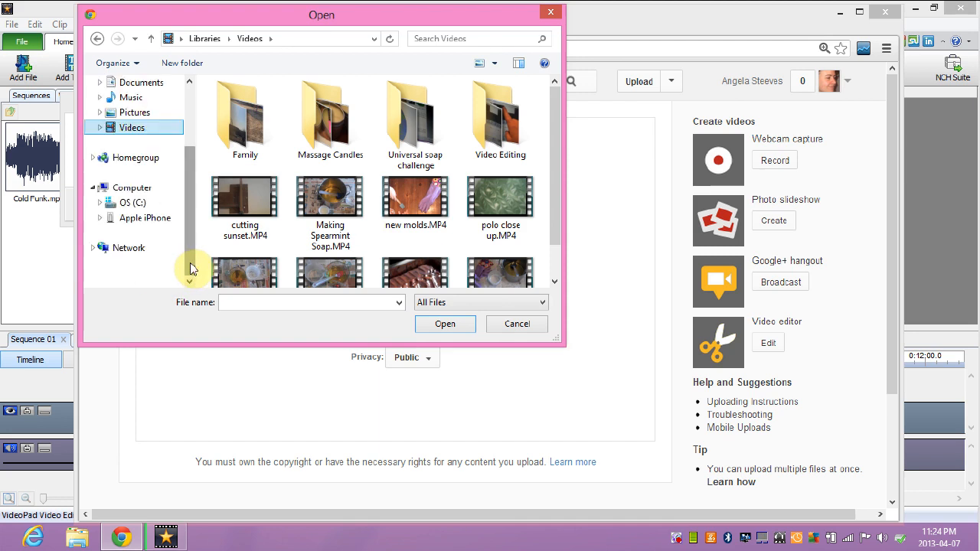
click(156, 204)
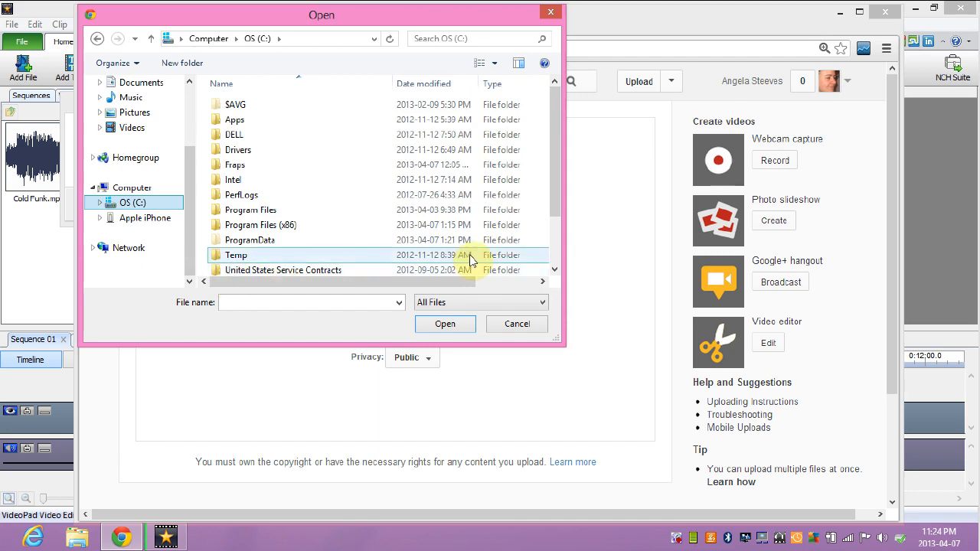
click(553, 249)
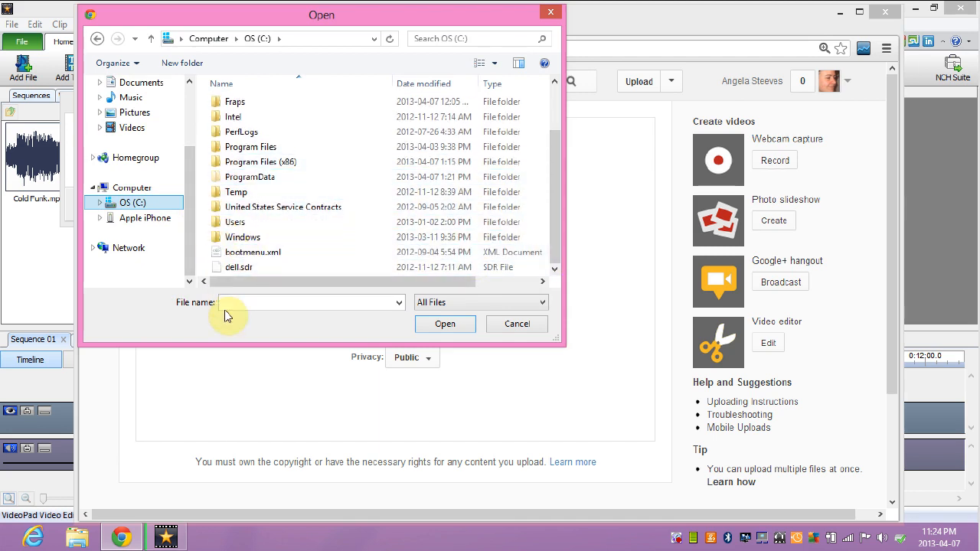
click(332, 225)
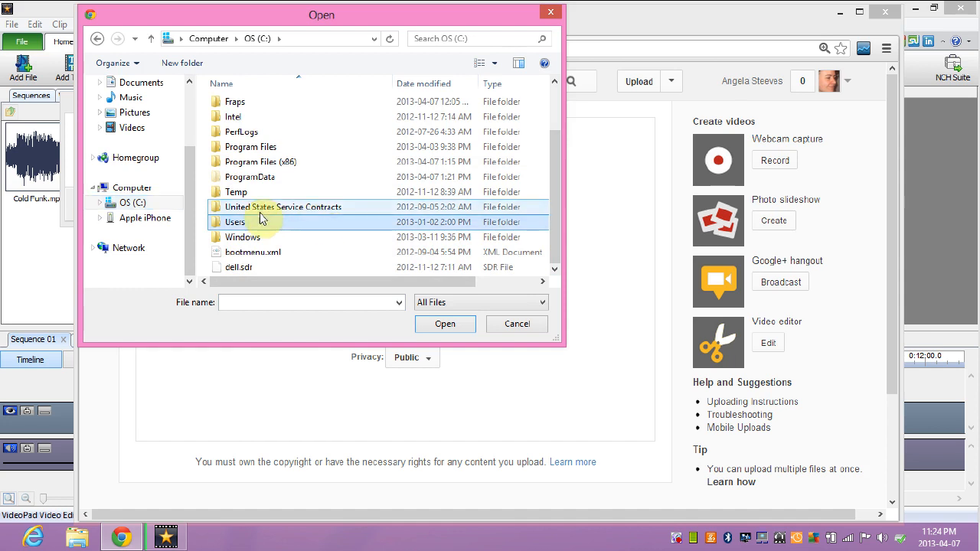
double_click(221, 224)
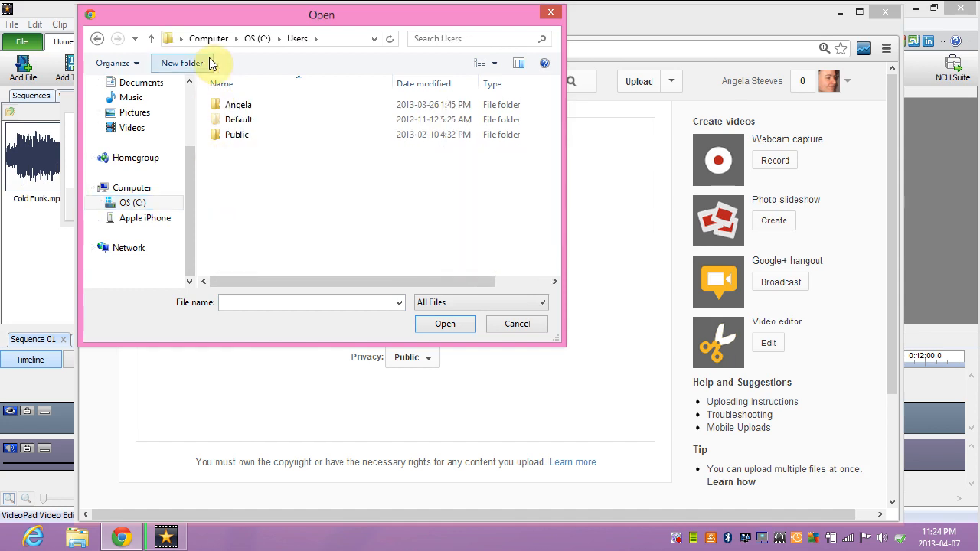
click(216, 107)
double_click(216, 107)
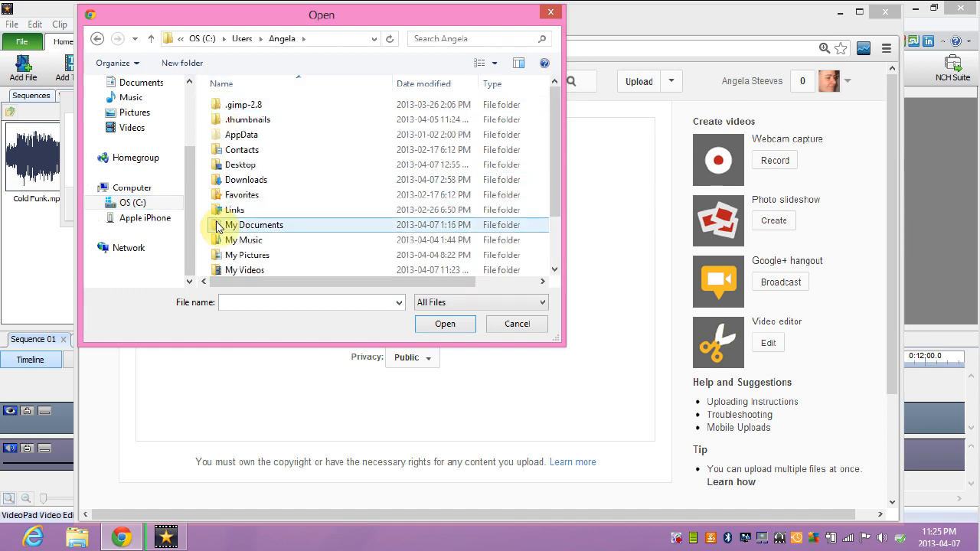
double_click(216, 271)
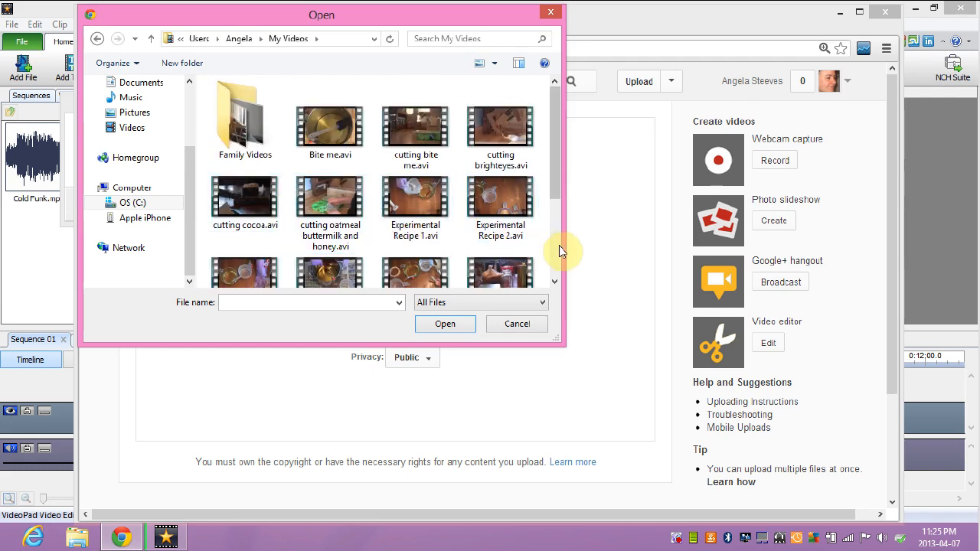
Try to select sunset.avi from My Videos for the upload, and close the file selection
click(556, 252)
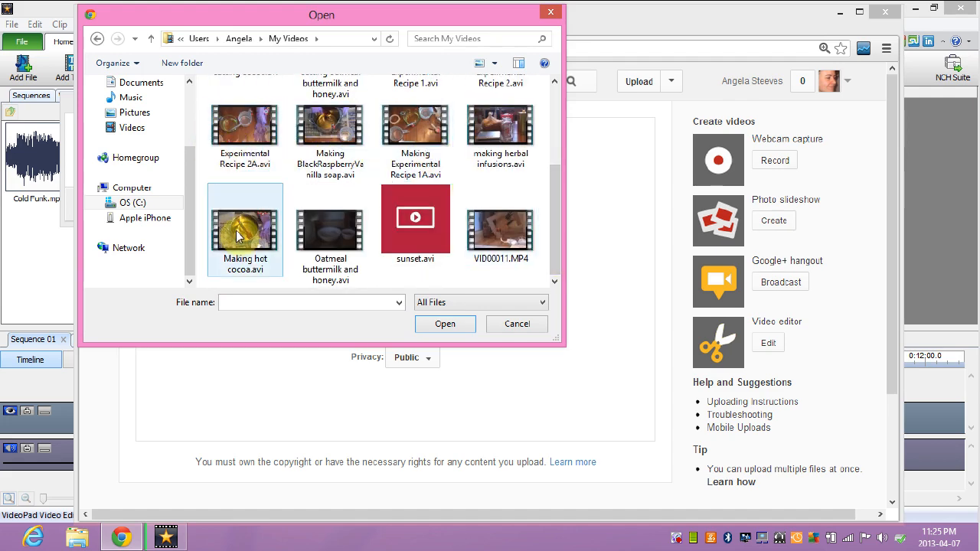
click(435, 225)
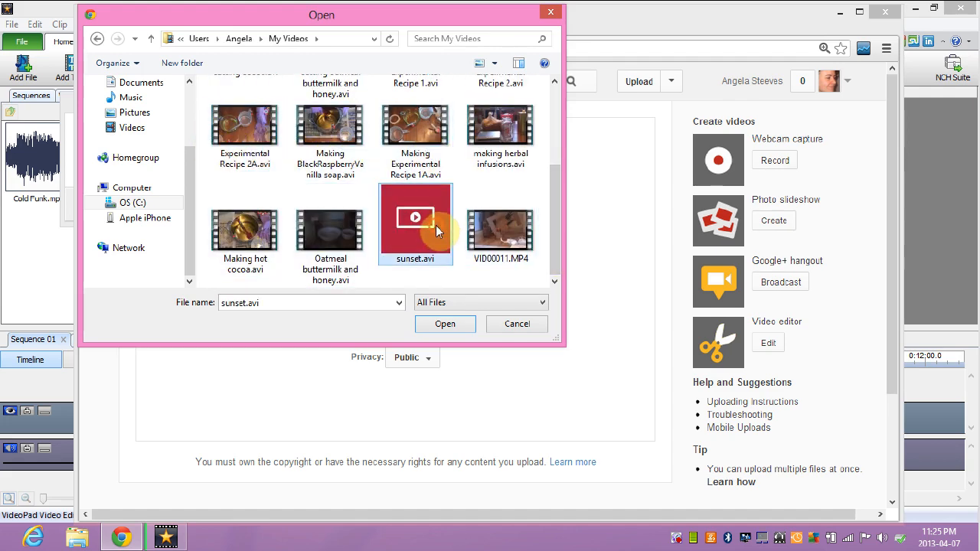
click(459, 325)
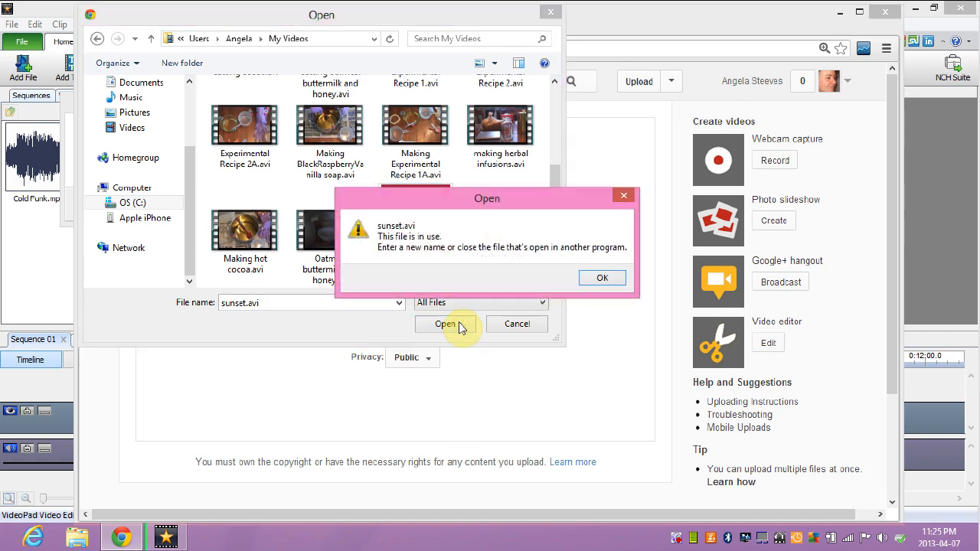
click(605, 280)
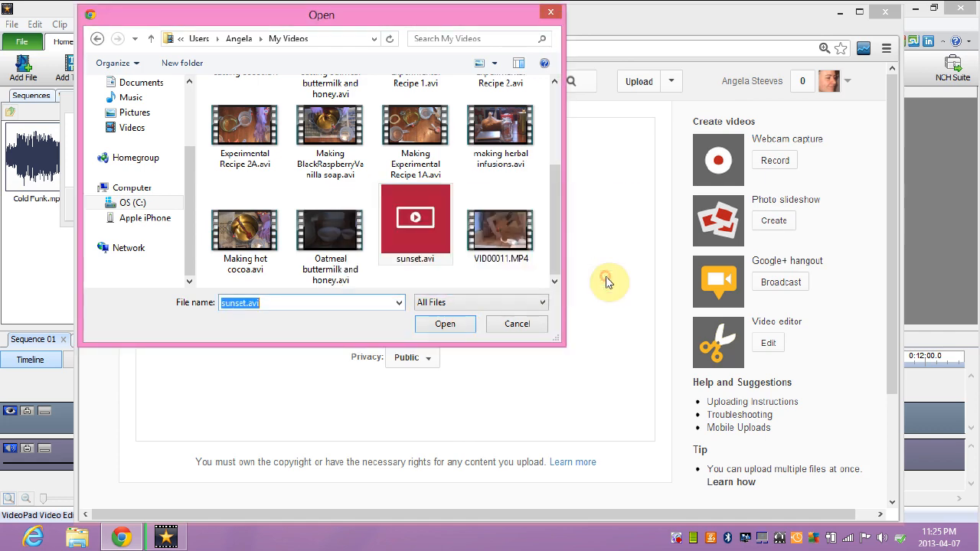
click(515, 325)
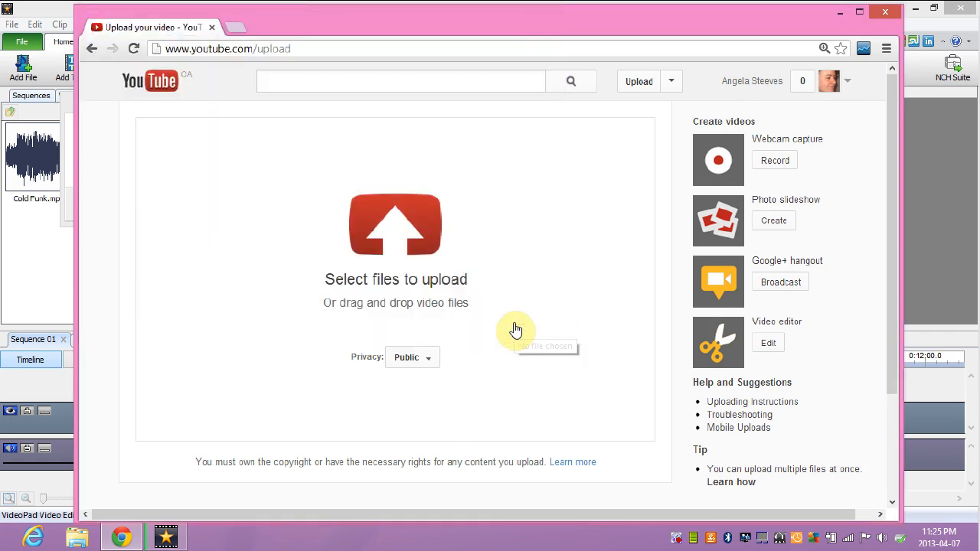
Set the upload's privacy to Unlisted and return it to Public
click(426, 362)
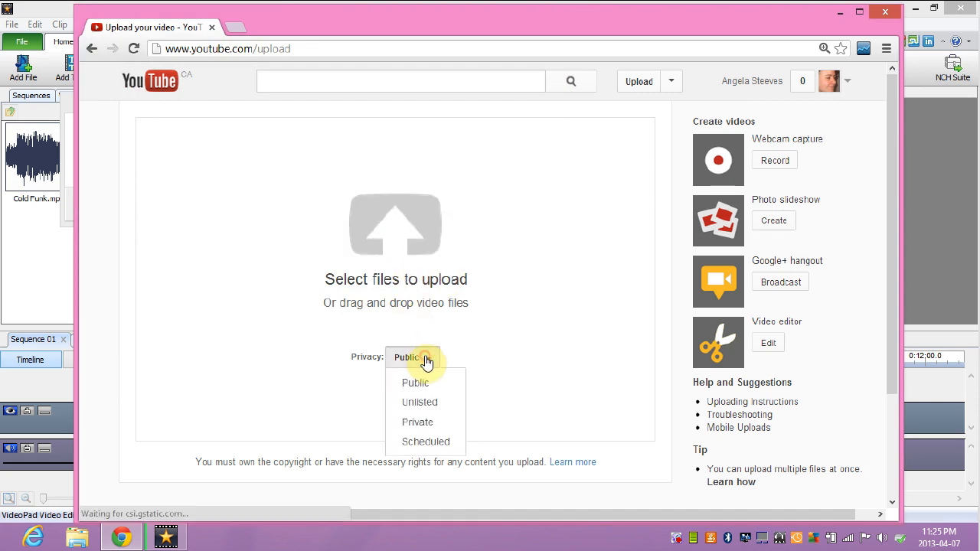
click(436, 402)
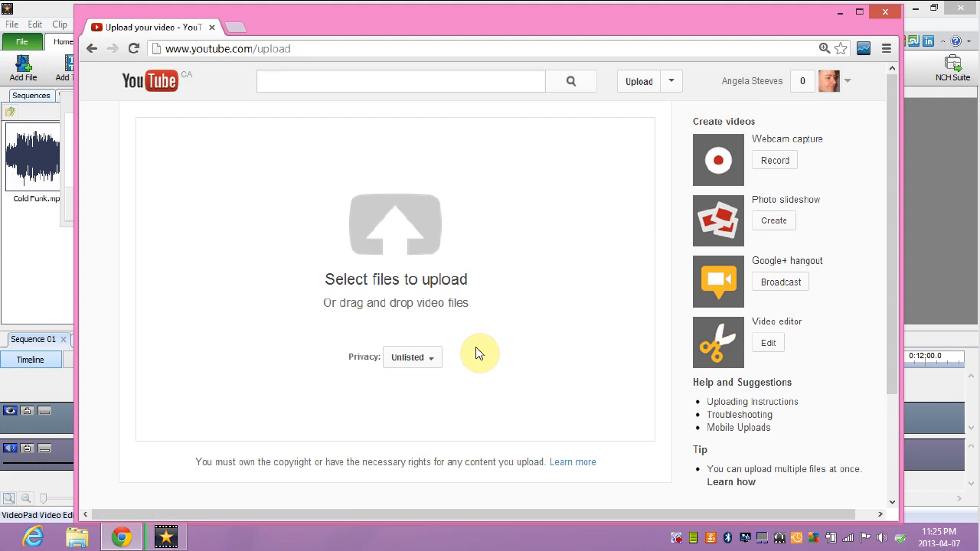
click(426, 354)
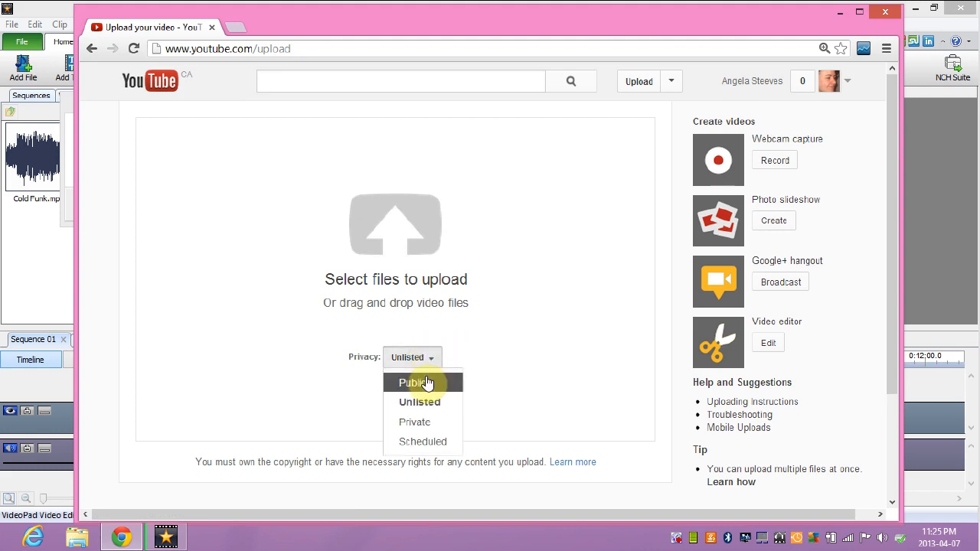
click(427, 380)
click(486, 252)
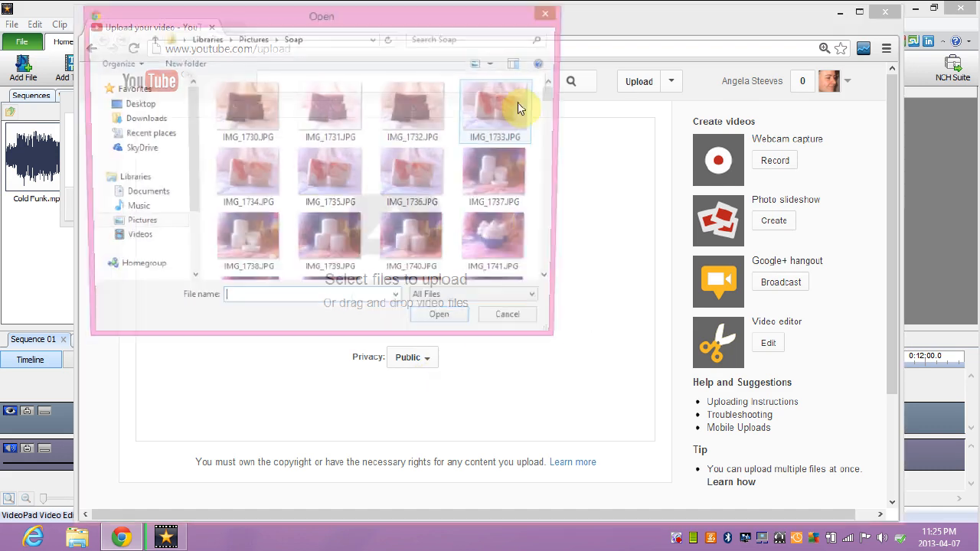
click(517, 325)
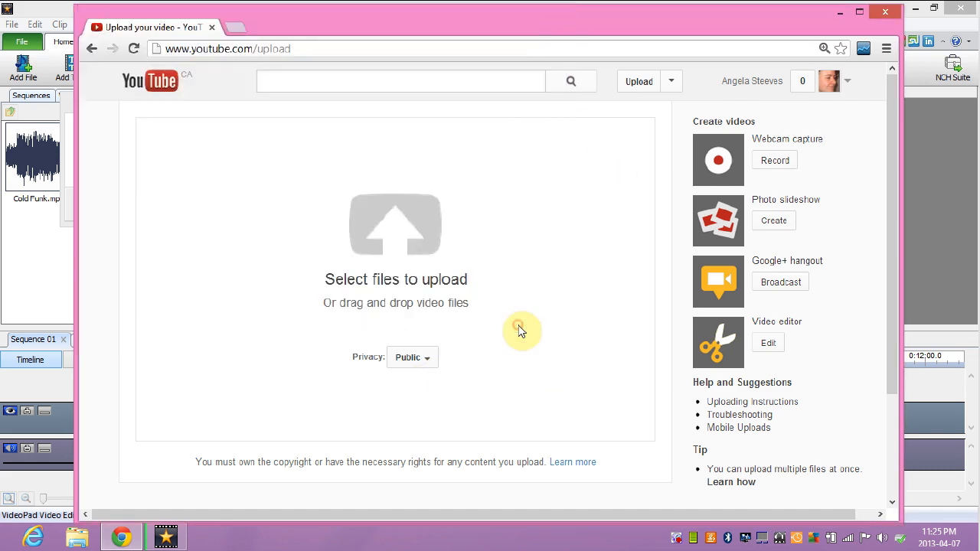
click(537, 237)
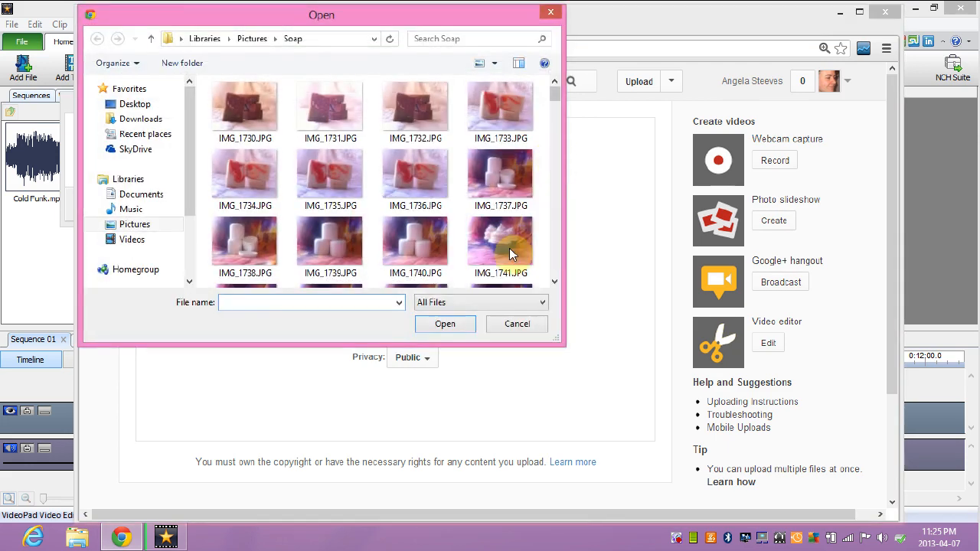
click(506, 324)
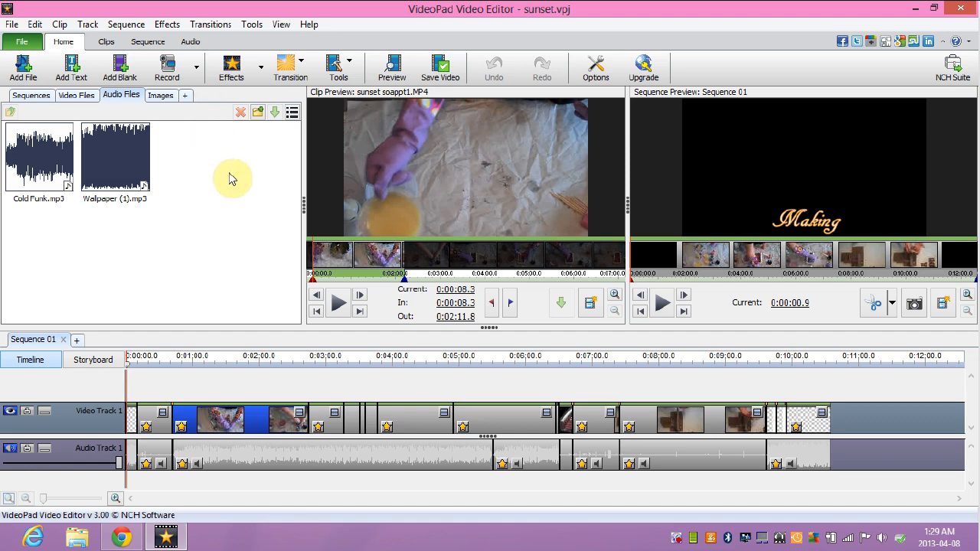
Record a narration of about 8 seconds named My Audio over the sequence's opening, and play the opening back
click(190, 42)
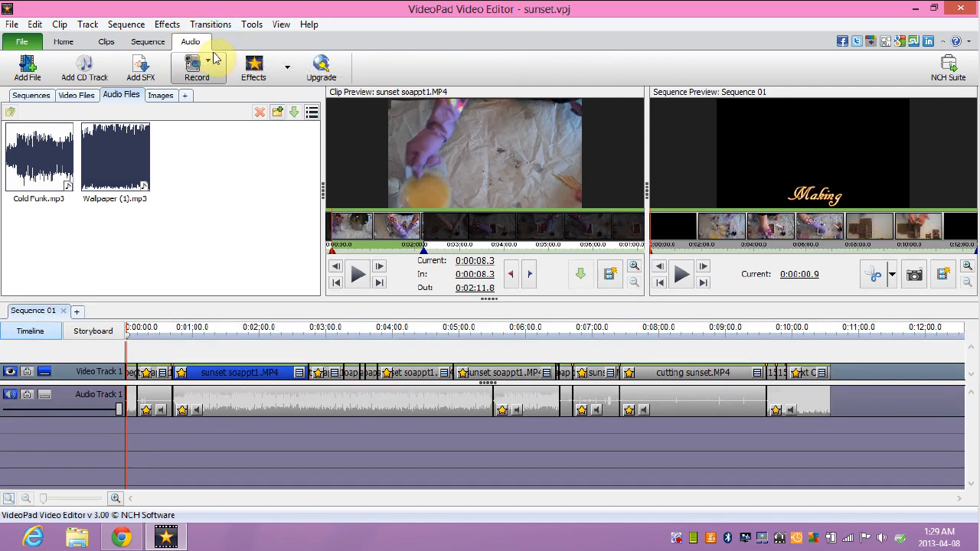
click(287, 76)
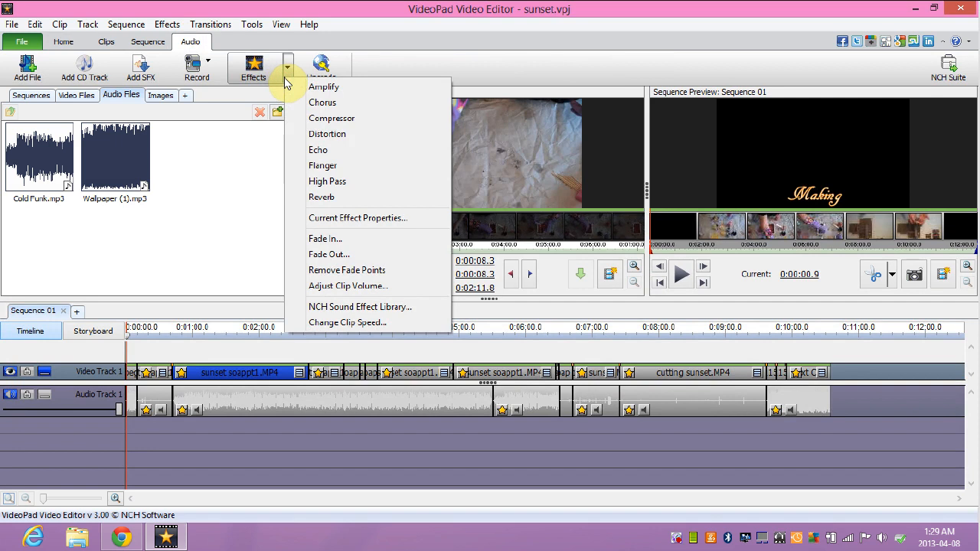
click(197, 67)
click(197, 77)
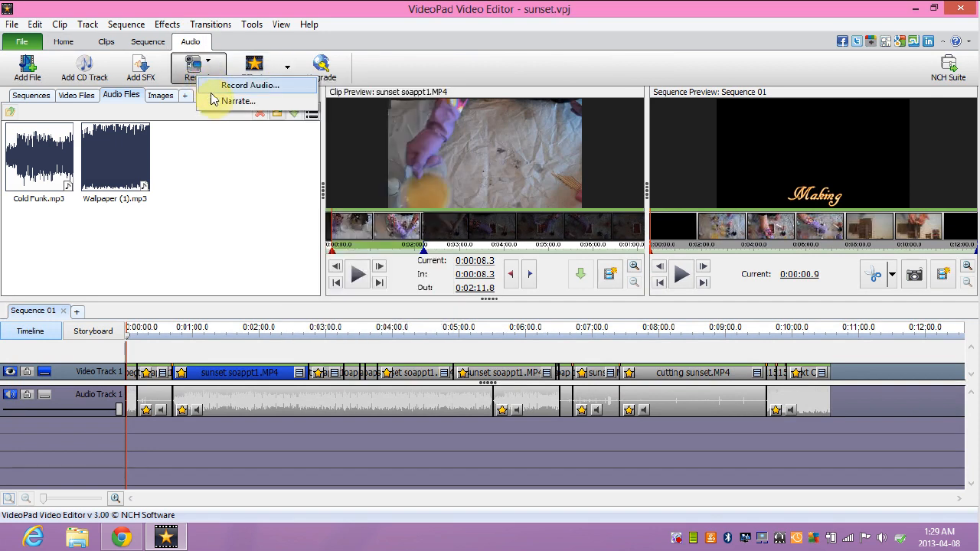
click(218, 99)
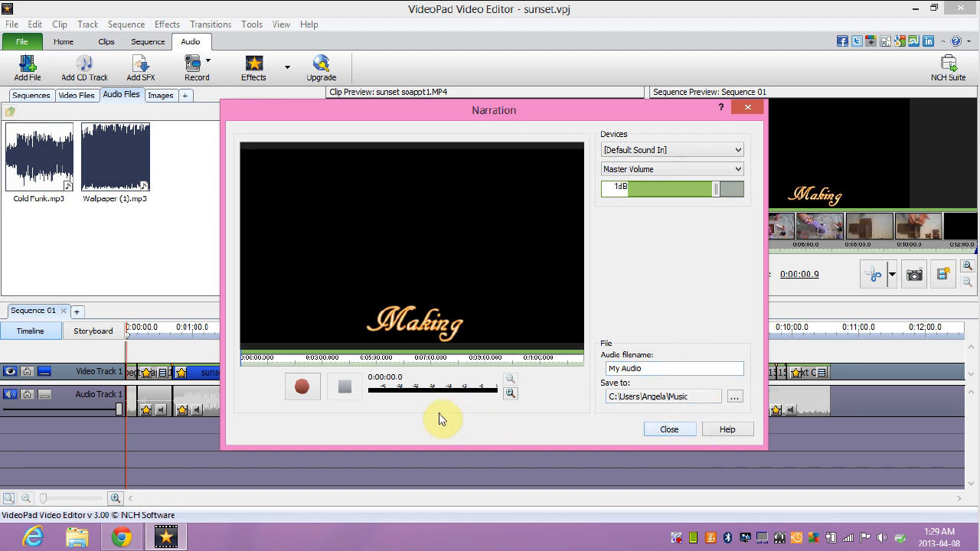
click(303, 387)
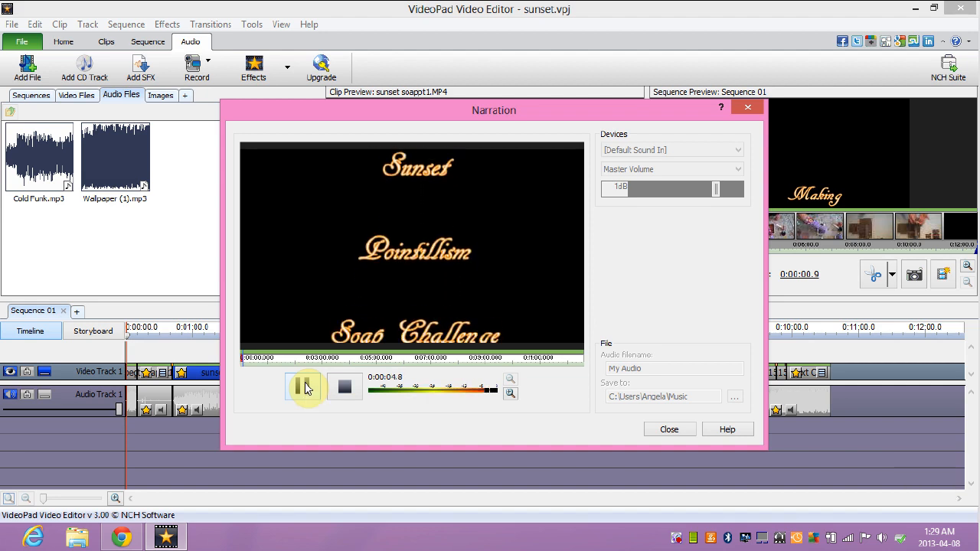
click(343, 388)
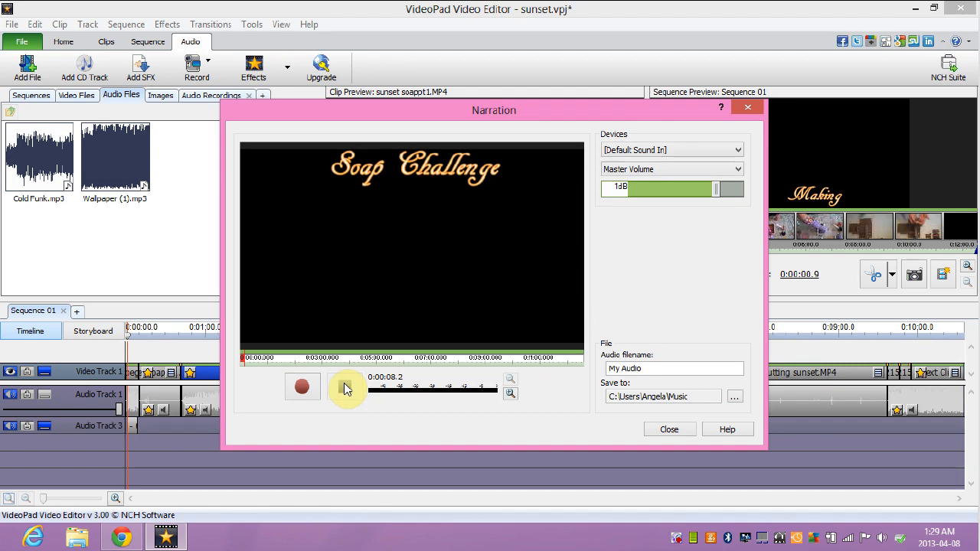
click(681, 432)
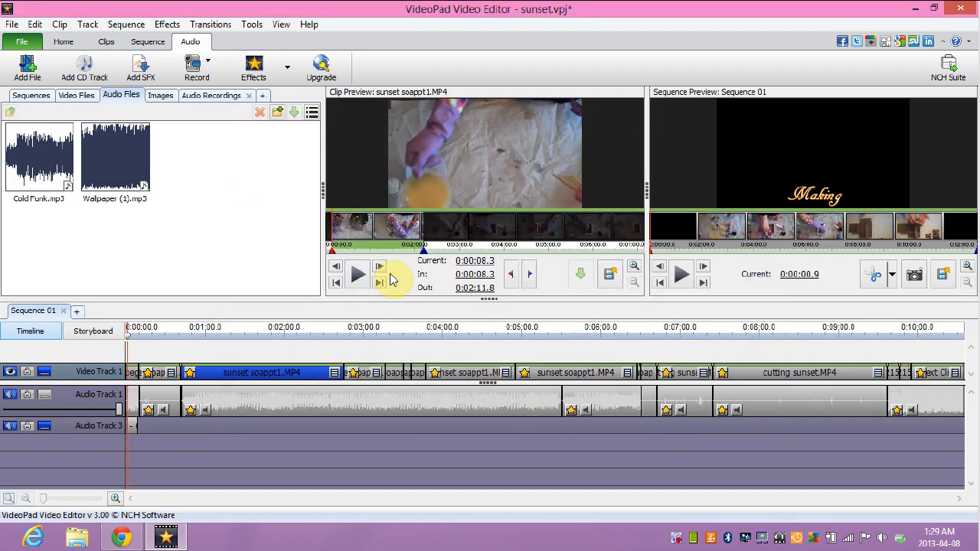
click(679, 277)
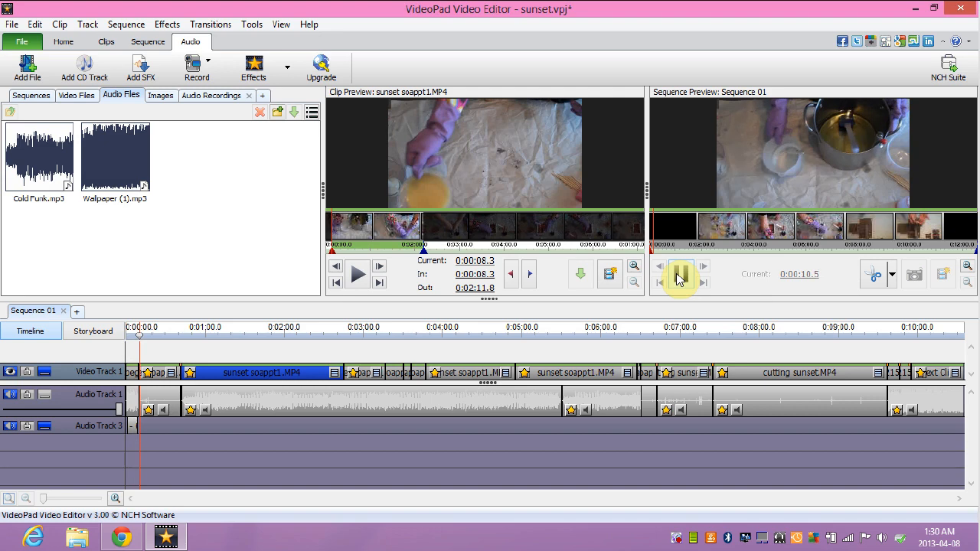
click(679, 277)
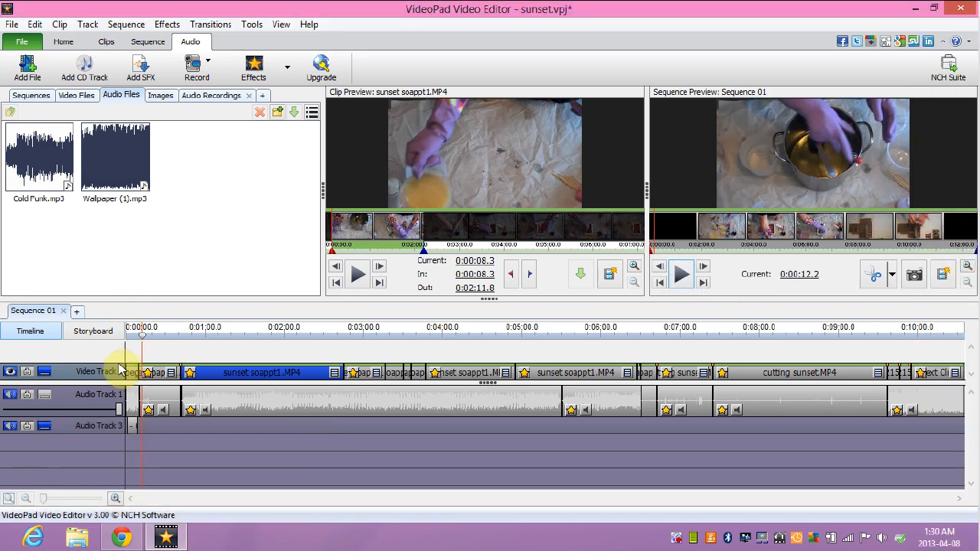
Delete the Wallpaper (1).mp3 clip at the start of Audio Track 1 and play the sequence's opening
click(131, 399)
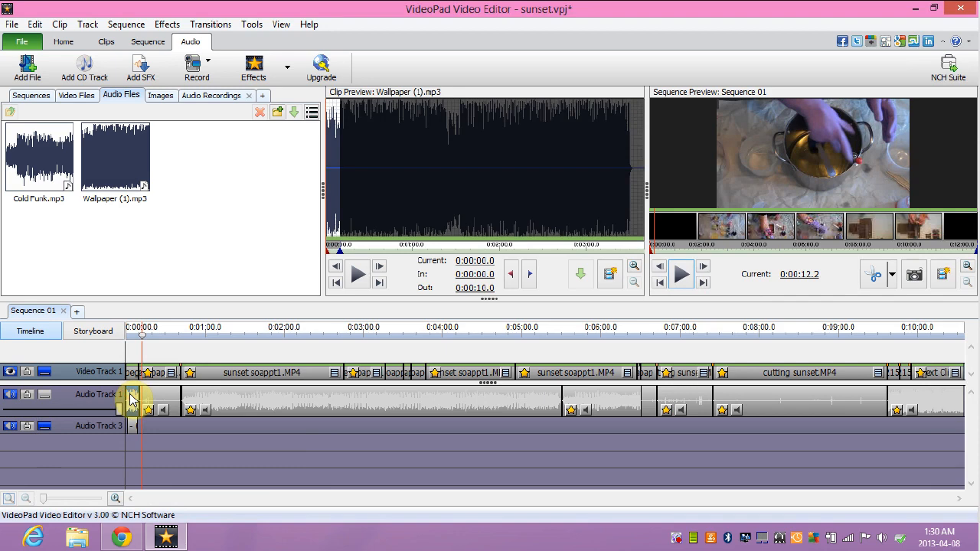
click(131, 425)
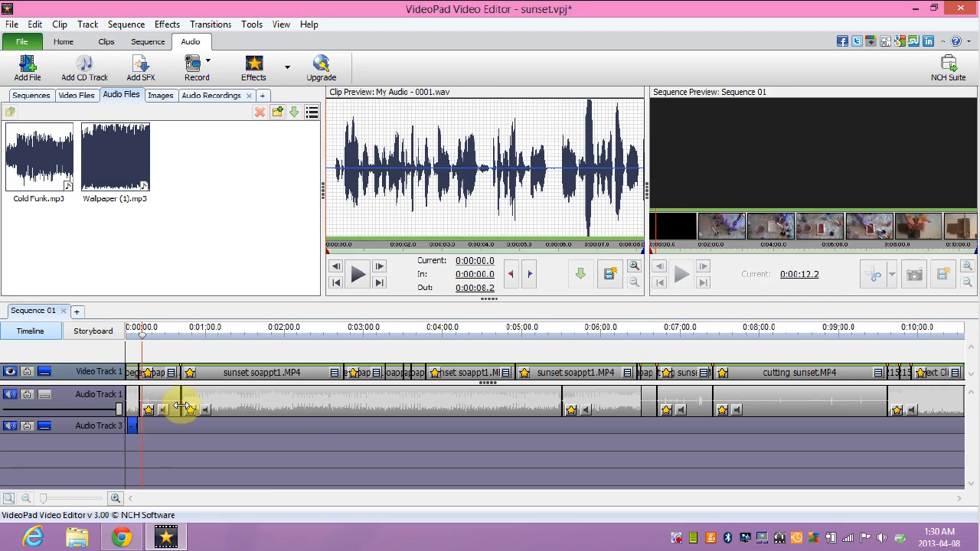
click(655, 251)
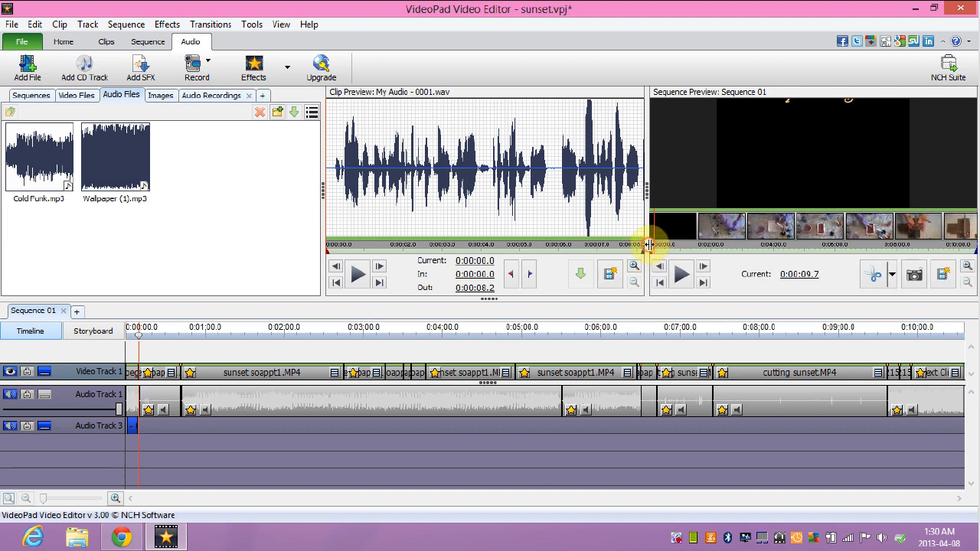
drag(647, 245, 650, 245)
click(653, 249)
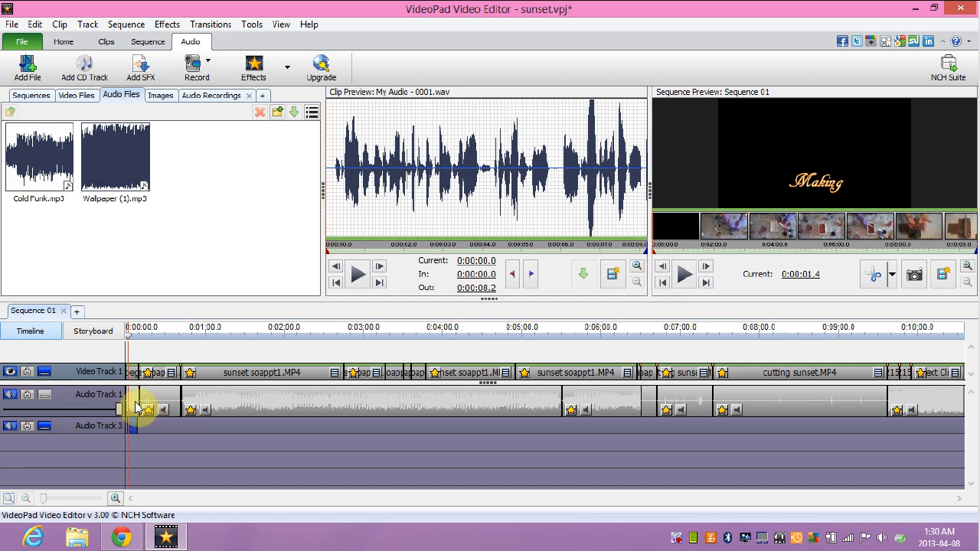
click(136, 407)
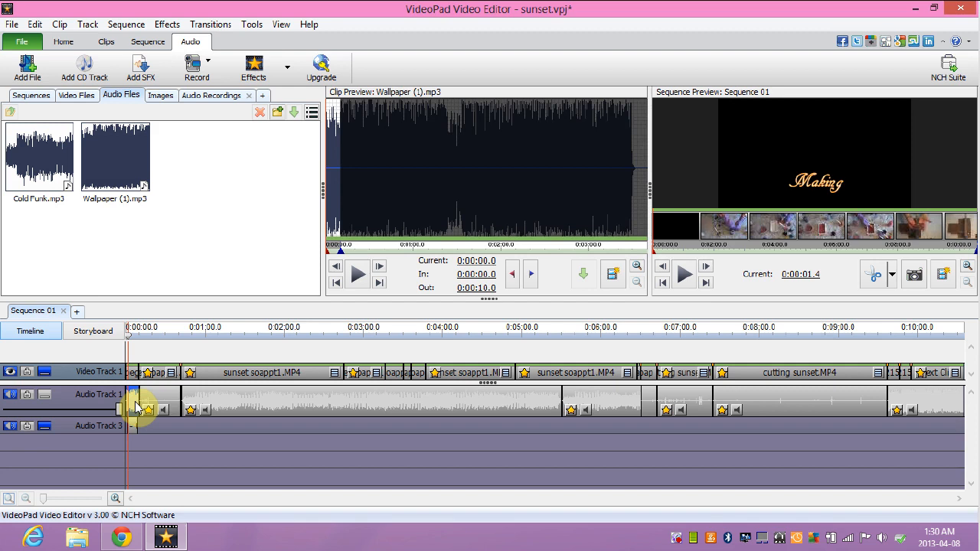
key(Delete)
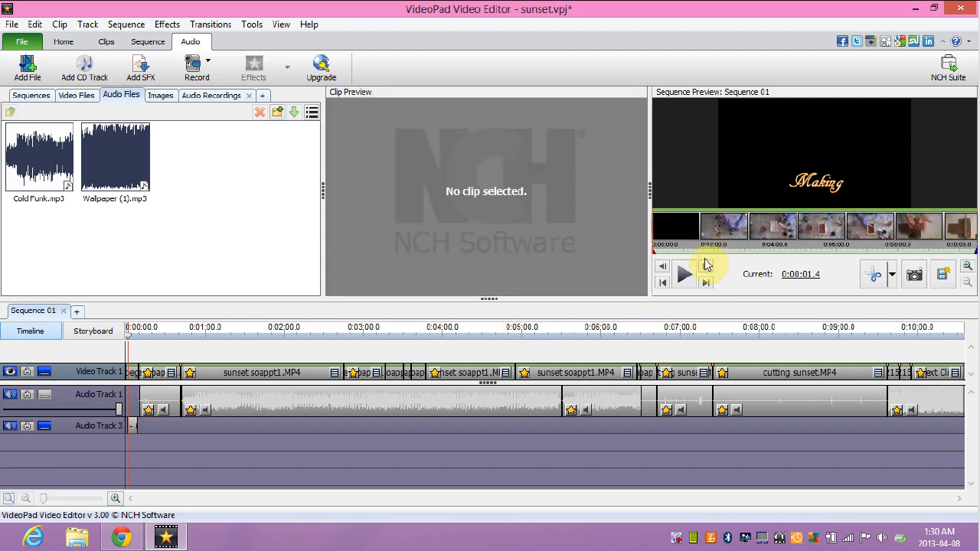
click(683, 274)
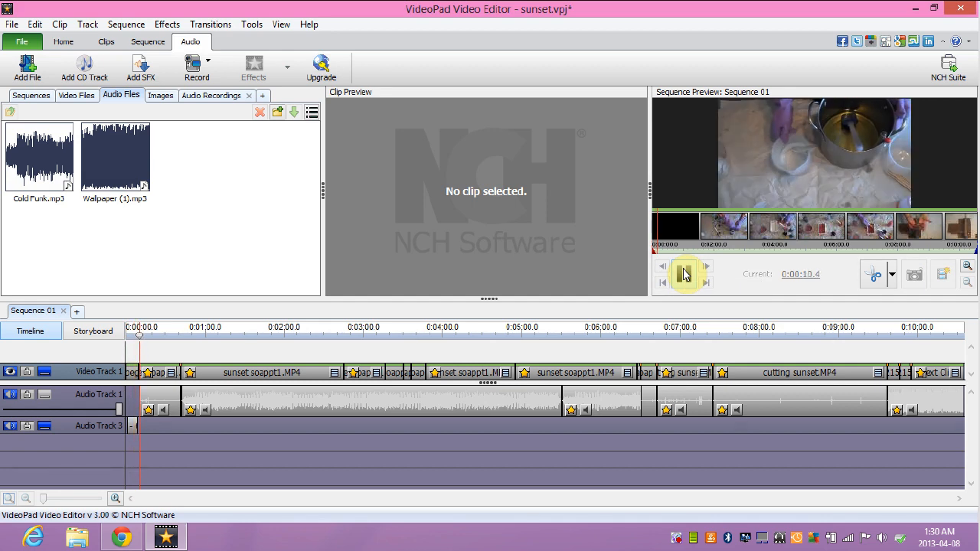
click(683, 274)
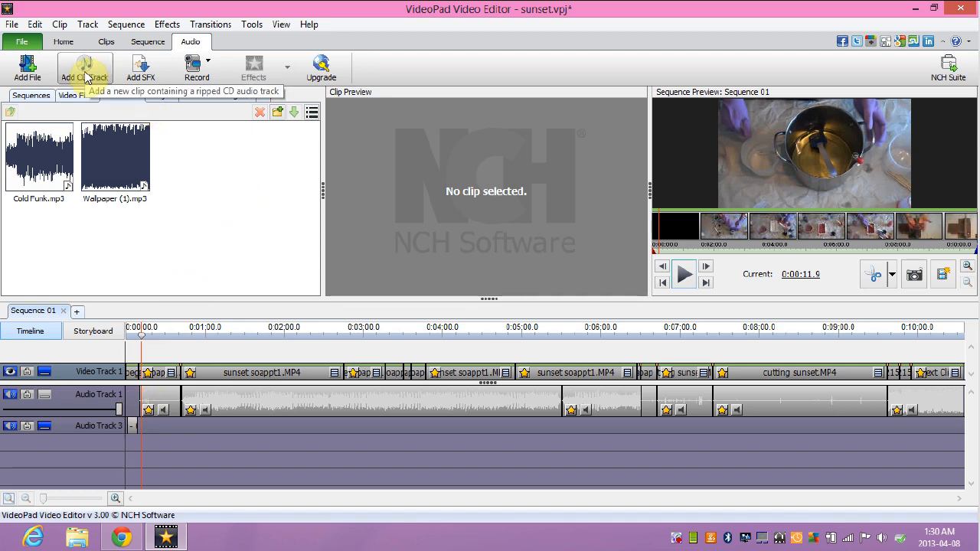
Browse the material folder and the music library's blues folder in the NCH Sound Library, and close the library
click(145, 69)
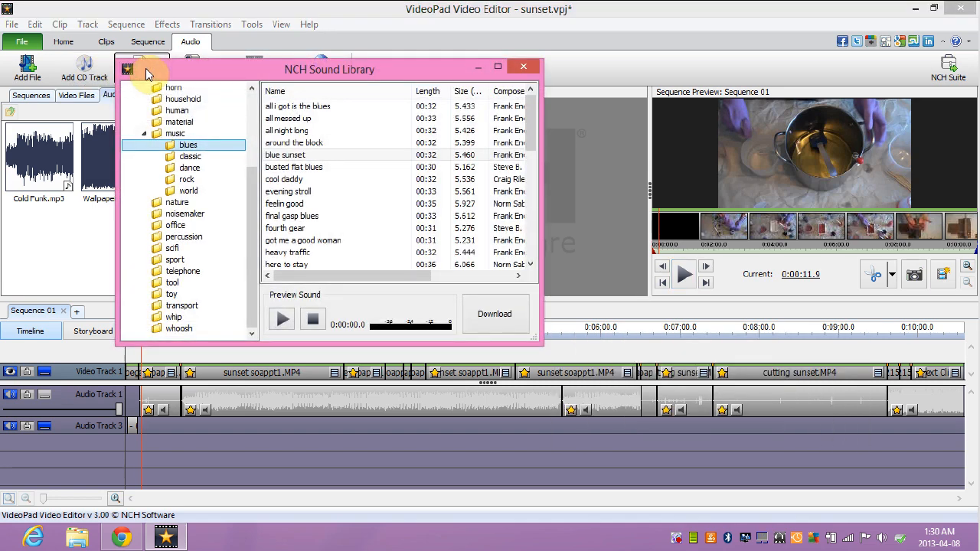
click(200, 122)
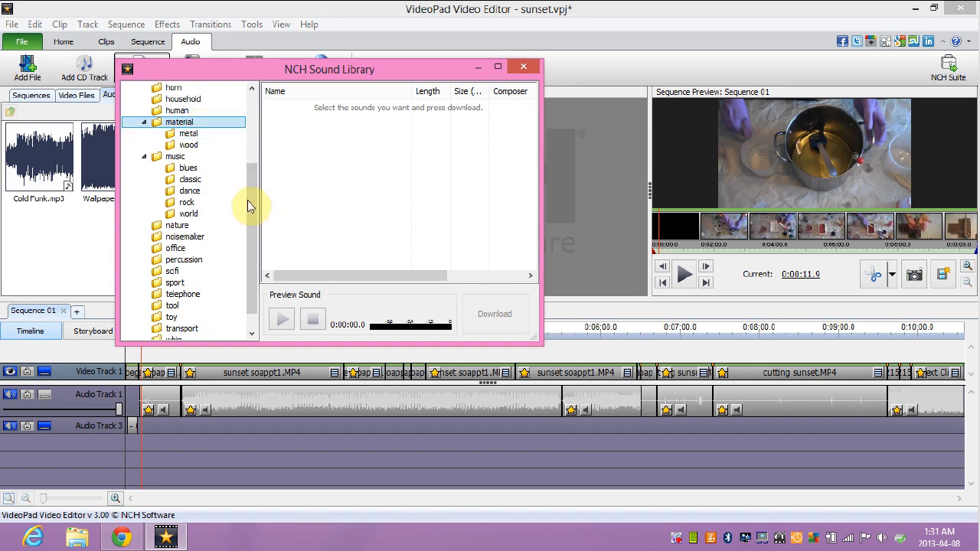
click(218, 157)
click(220, 169)
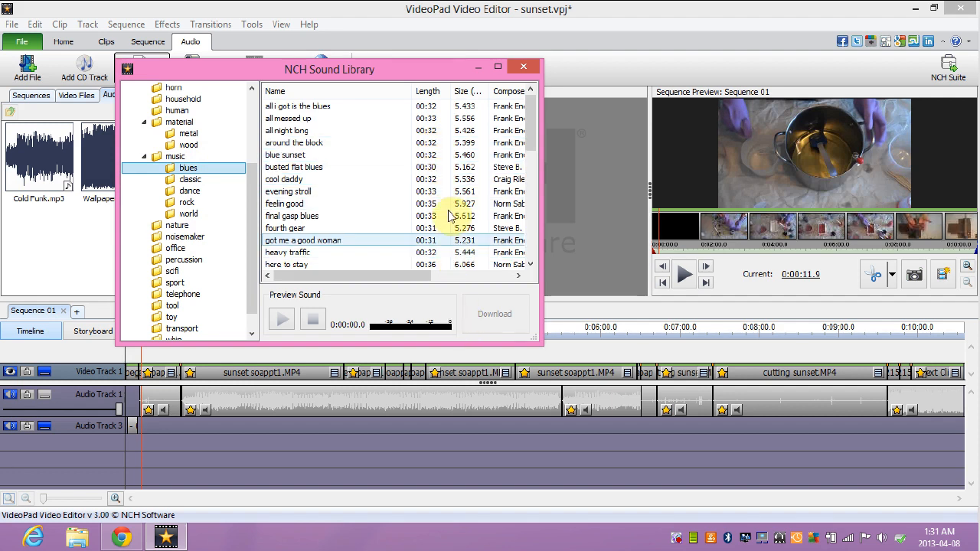
click(522, 67)
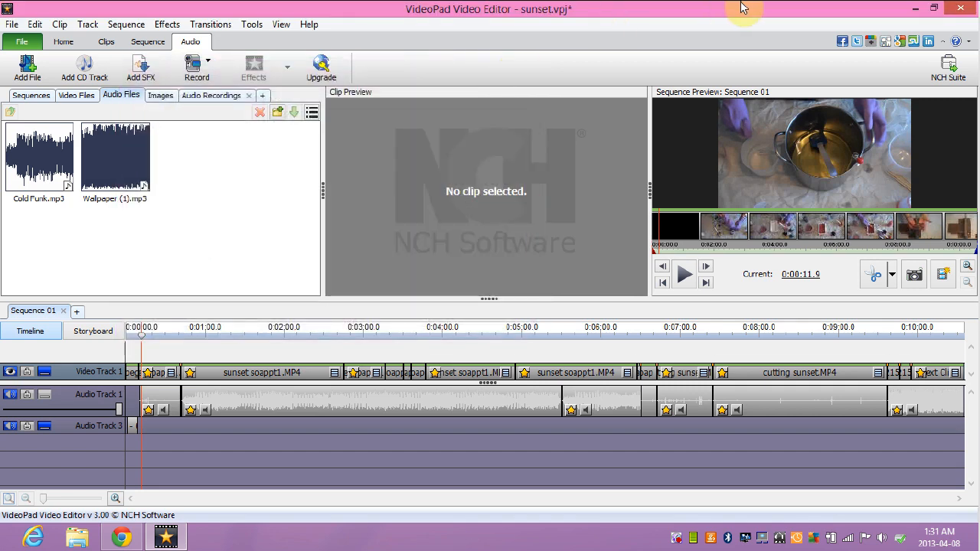
Switch to Chrome and search the web for "royalty free music" in a new tab
key(super+c)
key(super+c)
key(super+c)
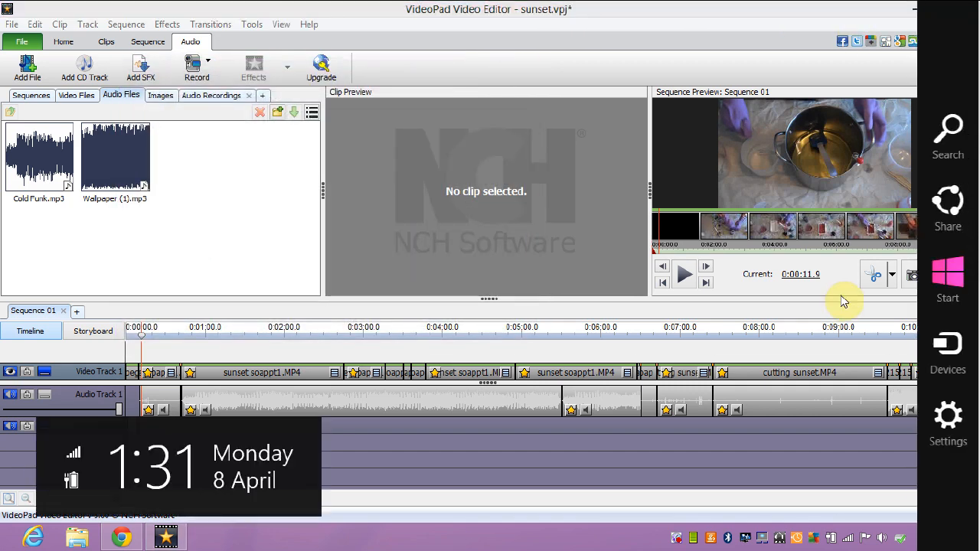
click(123, 538)
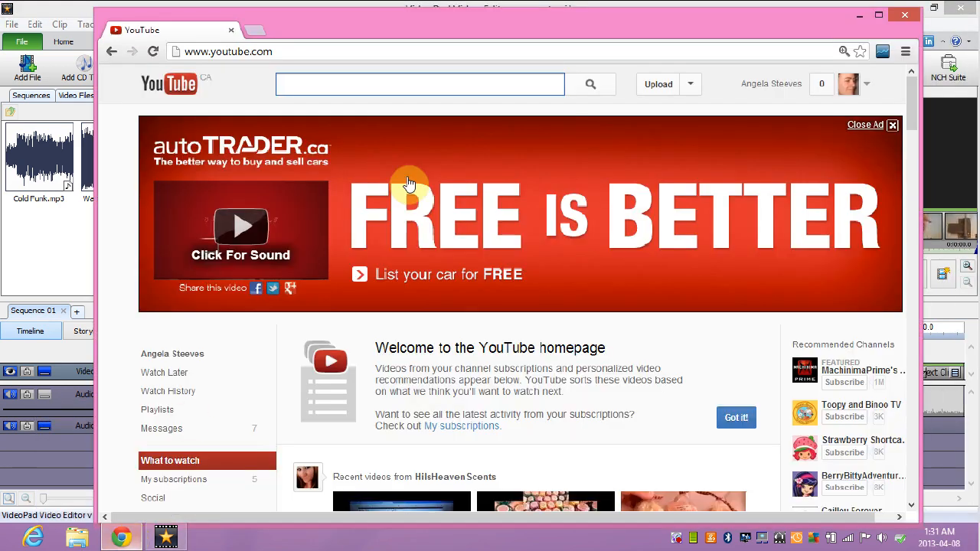
click(255, 35)
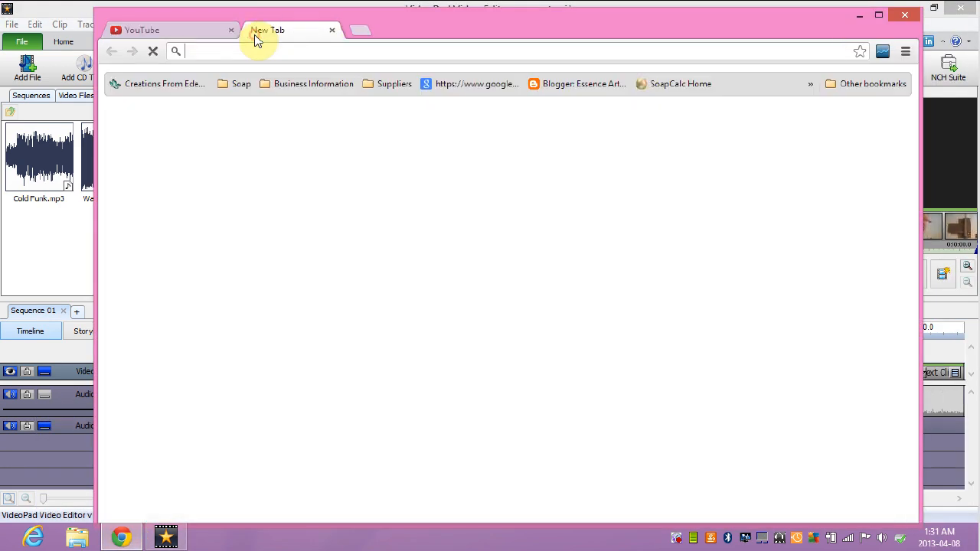
text(royalty free music)
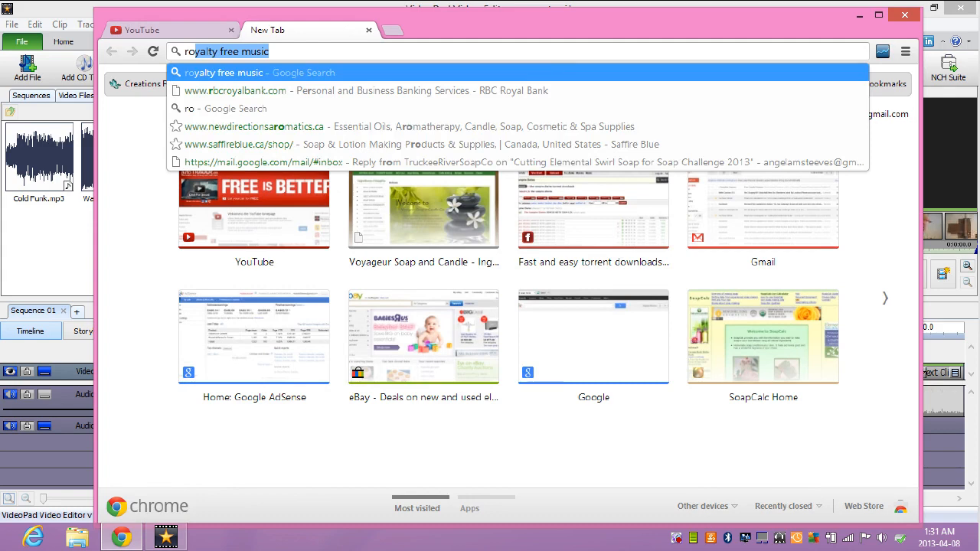
key(Return)
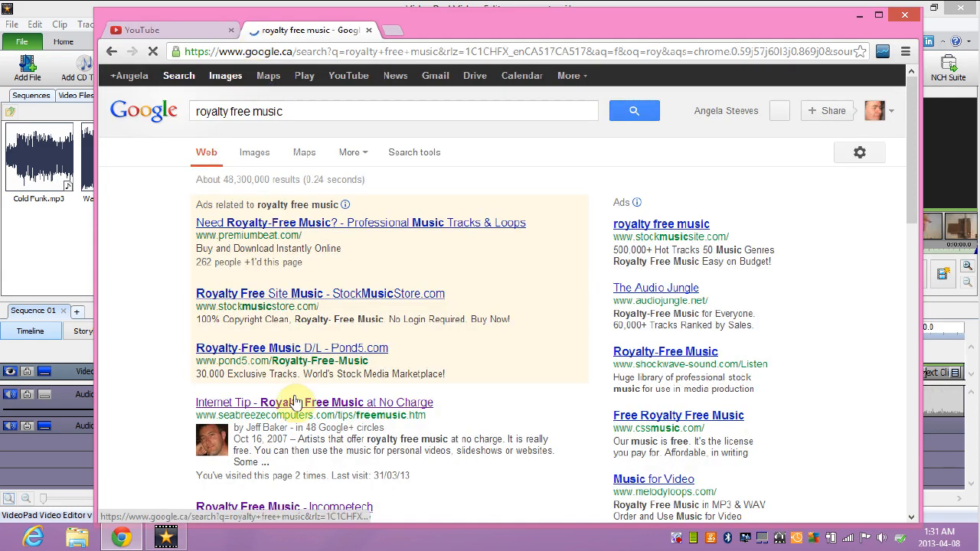
Open Incompetech's royalty-free music page from the search results and browse the tracks in the Funk genre
click(292, 510)
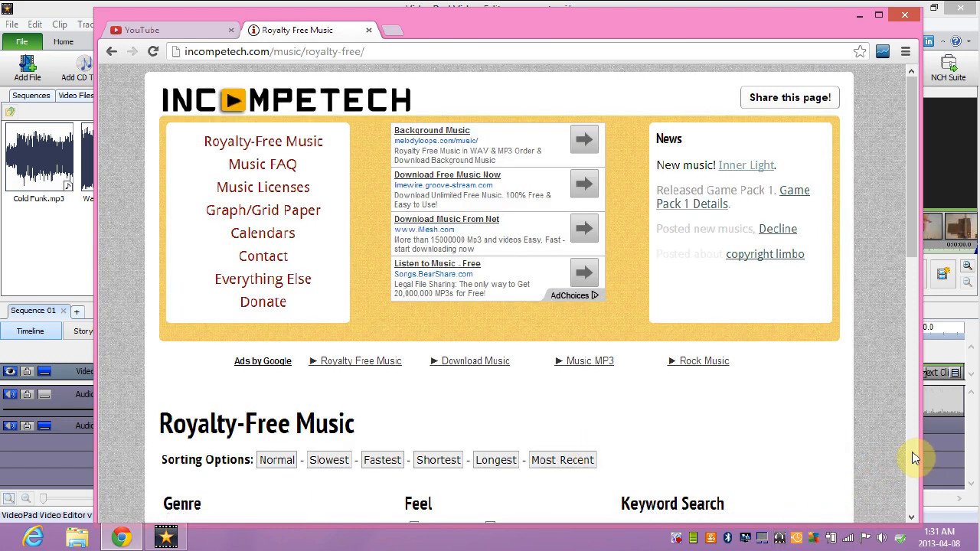
click(914, 452)
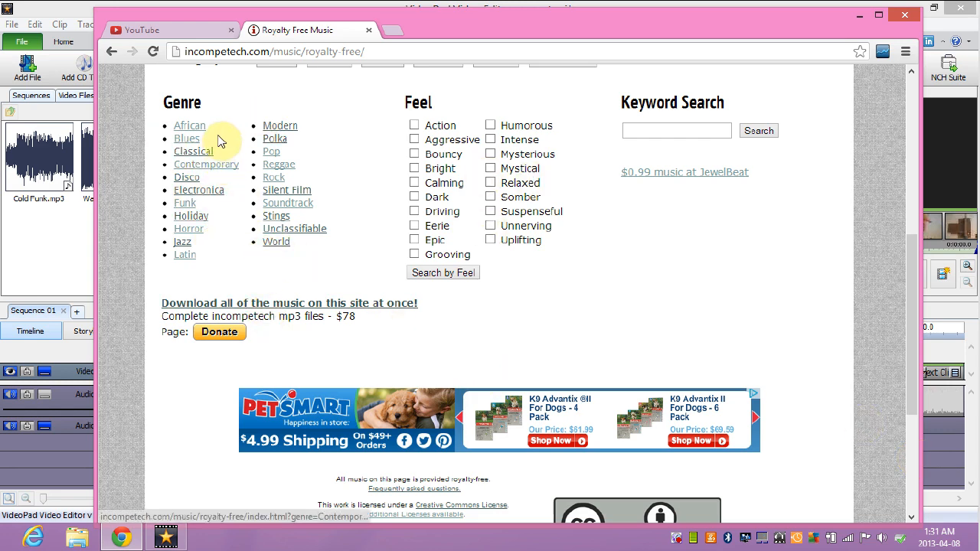
click(184, 205)
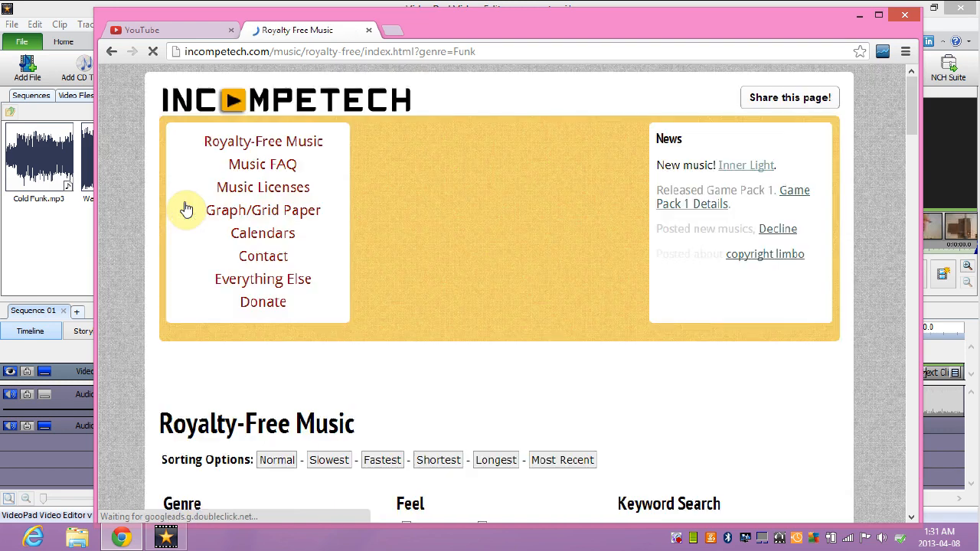
click(911, 369)
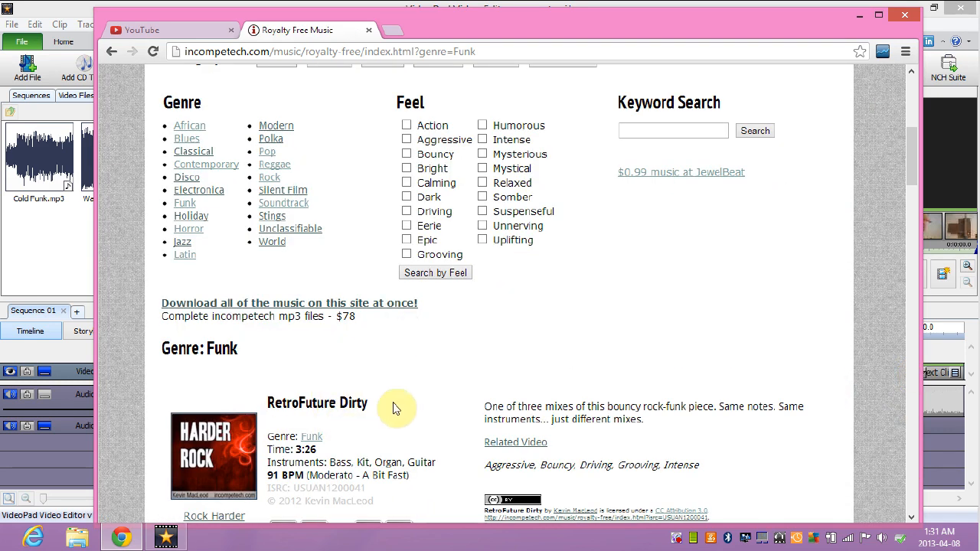
click(909, 474)
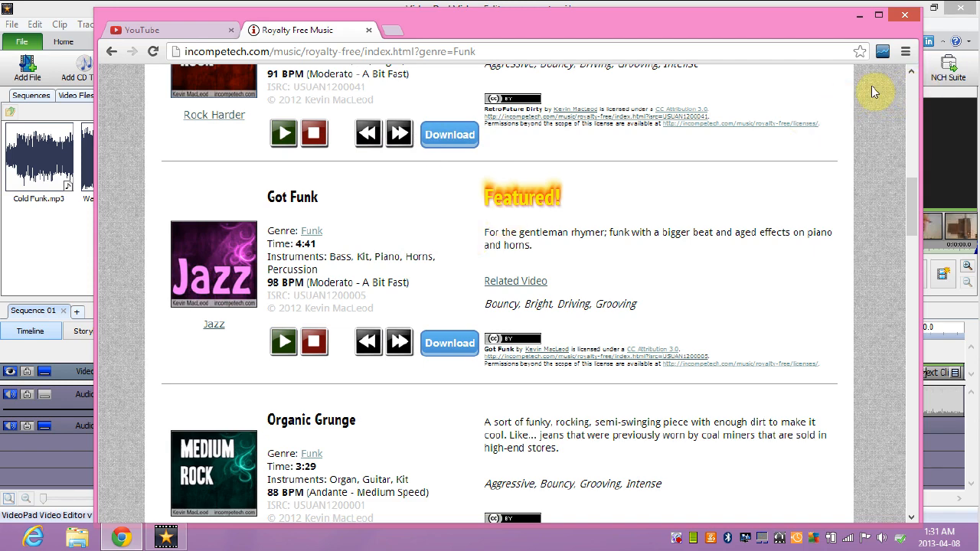
View the CC Attribution 3.0 licence of the RetroFuture Dirty track, go back to the track list, and return to VideoPad
click(677, 114)
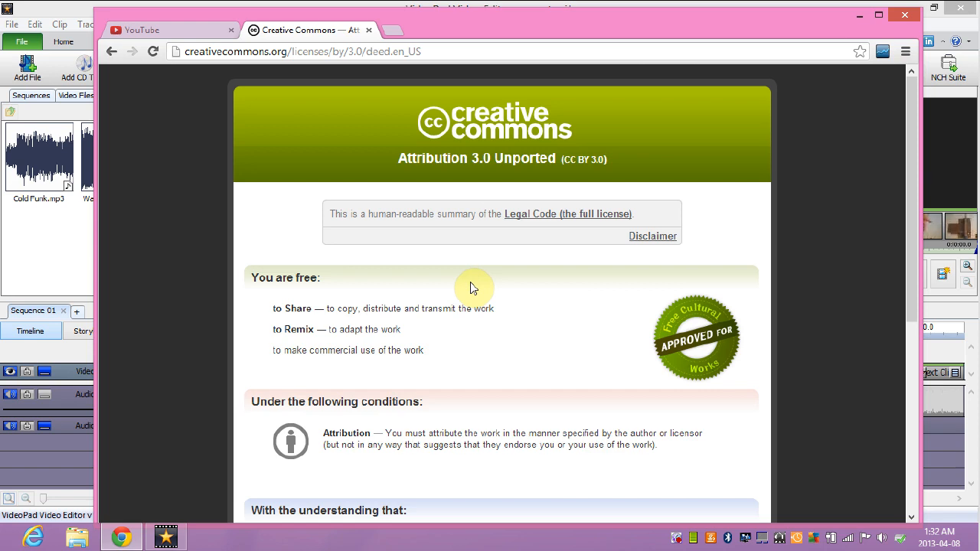
click(113, 49)
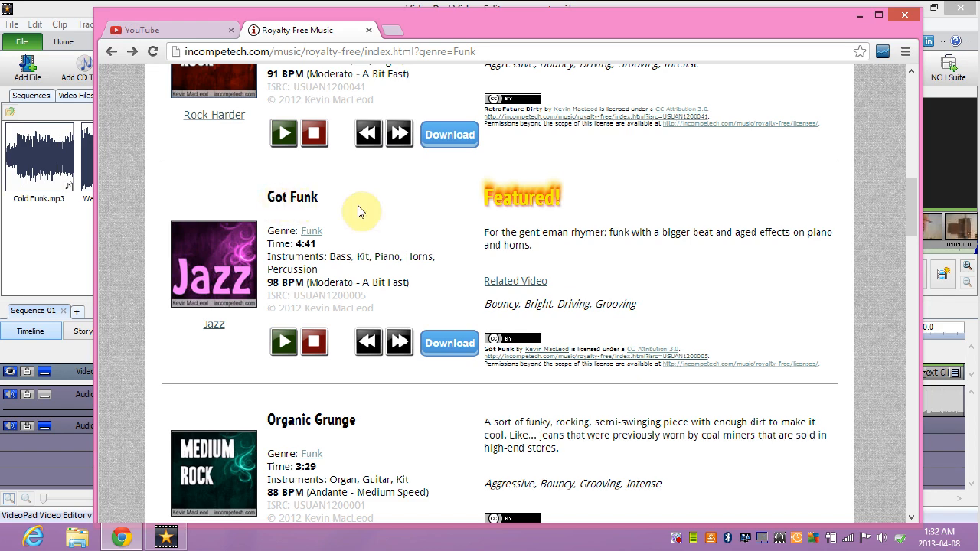
click(192, 29)
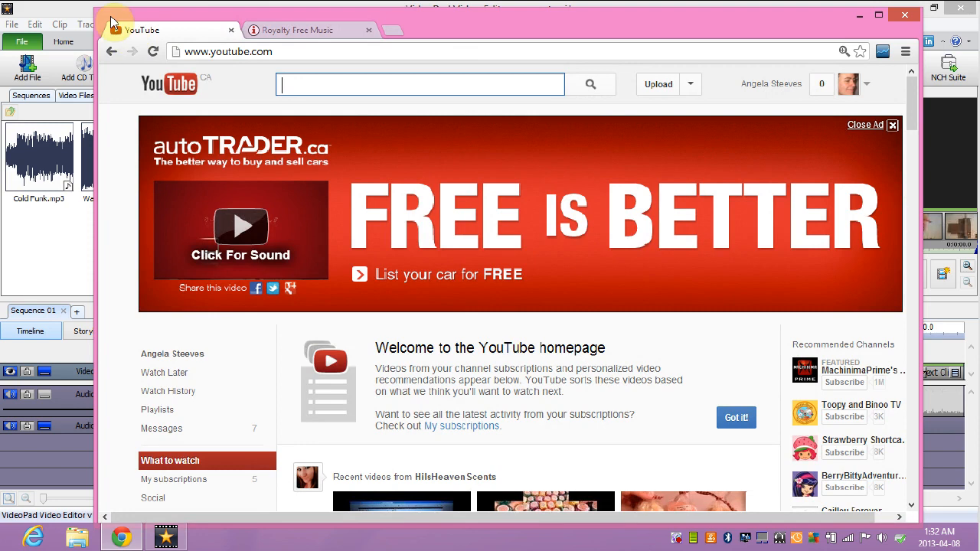
click(58, 10)
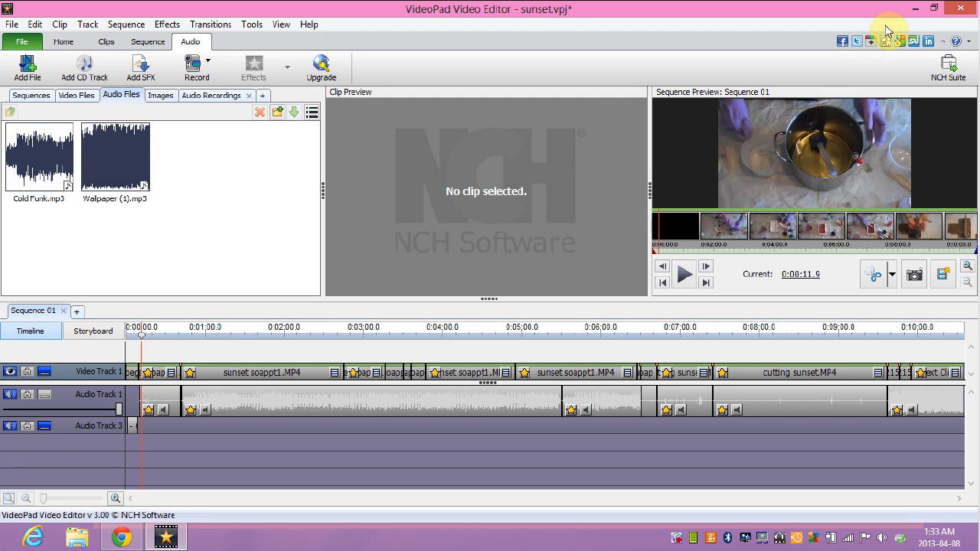
Switch to YouTube in Chrome and open the uploaded video Making My Sunset Pointillism Soap for editing from the Video Manager
click(927, 7)
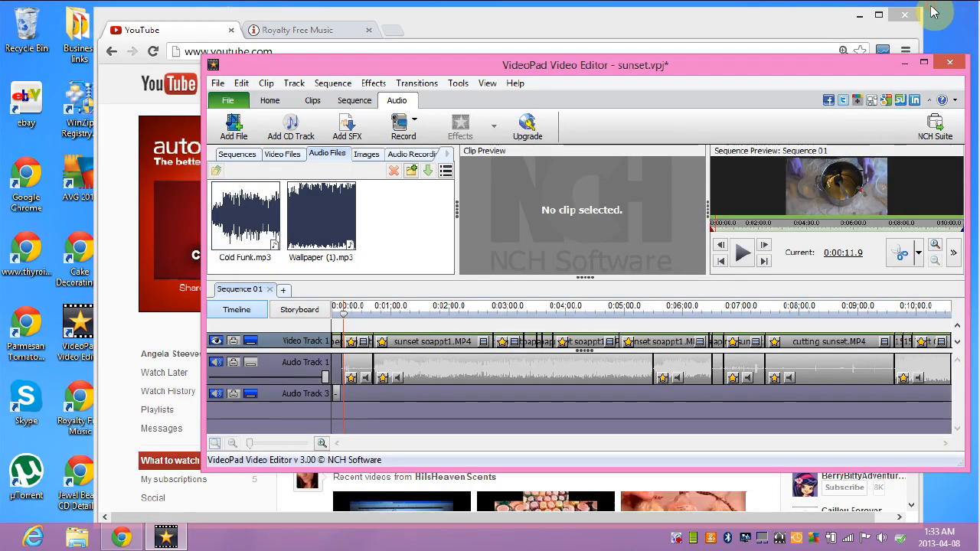
click(781, 27)
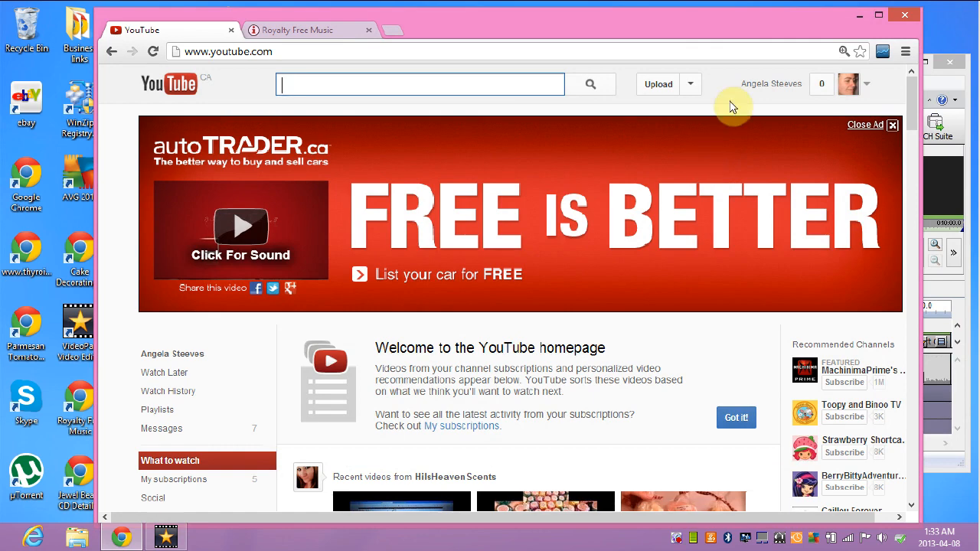
click(748, 84)
click(615, 145)
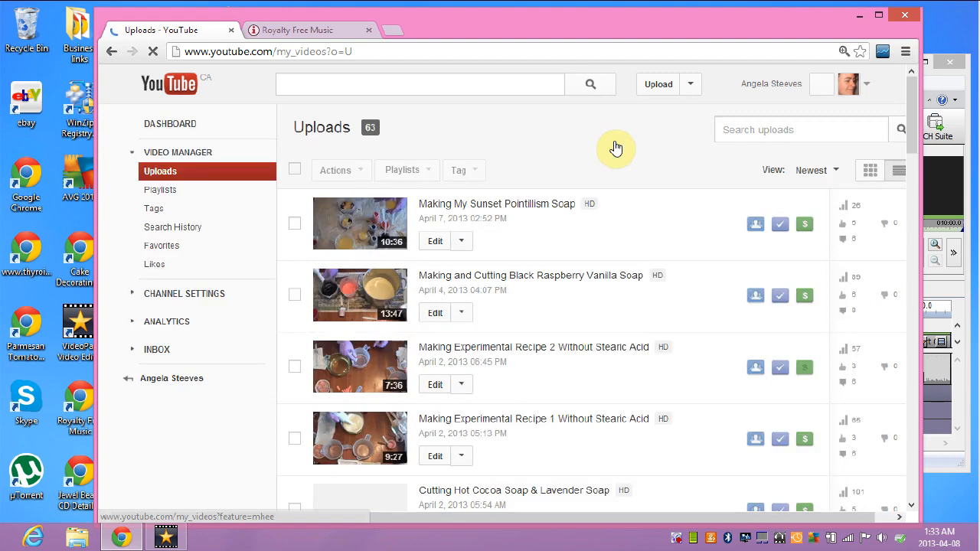
click(434, 242)
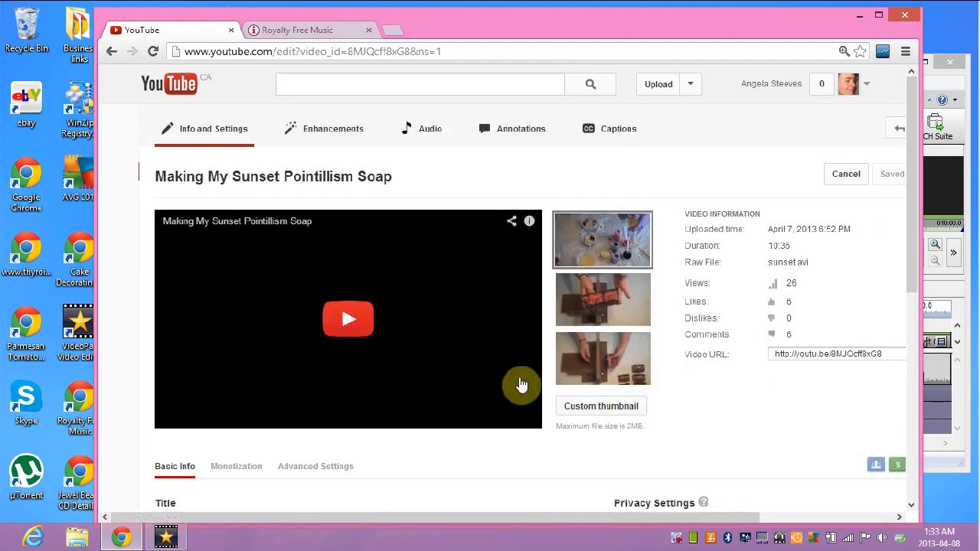
Review the uploaded video's title, description, tags, privacy and category settings
click(911, 504)
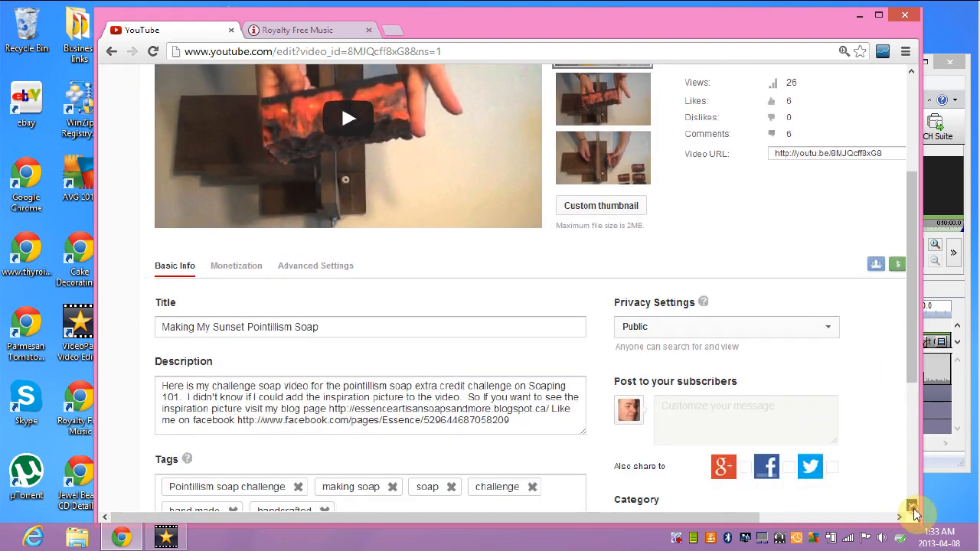
click(912, 507)
click(913, 508)
click(912, 508)
click(912, 507)
click(912, 508)
click(912, 507)
click(912, 507)
click(912, 508)
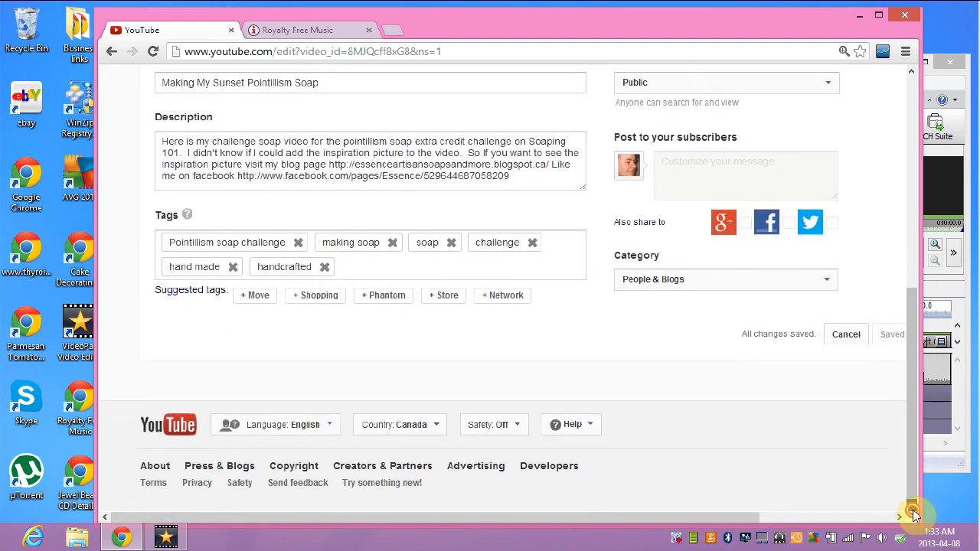
click(910, 104)
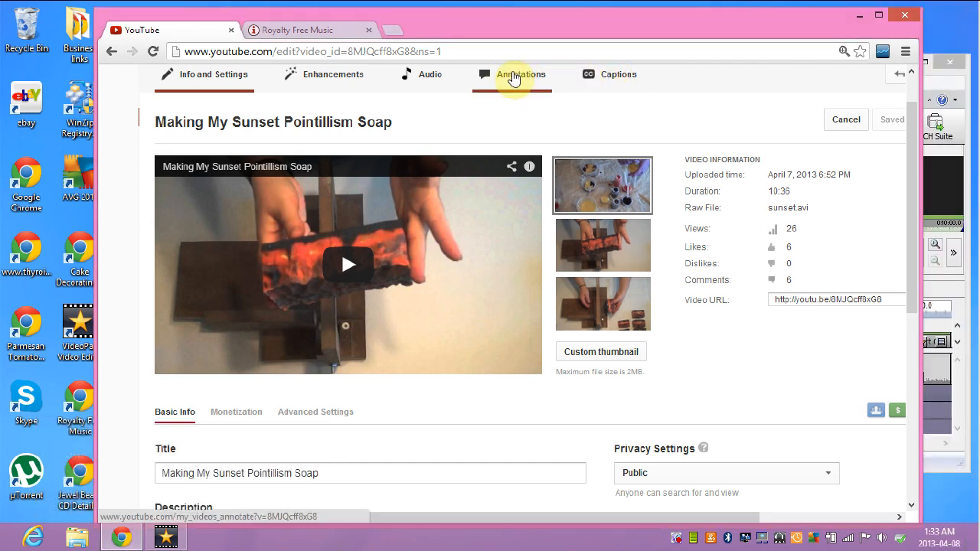
Open the video's annotation editor and pause the preview at about 0:04
click(522, 76)
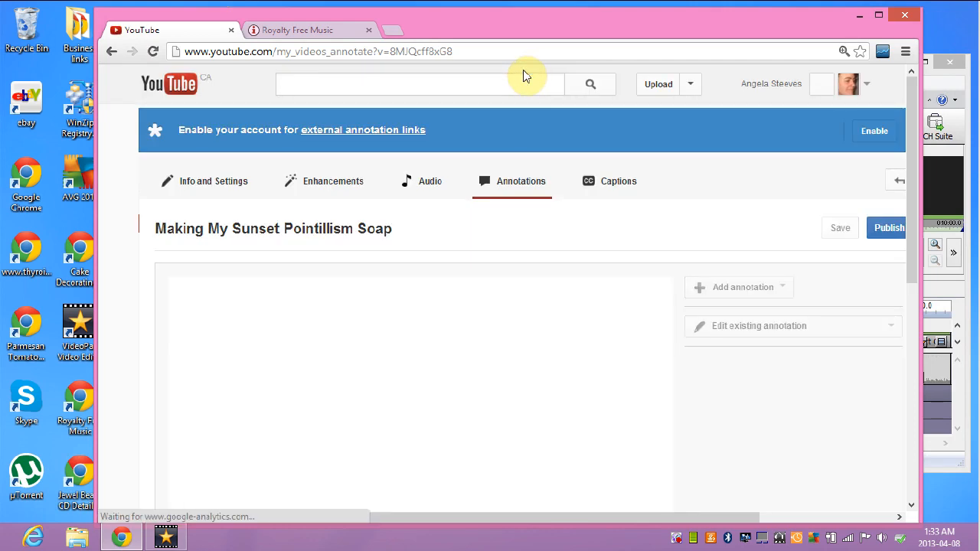
click(911, 417)
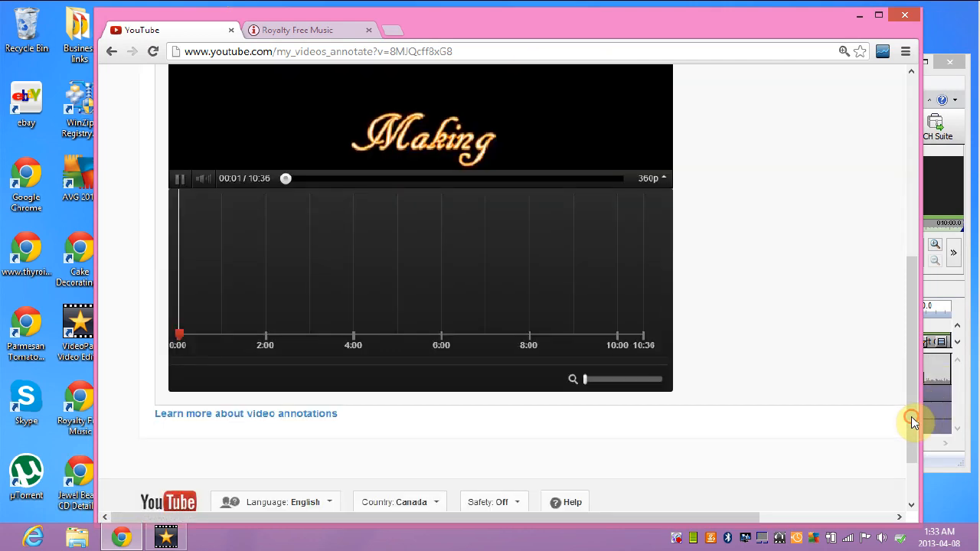
click(183, 178)
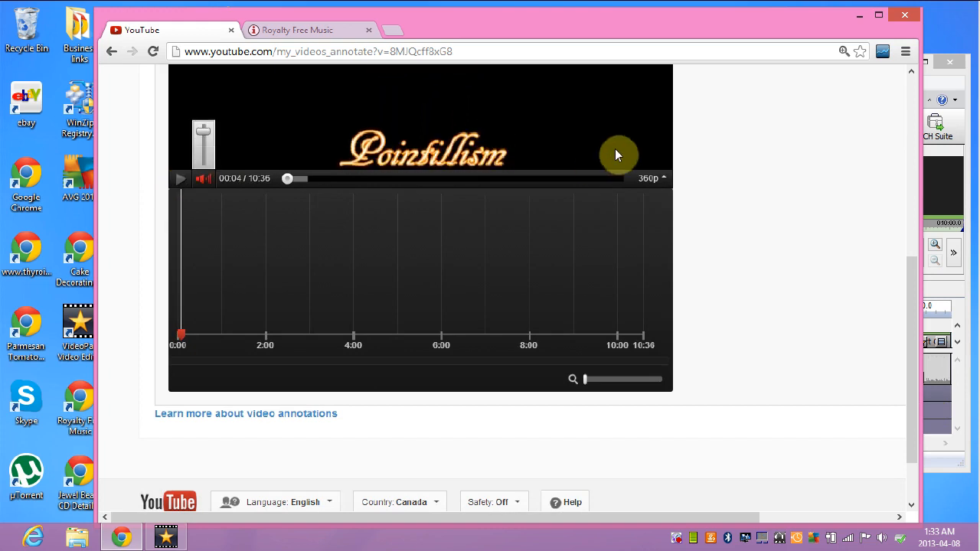
click(910, 113)
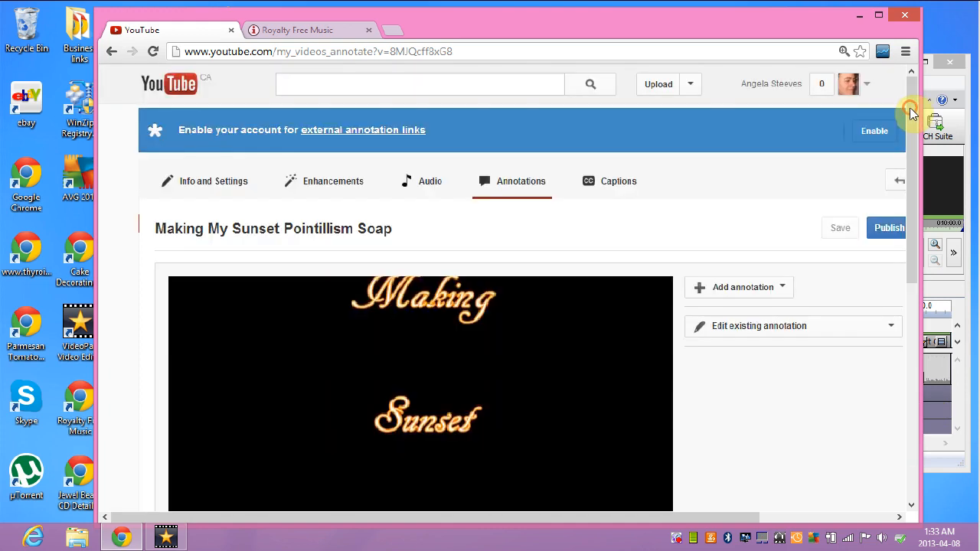
Add a Note annotation reading "blah blah" to the video and check its timing settings
click(779, 328)
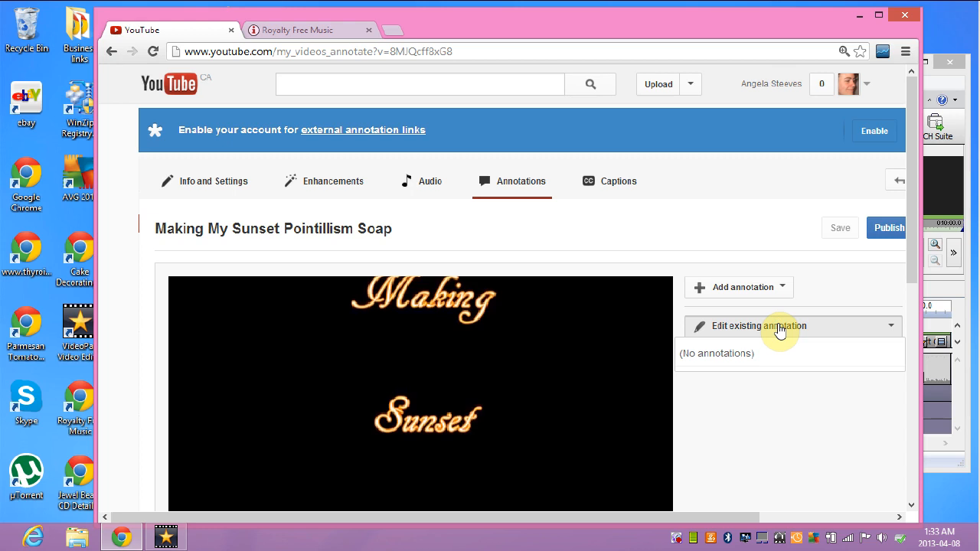
click(771, 294)
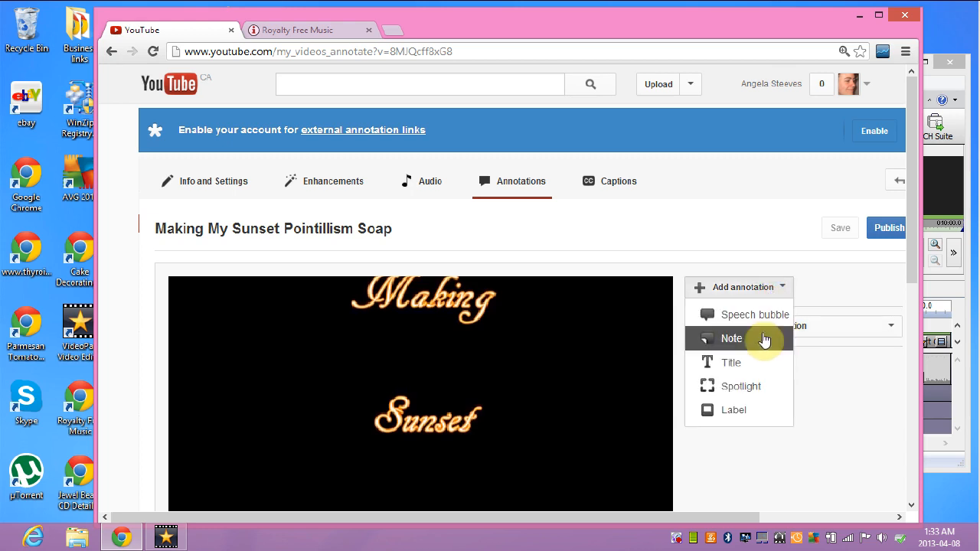
click(762, 339)
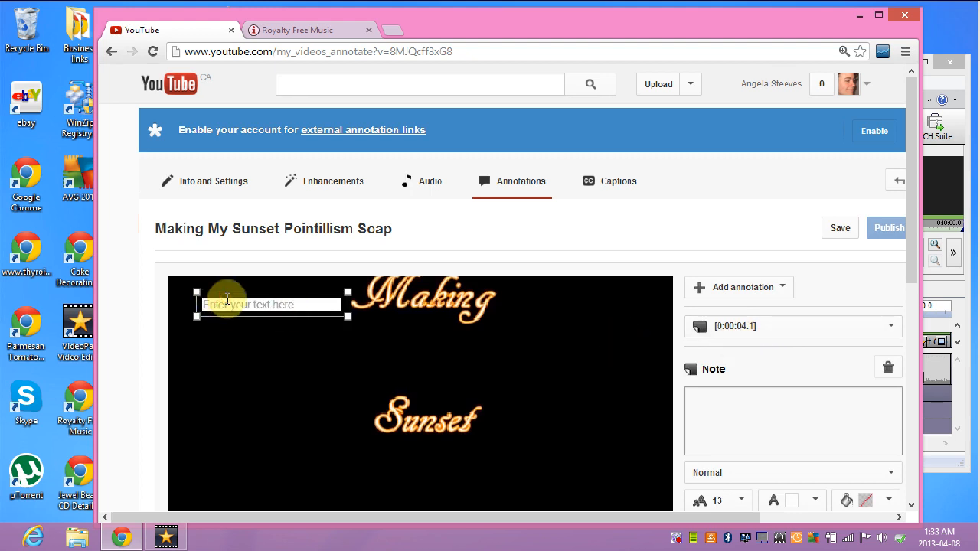
text(blah blah)
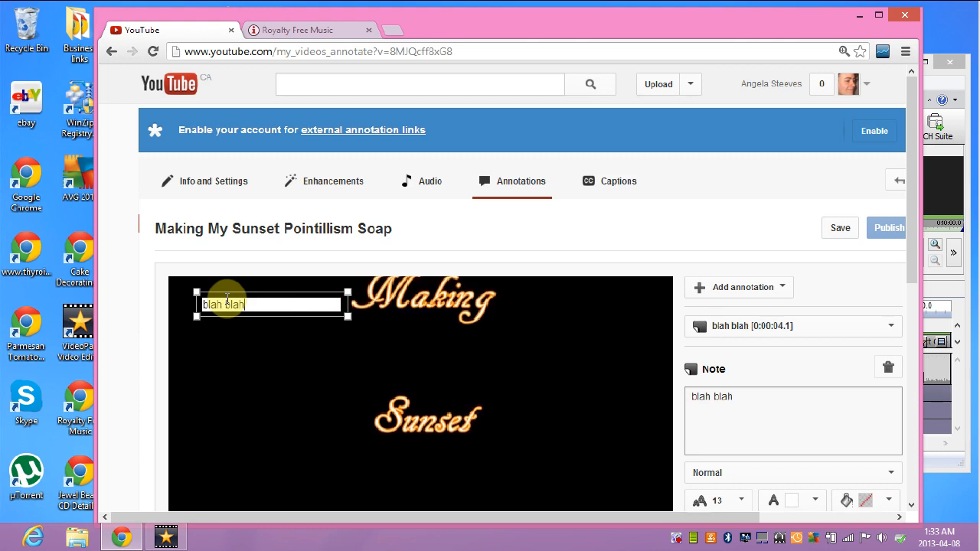
click(915, 402)
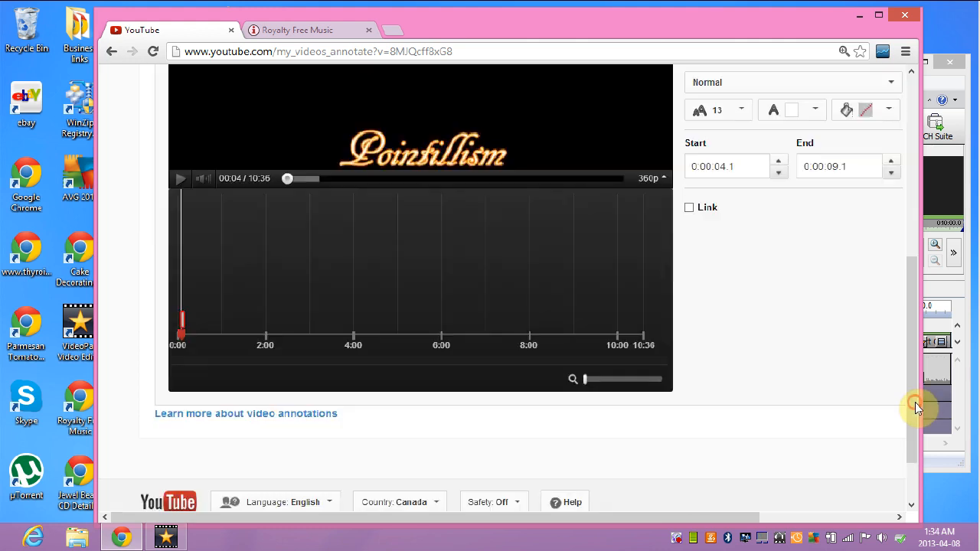
click(912, 109)
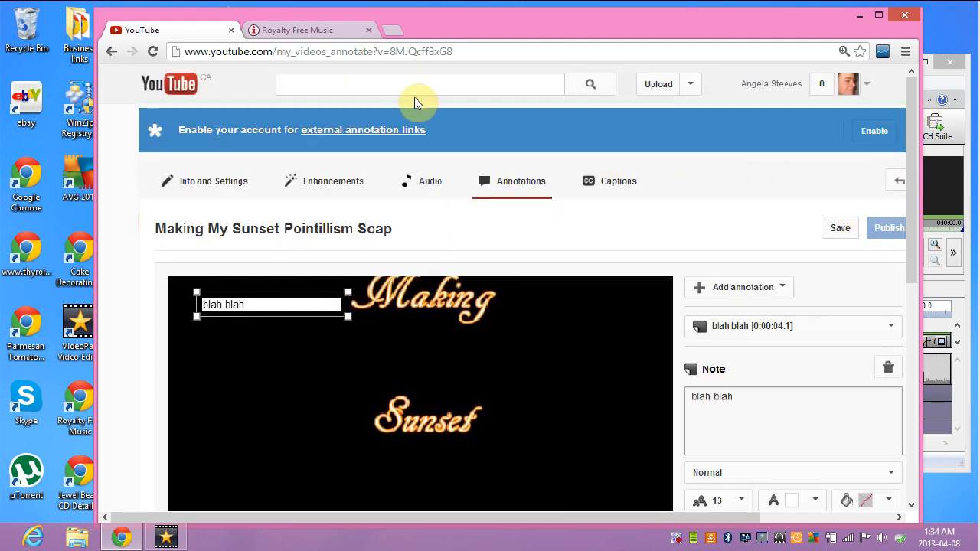
Leave the annotation editor without saving and close Chrome to return to VideoPad
click(111, 56)
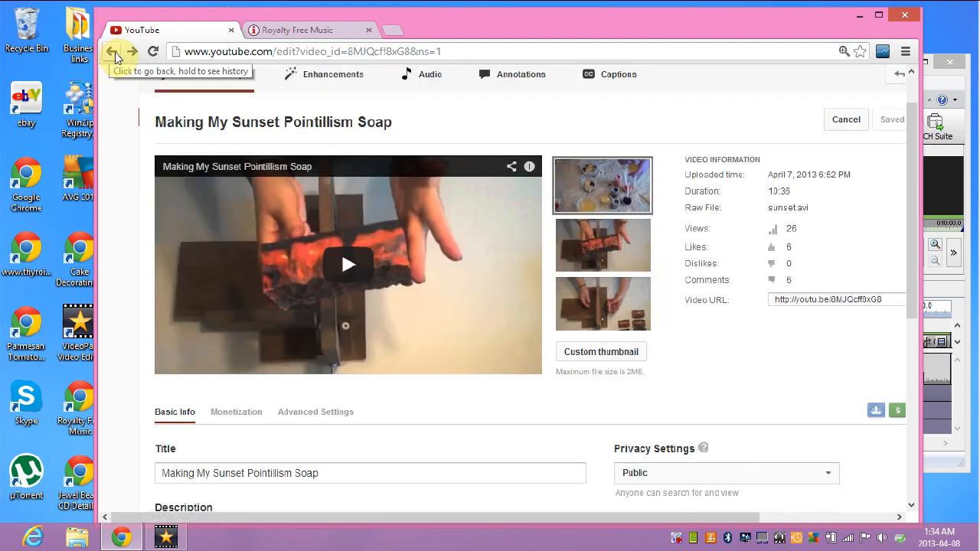
click(112, 53)
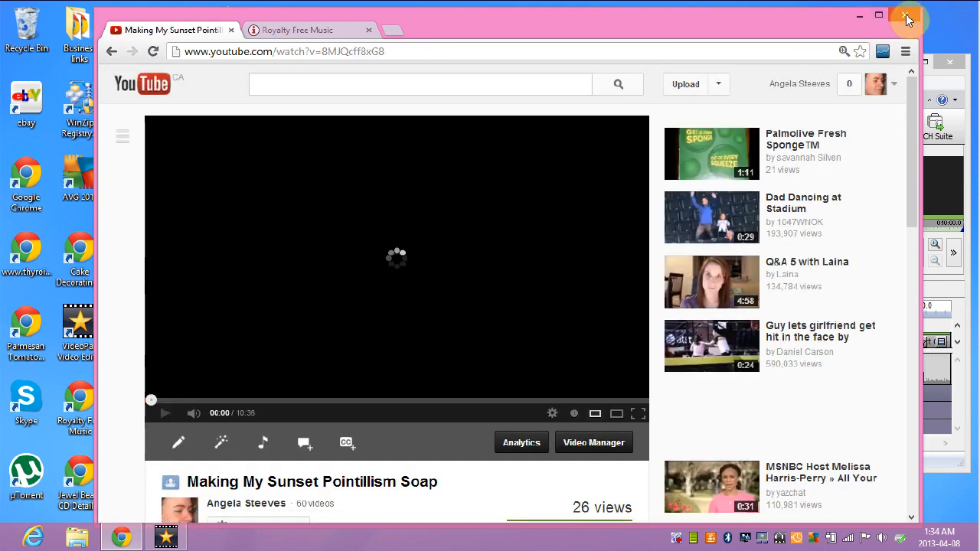
click(906, 16)
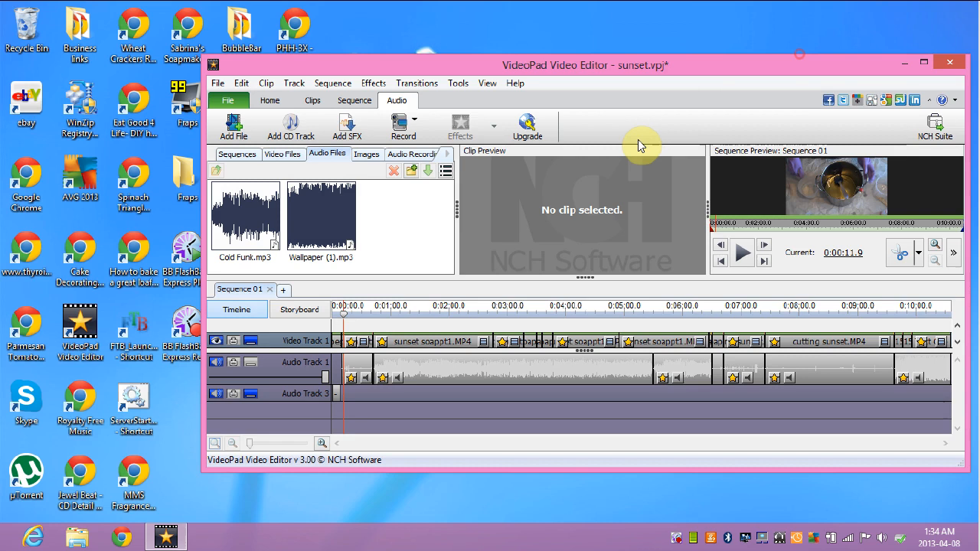
View the project's audio recordings and look through the project file commands
click(417, 156)
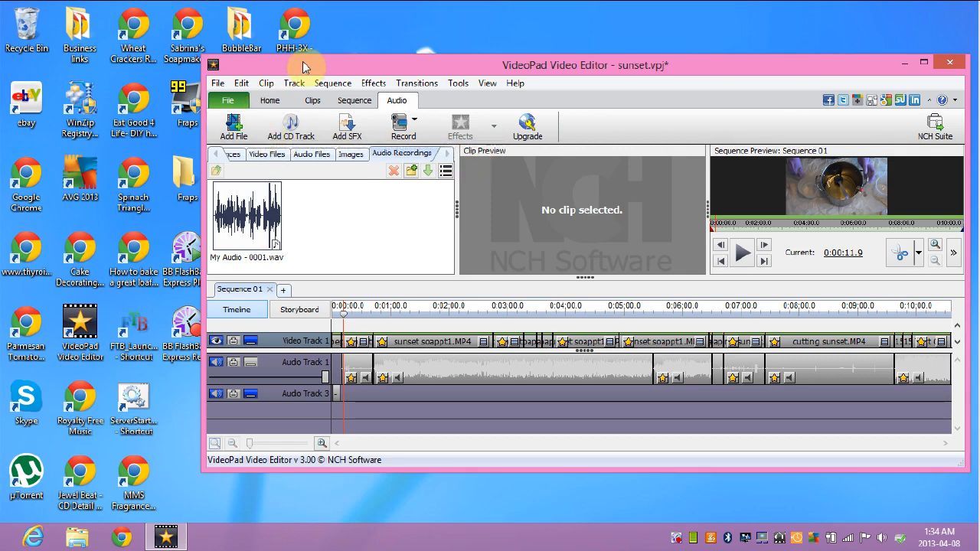
click(268, 102)
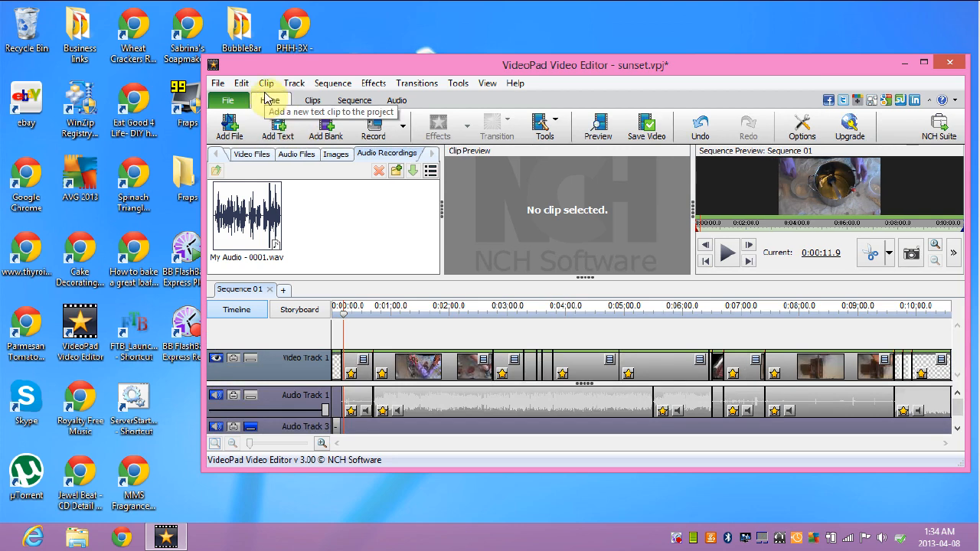
click(229, 101)
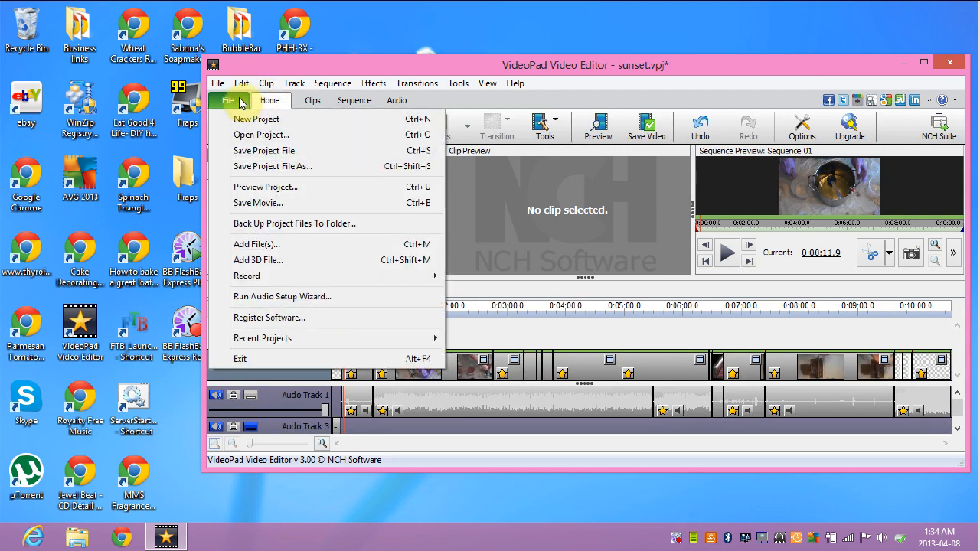
click(239, 102)
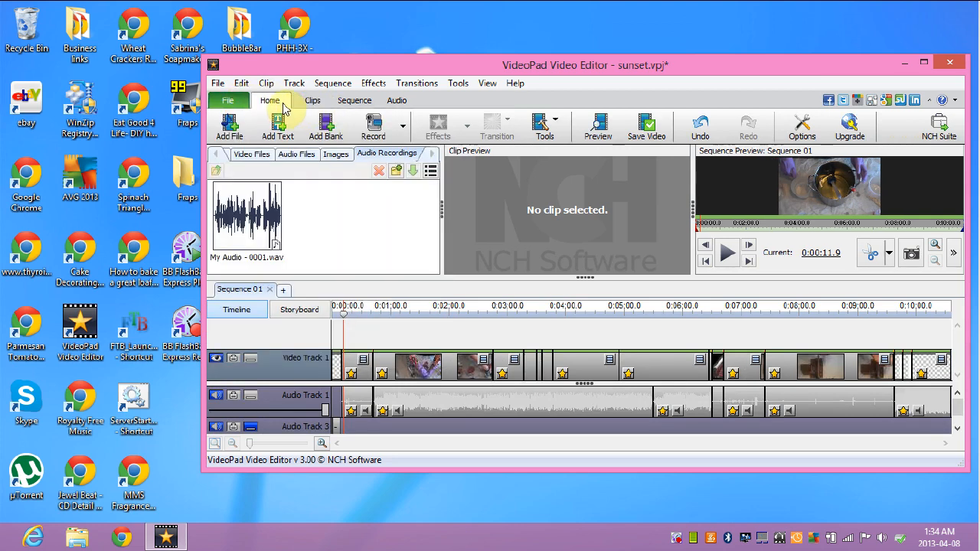
Select the first long sunset soappt1.MP4 clip in Video Track 1 and look through the available audio effects, video effects and transitions
click(388, 358)
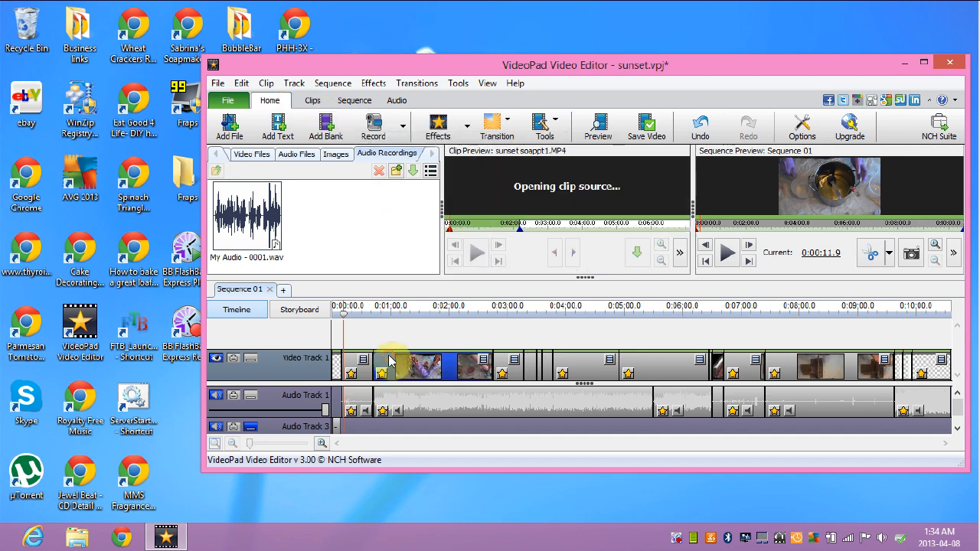
click(465, 121)
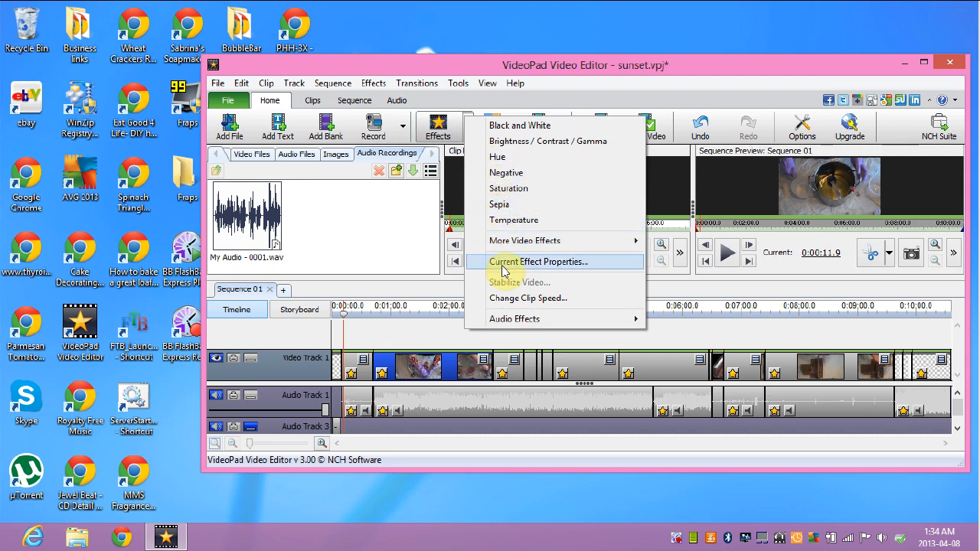
mouse_move(505, 321)
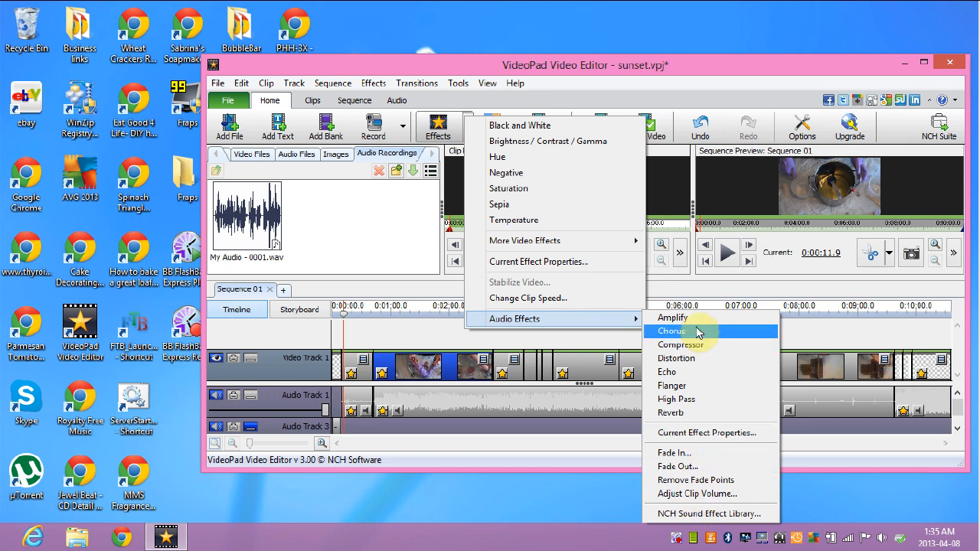
click(616, 319)
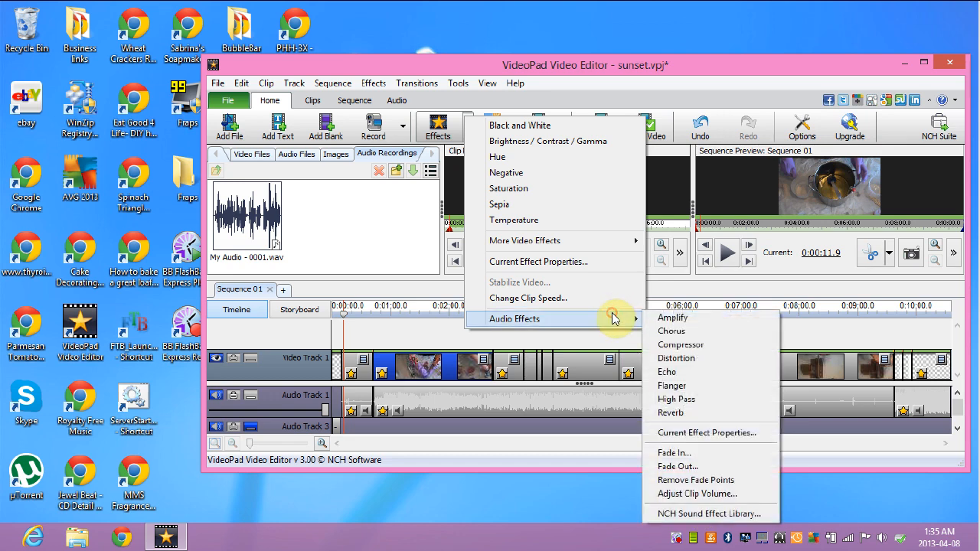
mouse_move(595, 243)
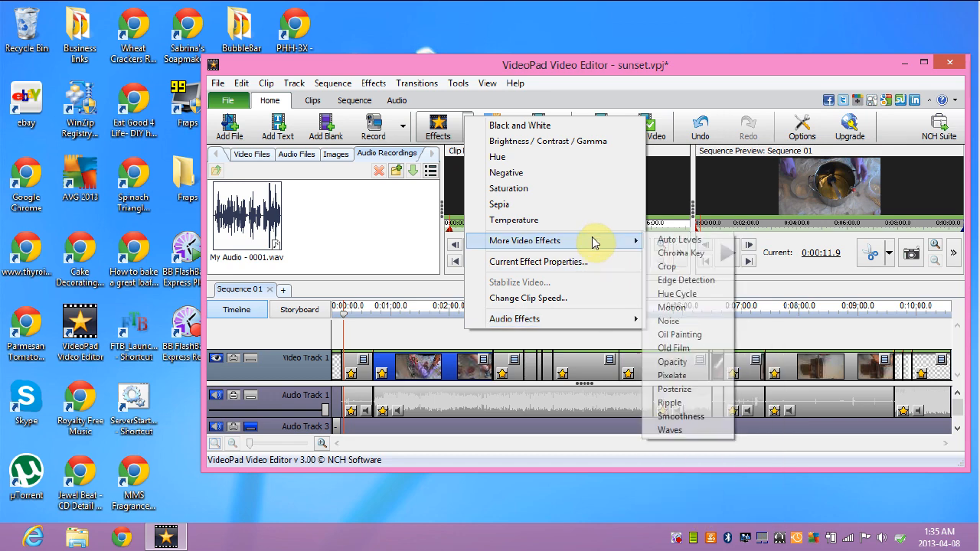
click(491, 115)
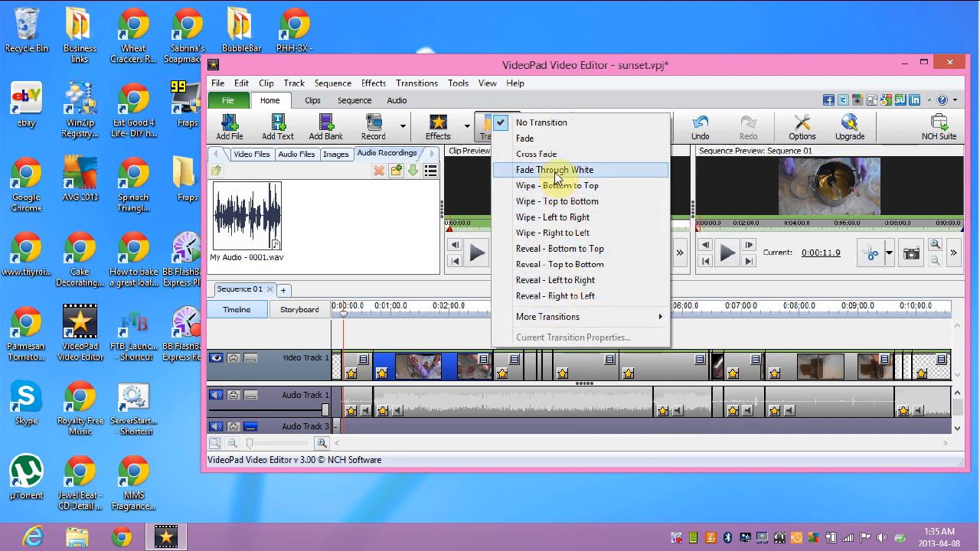
click(490, 134)
Show the project's images, take a snapshot of the current sequence frame and acknowledge the save notice
click(541, 128)
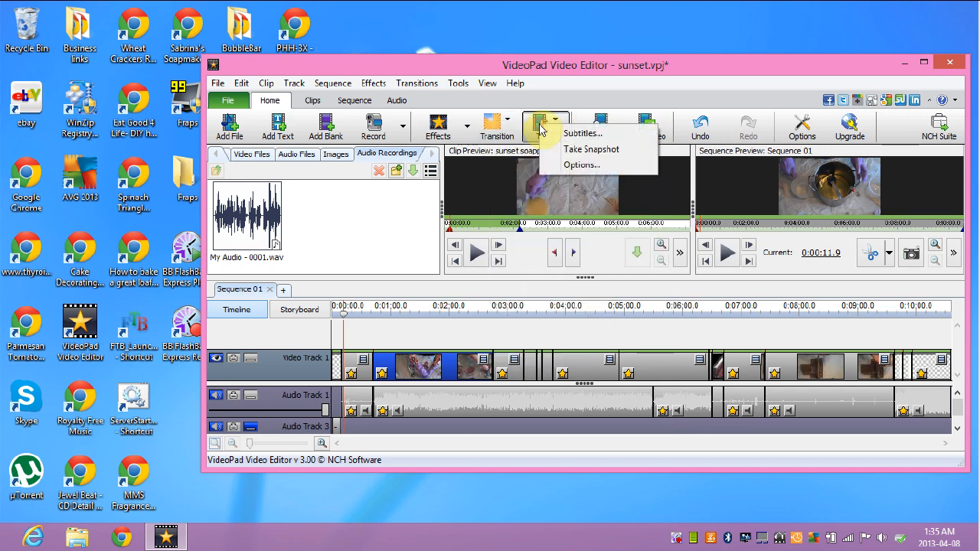
click(558, 137)
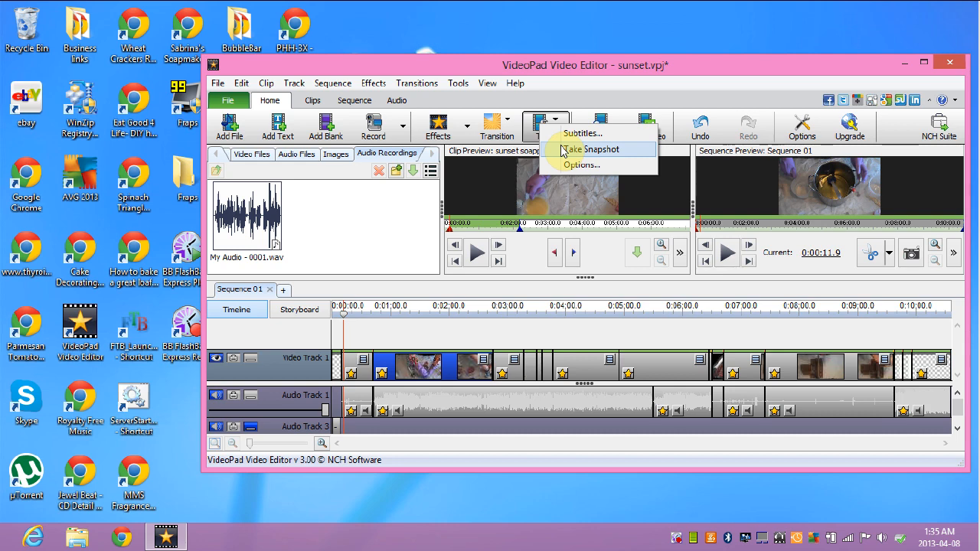
click(332, 155)
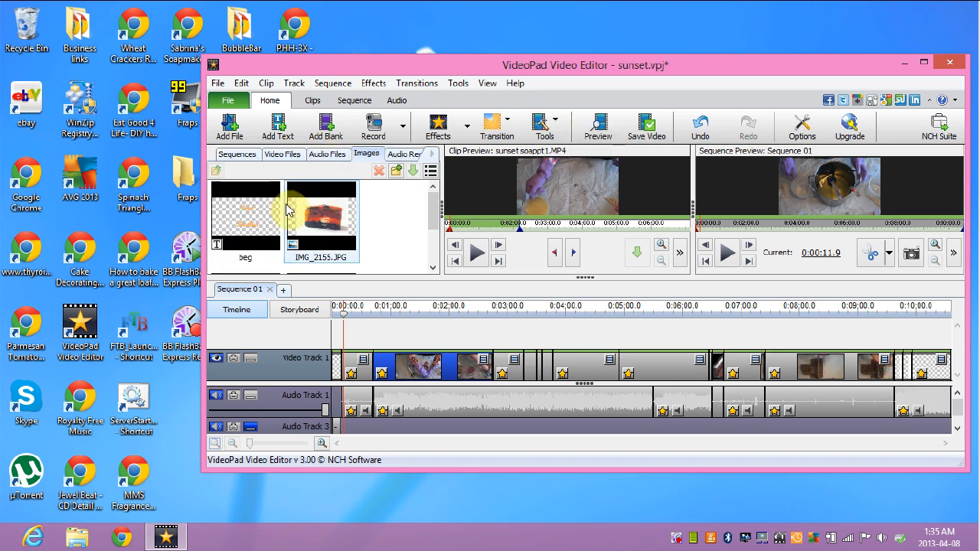
click(433, 252)
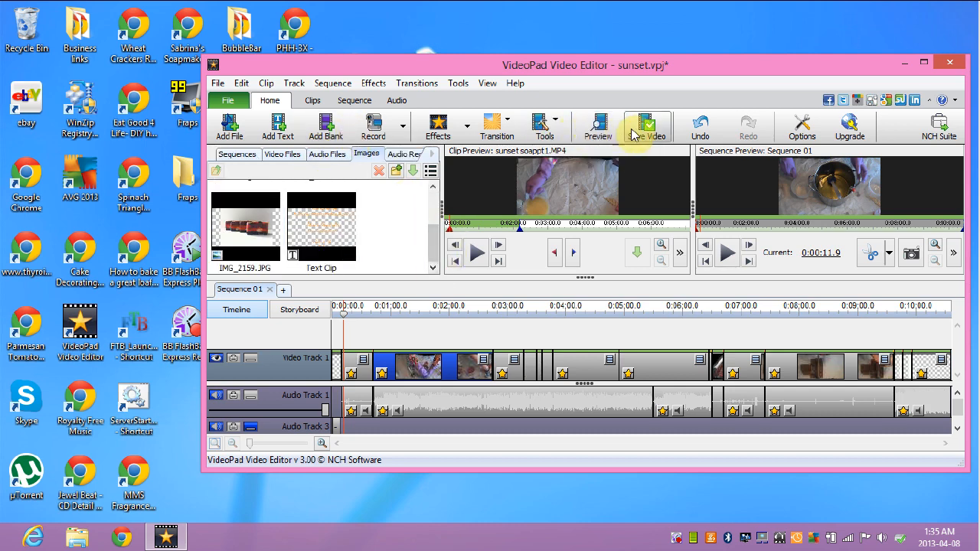
click(564, 125)
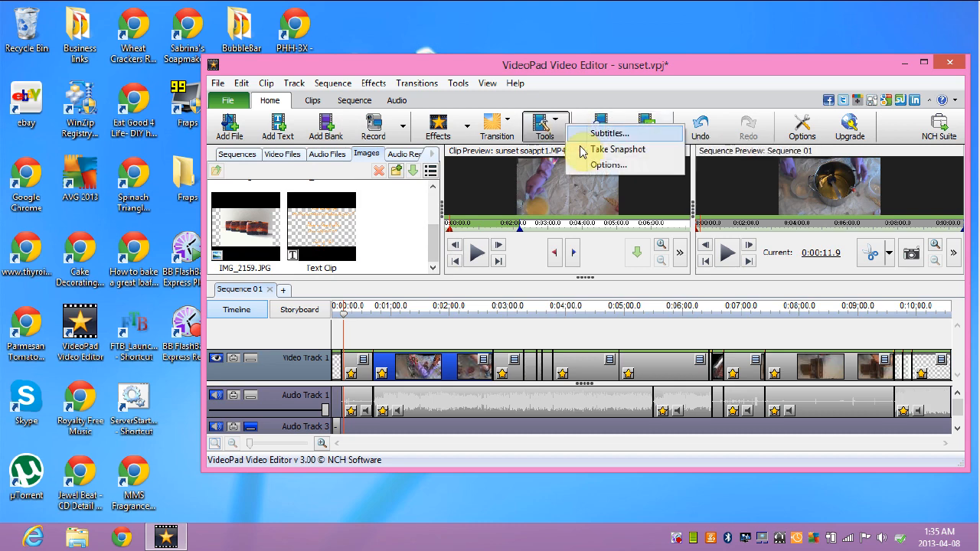
click(591, 150)
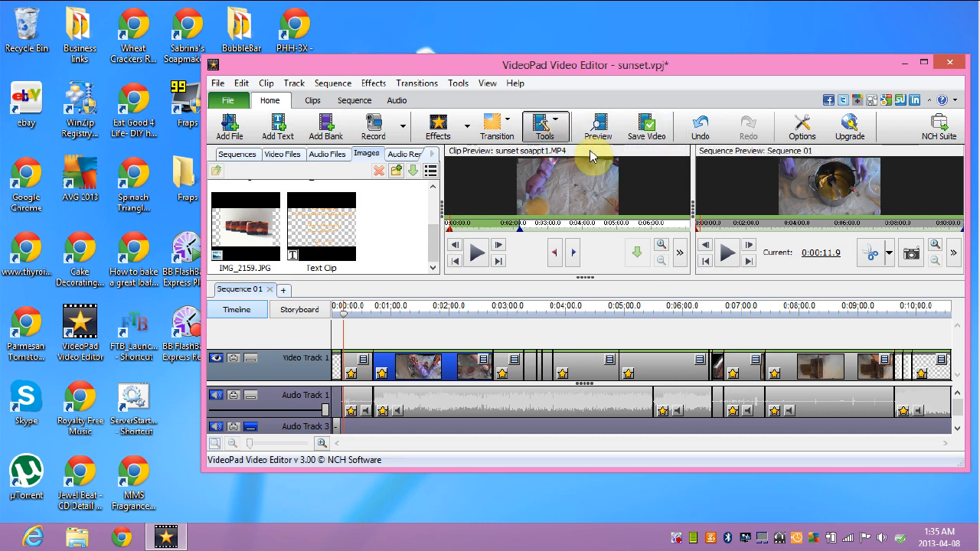
key(super+c)
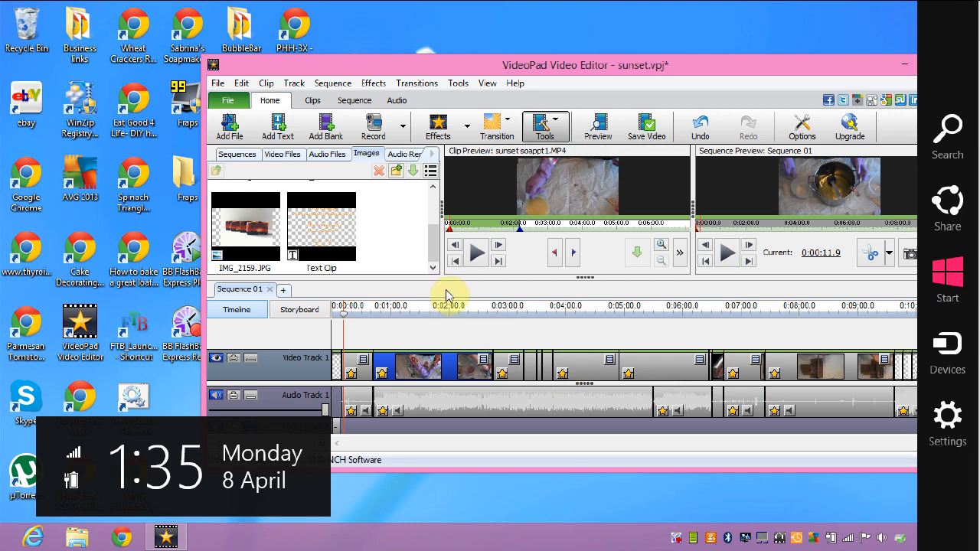
click(438, 203)
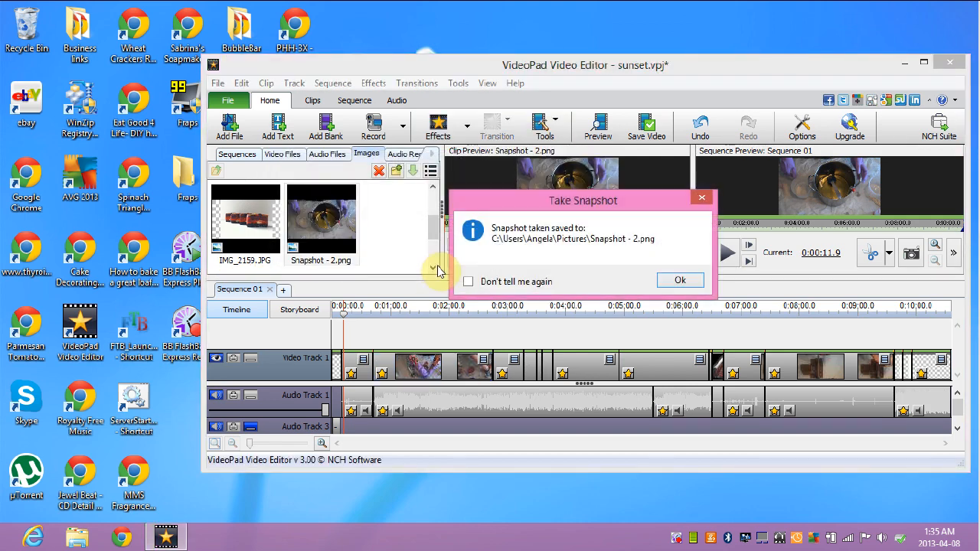
click(680, 278)
Select Snapshot - 2.png among the project's images and look through the image list around it
mouse_move(960, 282)
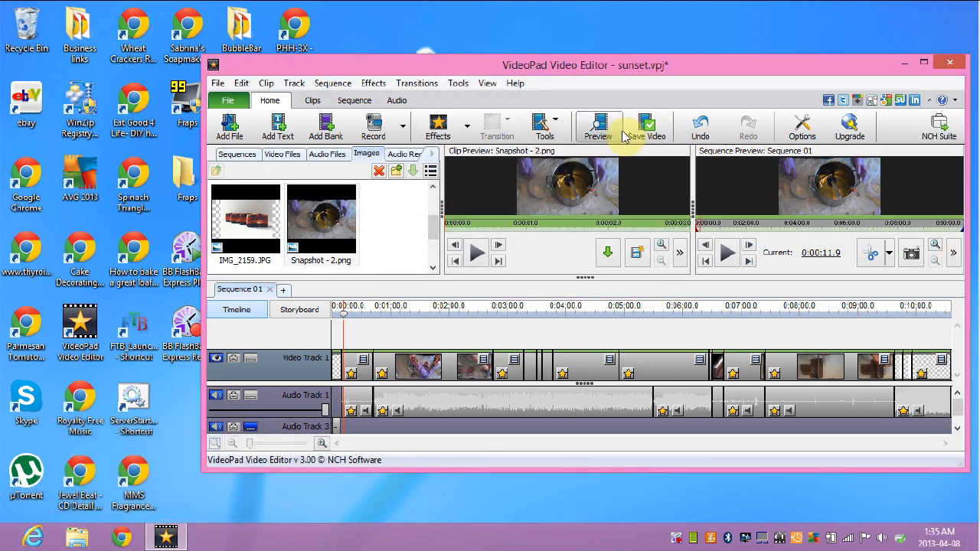
click(311, 194)
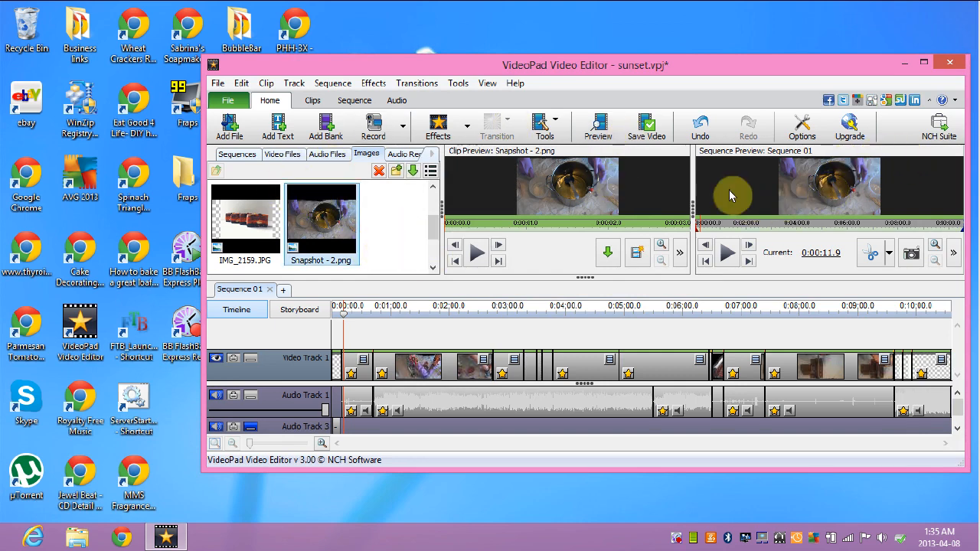
mouse_move(962, 282)
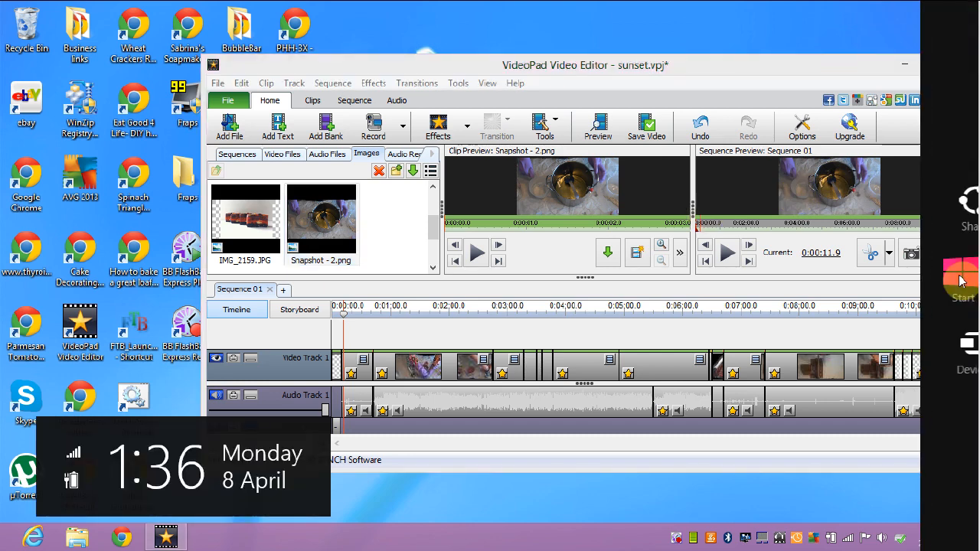
click(313, 222)
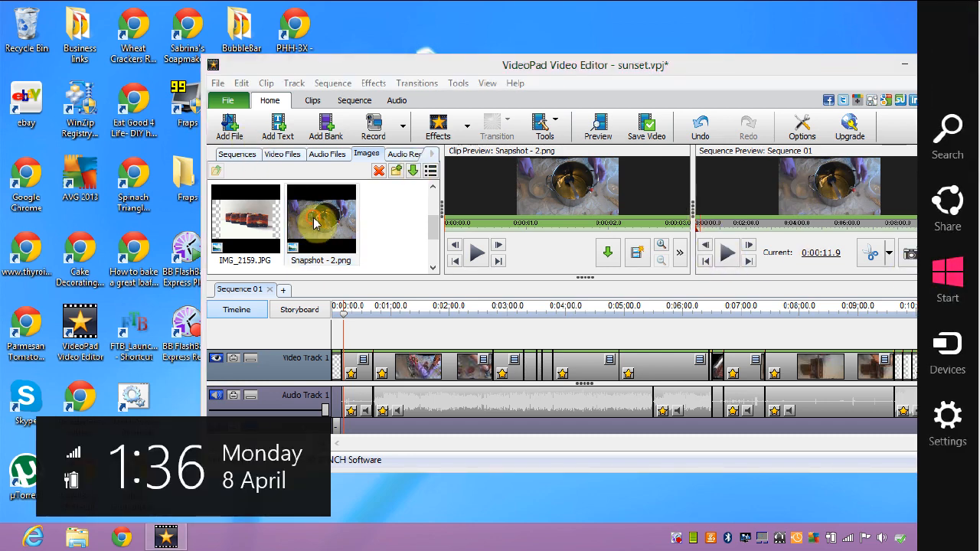
drag(314, 222, 337, 211)
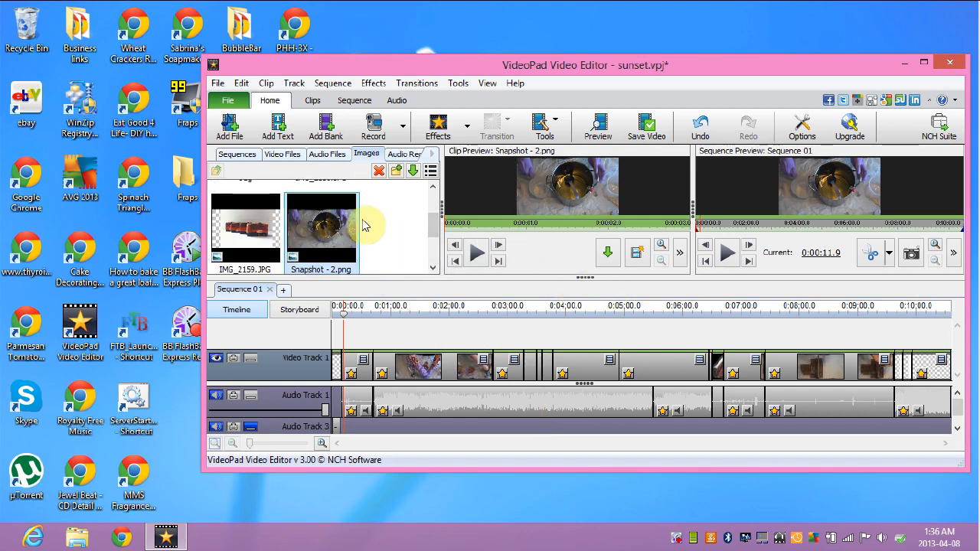
click(432, 258)
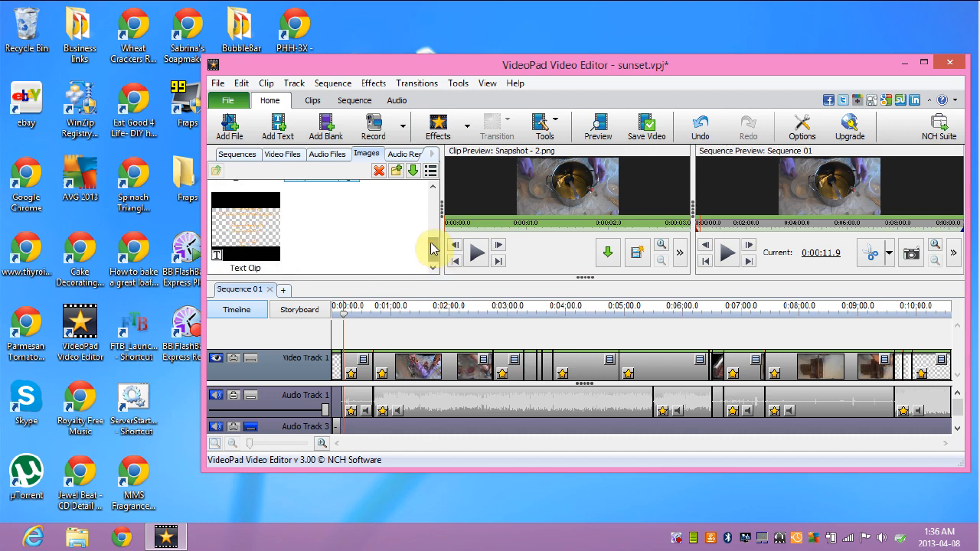
click(432, 199)
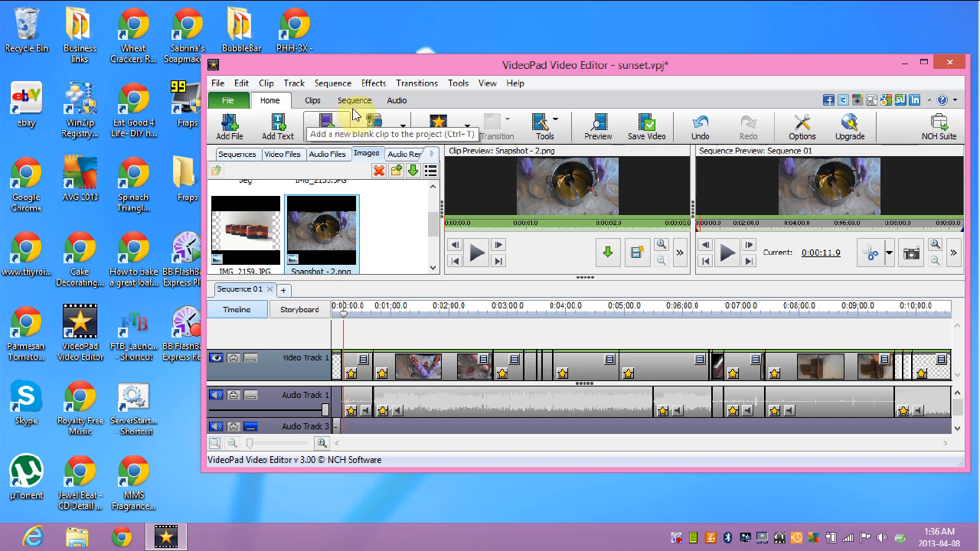
click(375, 84)
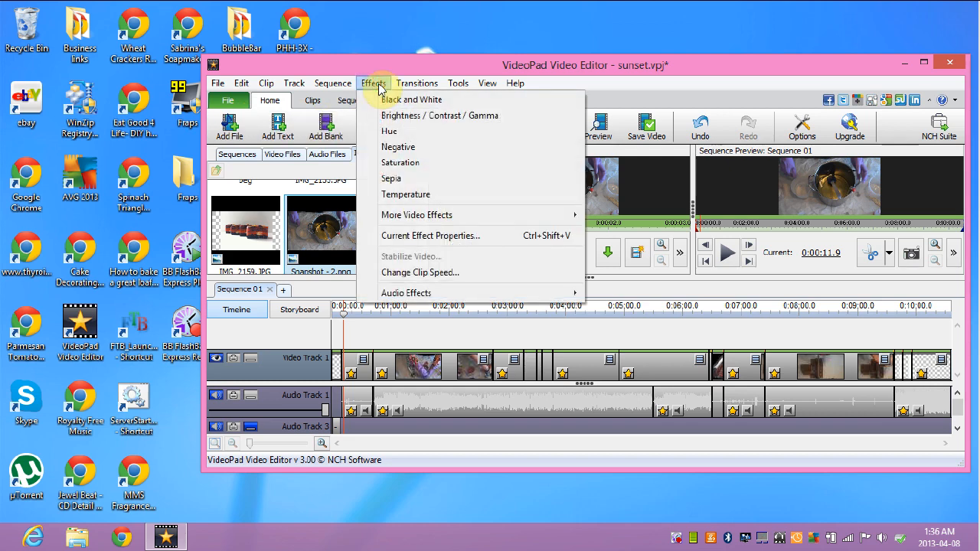
click(375, 84)
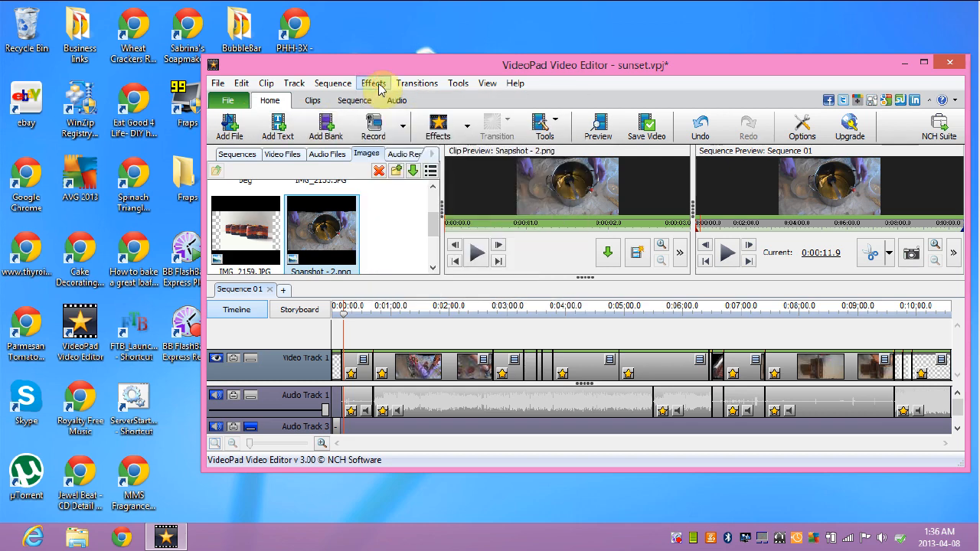
click(493, 84)
click(501, 84)
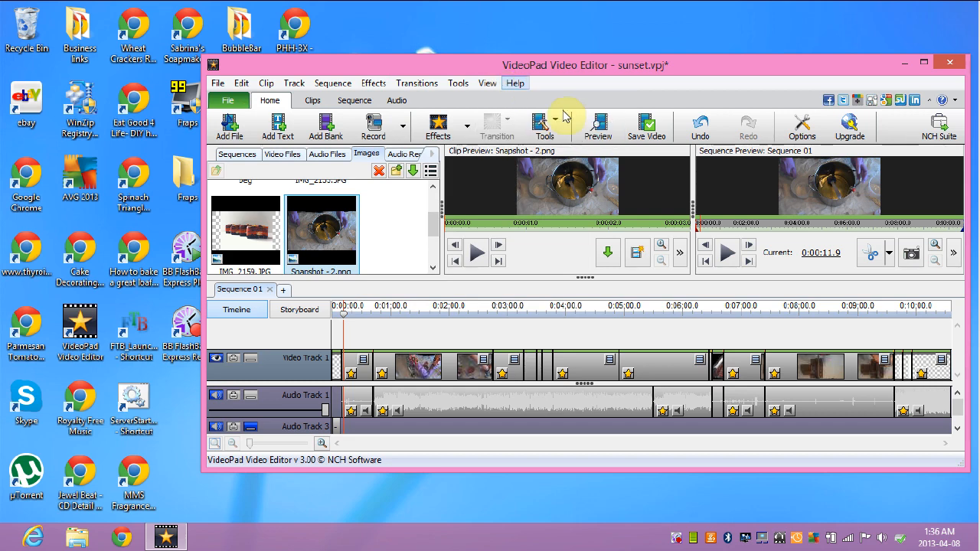
Play the sequence in a full-screen preview, pause it during the opening title and close the preview
click(606, 132)
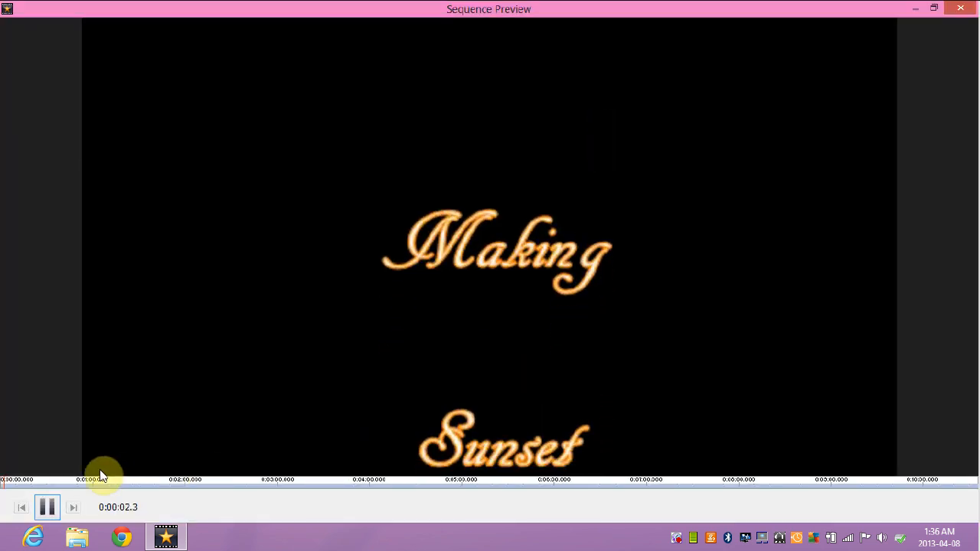
click(48, 508)
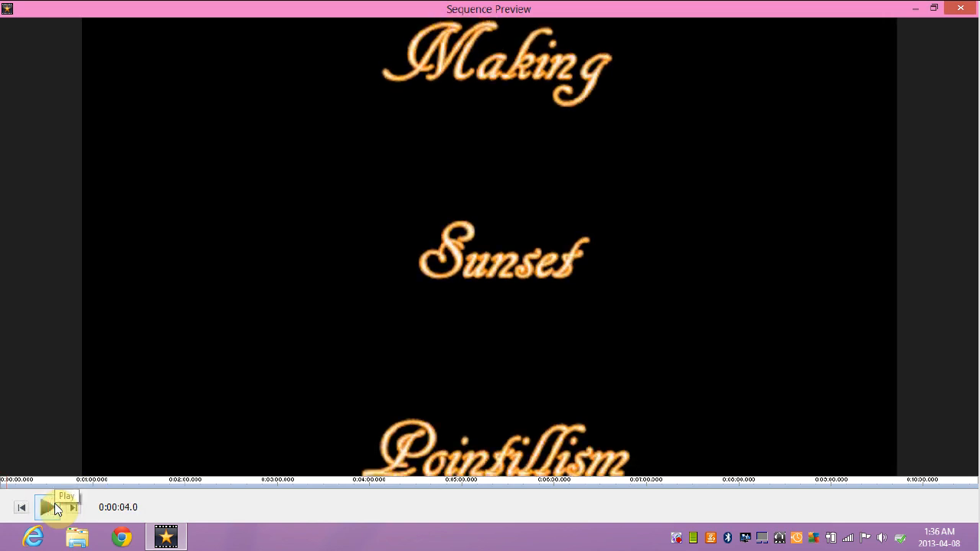
click(934, 9)
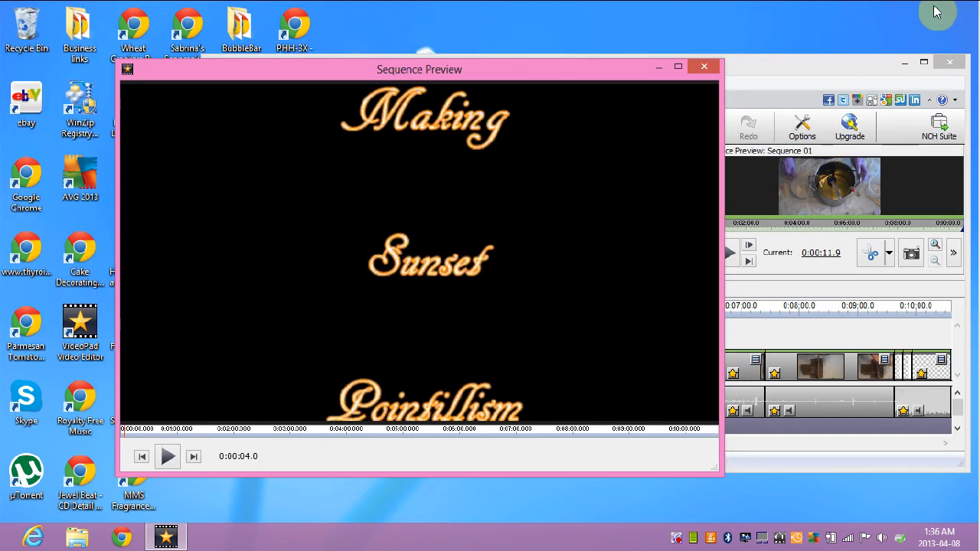
click(709, 69)
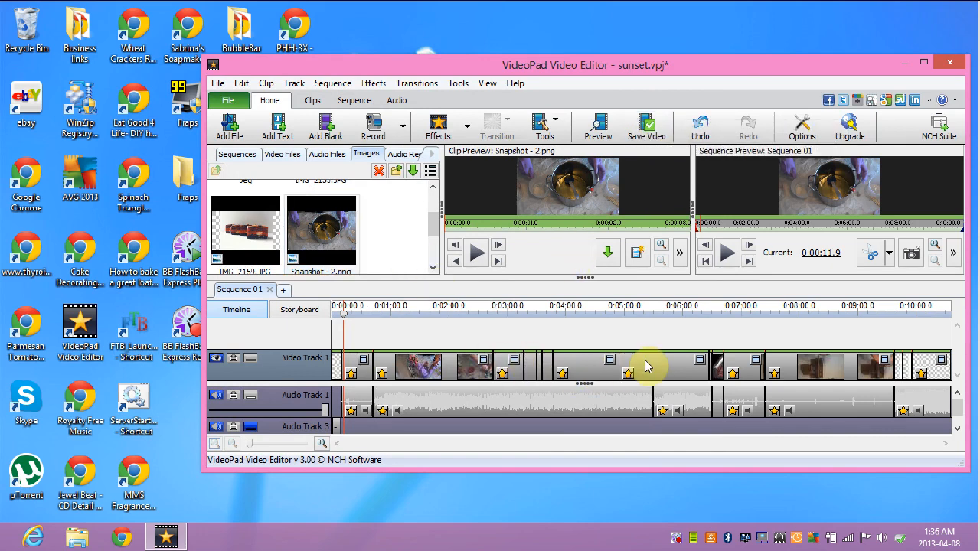
Check the options available for the sunset soappt1.MP4 clip starting near 0:05:00 in Video Track 1, then deselect it
right_click(671, 363)
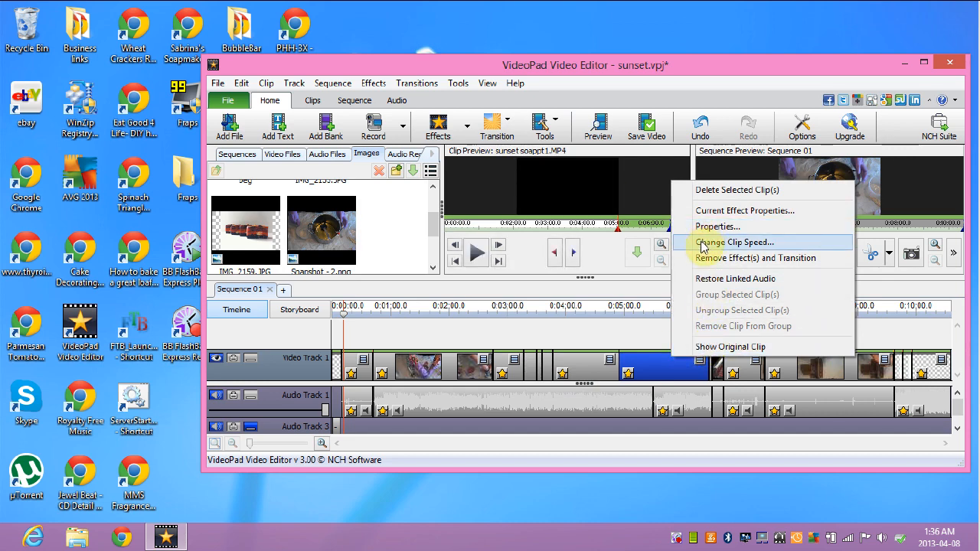
click(639, 334)
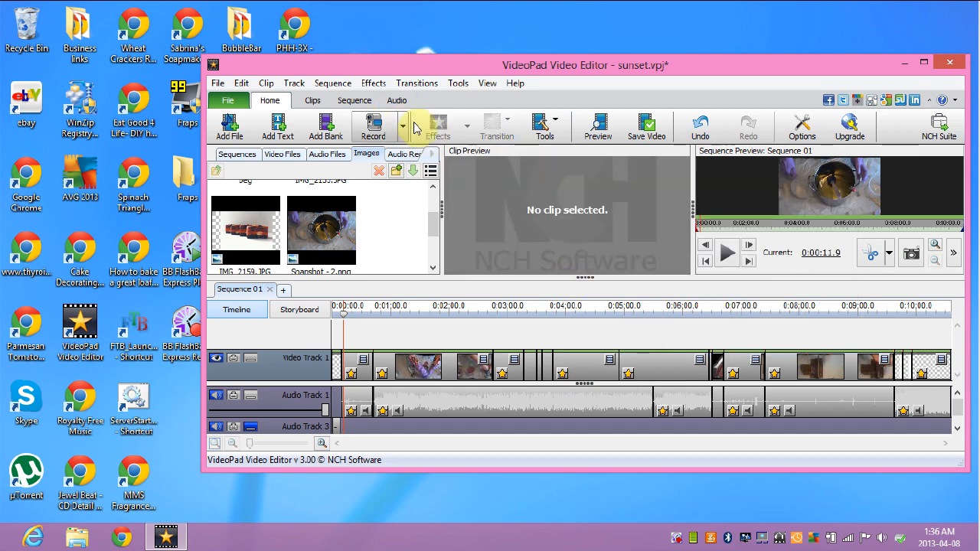
click(650, 361)
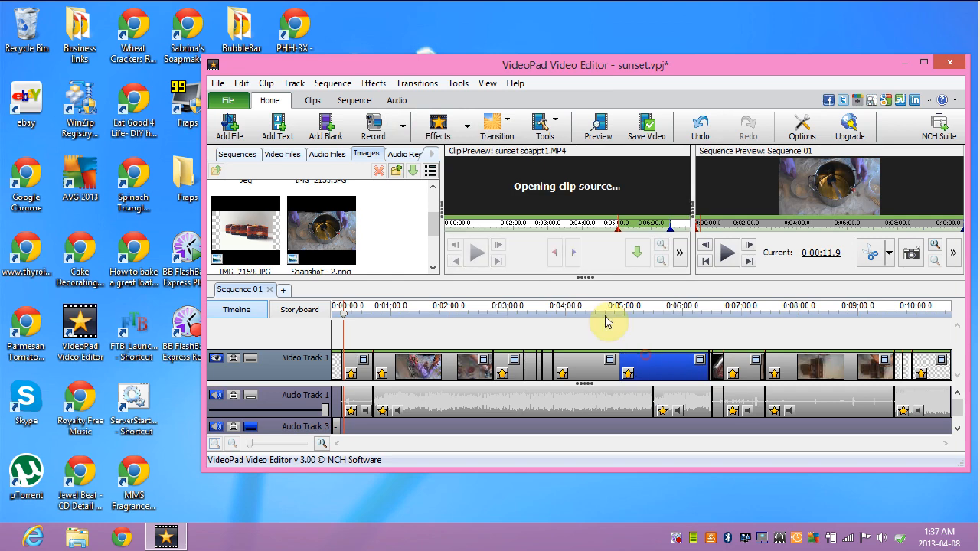
click(646, 334)
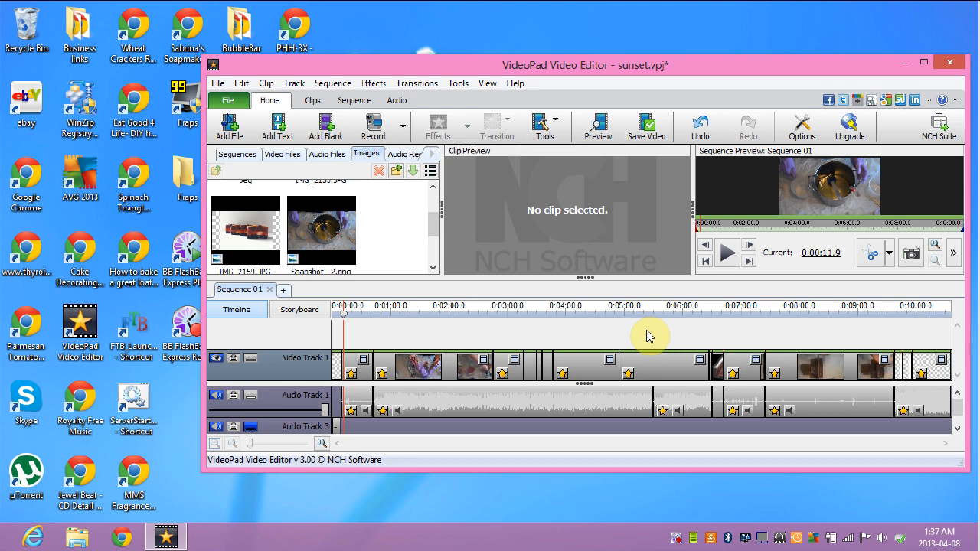
Close VideoPad and discard the unsaved changes to the sunset.vpj project
click(850, 67)
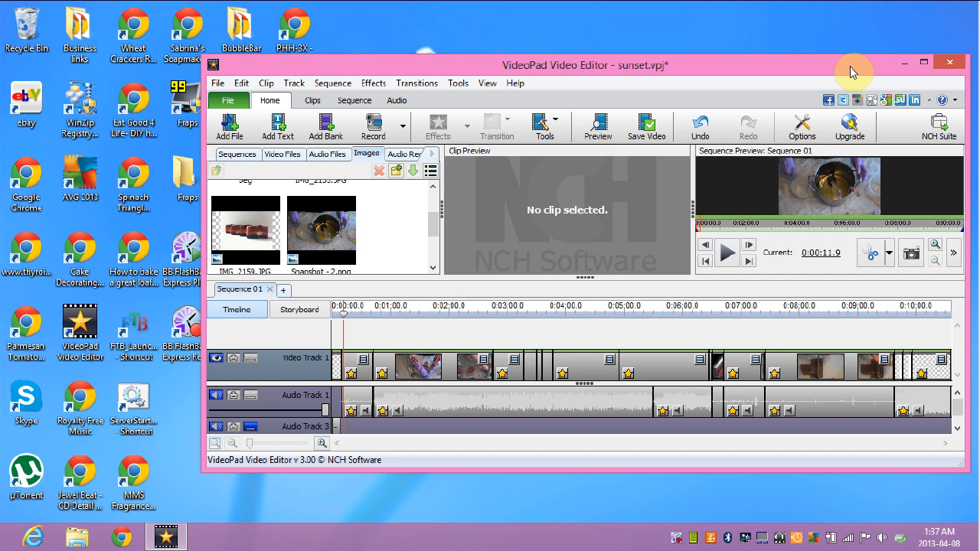
click(883, 71)
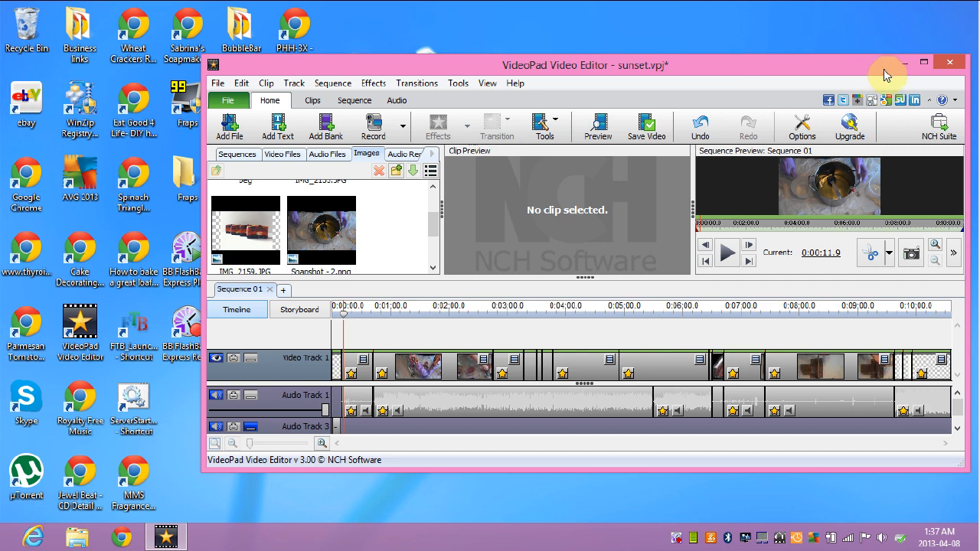
click(878, 67)
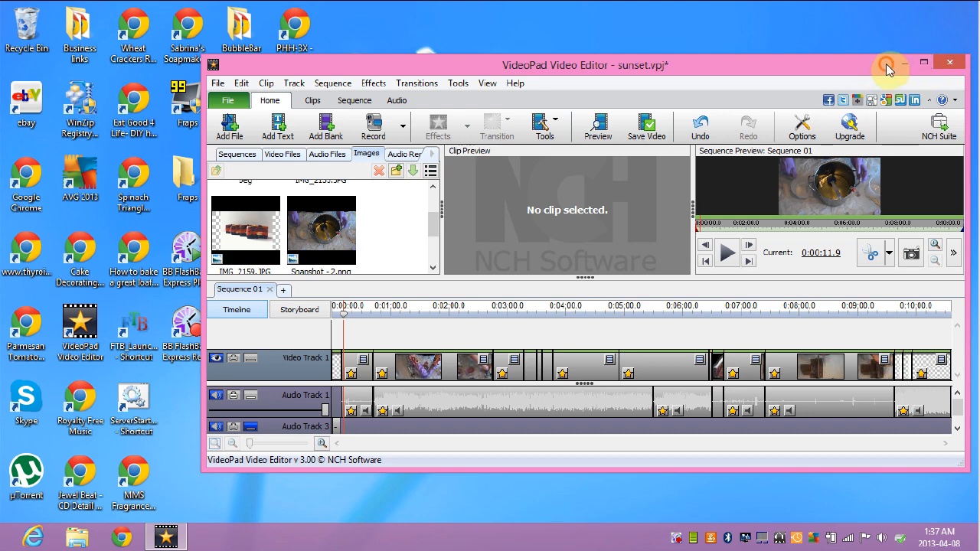
click(949, 65)
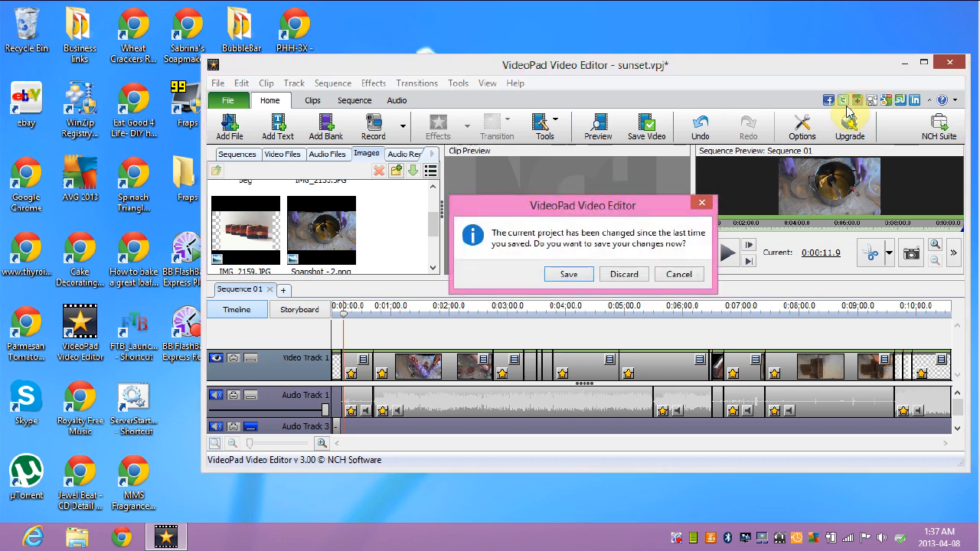
click(616, 274)
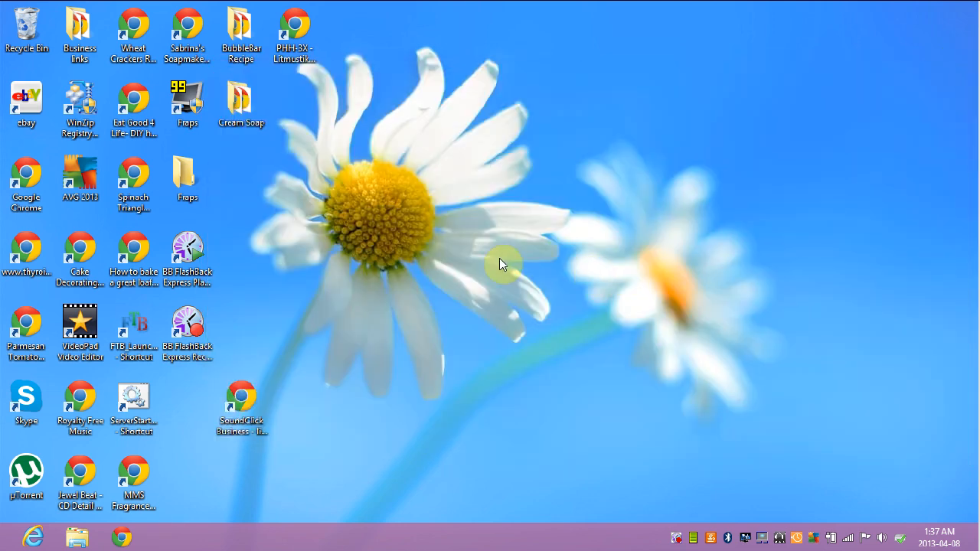